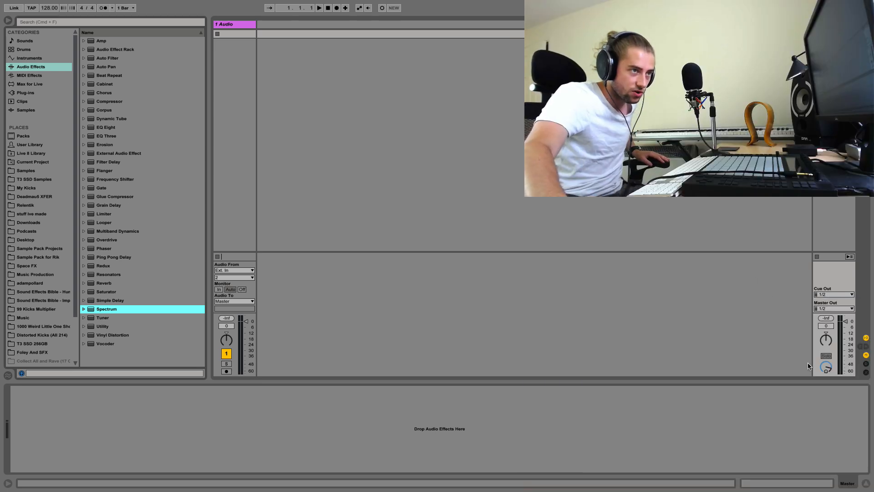
- Turn down the cue volume and lower the Master track's volume to -inf
{"action": "left_click", "coordinate": [825, 367]}
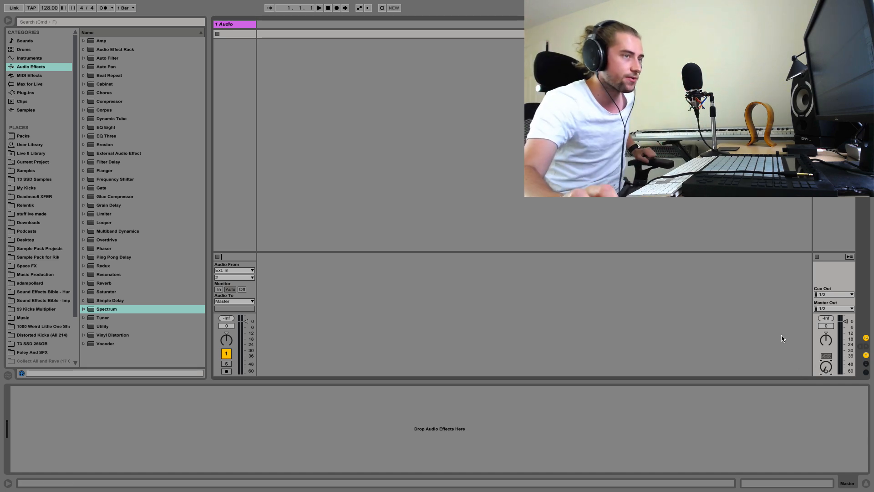
{"action": "left_click_drag", "start_coordinate": [844, 321], "coordinate": [840, 381]}
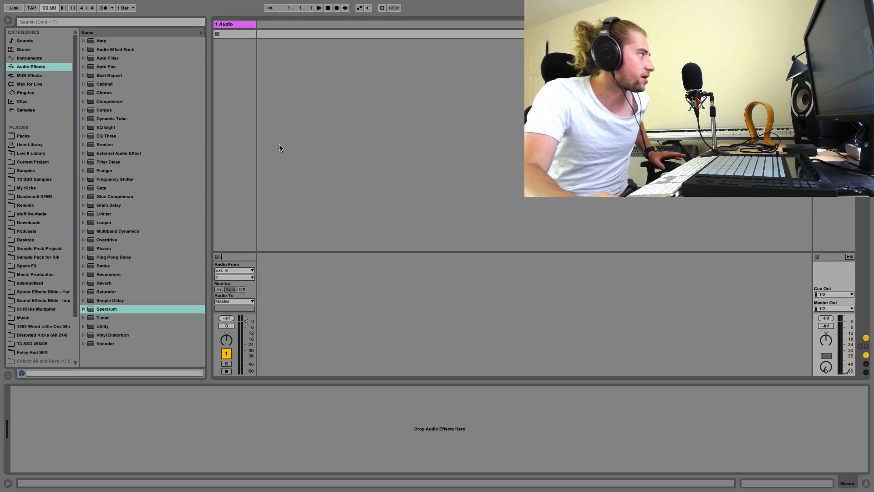
- Find and open the deadmau5 - Chimaera folder among the browser's sample places
{"action": "left_click", "coordinate": [45, 171]}
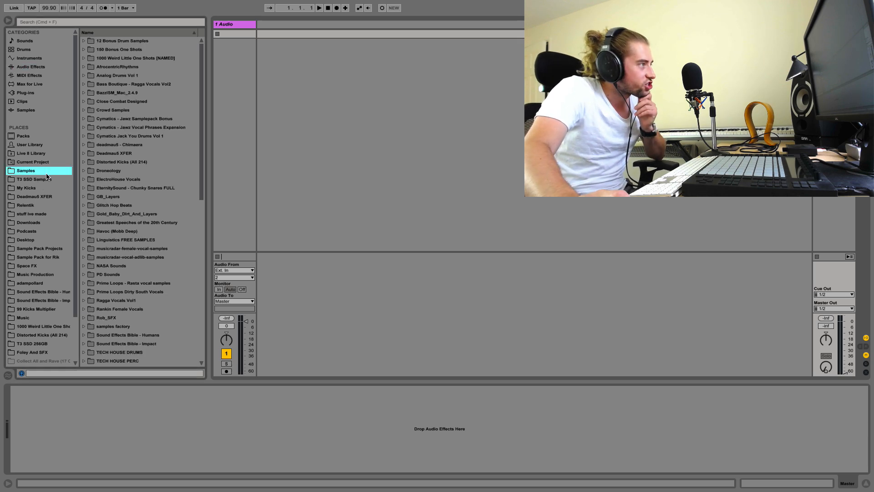
{"action": "left_click", "coordinate": [52, 198]}
{"action": "scroll", "coordinate": [44, 313], "scroll_direction": "down", "scroll_amount": 3}
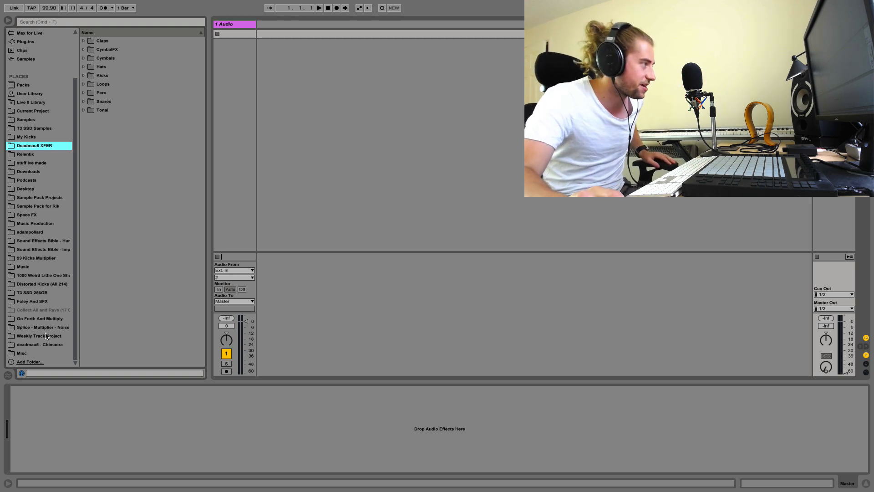
{"action": "left_click", "coordinate": [45, 345]}
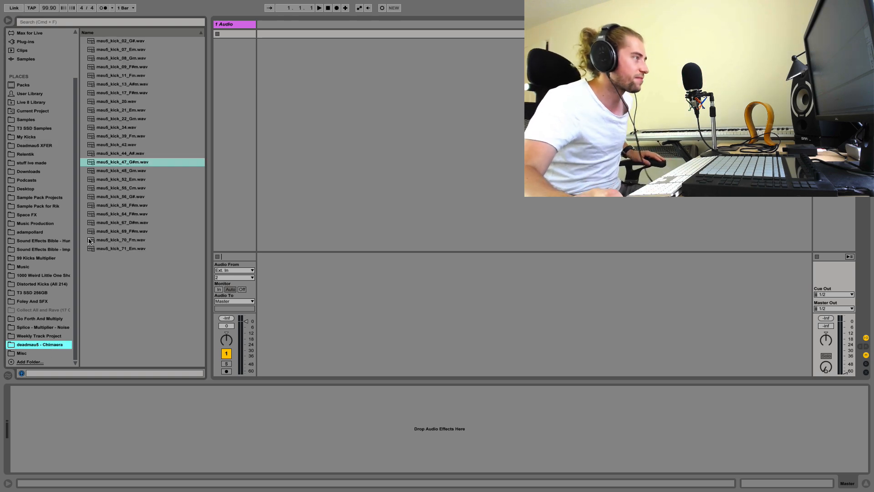
- Audition a few kick samples in the deadmau5 - Chimaera folder, including mau5_kick_48_Gm.wav and mau5_kick_42.wav
{"action": "left_click", "coordinate": [124, 188]}
{"action": "left_click", "coordinate": [126, 180]}
{"action": "left_click", "coordinate": [127, 170]}
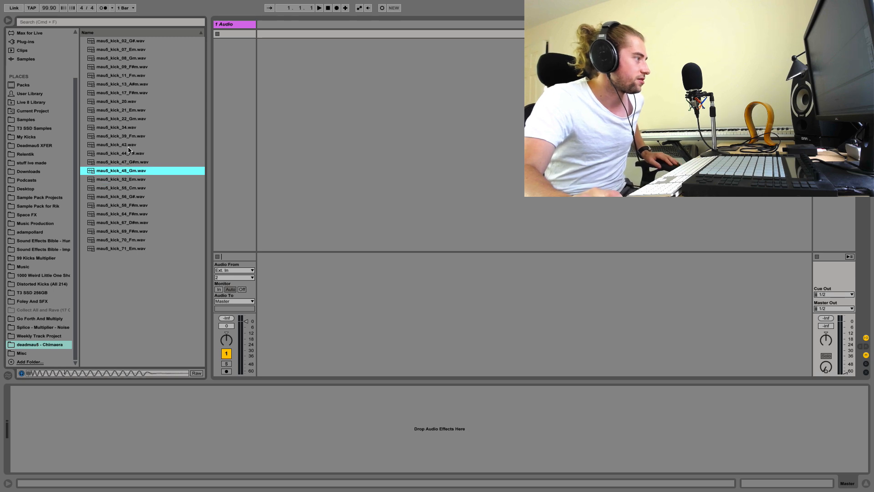
{"action": "left_click", "coordinate": [128, 146]}
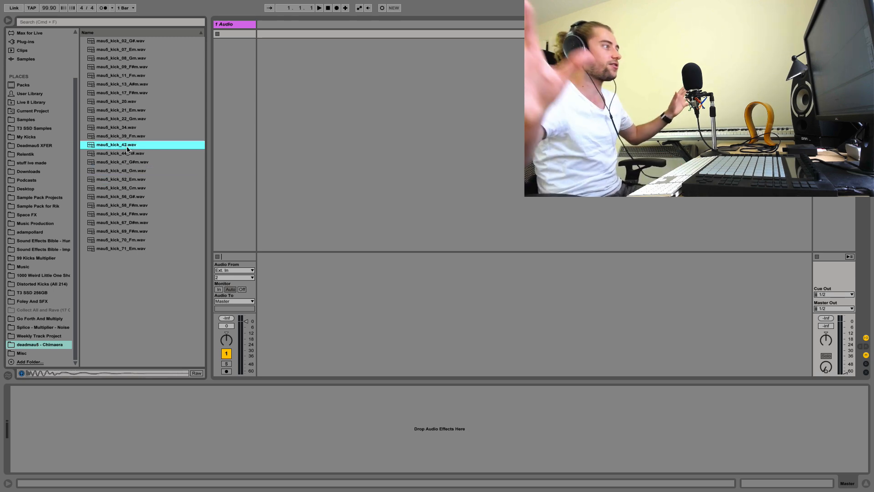
- Switch to the Arrangement View and show the browser
{"action": "key", "text": "Tab"}
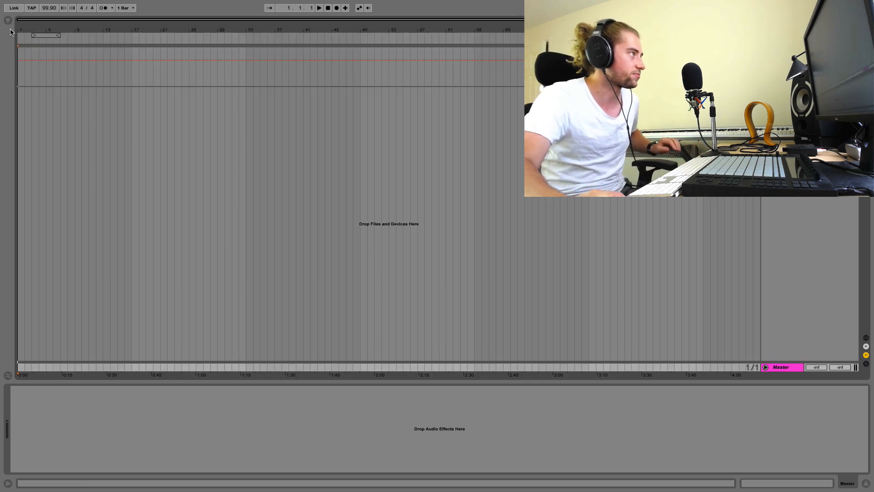
{"action": "left_click", "coordinate": [9, 21]}
- Audition more kicks across the deadmau5 - Chimaera folder to compare them, ending on mau5_kick_42.wav
{"action": "left_click", "coordinate": [117, 171]}
{"action": "left_click", "coordinate": [124, 162]}
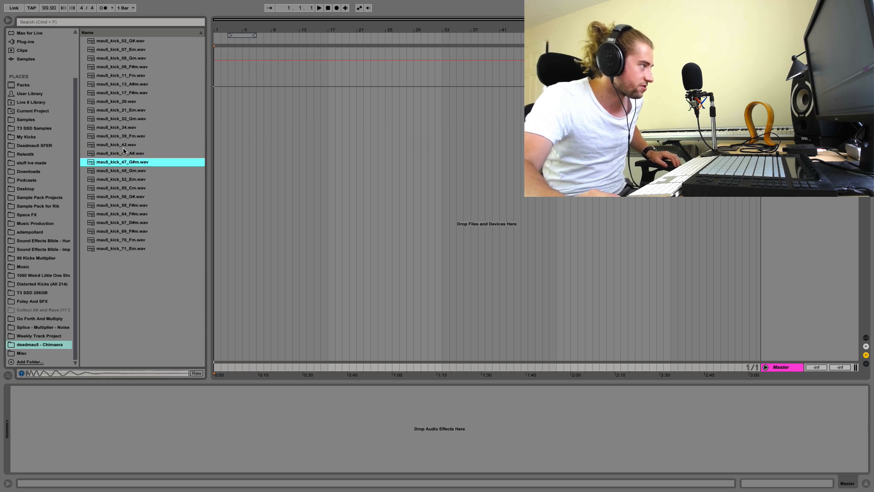
{"action": "left_click", "coordinate": [119, 153]}
{"action": "left_click", "coordinate": [118, 137]}
{"action": "left_click", "coordinate": [121, 128]}
{"action": "left_click", "coordinate": [122, 119]}
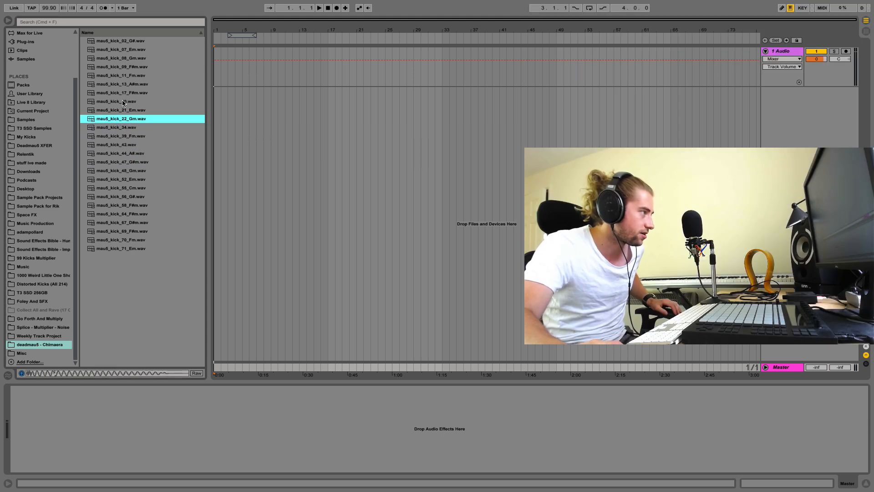
{"action": "left_click", "coordinate": [121, 94]}
{"action": "left_click", "coordinate": [118, 75]}
{"action": "left_click", "coordinate": [115, 67]}
{"action": "left_click", "coordinate": [113, 51]}
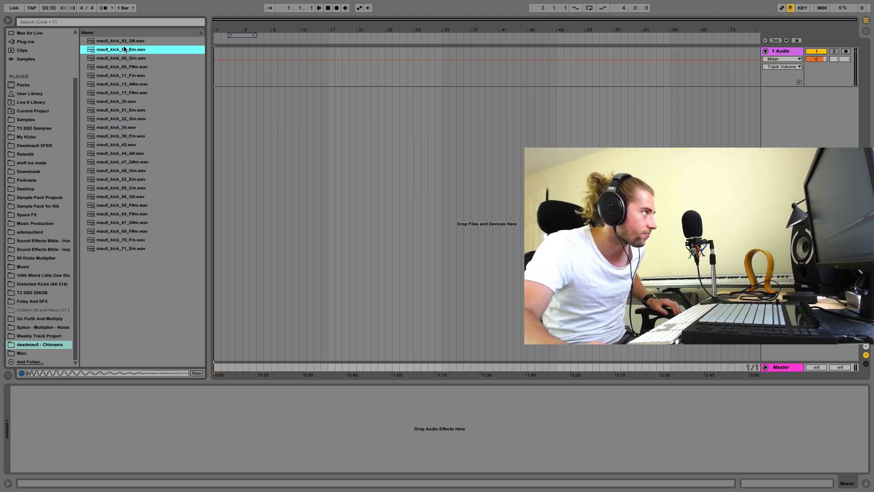
{"action": "left_click", "coordinate": [124, 41]}
{"action": "left_click", "coordinate": [140, 195]}
{"action": "left_click", "coordinate": [117, 181]}
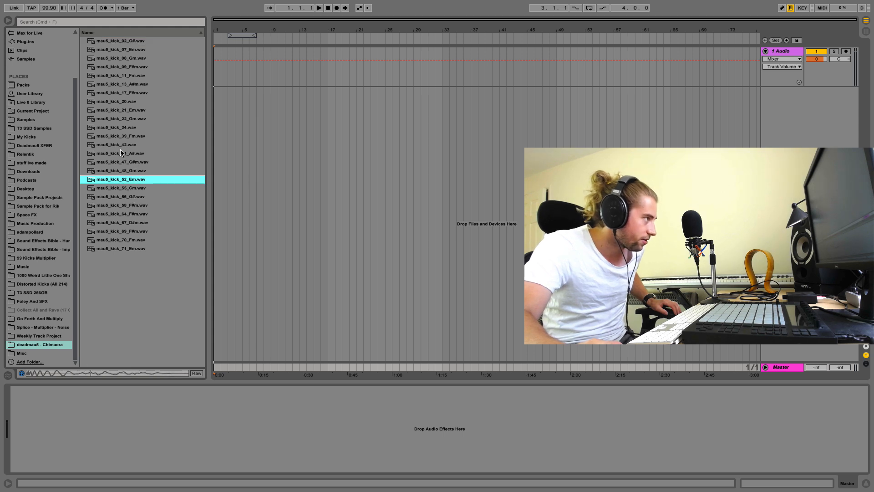
{"action": "left_click", "coordinate": [121, 145]}
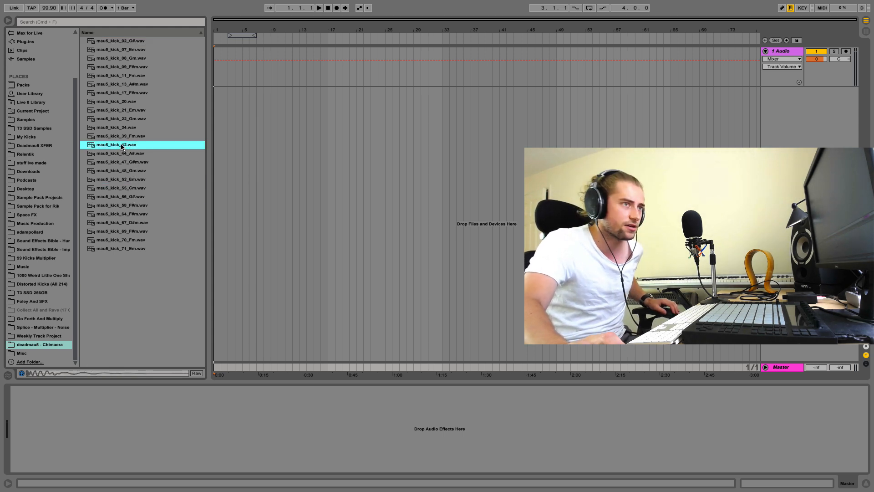
{"action": "scroll", "coordinate": [34, 54], "scroll_direction": "up", "scroll_amount": 3}
{"action": "left_click", "coordinate": [32, 58]}
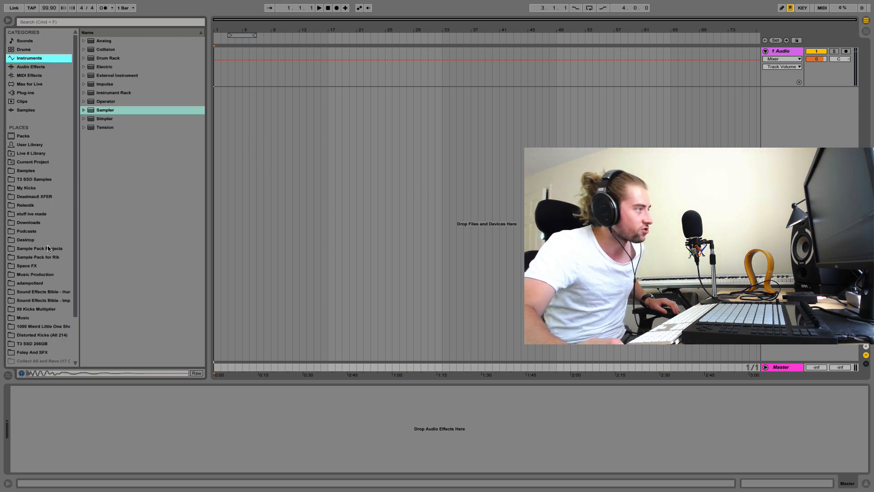
{"action": "scroll", "coordinate": [45, 296], "scroll_direction": "down", "scroll_amount": 3}
{"action": "left_click", "coordinate": [42, 345]}
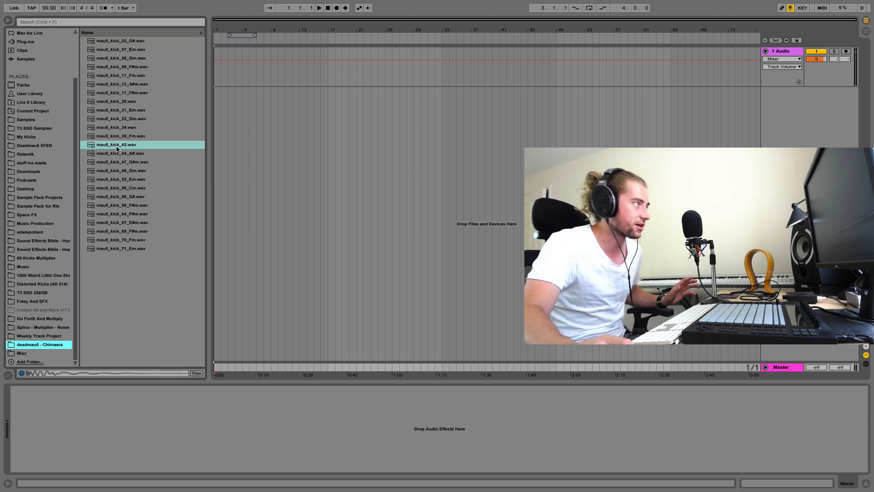
- Place mau5_kick_42.wav on the audio track at bar 17, show the track's fades, and pull the clip's fade-in back to its start
{"action": "mouse_move", "coordinate": [117, 148]}
{"action": "left_mouse_down"}
{"action": "mouse_move", "coordinate": [254, 101]}
{"action": "mouse_move", "coordinate": [327, 63]}
{"action": "mouse_move", "coordinate": [322, 50]}
{"action": "mouse_move", "coordinate": [347, 37]}
{"action": "left_mouse_up"}
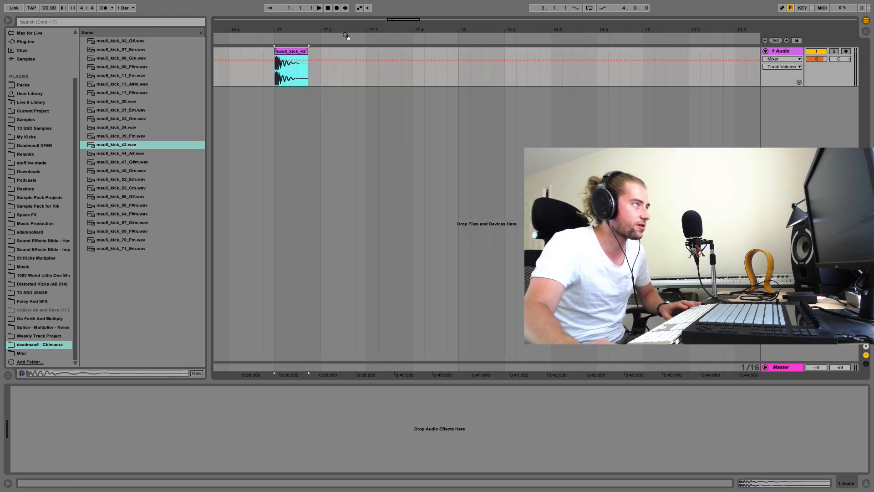
{"action": "left_click", "coordinate": [778, 59]}
{"action": "left_click", "coordinate": [776, 66]}
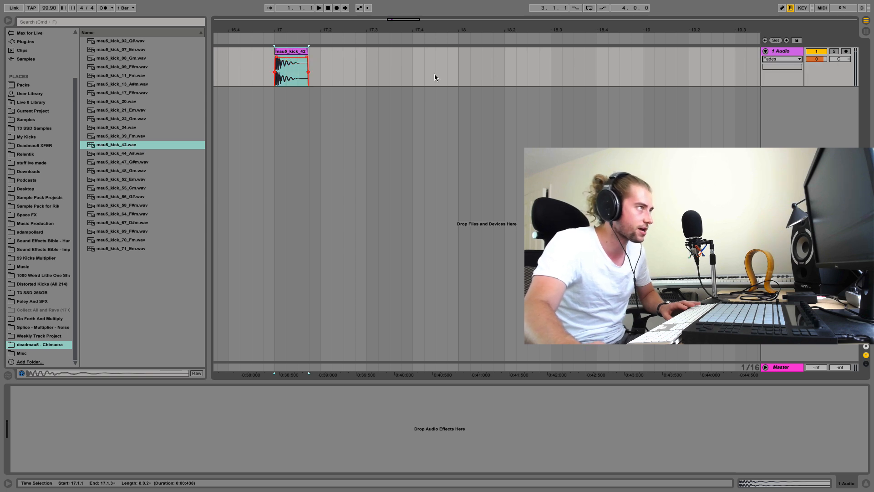
{"action": "left_click_drag", "start_coordinate": [276, 57], "coordinate": [256, 61]}
- Copy the kick clip onto every following beat through 18.4, filling two bars
{"action": "left_click", "coordinate": [296, 51]}
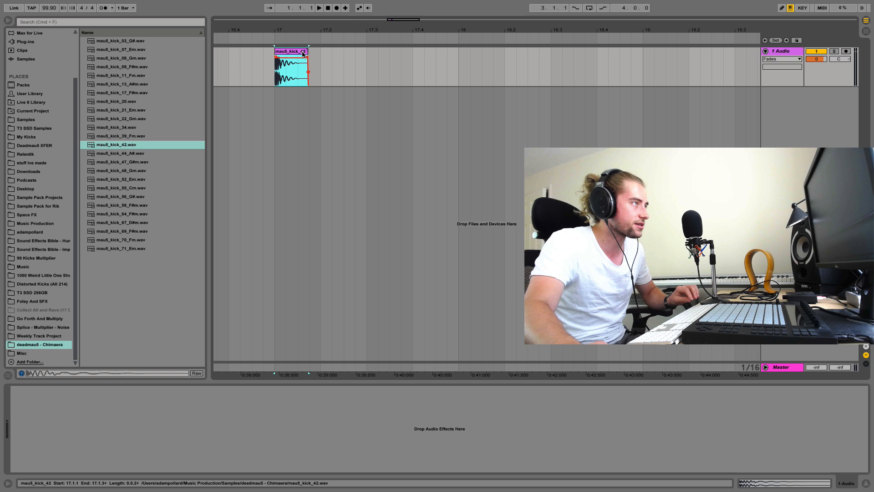
{"action": "left_click", "coordinate": [323, 59]}
{"action": "key", "text": "ctrl+v"}
{"action": "key", "text": "ctrl+v"}
{"action": "key", "text": "ctrl+v"}
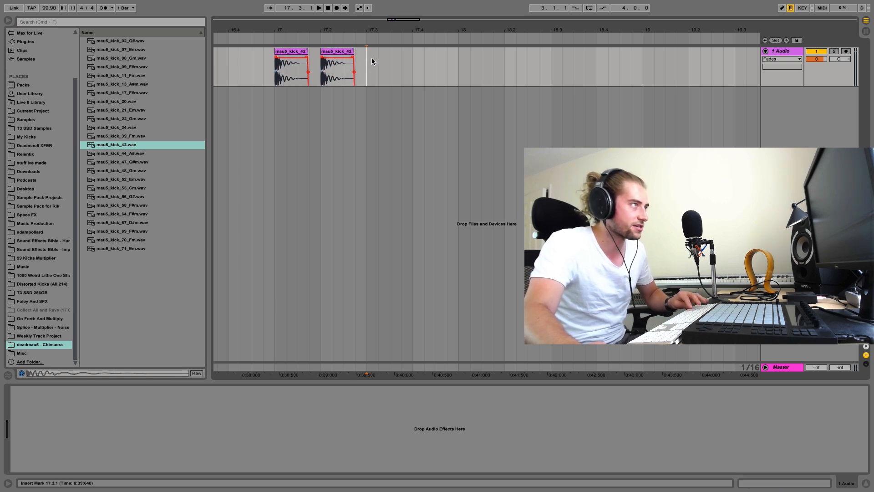
{"action": "key", "text": "ctrl+v"}
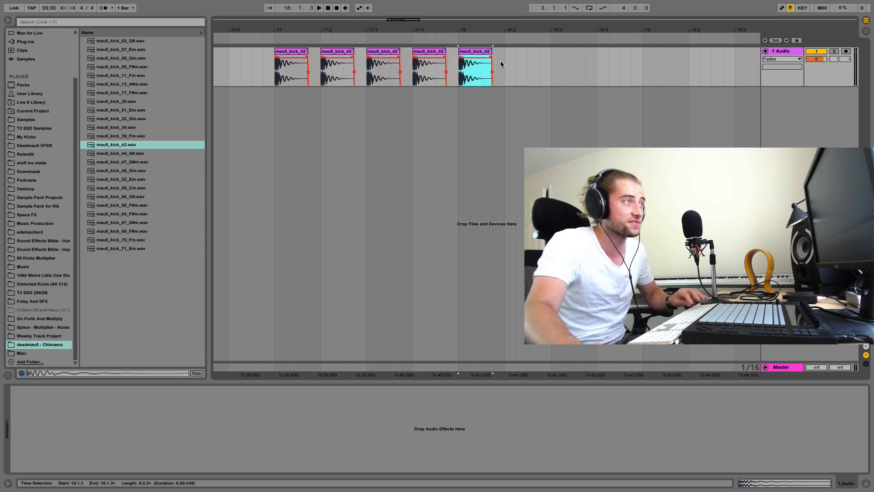
{"action": "key", "text": "ctrl+v"}
{"action": "key", "text": "ctrl+v"}
{"action": "key", "text": "ctrl+v"}
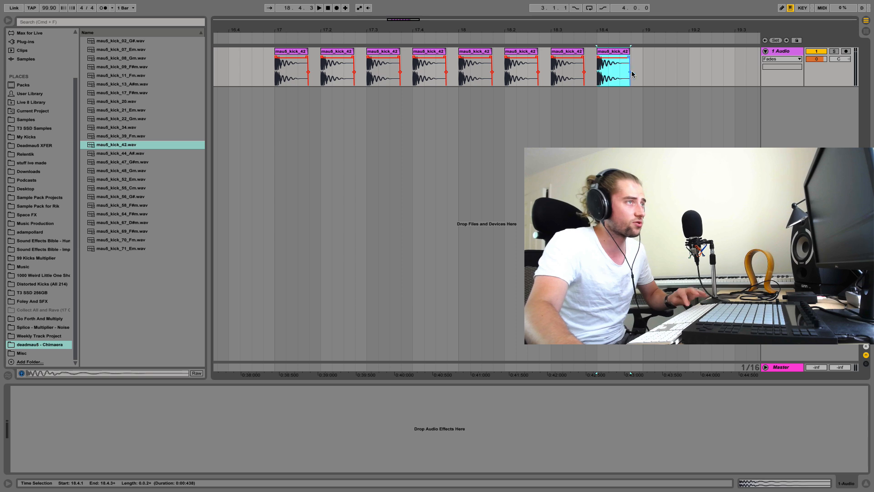
- Consolidate the two bars of kicks from 17.1.1 to 19.1.1 into one clip and turn on its loop
{"action": "left_click_drag", "start_coordinate": [643, 75], "coordinate": [272, 68]}
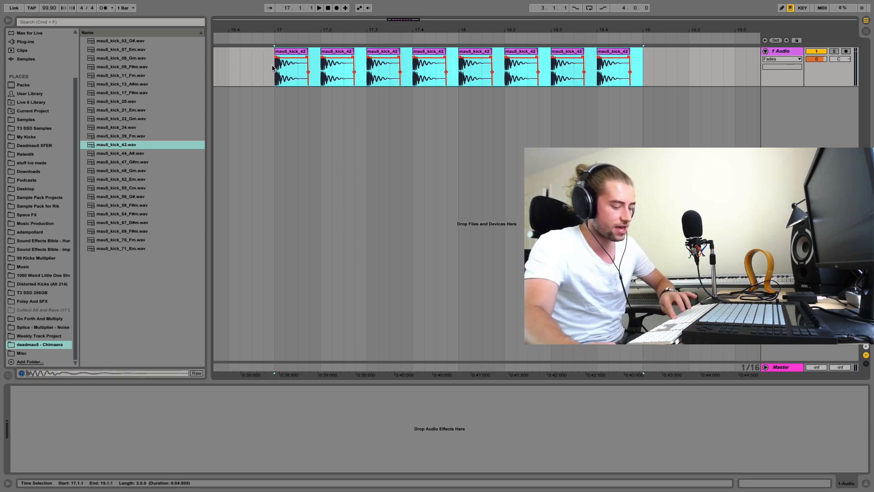
{"action": "key", "text": "super+j"}
{"action": "left_click", "coordinate": [747, 482]}
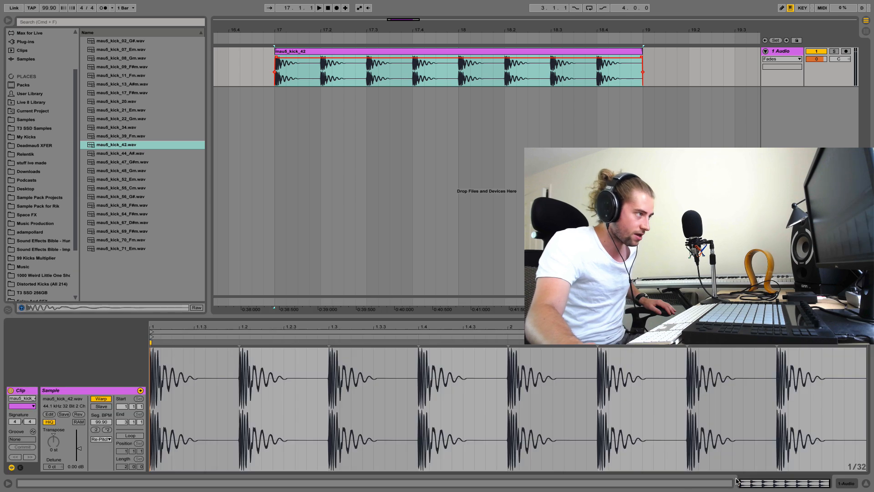
{"action": "key", "text": "super+l"}
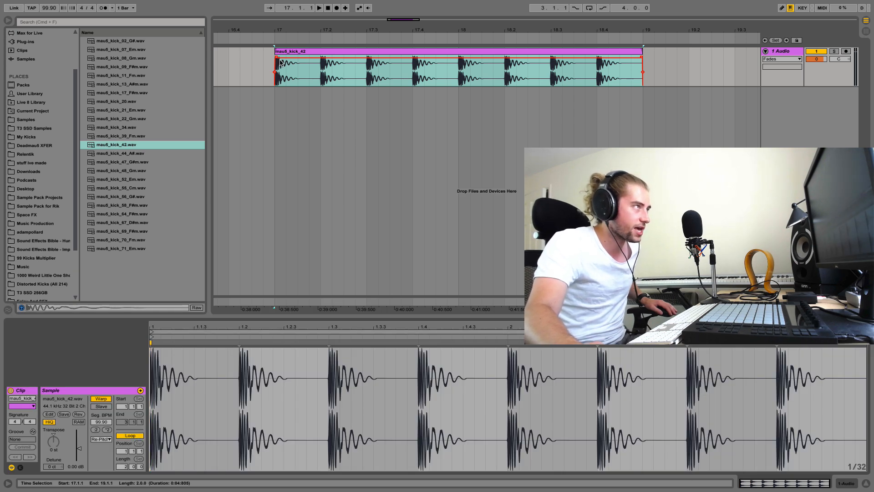
- Extend the looped kick clip to four bars, ending at bar 21, and play part of it back
{"action": "left_click", "coordinate": [242, 61]}
{"action": "left_click_drag", "start_coordinate": [336, 30], "coordinate": [260, 13]}
{"action": "left_click_drag", "start_coordinate": [372, 51], "coordinate": [510, 77]}
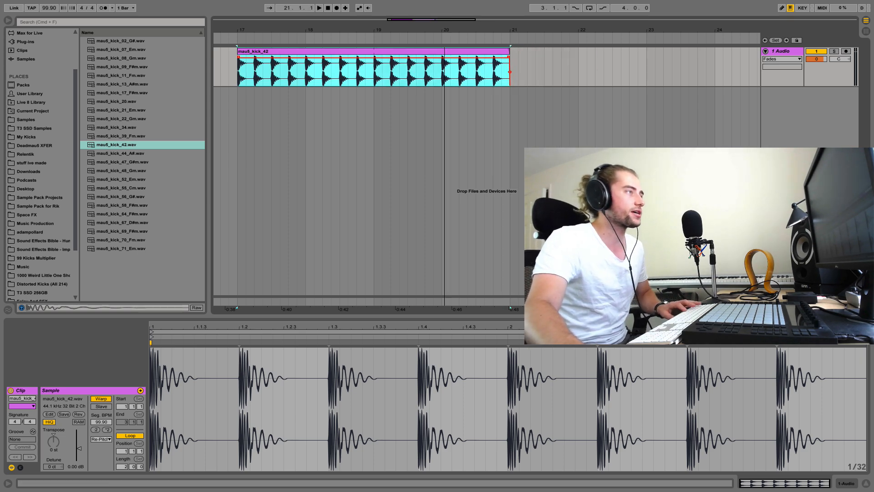
{"action": "mouse_move", "coordinate": [444, 30]}
{"action": "left_mouse_down"}
{"action": "mouse_move", "coordinate": [445, 16]}
{"action": "mouse_move", "coordinate": [442, 24]}
{"action": "left_mouse_up"}
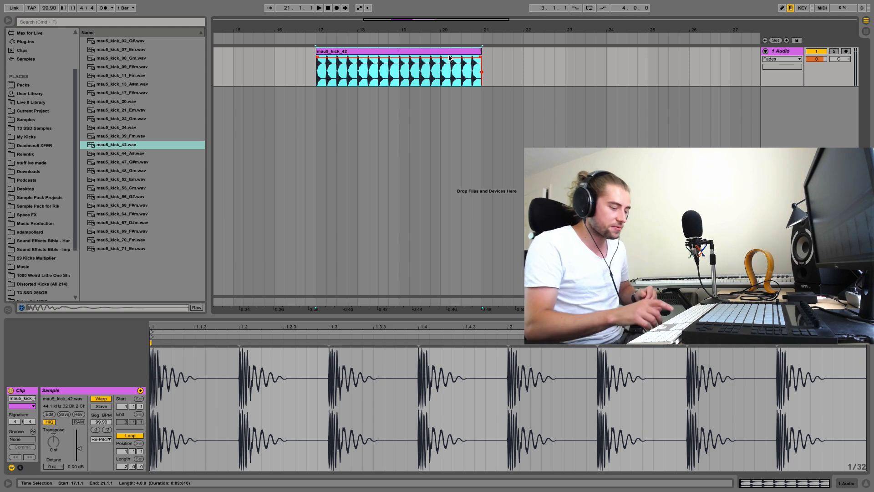
{"action": "key", "text": "space"}
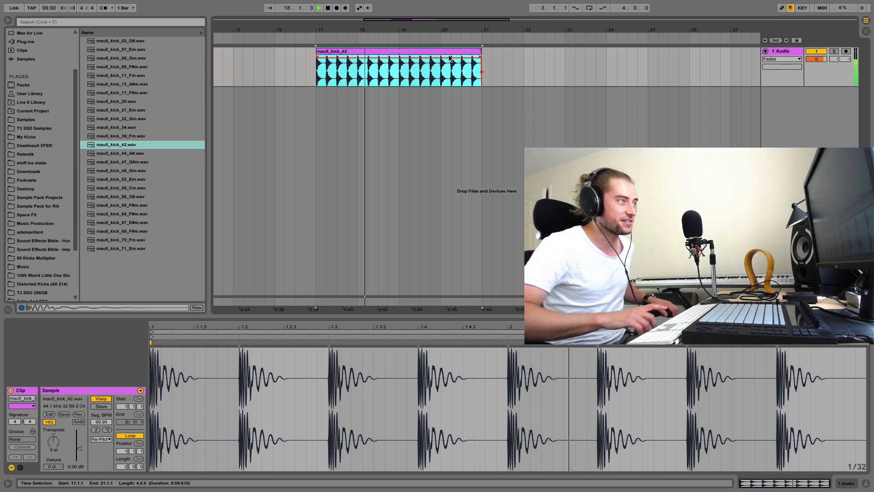
{"action": "key", "text": "space"}
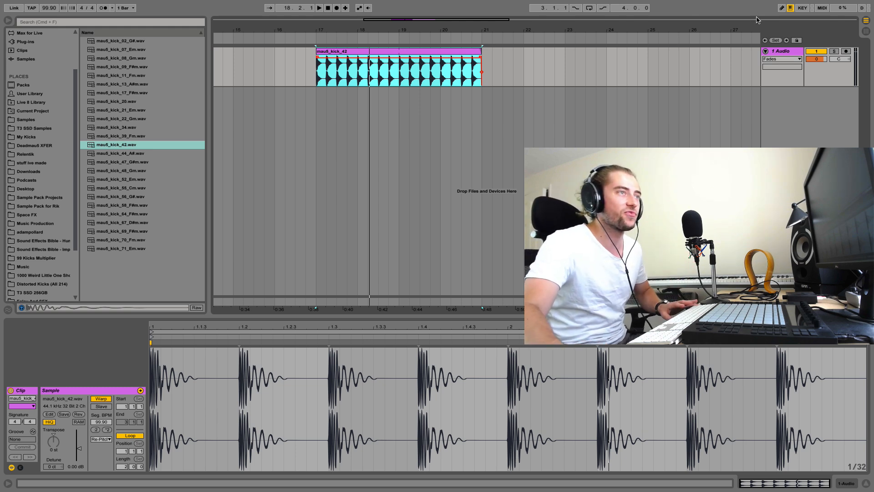
- Hide the fades on the audio track by setting its displayed automation to None
{"action": "left_click", "coordinate": [780, 58]}
{"action": "left_click", "coordinate": [780, 52]}
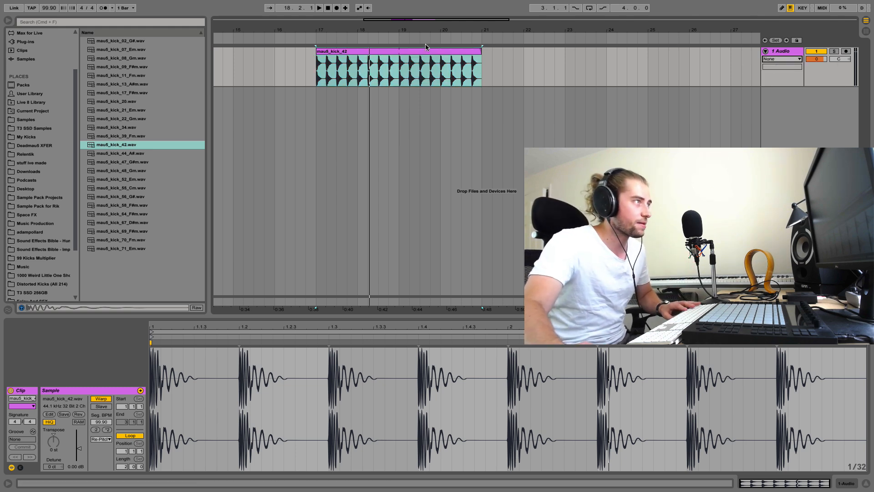
{"action": "left_click_drag", "start_coordinate": [368, 28], "coordinate": [342, 94]}
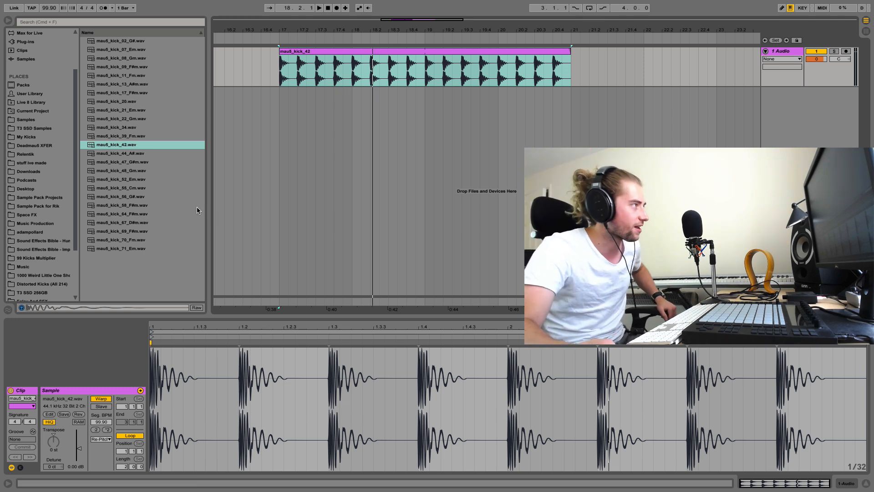
- Check the My Kicks, Deadmau5 XFER and Desktop folders for sounds, and open the T3 SSD Samples folder
{"action": "left_click", "coordinate": [39, 120]}
{"action": "left_click", "coordinate": [46, 138]}
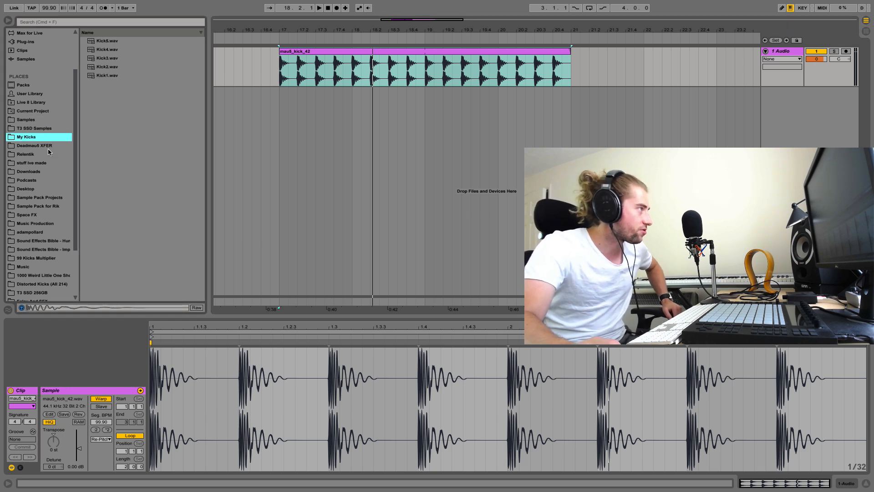
{"action": "left_click", "coordinate": [48, 147]}
{"action": "left_click", "coordinate": [49, 155]}
{"action": "left_click", "coordinate": [54, 189]}
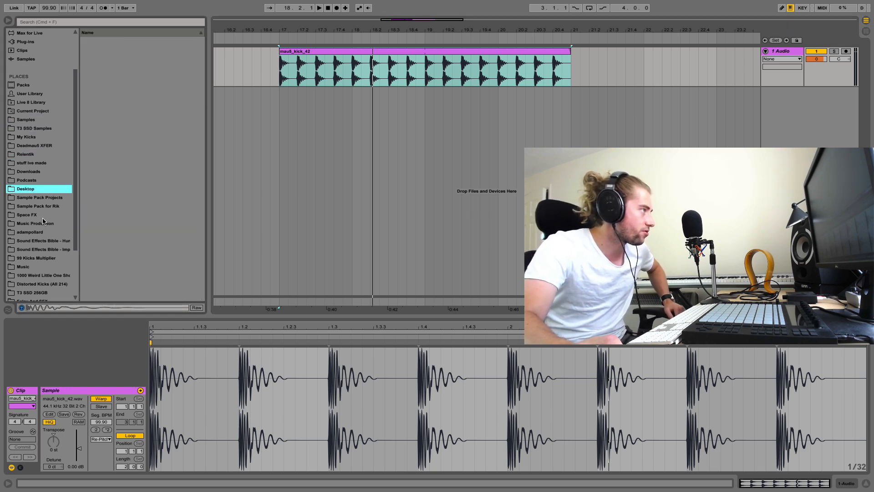
{"action": "left_click", "coordinate": [46, 146]}
{"action": "left_click", "coordinate": [69, 129]}
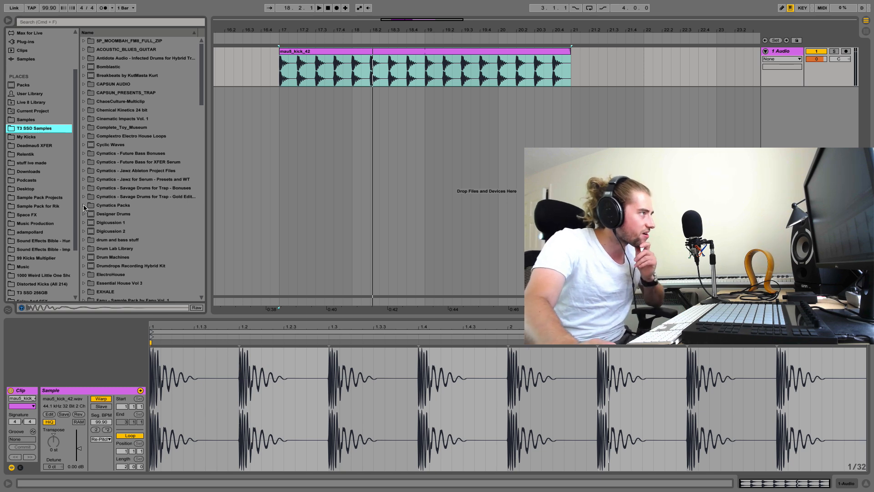
- Open the Claps folder inside the Drums folder of Cymatics - Future Bass Bonuses
{"action": "left_click", "coordinate": [83, 153]}
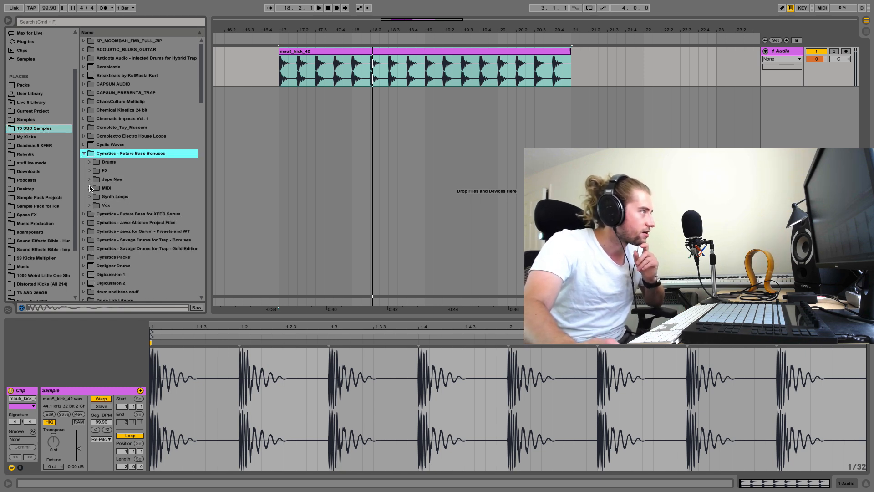
{"action": "left_click", "coordinate": [84, 214]}
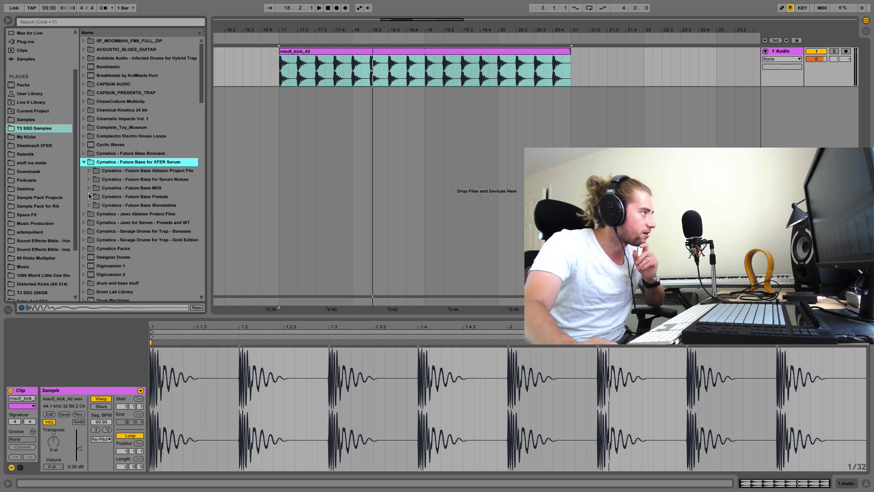
{"action": "left_click", "coordinate": [85, 154]}
{"action": "left_click", "coordinate": [89, 163]}
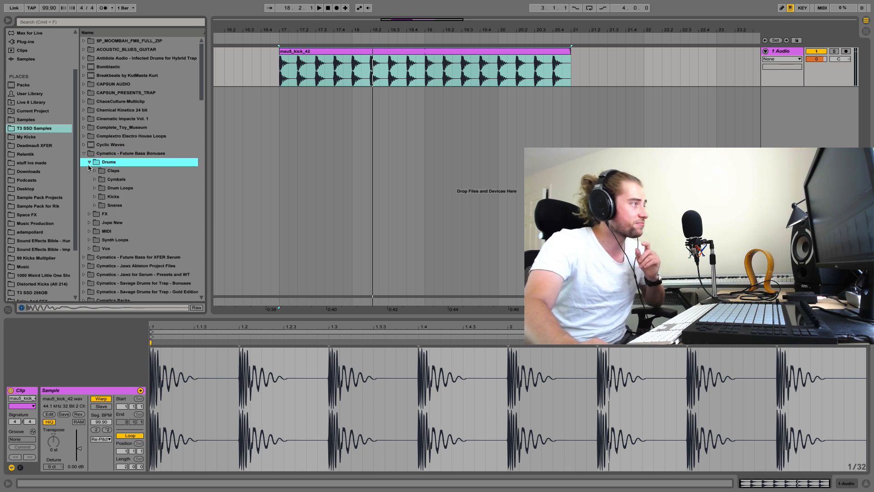
{"action": "left_click", "coordinate": [94, 171]}
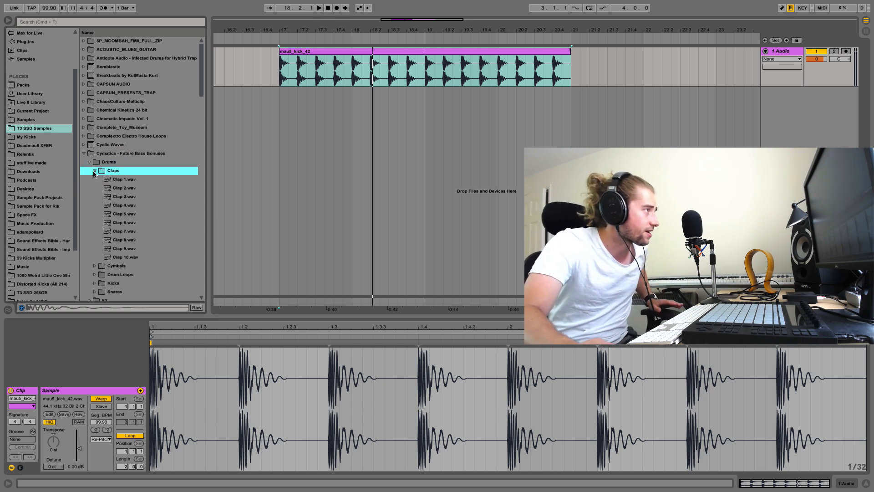
- Audition a few of the clap samples and place Clap 5.wav on a new audio track at 17.2.1
{"action": "left_click", "coordinate": [118, 214]}
{"action": "left_click", "coordinate": [121, 198]}
{"action": "left_click", "coordinate": [124, 214]}
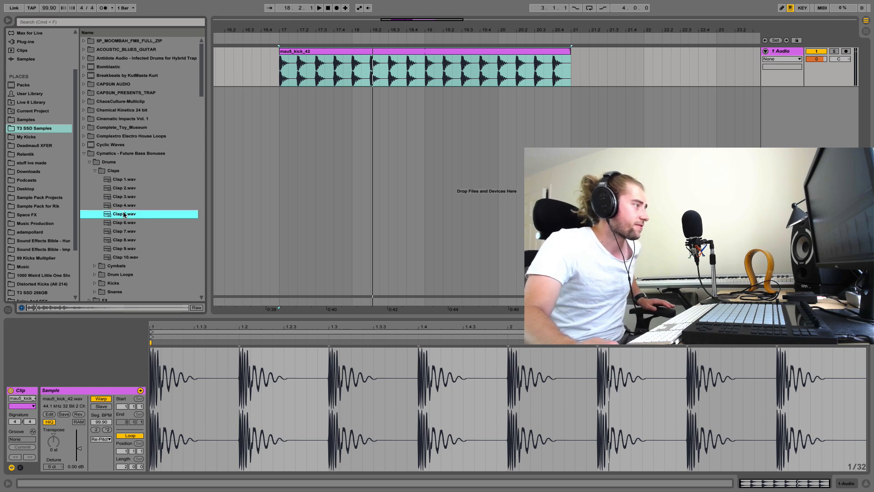
{"action": "left_click_drag", "start_coordinate": [119, 214], "coordinate": [300, 109]}
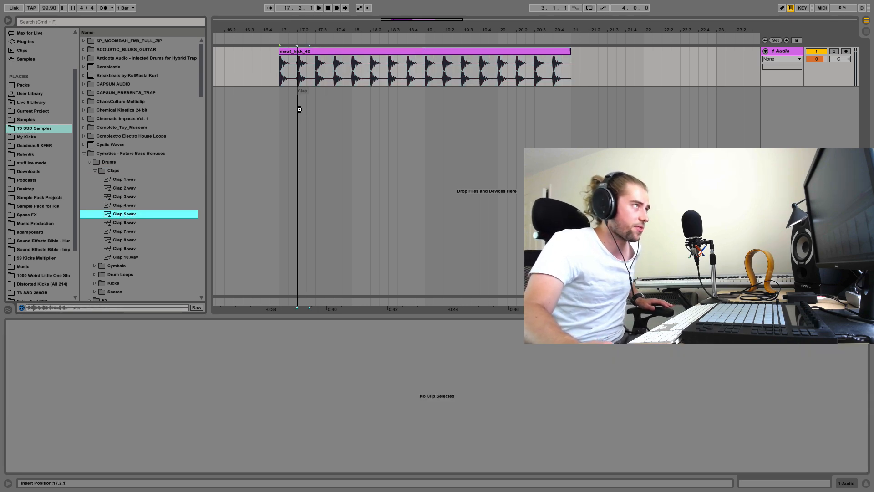
- Shift the Clap 5 clip slightly ahead of beat 17.2 so the clap's attack lines up with the kick
{"action": "left_click_drag", "start_coordinate": [299, 28], "coordinate": [302, 77]}
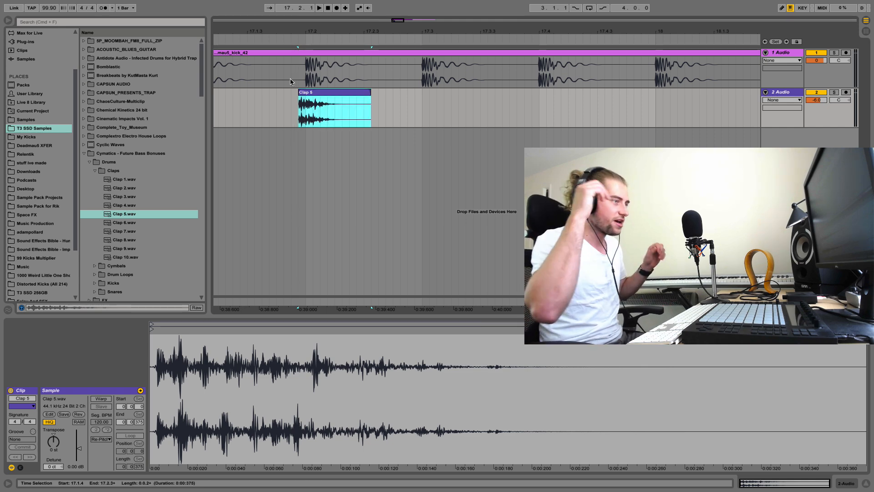
{"action": "left_click_drag", "start_coordinate": [302, 31], "coordinate": [320, 96]}
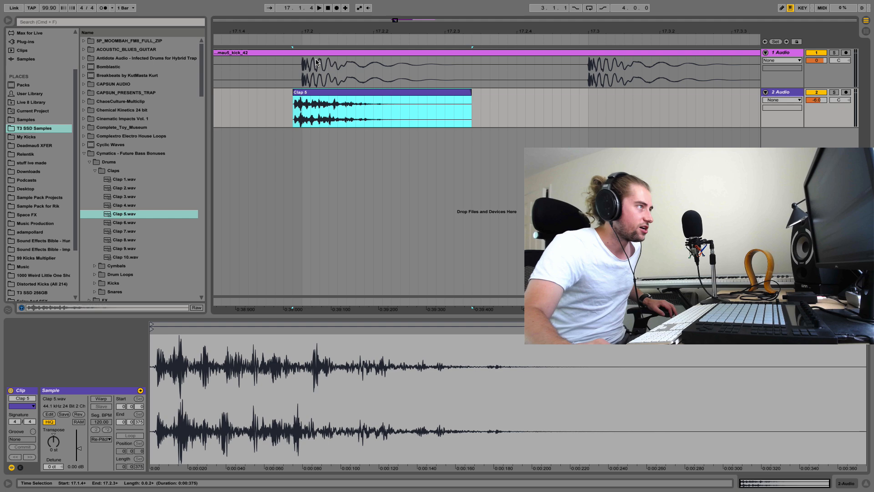
{"action": "left_click_drag", "start_coordinate": [306, 33], "coordinate": [306, 3]}
- Duplicate the clap onto beat 17.4 and consolidate 17.1.1 to 18.1.1 on the clap track into one clip
{"action": "left_click_drag", "start_coordinate": [275, 110], "coordinate": [342, 106]}
{"action": "key", "text": "super+d"}
{"action": "left_click_drag", "start_coordinate": [413, 116], "coordinate": [270, 116]}
{"action": "key", "text": "super+j"}
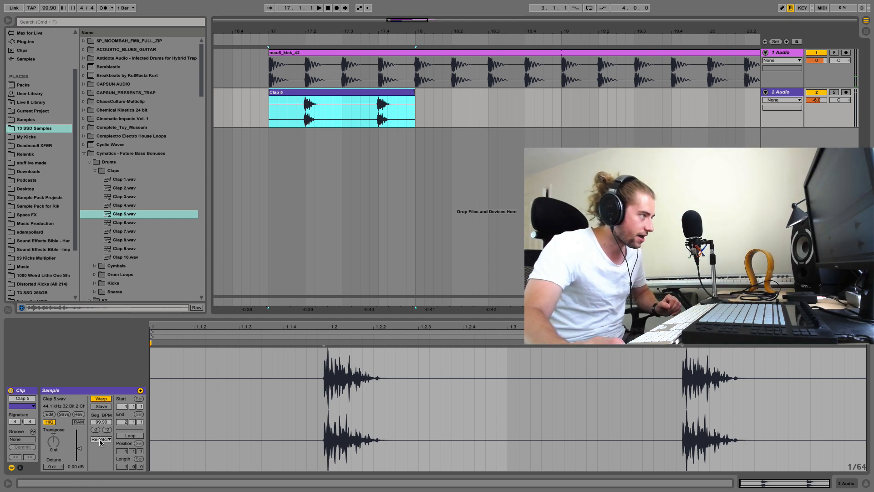
- Turn on looping for the consolidated clap clip and extend it to four bars, ending at bar 21
{"action": "left_click", "coordinate": [131, 435]}
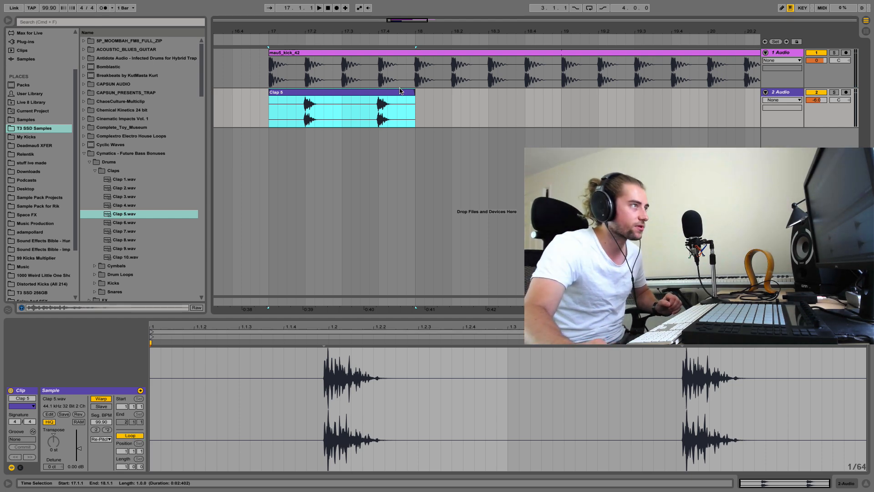
{"action": "left_click_drag", "start_coordinate": [422, 29], "coordinate": [423, 13]}
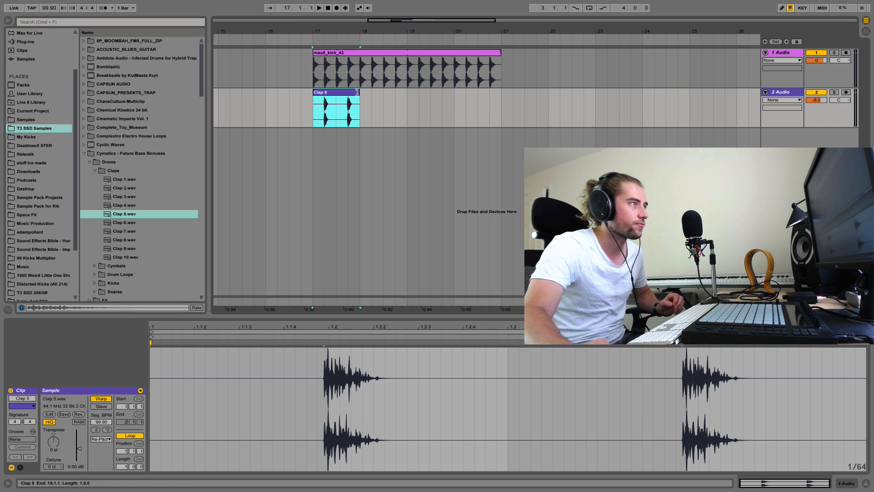
{"action": "left_click_drag", "start_coordinate": [360, 114], "coordinate": [499, 120]}
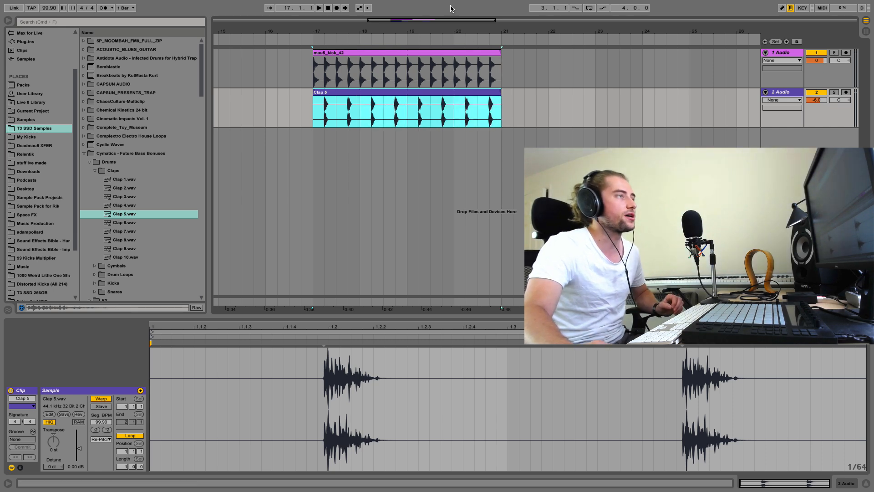
- Set the kick track's volume to -6 dB
{"action": "left_click_drag", "start_coordinate": [451, 32], "coordinate": [451, 21]}
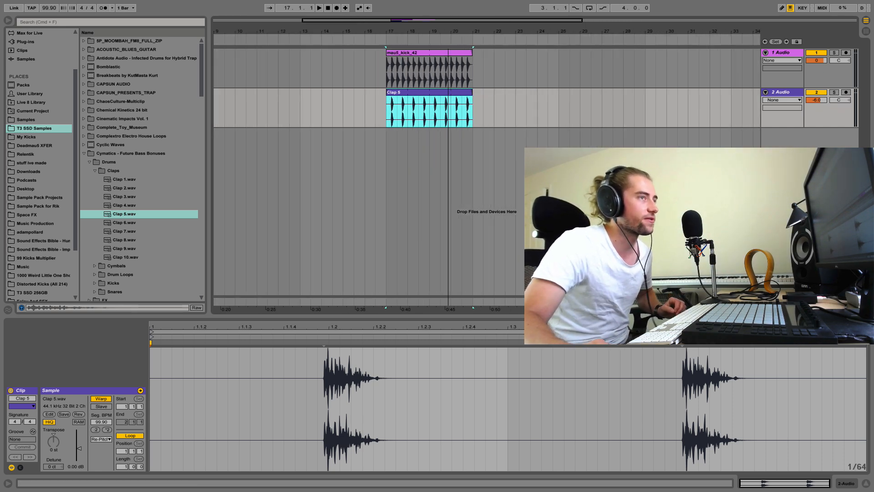
{"action": "left_click", "coordinate": [818, 61]}
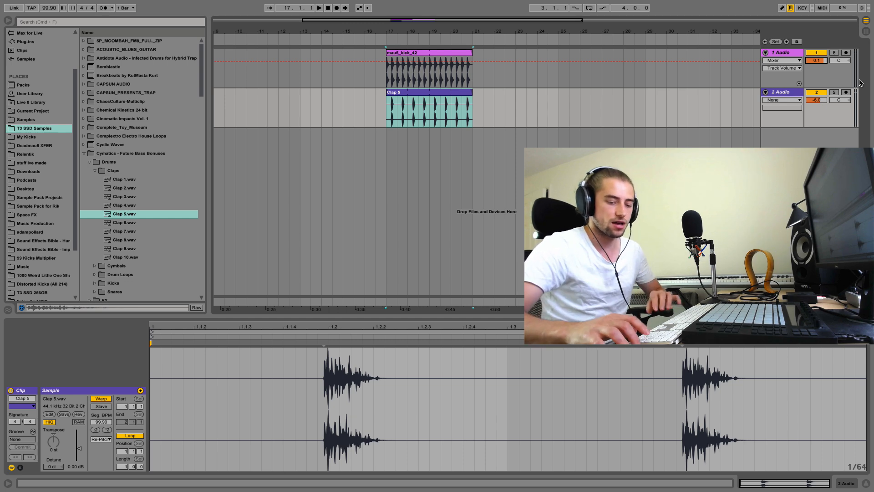
{"action": "type", "text": "-6"}
{"action": "key", "text": "Return"}
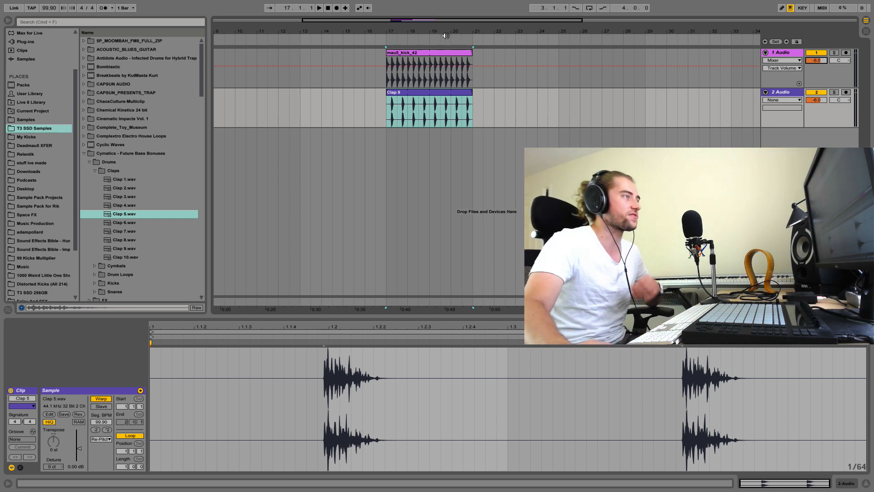
- Load the Toraverb VST plug-in onto the clap track, 2 Audio, and close its window
{"action": "left_click_drag", "start_coordinate": [424, 32], "coordinate": [424, 50]}
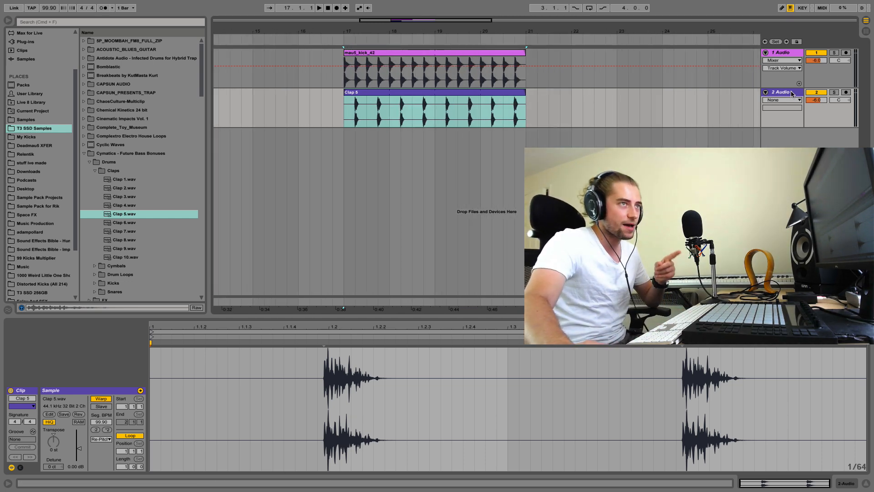
{"action": "left_click", "coordinate": [793, 93]}
{"action": "left_click", "coordinate": [847, 483]}
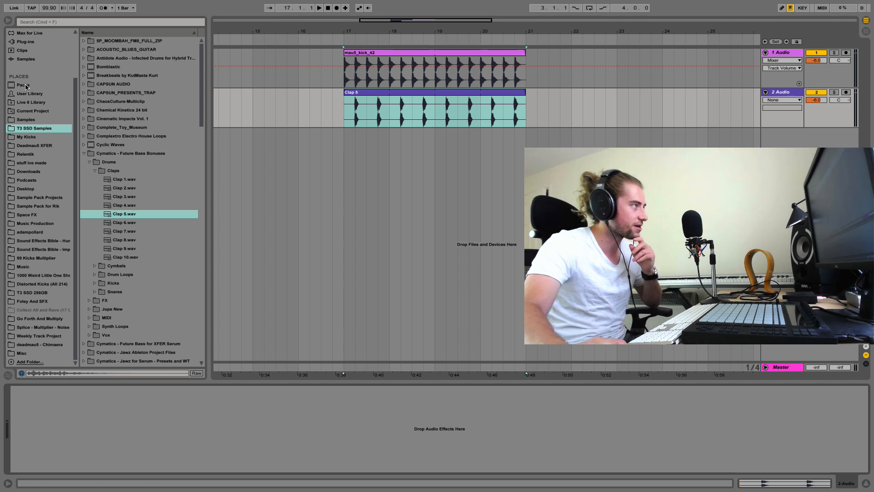
{"action": "left_click", "coordinate": [32, 41]}
{"action": "left_click", "coordinate": [84, 50]}
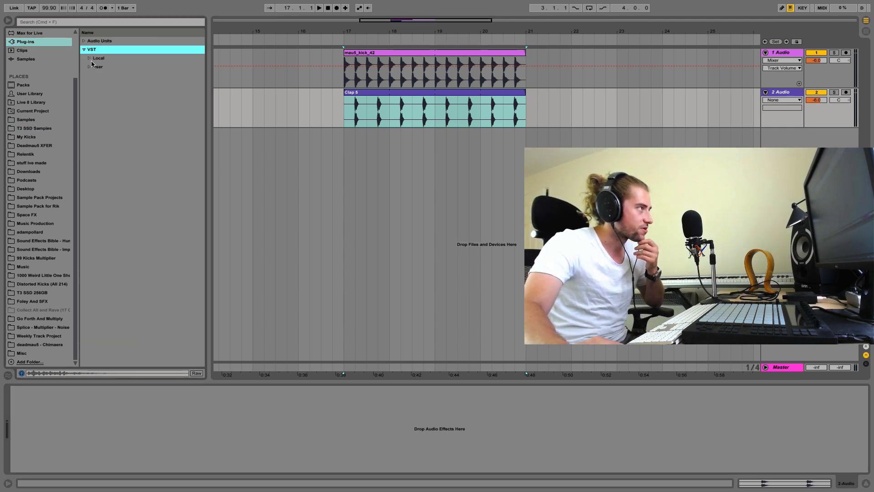
{"action": "left_click", "coordinate": [89, 58]}
{"action": "scroll", "coordinate": [132, 317], "scroll_direction": "down", "scroll_amount": 10}
{"action": "double_click", "coordinate": [127, 307]}
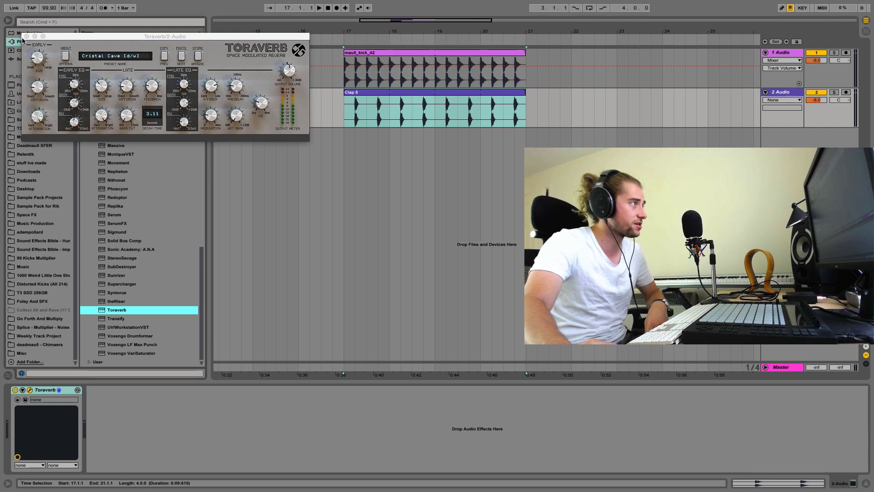
{"action": "left_click", "coordinate": [26, 37]}
{"action": "left_click_drag", "start_coordinate": [361, 30], "coordinate": [361, 66]}
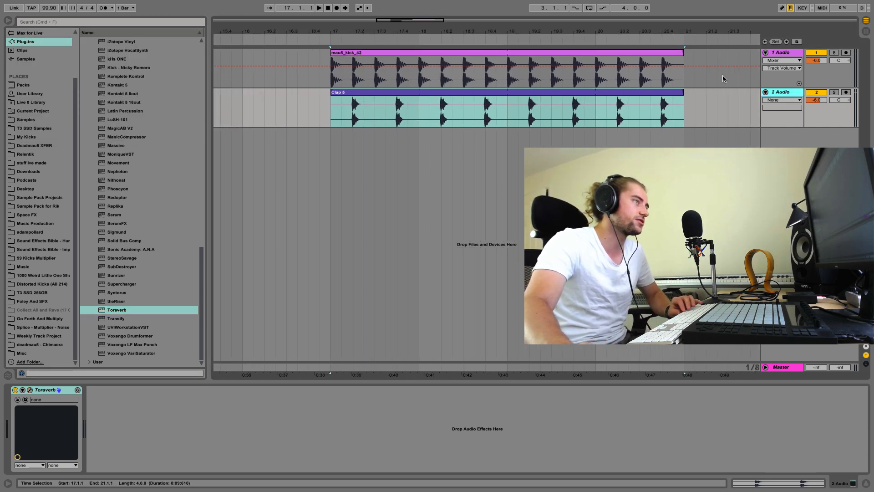
- Delete Toraverb from the clap track's device chain
{"action": "left_click", "coordinate": [46, 391]}
{"action": "key", "text": "Delete"}
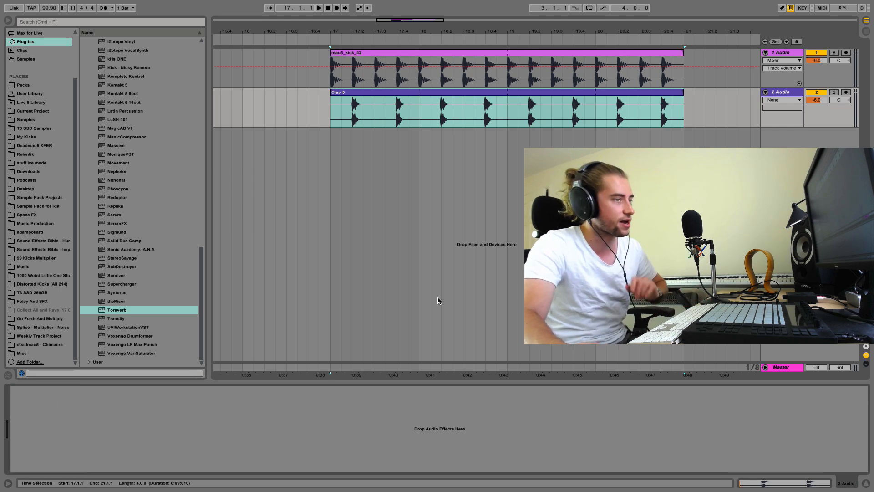
- Insert a return track and load Toraverb onto it
{"action": "mouse_move", "coordinate": [293, 1]}
{"action": "left_click", "coordinate": [94, 5]}
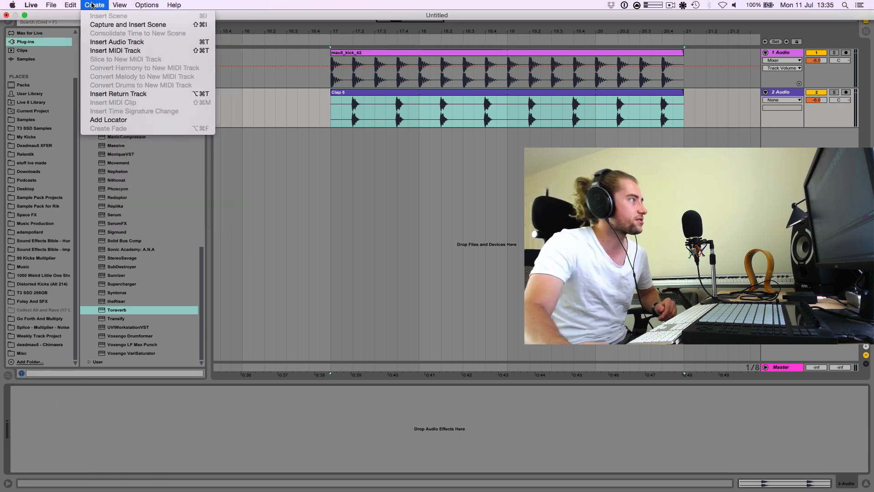
{"action": "left_click", "coordinate": [119, 93]}
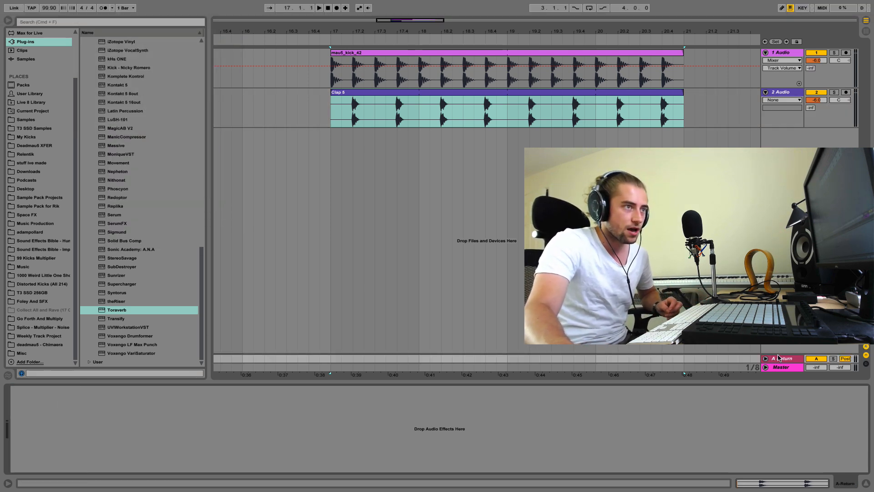
{"action": "key", "text": "Return"}
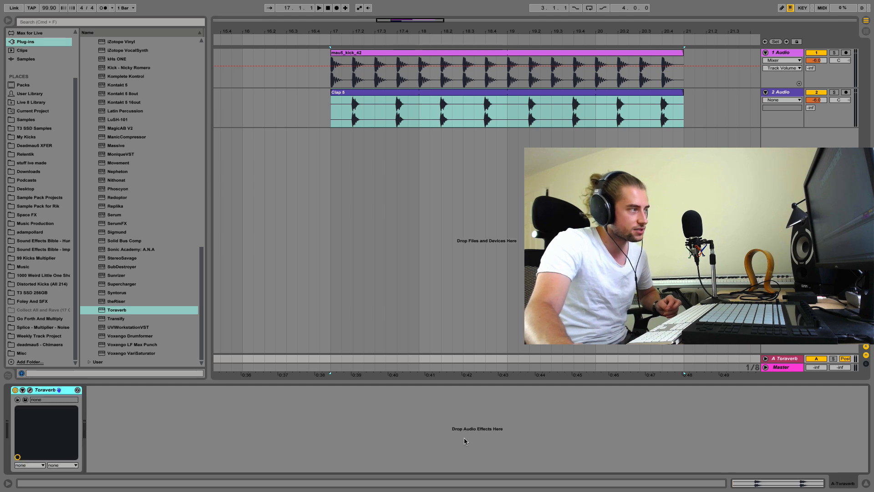
- Load the Cristal Cave preset from Toraverb's Wet bank on the return track and close the plug-in window
{"action": "left_click", "coordinate": [30, 389]}
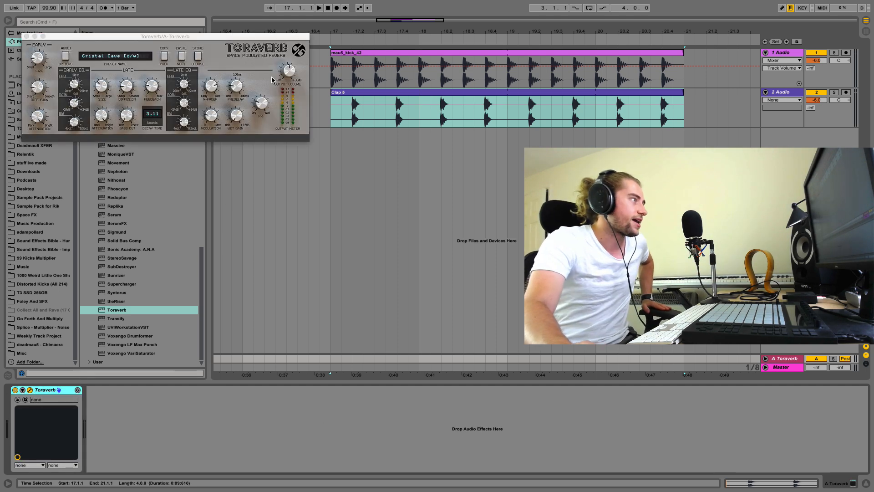
{"action": "left_click", "coordinate": [260, 111]}
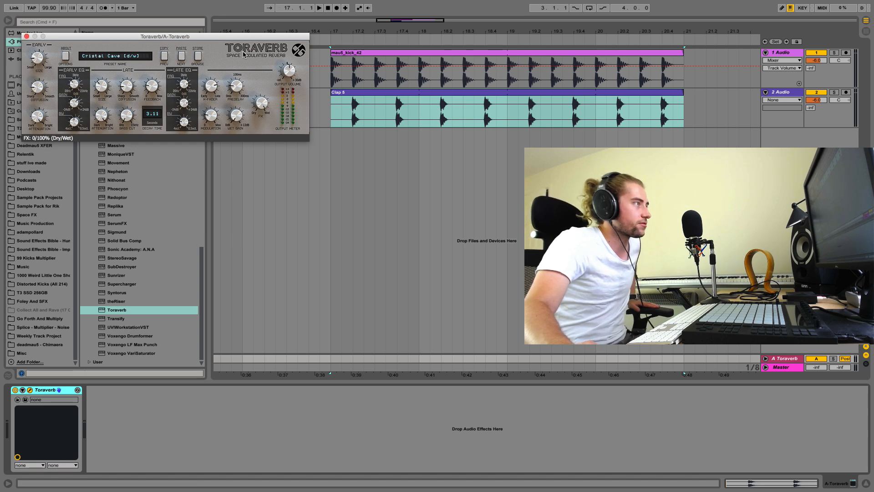
{"action": "left_click", "coordinate": [195, 59]}
{"action": "left_click", "coordinate": [26, 36]}
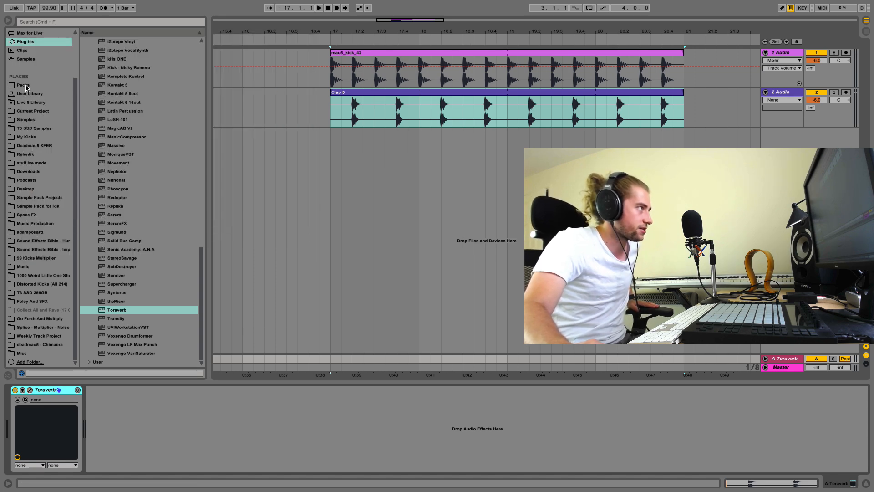
{"action": "left_click", "coordinate": [29, 390]}
{"action": "left_click", "coordinate": [88, 157]}
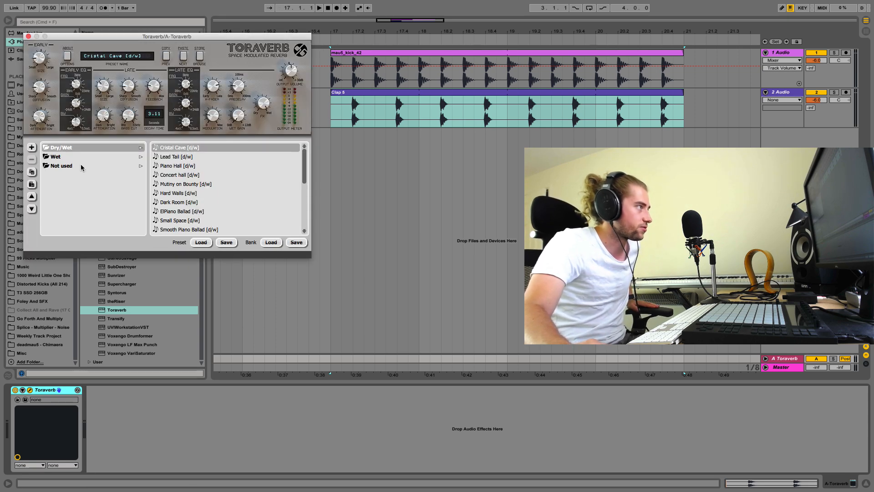
{"action": "left_click", "coordinate": [192, 203]}
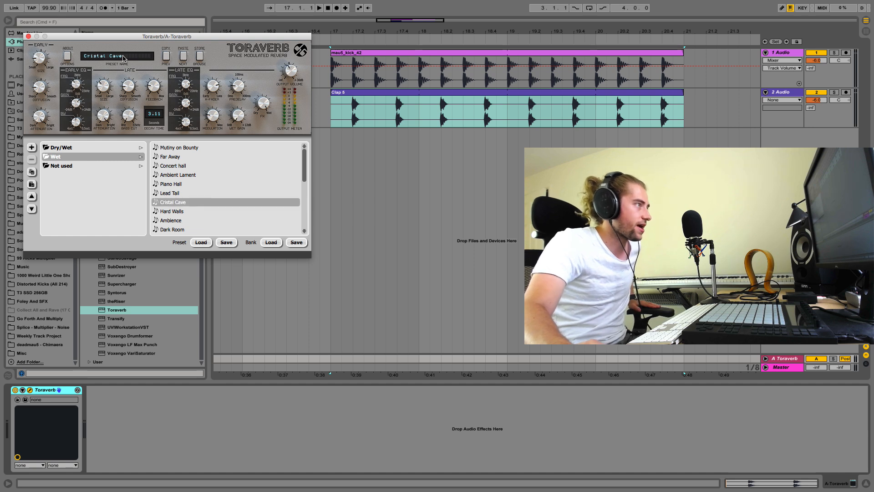
{"action": "left_click", "coordinate": [28, 36]}
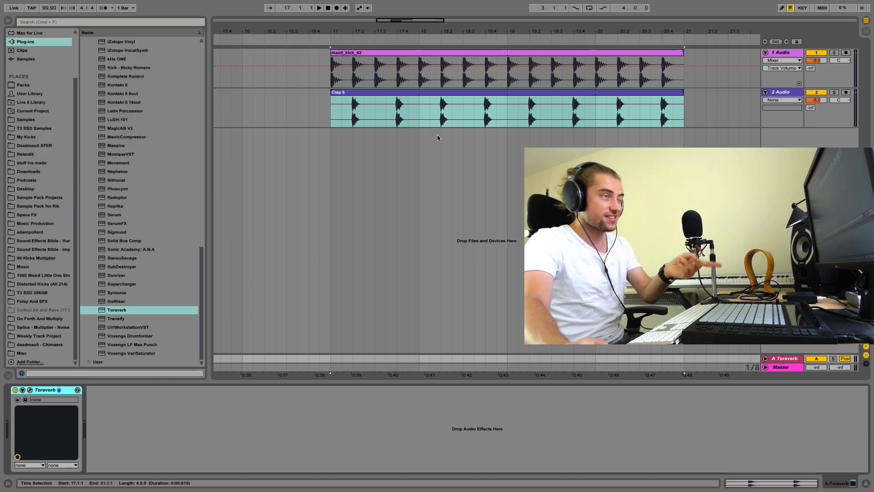
- Switch to Session View and show the Toraverb return track together with the track sends
{"action": "key", "text": "Tab"}
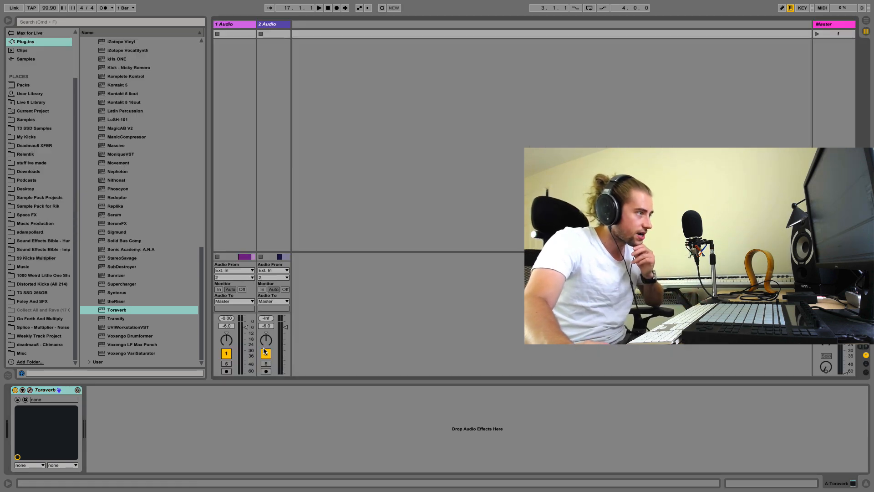
{"action": "left_click", "coordinate": [864, 347]}
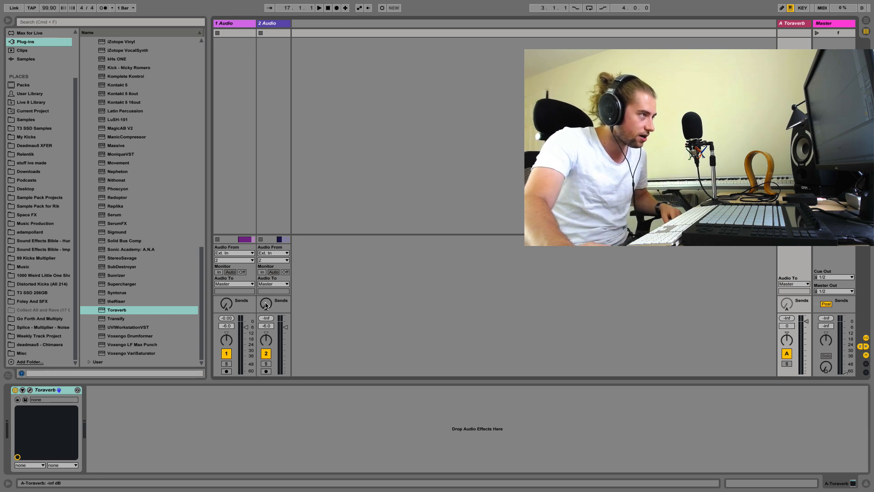
- Turn up the clap track's send A to feed the Toraverb return track
{"action": "left_click_drag", "start_coordinate": [266, 303], "coordinate": [266, 296]}
{"action": "left_click_drag", "start_coordinate": [268, 311], "coordinate": [268, 302]}
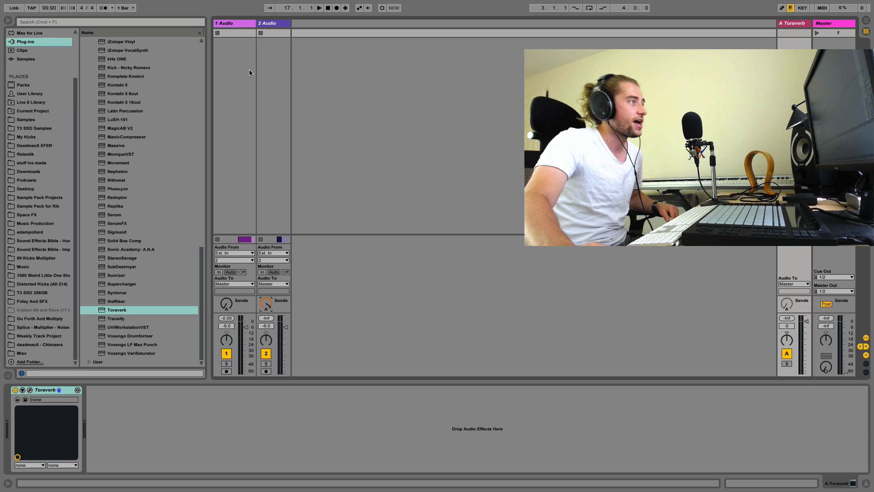
- Rename the first audio track as Bass Line and the second audio track as Bass line
{"action": "left_click", "coordinate": [237, 26]}
{"action": "key", "text": "super+r"}
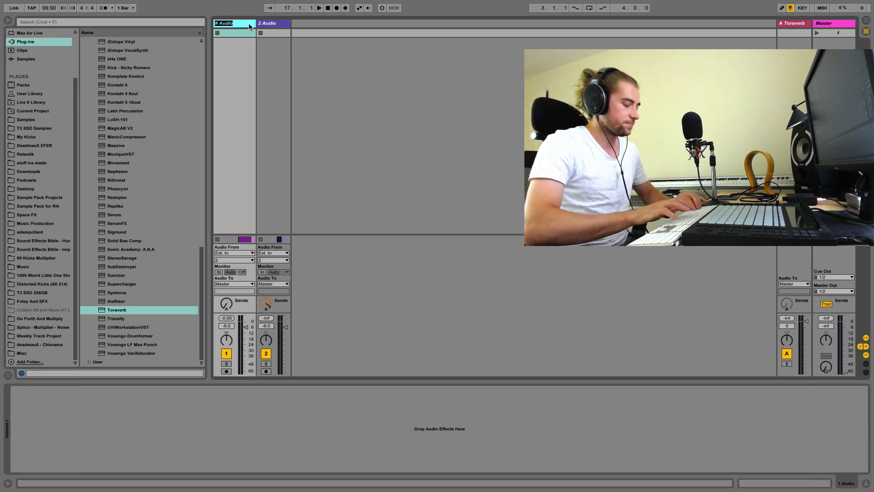
{"action": "type", "text": "Bass Line"}
{"action": "key", "text": "Return"}
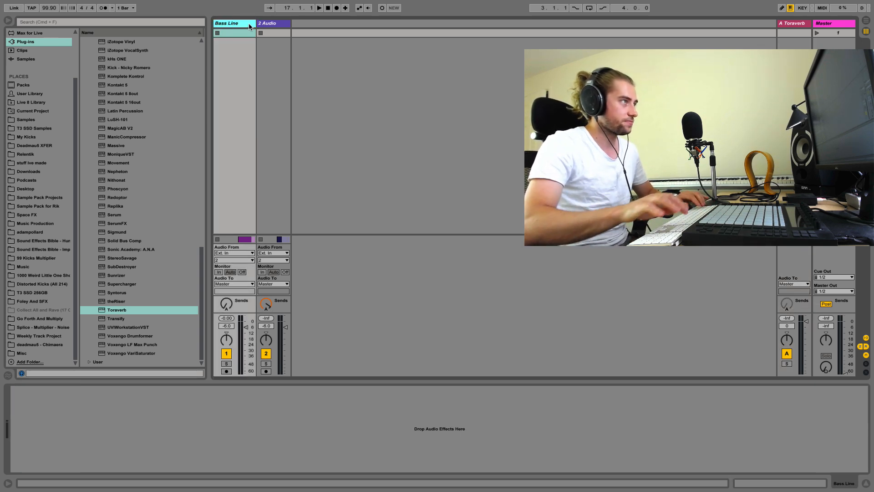
{"action": "left_click", "coordinate": [275, 24]}
{"action": "key", "text": "super+r"}
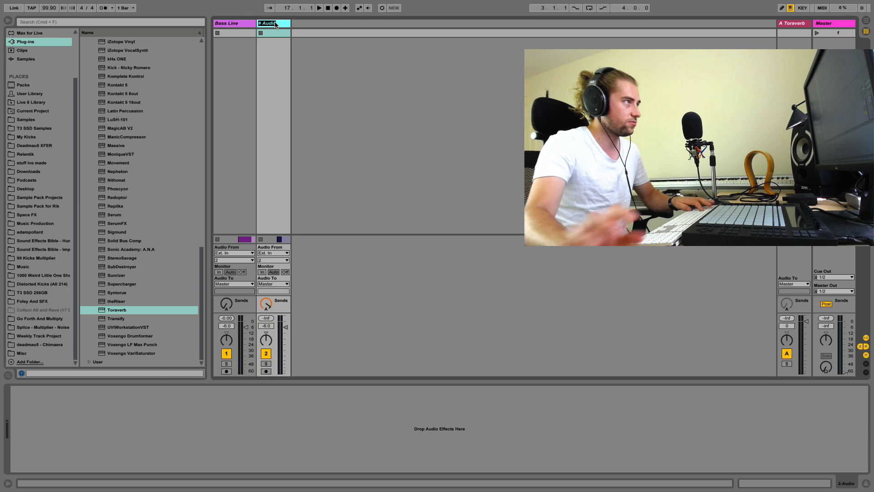
{"action": "type", "text": "Bass line"}
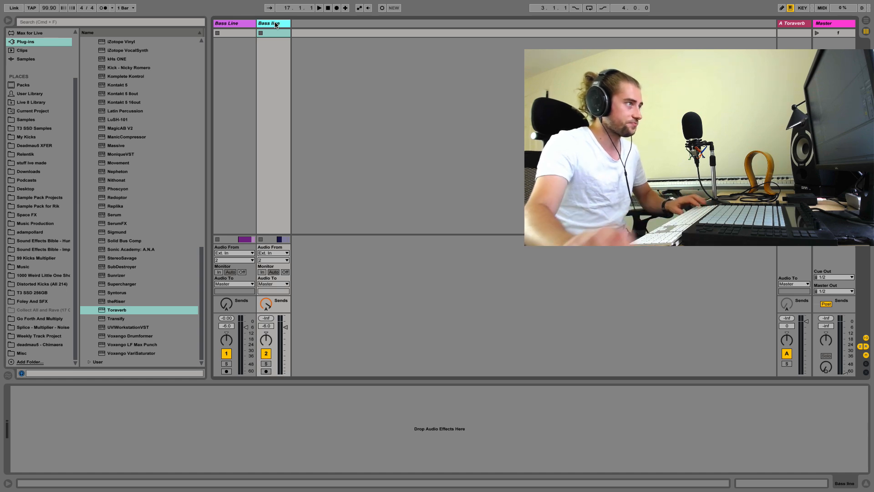
{"action": "key", "text": "Return"}
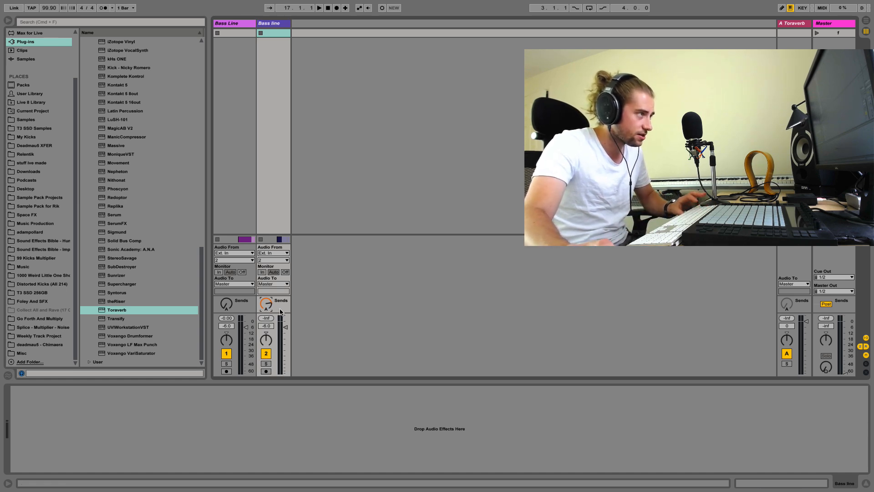
- Return to Arrangement View and frame the kick and clap clips starting at bar 17
{"action": "key", "text": "Tab"}
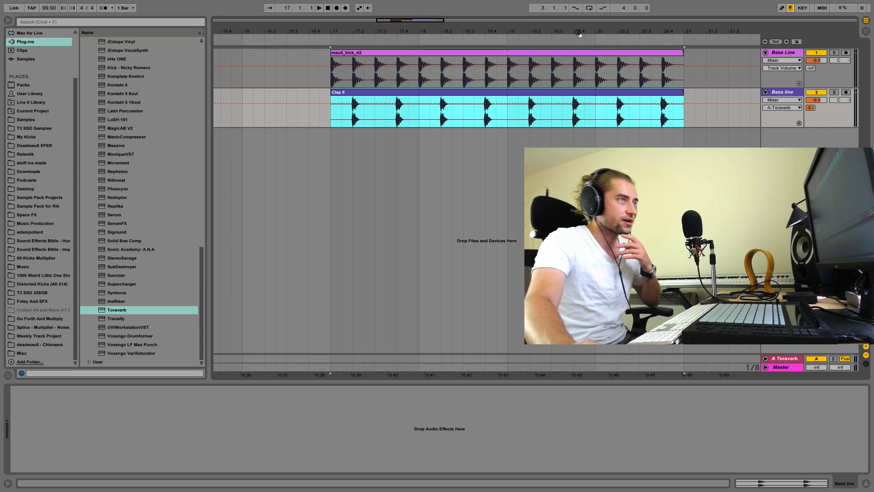
{"action": "left_click_drag", "start_coordinate": [577, 32], "coordinate": [527, 34]}
{"action": "mouse_move", "coordinate": [290, 33]}
{"action": "left_mouse_down"}
{"action": "mouse_move", "coordinate": [289, 56]}
{"action": "mouse_move", "coordinate": [291, 39]}
{"action": "left_mouse_up"}
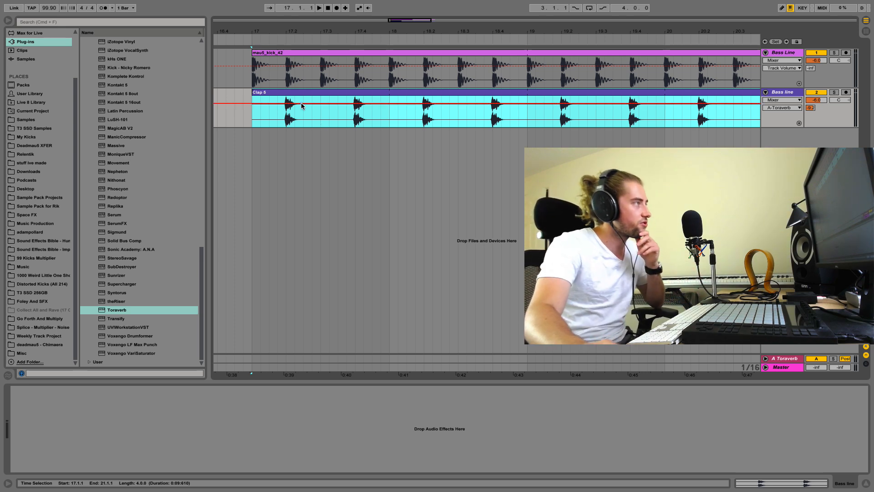
- Load the Komplete Kontrol VST.adg instrument rack onto a new track below the clap track and reposition its plug-in window
{"action": "left_click", "coordinate": [44, 133]}
{"action": "scroll", "coordinate": [44, 133], "scroll_direction": "up", "scroll_amount": 3}
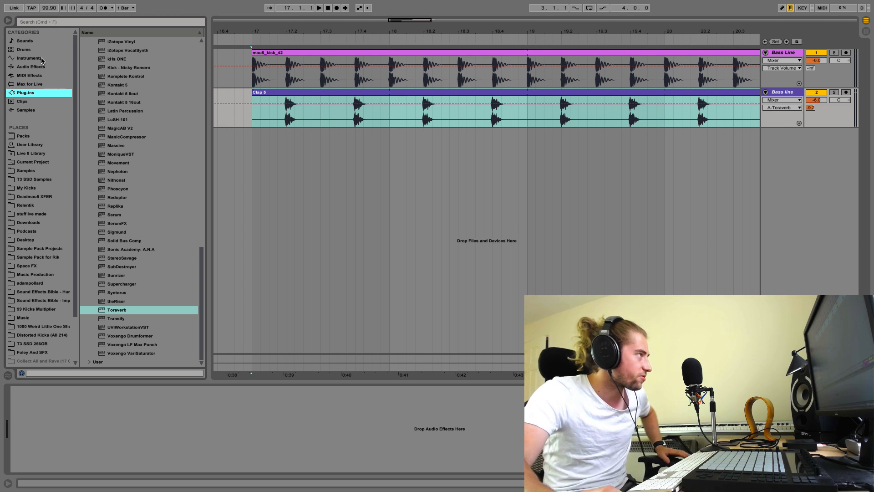
{"action": "left_click", "coordinate": [29, 57]}
{"action": "left_click", "coordinate": [83, 93]}
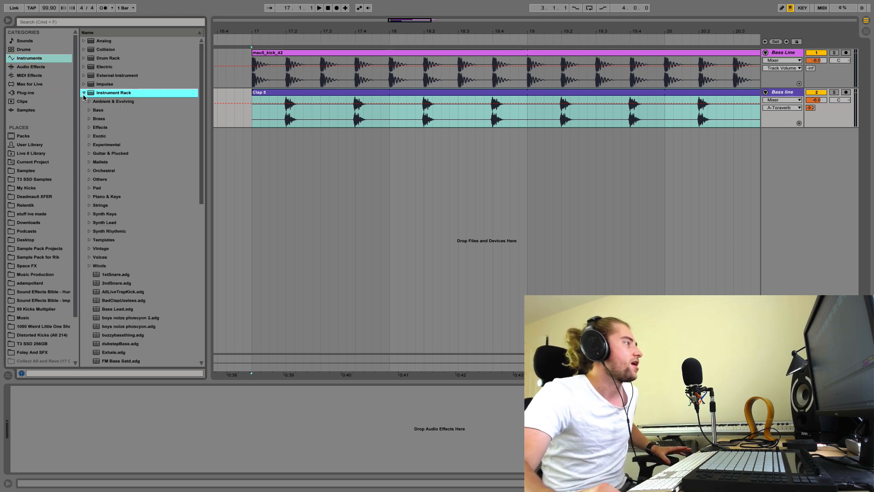
{"action": "scroll", "coordinate": [132, 273], "scroll_direction": "down", "scroll_amount": 15}
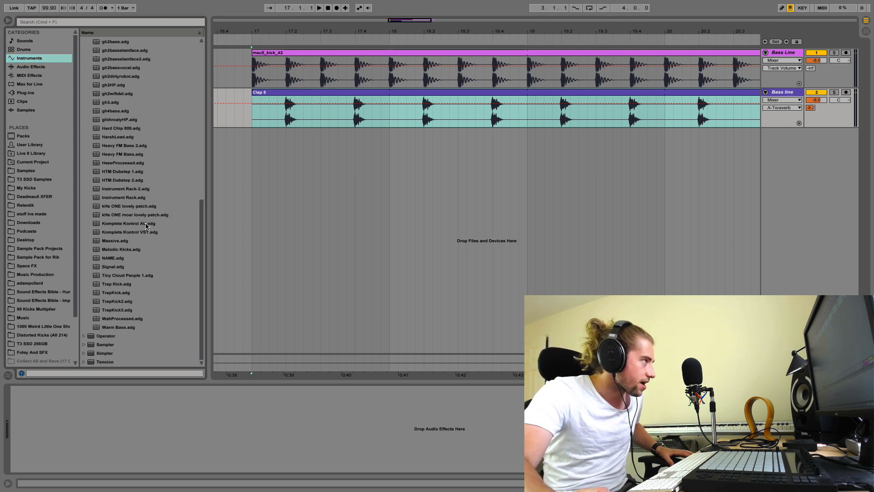
{"action": "left_click_drag", "start_coordinate": [137, 233], "coordinate": [374, 189]}
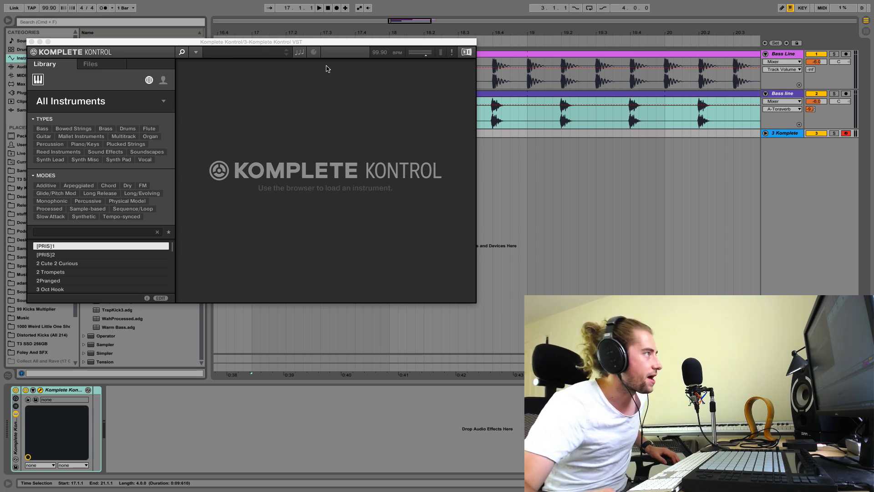
{"action": "left_click_drag", "start_coordinate": [314, 45], "coordinate": [550, 153]}
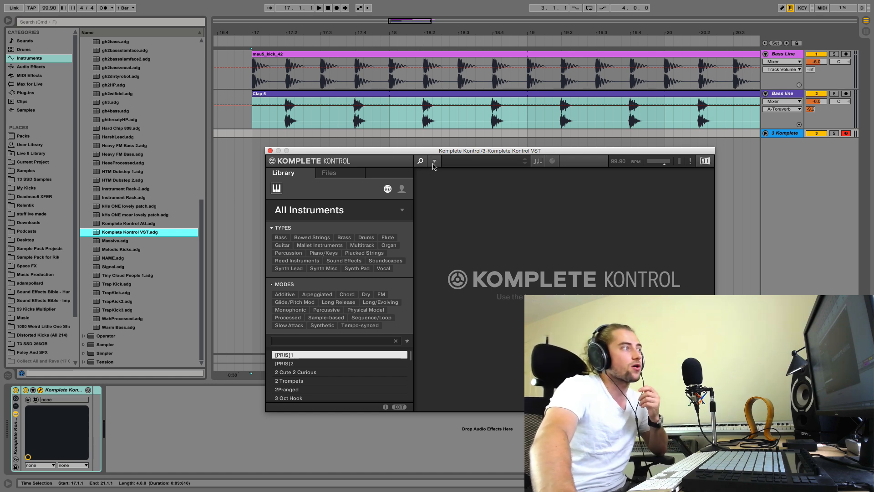
- Load the D16 Group LuSH-101 synthesizer inside Komplete Kontrol and reposition the plug-in window
{"action": "left_click", "coordinate": [435, 162]}
{"action": "mouse_move", "coordinate": [451, 174]}
{"action": "mouse_move", "coordinate": [500, 182]}
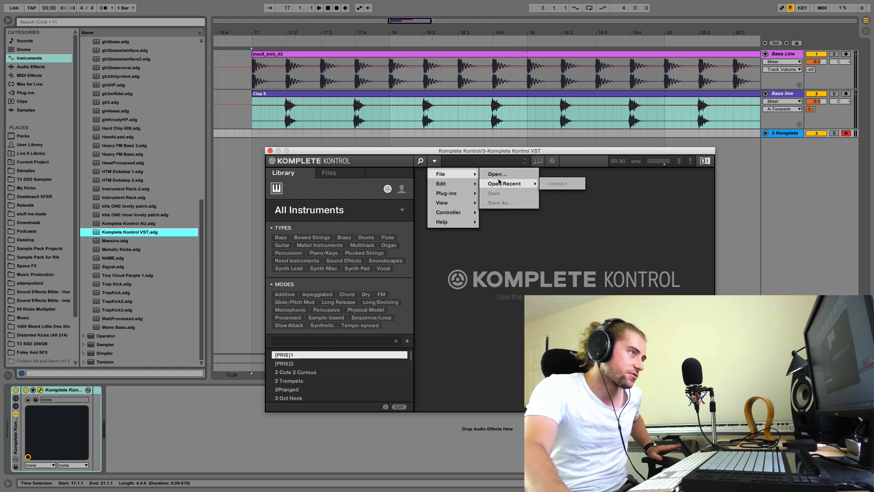
{"action": "mouse_move", "coordinate": [449, 193]}
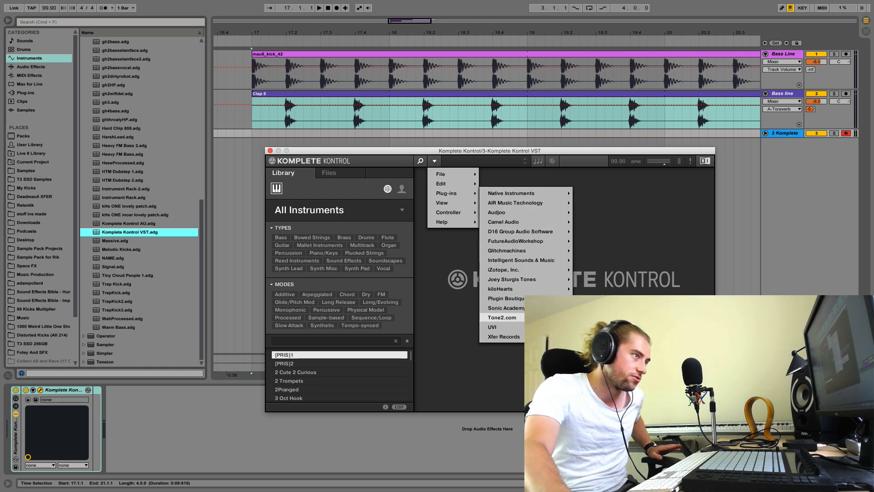
{"action": "mouse_move", "coordinate": [548, 282]}
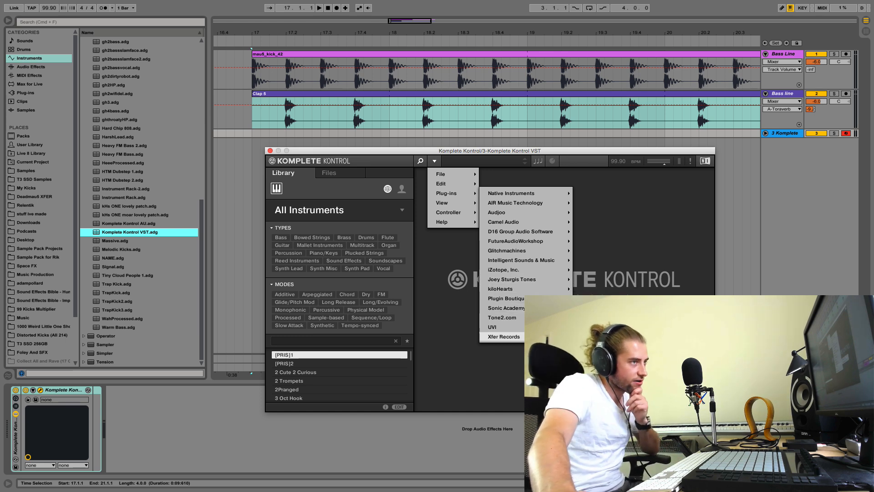
{"action": "mouse_move", "coordinate": [537, 235]}
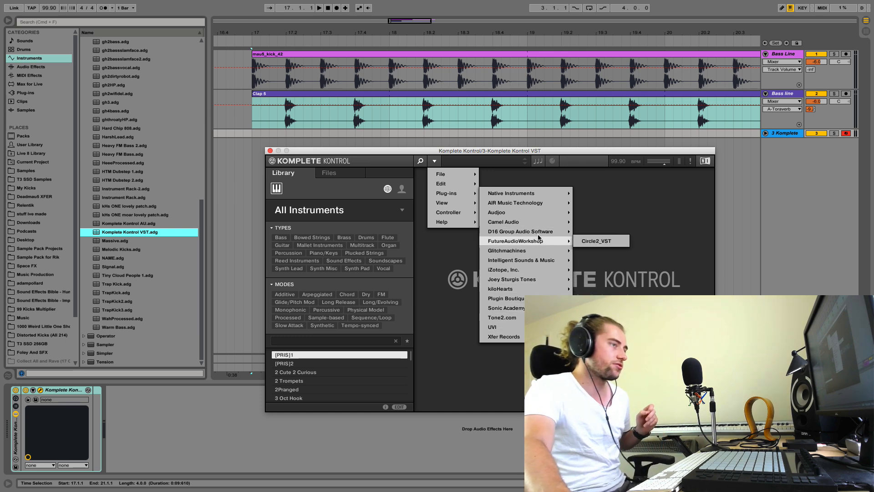
{"action": "left_click", "coordinate": [602, 245]}
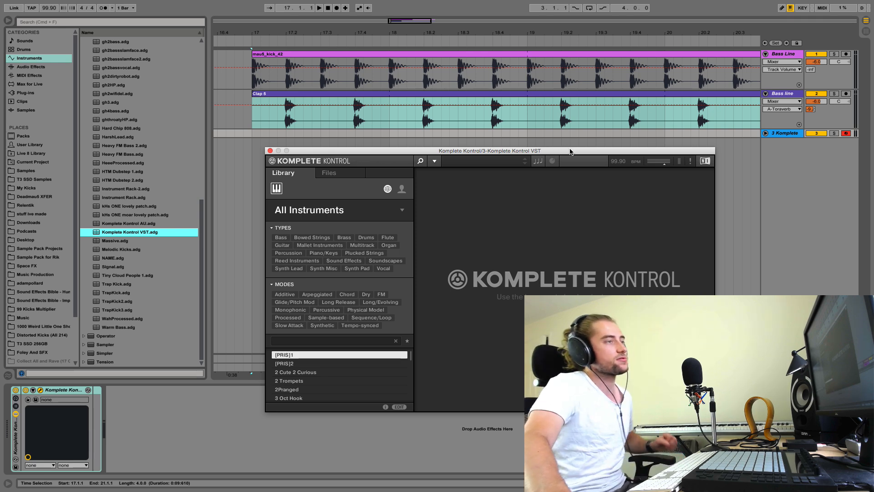
{"action": "left_click_drag", "start_coordinate": [569, 151], "coordinate": [442, 119]}
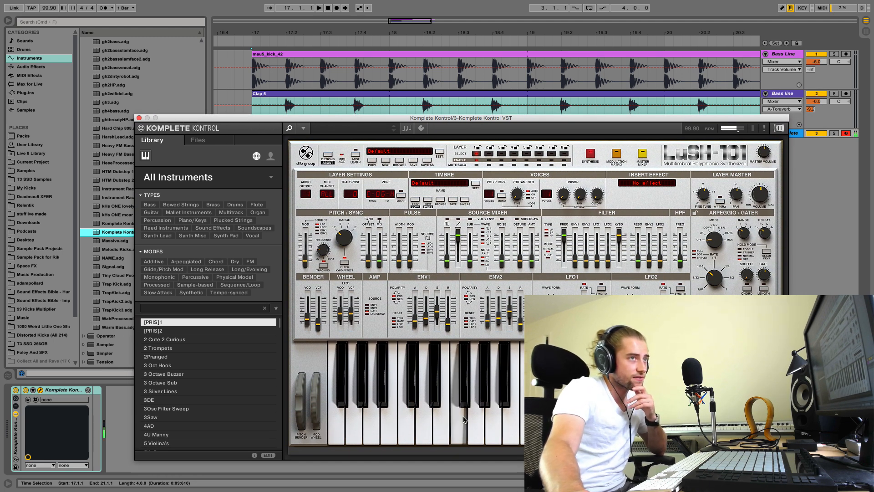
- Load the Fairytale preset from LuSH-101's Single Zone, Poly, Decay category and close the preset browser
{"action": "left_click", "coordinate": [399, 161]}
{"action": "left_click", "coordinate": [350, 208]}
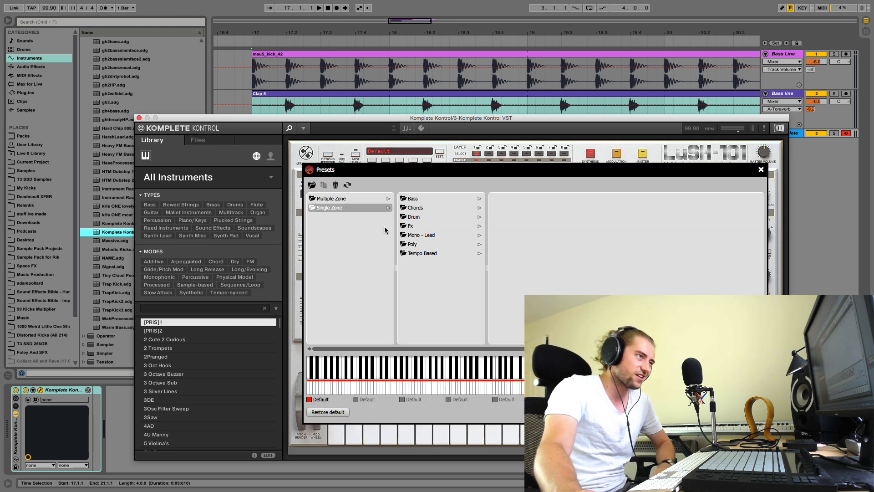
{"action": "left_click", "coordinate": [419, 244]}
{"action": "left_click", "coordinate": [532, 208]}
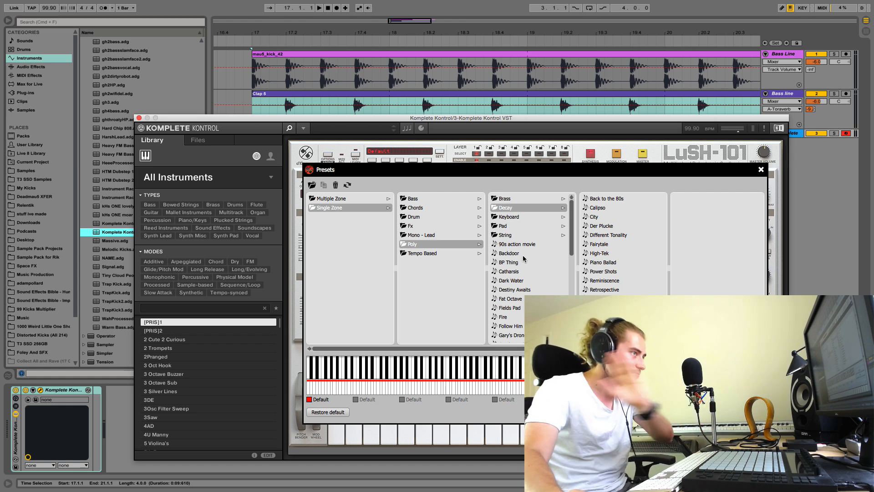
{"action": "left_click", "coordinate": [544, 217]}
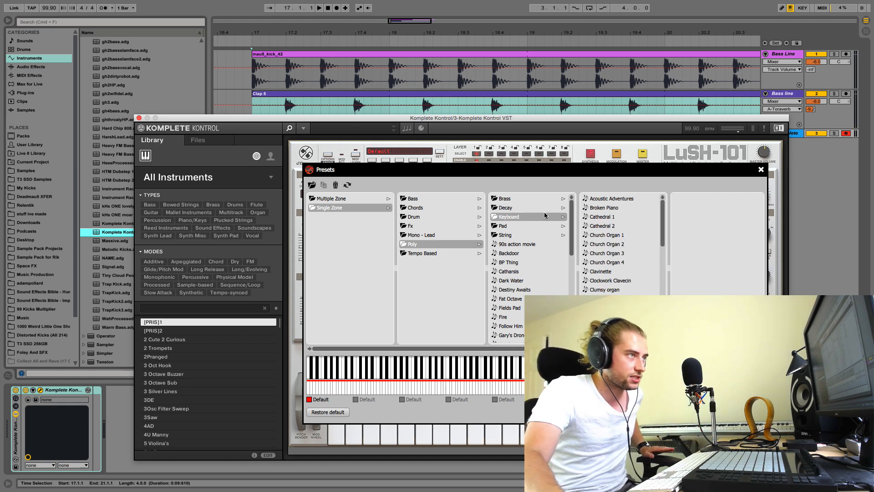
{"action": "left_click", "coordinate": [549, 208]}
{"action": "left_click", "coordinate": [554, 217]}
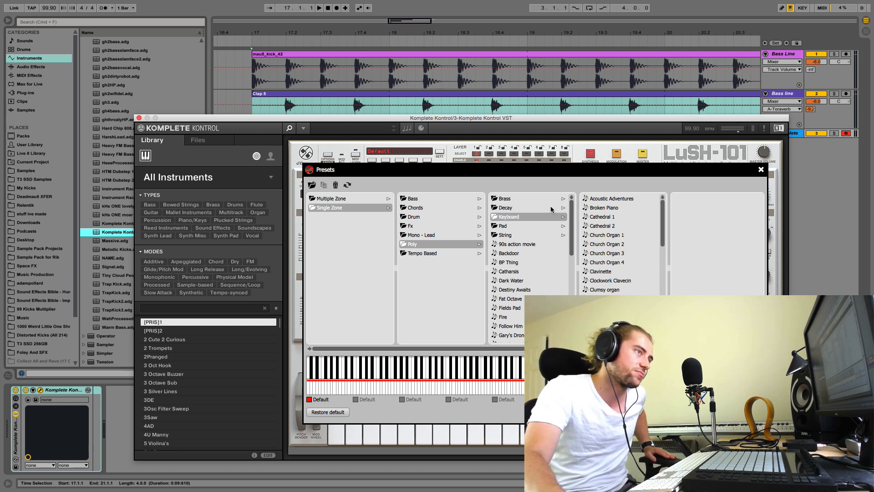
{"action": "left_click", "coordinate": [551, 208]}
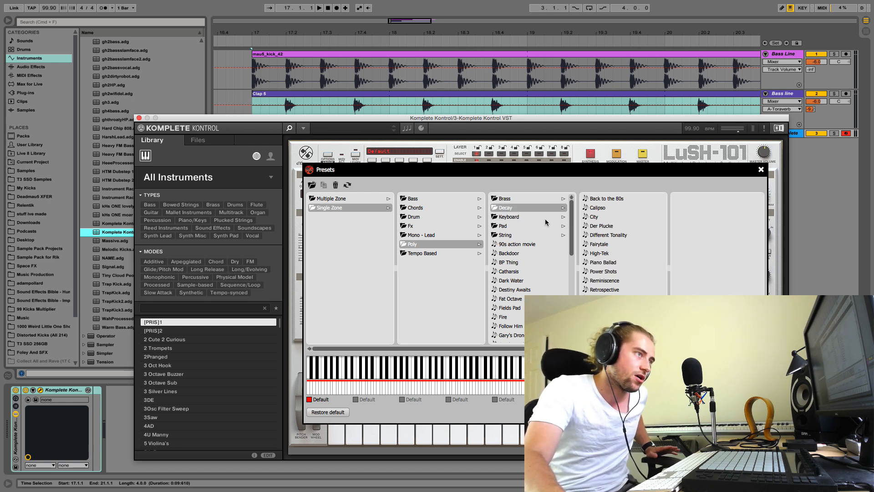
{"action": "left_click", "coordinate": [546, 218]}
{"action": "left_click", "coordinate": [553, 209]}
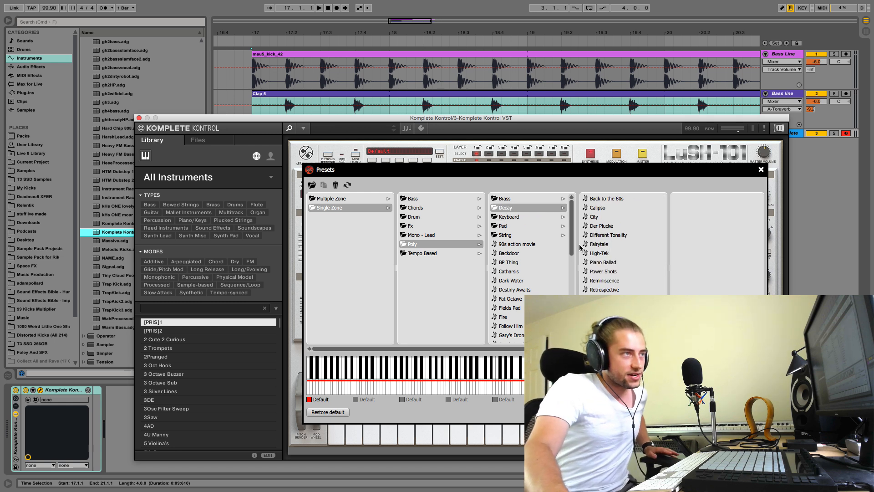
{"action": "left_click", "coordinate": [609, 247]}
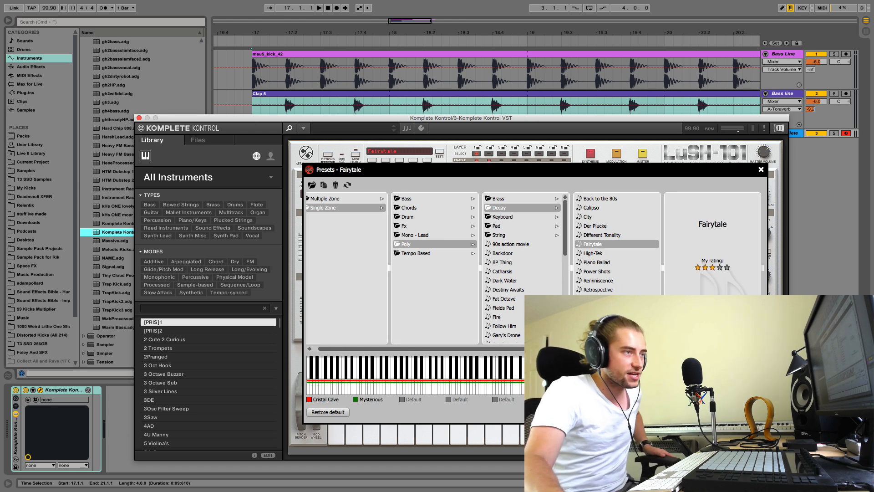
{"action": "left_click", "coordinate": [744, 412]}
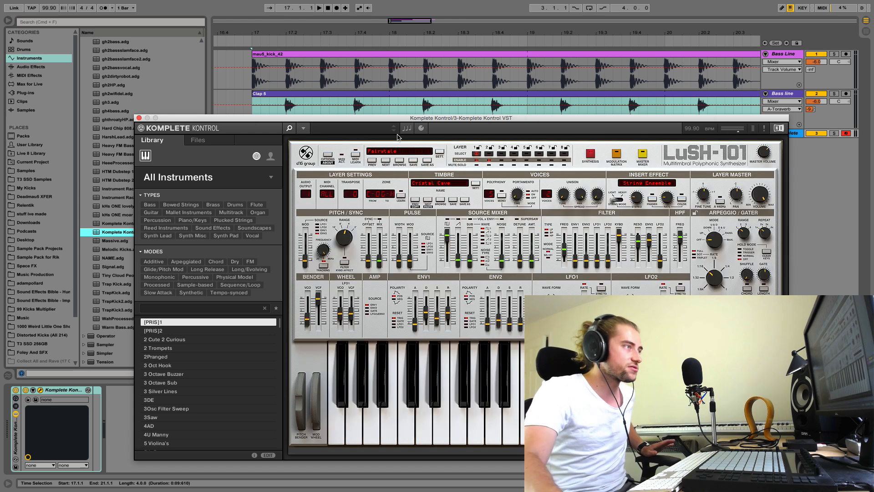
- Reposition the Komplete Kontrol window and show its scale and arpeggiator settings above the synthesizer
{"action": "left_click_drag", "start_coordinate": [396, 122], "coordinate": [393, 190]}
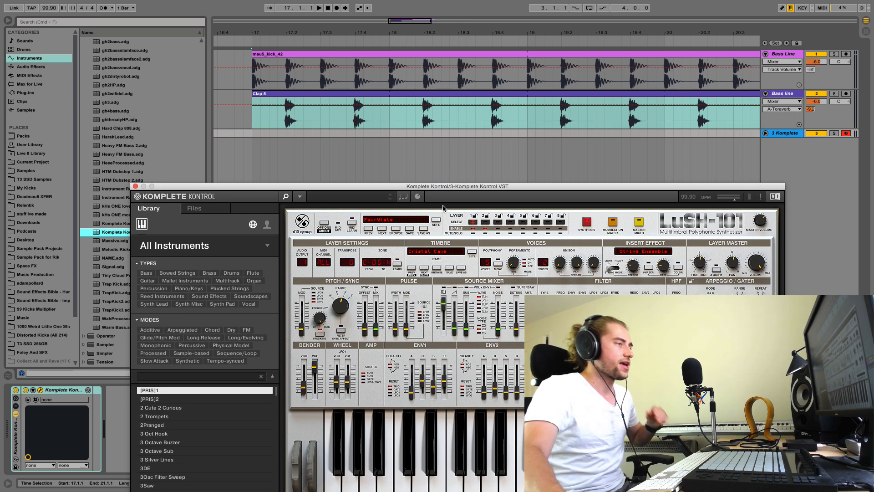
{"action": "left_click", "coordinate": [404, 197]}
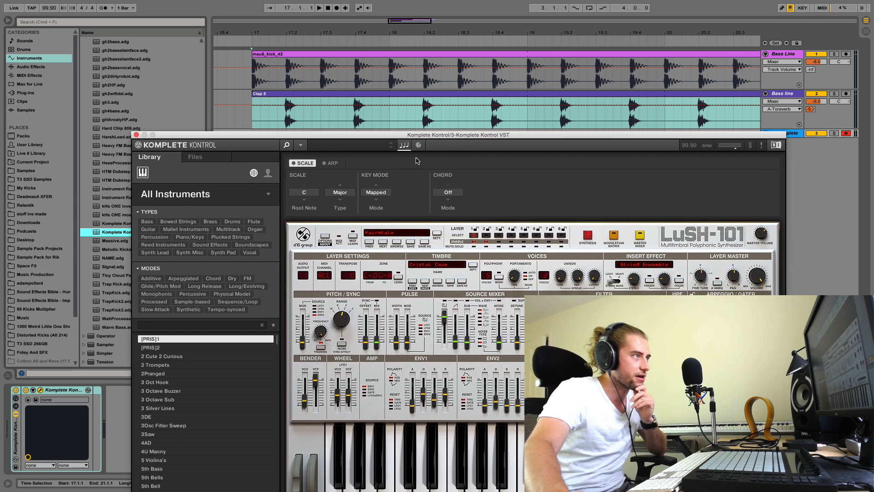
{"action": "left_click", "coordinate": [407, 147]}
{"action": "left_click", "coordinate": [406, 147]}
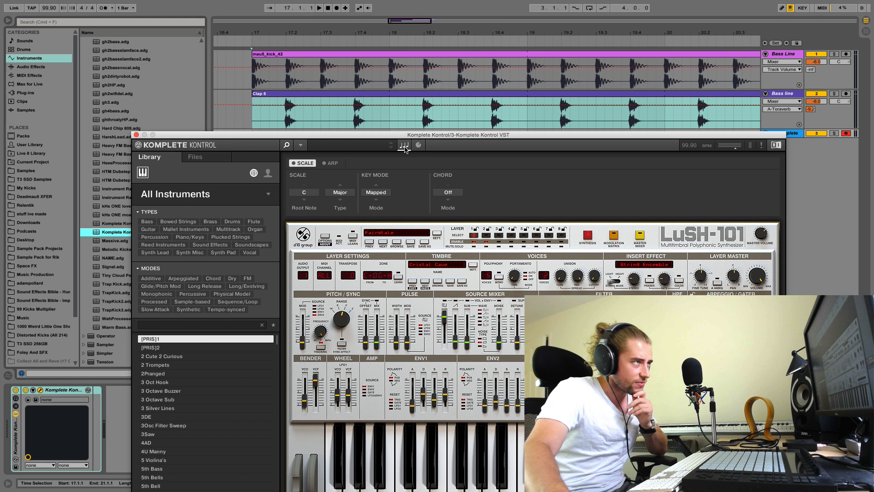
{"action": "left_click", "coordinate": [407, 147]}
{"action": "left_click", "coordinate": [404, 145]}
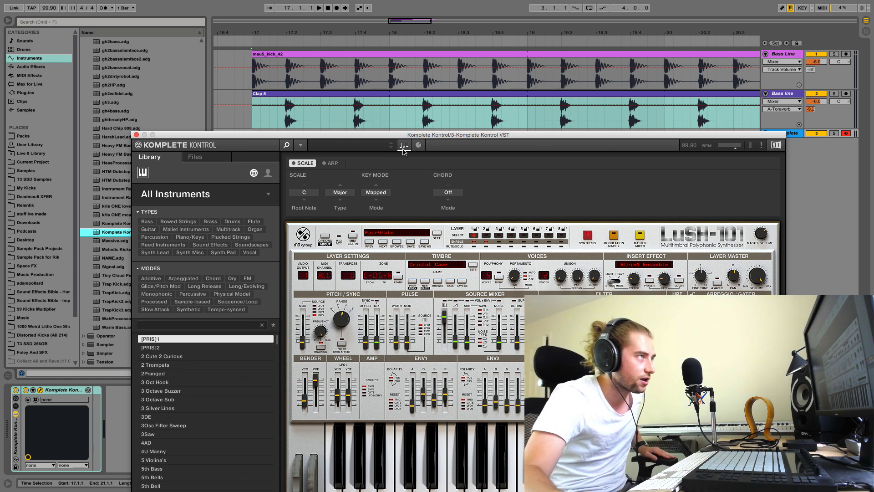
{"action": "left_click", "coordinate": [404, 145]}
{"action": "left_click", "coordinate": [404, 145]}
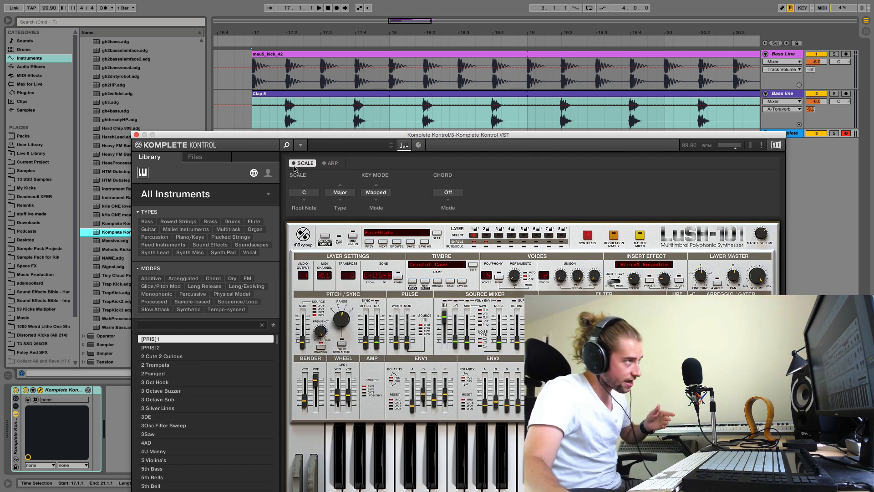
- Enable Scale in Komplete Kontrol and set the chord mode to Chord Set
{"action": "left_click", "coordinate": [294, 164]}
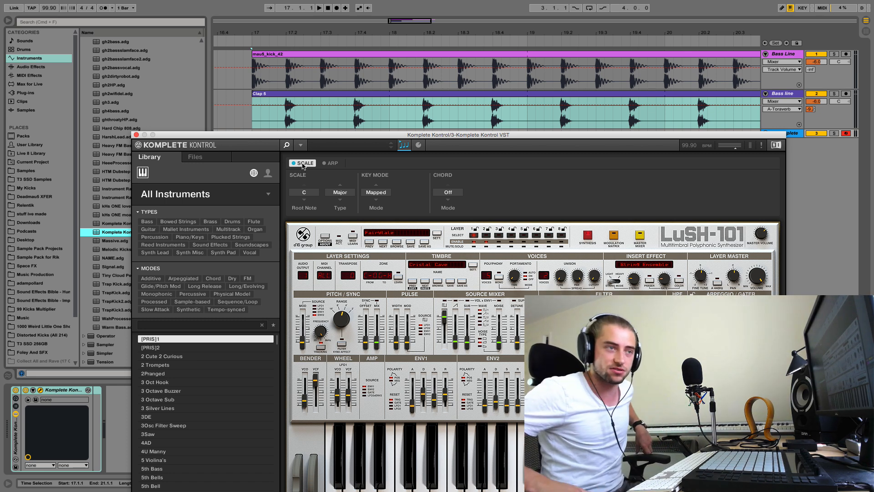
{"action": "left_click", "coordinate": [445, 193]}
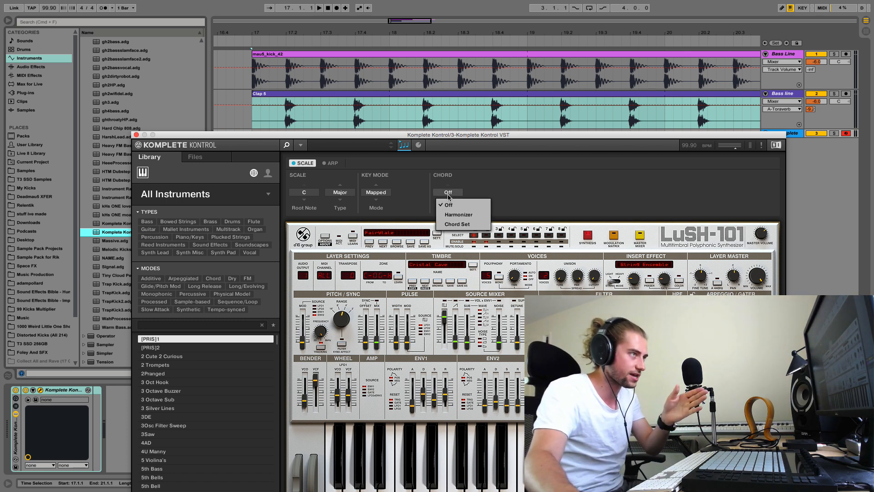
{"action": "left_click", "coordinate": [457, 224]}
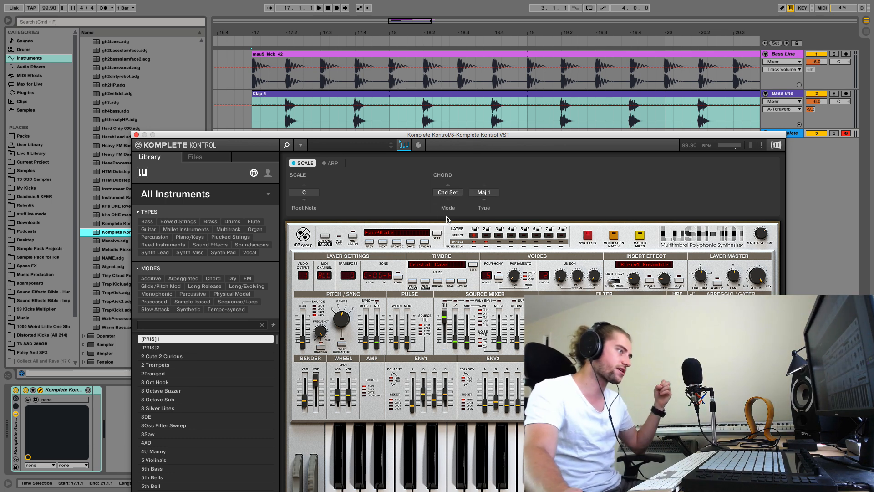
- Set Komplete Kontrol's scale root note to A and chord type to Major 4, and close the plug-in window
{"action": "left_click", "coordinate": [310, 193]}
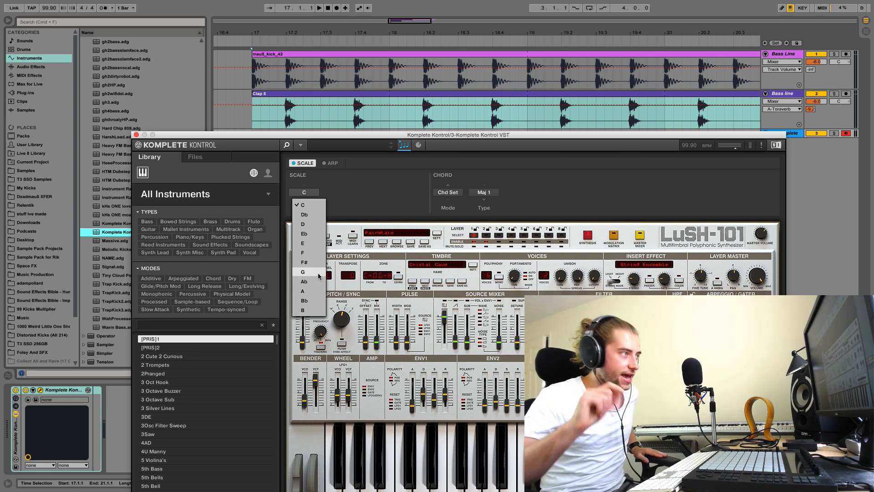
{"action": "left_click", "coordinate": [309, 292]}
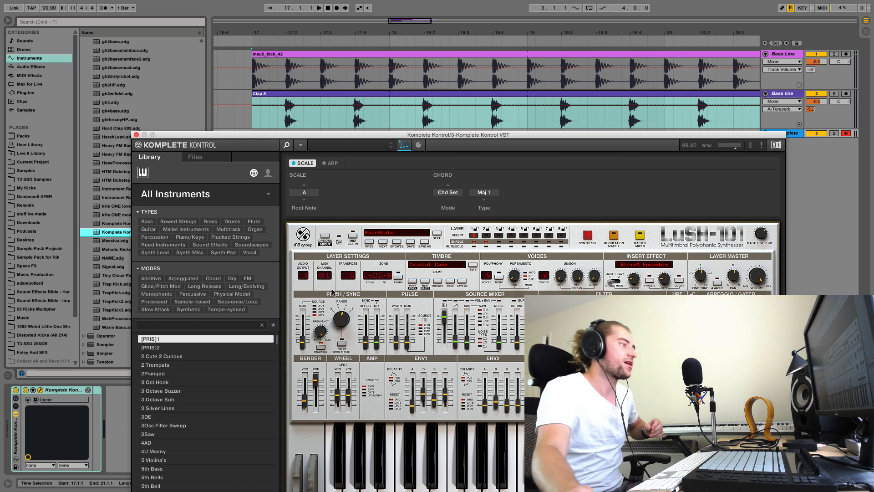
{"action": "left_click", "coordinate": [488, 196]}
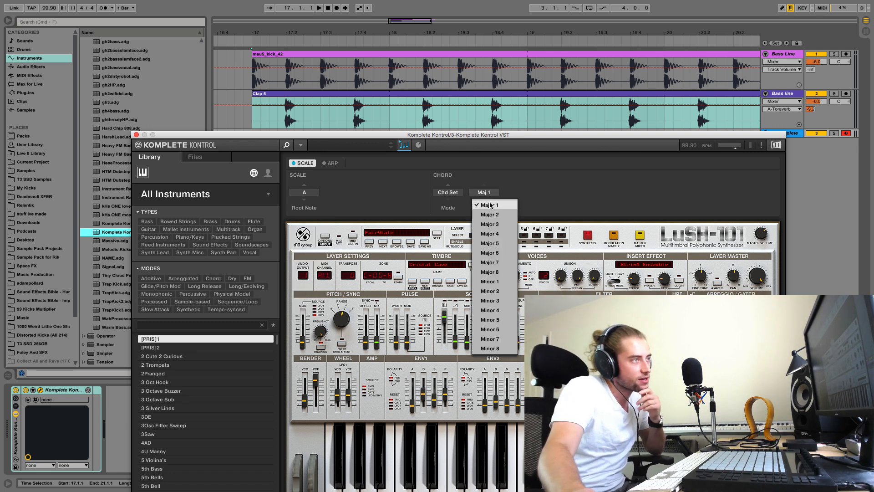
{"action": "left_click", "coordinate": [504, 234]}
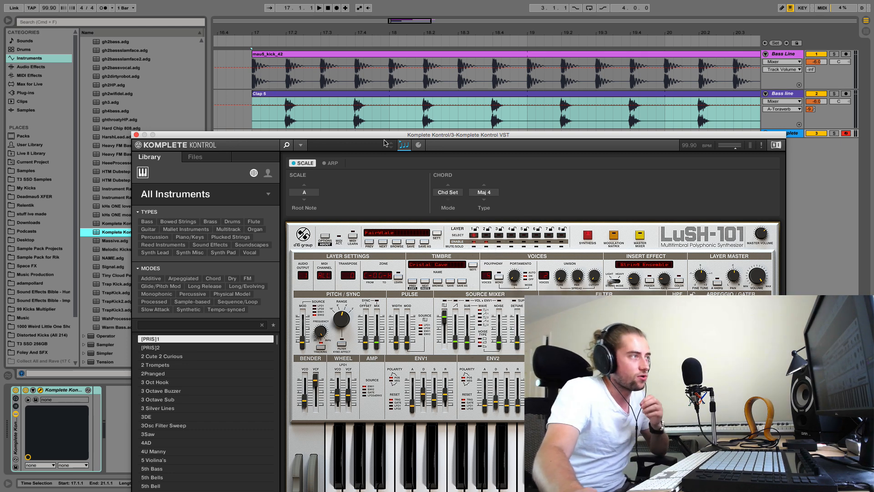
{"action": "left_click_drag", "start_coordinate": [385, 136], "coordinate": [373, 72]}
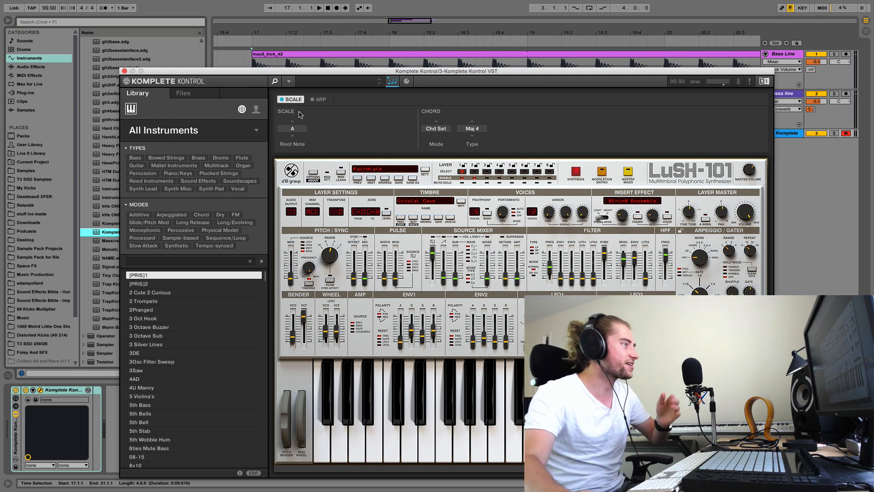
{"action": "left_click", "coordinate": [125, 71]}
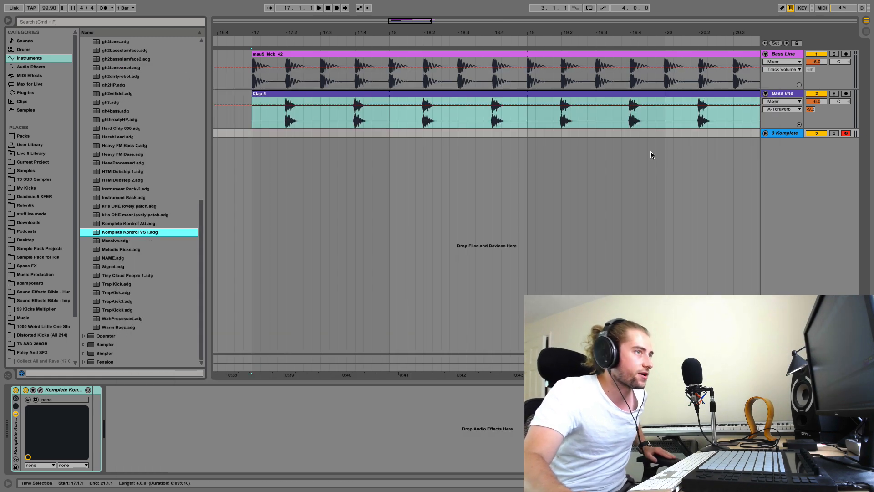
- Unfold the Komplete Kontrol track and insert an empty MIDI clip from bar 17 to bar 21
{"action": "left_click", "coordinate": [765, 134]}
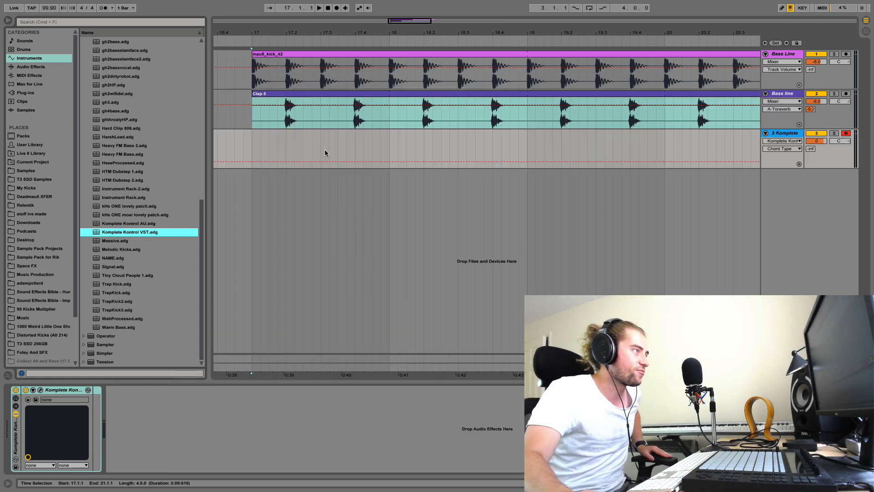
{"action": "left_click_drag", "start_coordinate": [254, 138], "coordinate": [669, 138]}
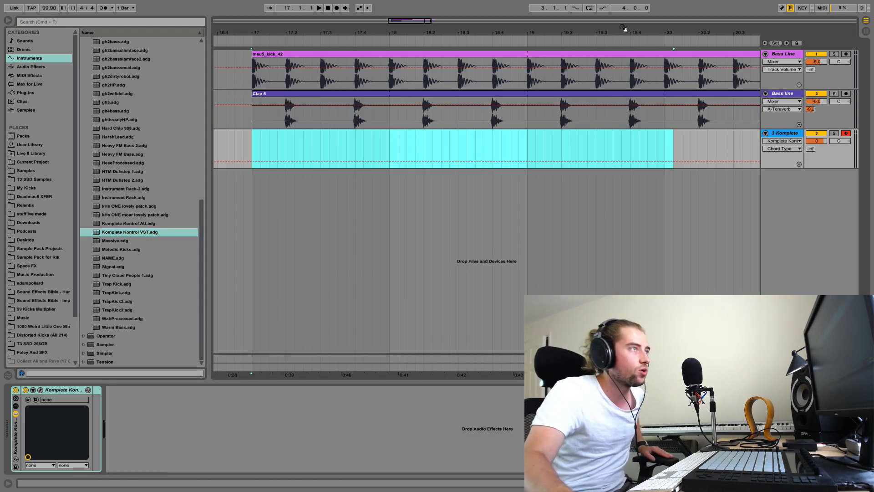
{"action": "left_click_drag", "start_coordinate": [589, 31], "coordinate": [577, 18]}
{"action": "left_click_drag", "start_coordinate": [730, 140], "coordinate": [362, 149]}
{"action": "right_click", "coordinate": [343, 133]}
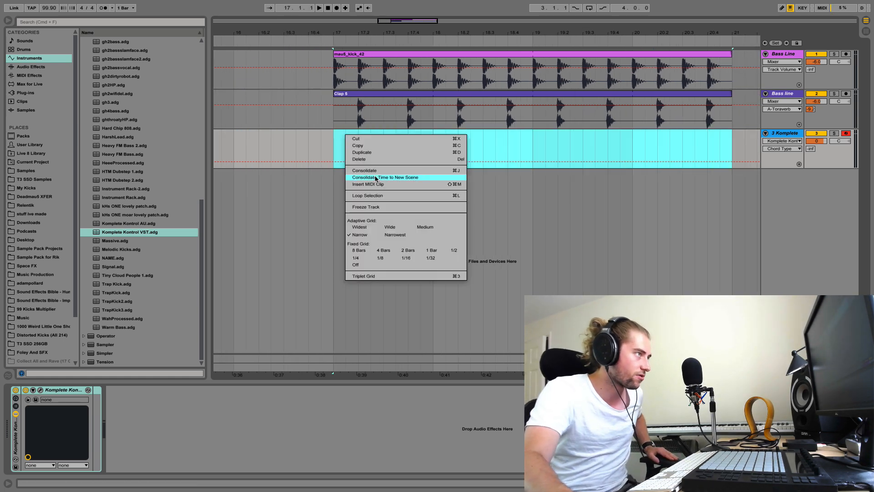
{"action": "left_click", "coordinate": [372, 183]}
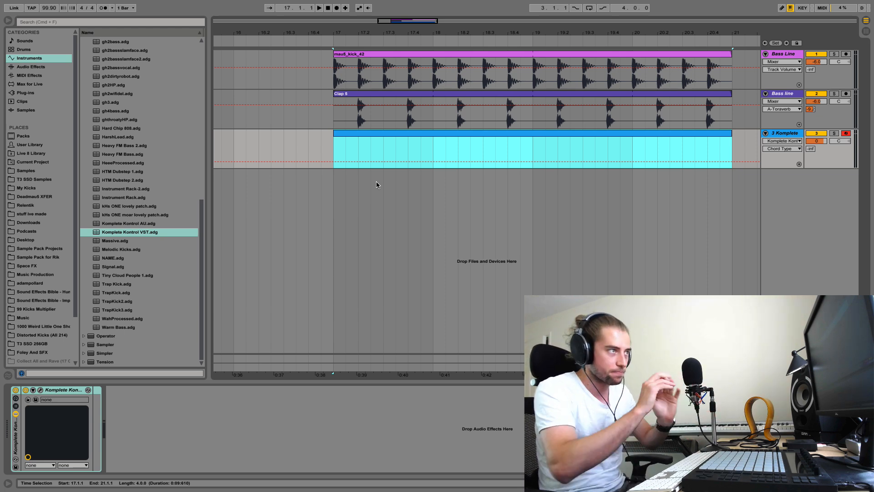
- Enlarge the new clip's note editor and draw G#2 from 1.1 to 1.4.3, followed by C3 up to bar 2
{"action": "key", "text": "shift+Tab"}
{"action": "left_click_drag", "start_coordinate": [266, 315], "coordinate": [265, 266]}
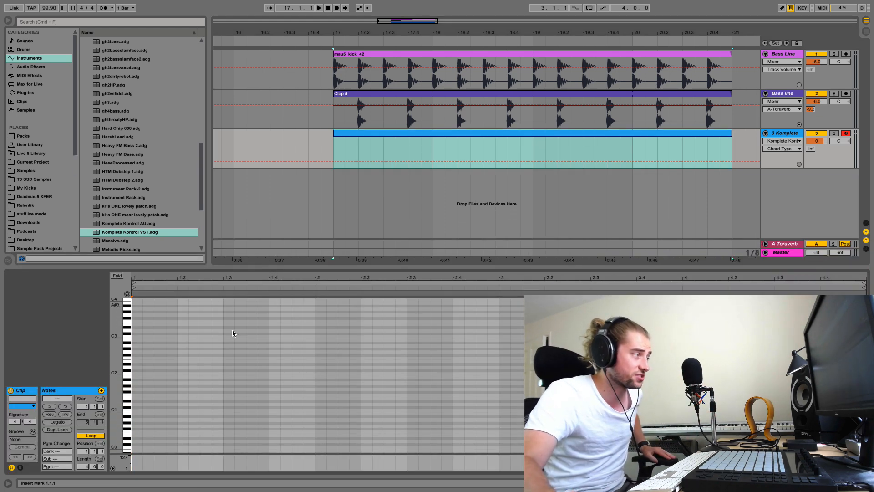
{"action": "double_click", "coordinate": [136, 348]}
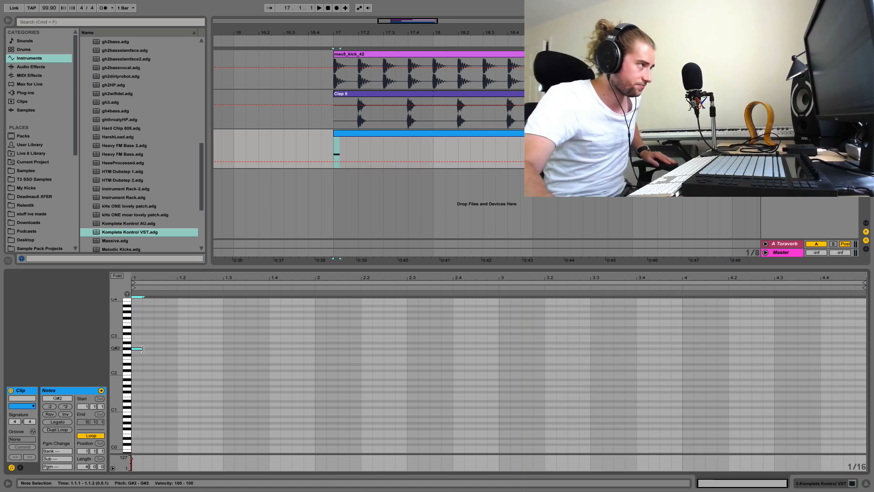
{"action": "left_click_drag", "start_coordinate": [142, 348], "coordinate": [315, 336]}
{"action": "double_click", "coordinate": [294, 337]}
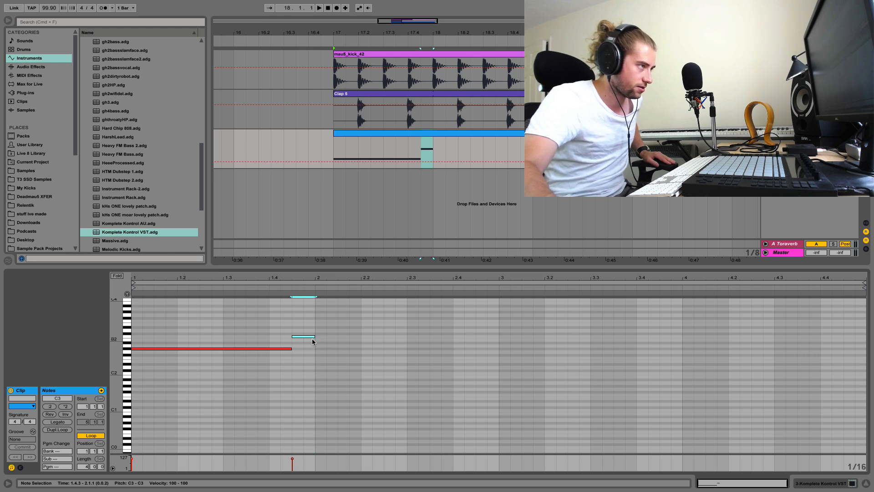
- Draw A2 from bar 2 to 2.3.3, D3 up to 2.4.3, and D#2 held until the clip's end
{"action": "double_click", "coordinate": [319, 346]}
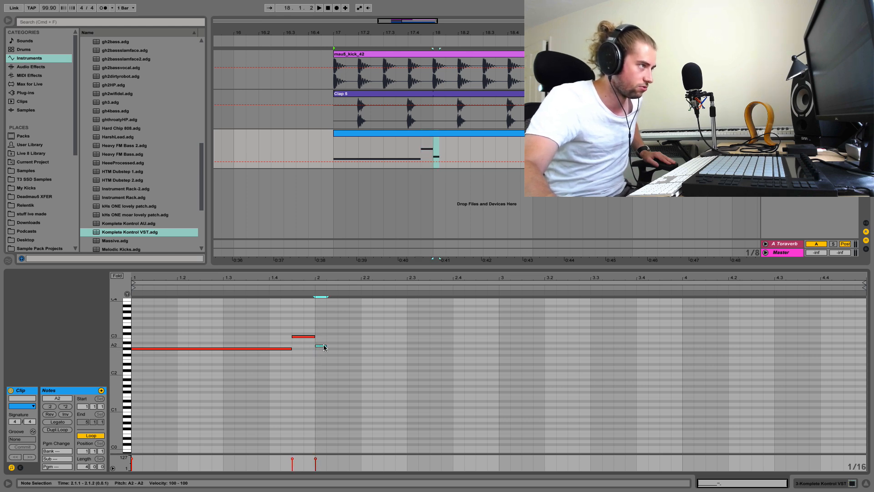
{"action": "left_click_drag", "start_coordinate": [324, 346], "coordinate": [475, 334]}
{"action": "double_click", "coordinate": [434, 332]}
{"action": "double_click", "coordinate": [479, 365]}
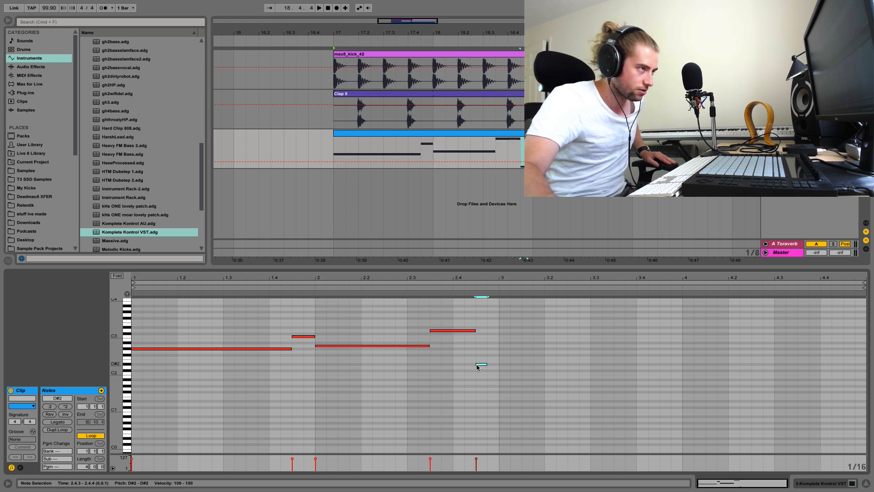
{"action": "left_click_drag", "start_coordinate": [487, 363], "coordinate": [866, 364]}
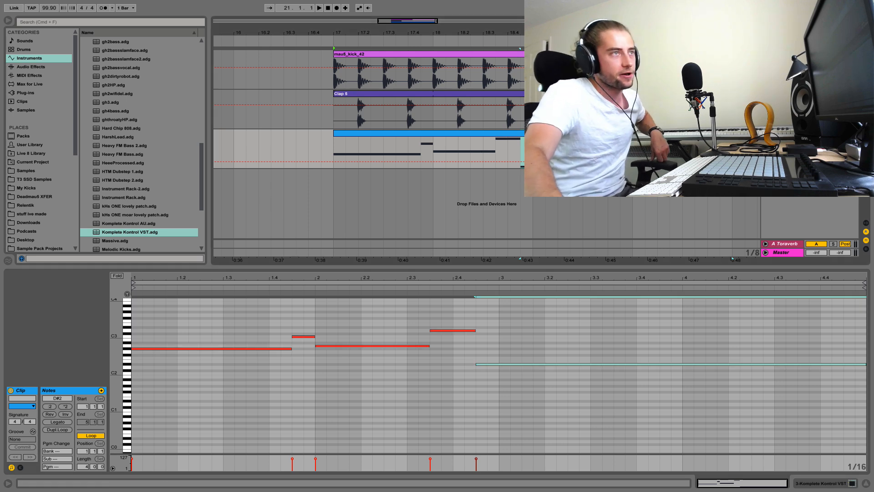
- Rename the Komplete Kontrol track to Bass line and color both the track and its MIDI clip yellow
{"action": "type", "text": "Bass Line"}
{"action": "key", "text": "Return"}
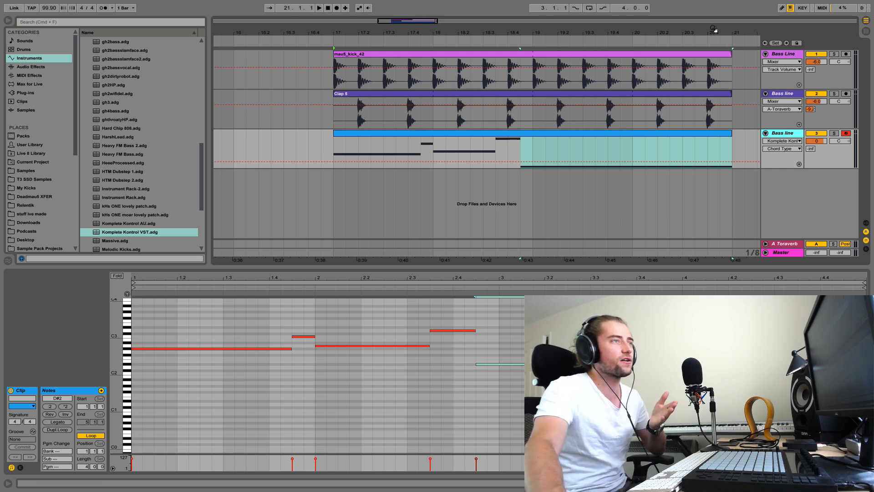
{"action": "left_click_drag", "start_coordinate": [711, 30], "coordinate": [505, 24]}
{"action": "right_click", "coordinate": [504, 136]}
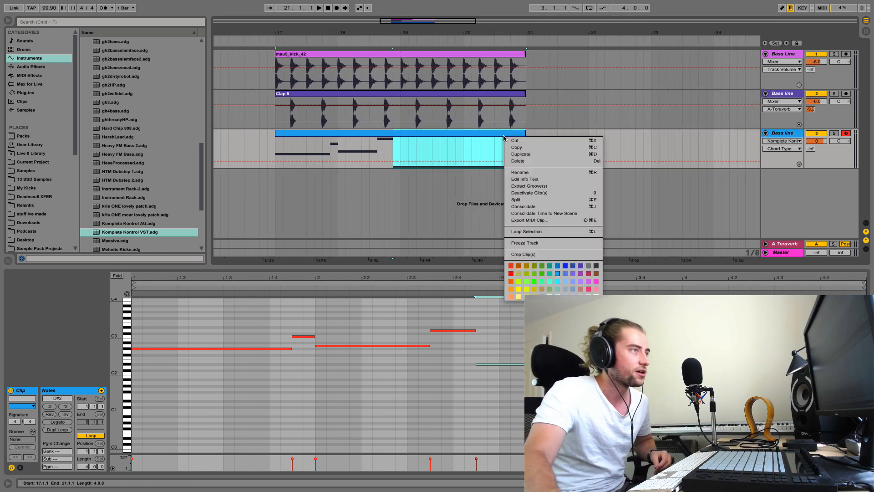
{"action": "left_click", "coordinate": [518, 288]}
{"action": "right_click", "coordinate": [780, 134]}
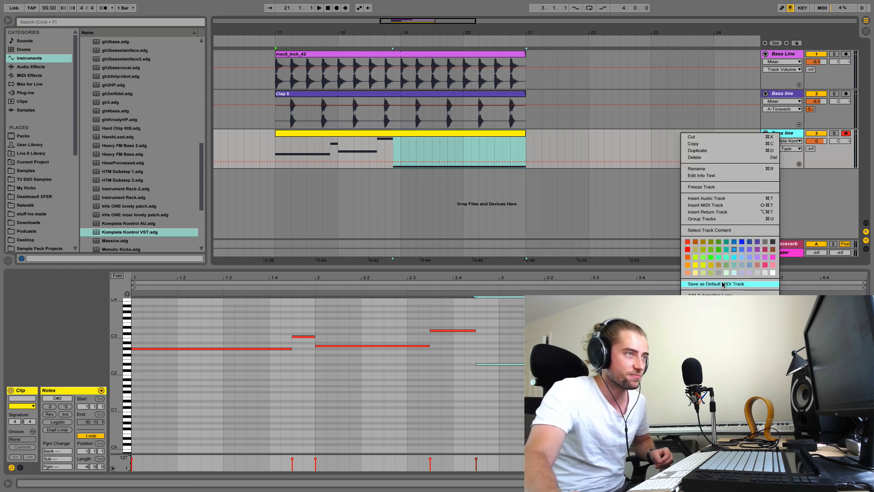
{"action": "left_click", "coordinate": [709, 263]}
- Color the clap track and its Clap 5 clip red
{"action": "right_click", "coordinate": [780, 98]}
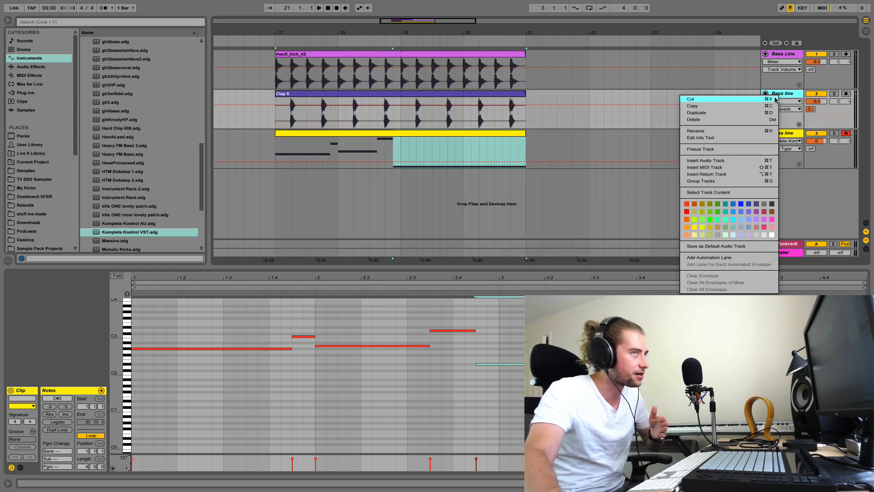
{"action": "left_click", "coordinate": [735, 220]}
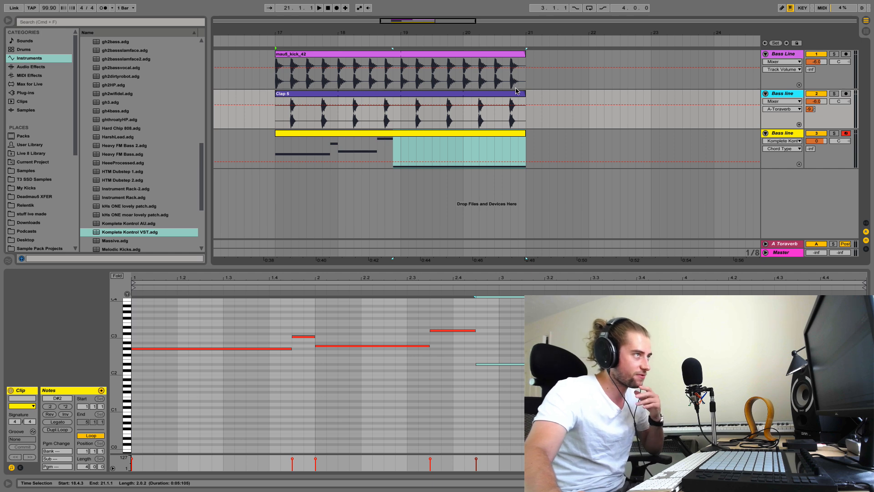
{"action": "right_click", "coordinate": [783, 102]}
{"action": "left_click", "coordinate": [690, 213]}
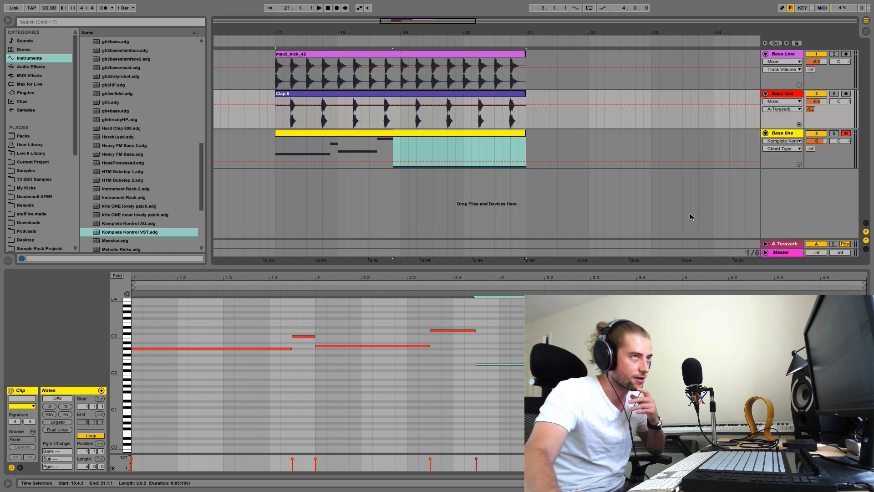
{"action": "right_click", "coordinate": [524, 96]}
{"action": "left_click", "coordinate": [529, 269]}
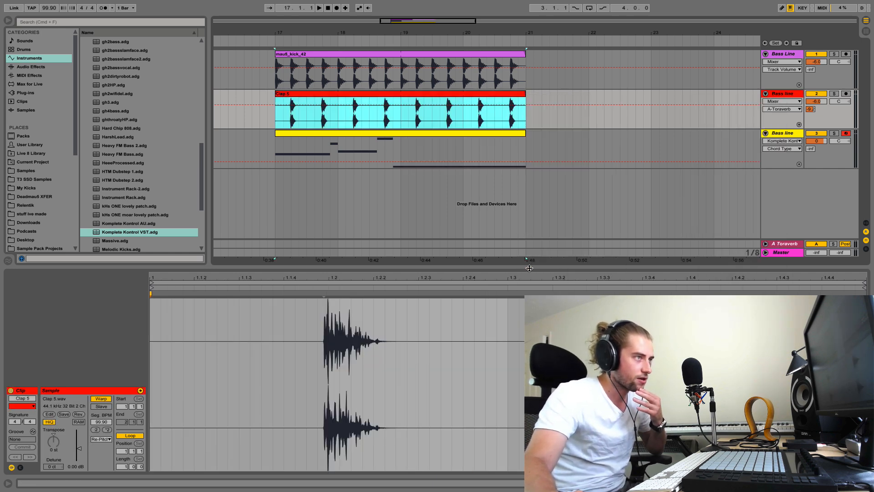
- Color the kick track and its mau5_kick_42 clip bright pink
{"action": "right_click", "coordinate": [775, 59]}
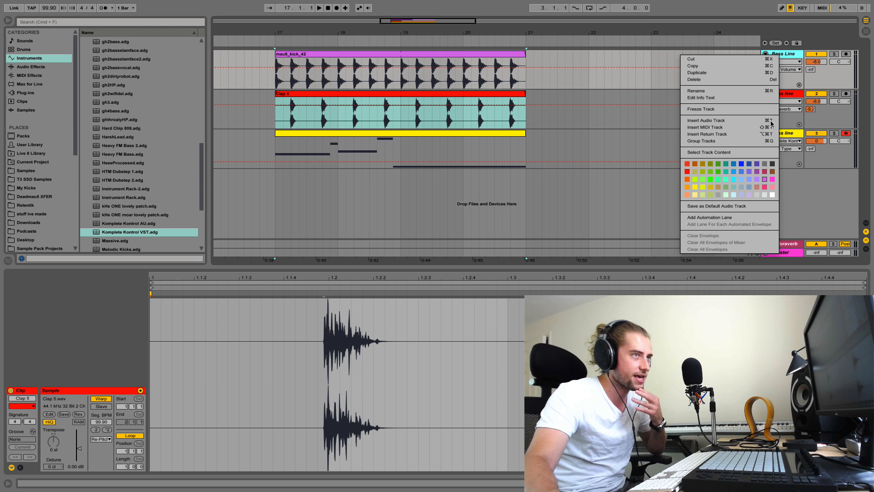
{"action": "left_click", "coordinate": [772, 183]}
{"action": "right_click", "coordinate": [514, 55]}
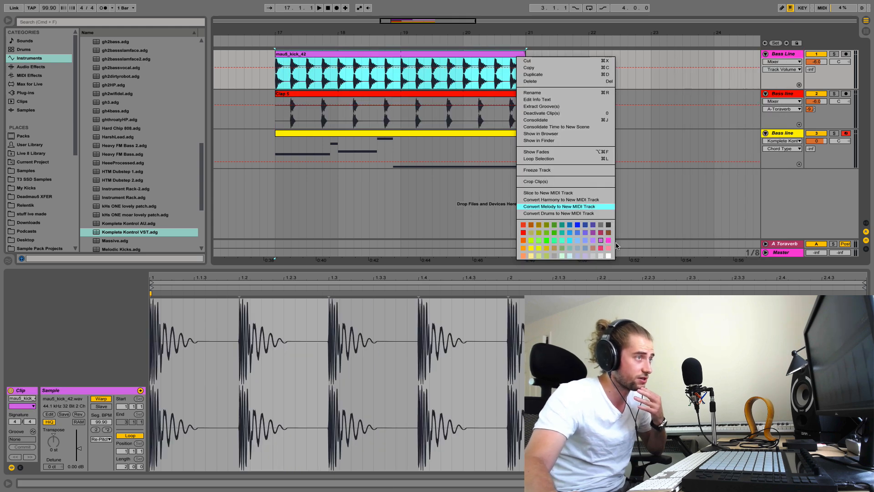
{"action": "left_click", "coordinate": [610, 223]}
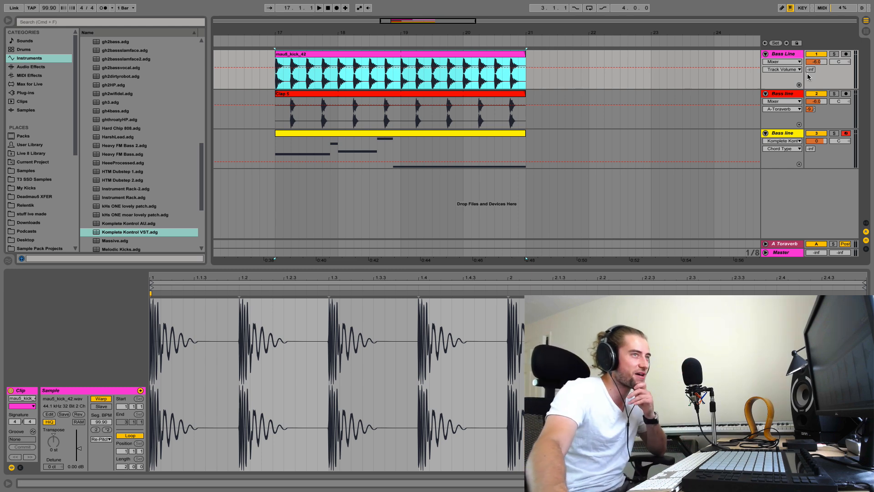
- Color the kick track and its mau5_kick_42 clip green
{"action": "right_click", "coordinate": [787, 55]}
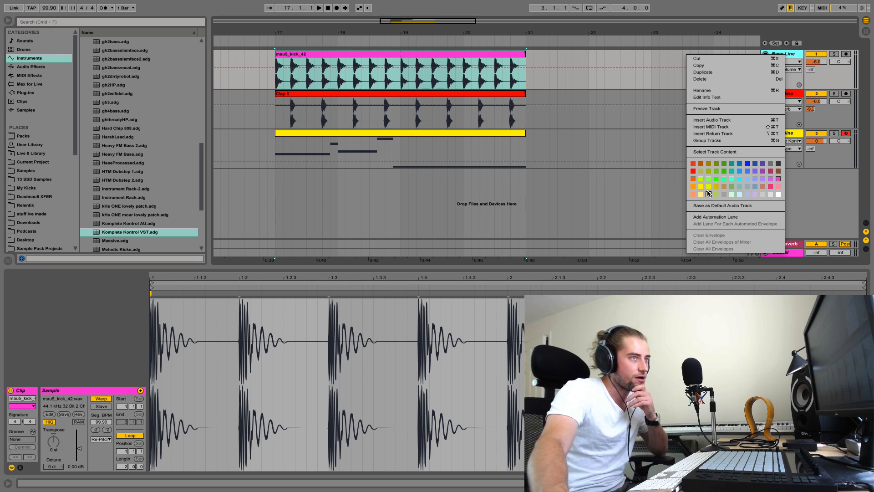
{"action": "left_click", "coordinate": [708, 179]}
{"action": "right_click", "coordinate": [523, 55]}
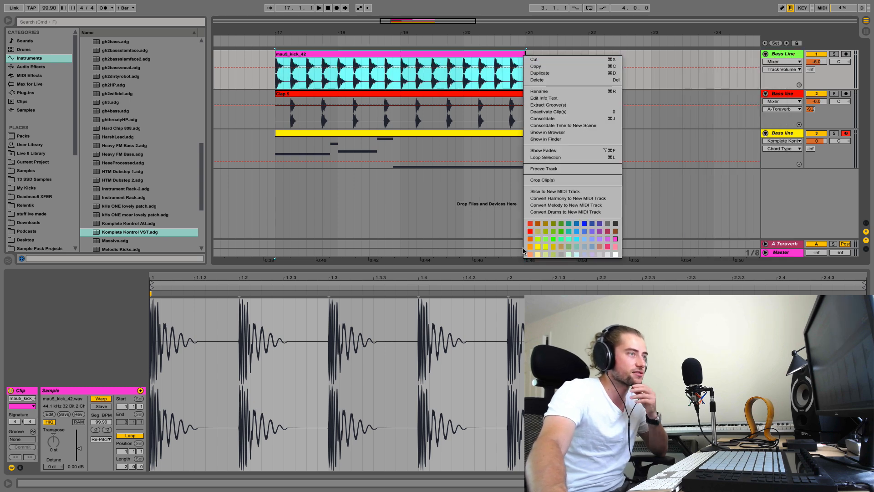
{"action": "left_click", "coordinate": [547, 241]}
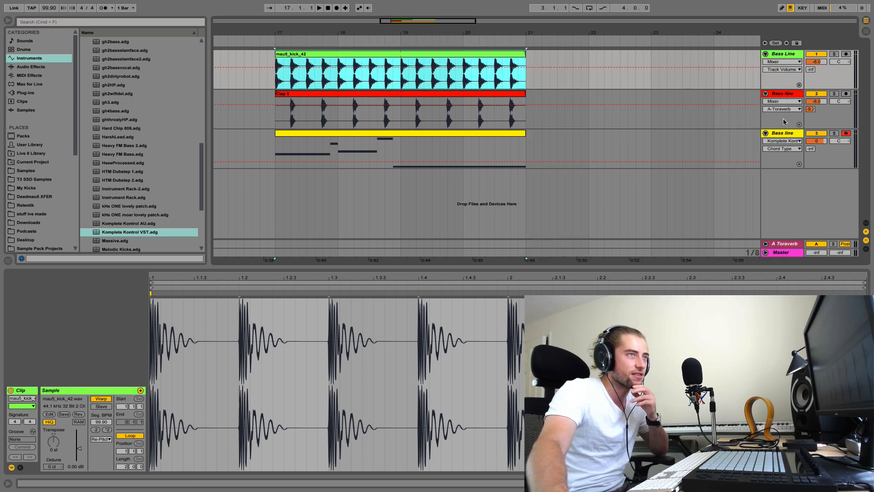
- Color the Komplete Kontrol track and its MIDI clip pale yellow
{"action": "right_click", "coordinate": [785, 137]}
{"action": "key", "text": "Escape"}
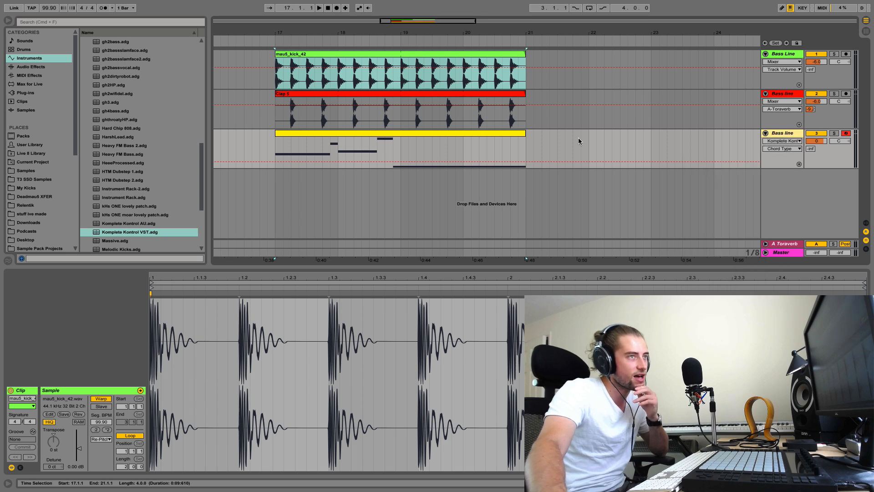
{"action": "right_click", "coordinate": [512, 137]}
{"action": "left_click", "coordinate": [534, 290]}
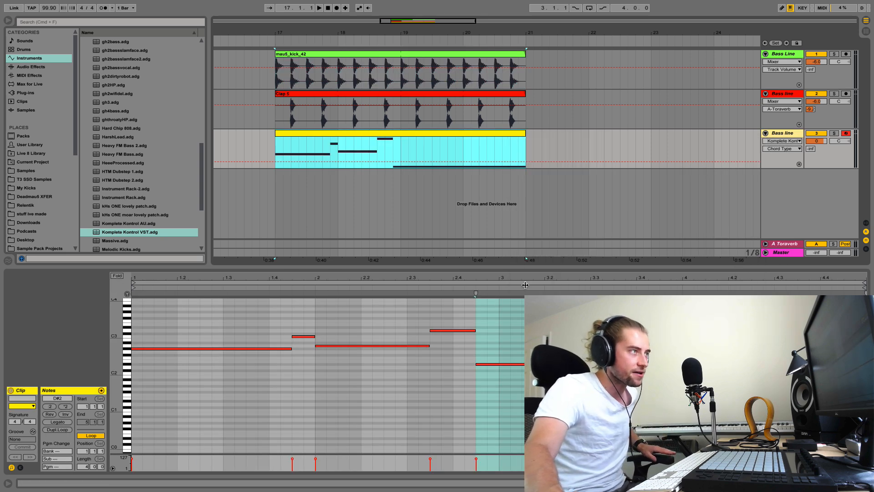
- Color the clap track and its Clap 5 clip light orange
{"action": "right_click", "coordinate": [783, 99]}
{"action": "right_click", "coordinate": [783, 97]}
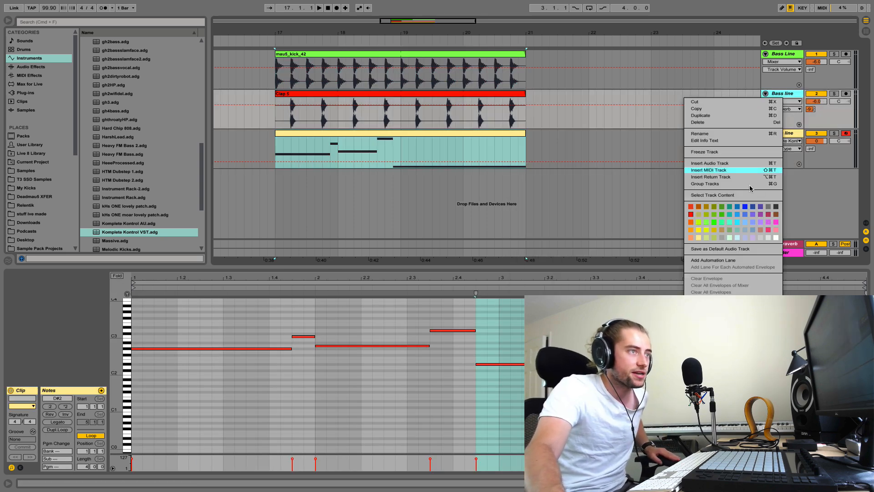
{"action": "left_click", "coordinate": [690, 230]}
{"action": "right_click", "coordinate": [488, 94]}
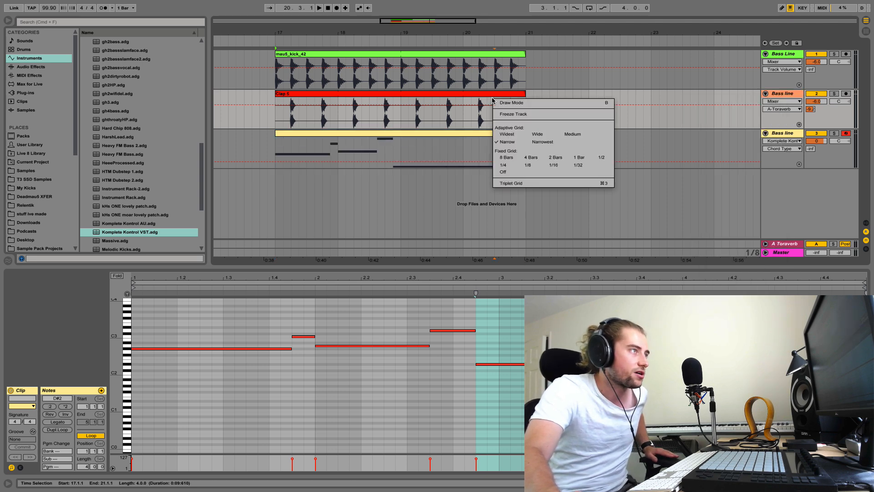
{"action": "left_click", "coordinate": [495, 293]}
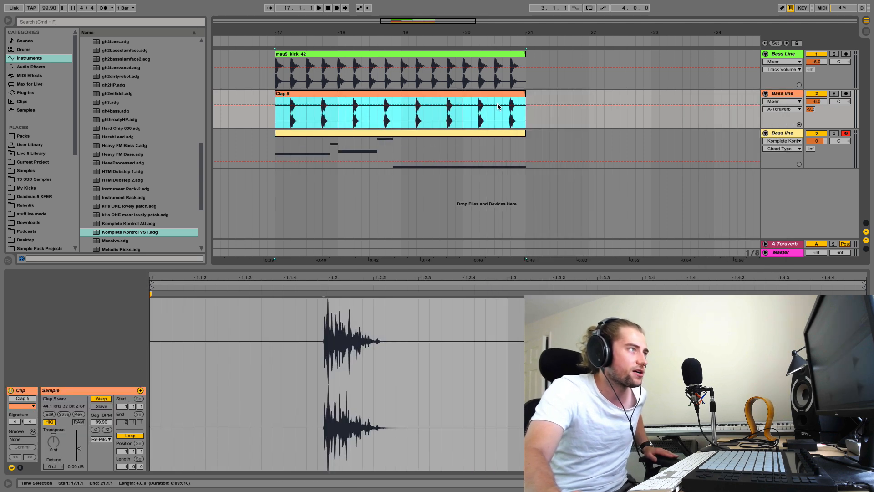
- Color the Clap 5 clip and its track pale purple
{"action": "right_click", "coordinate": [481, 97]}
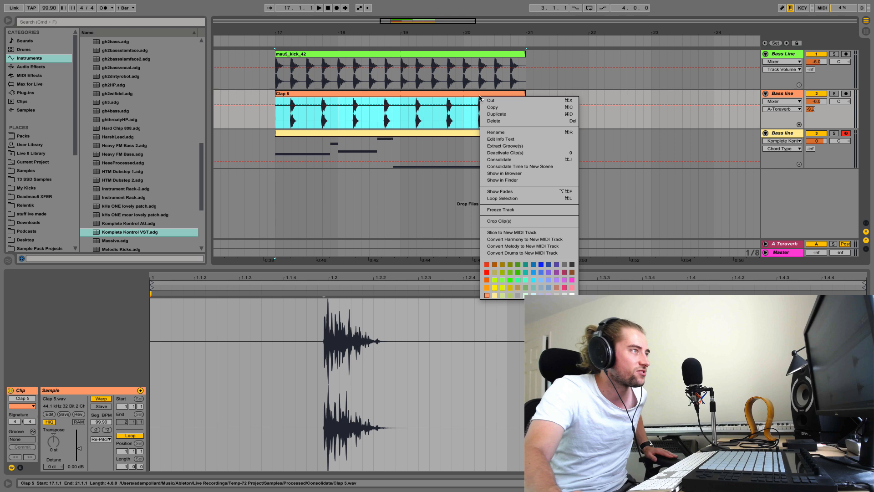
{"action": "left_click", "coordinate": [549, 294]}
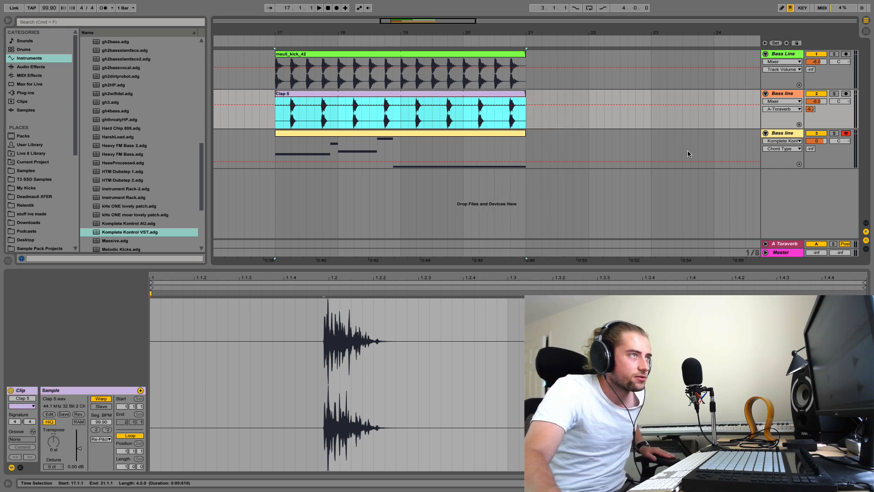
{"action": "right_click", "coordinate": [777, 94]}
{"action": "left_click", "coordinate": [763, 219]}
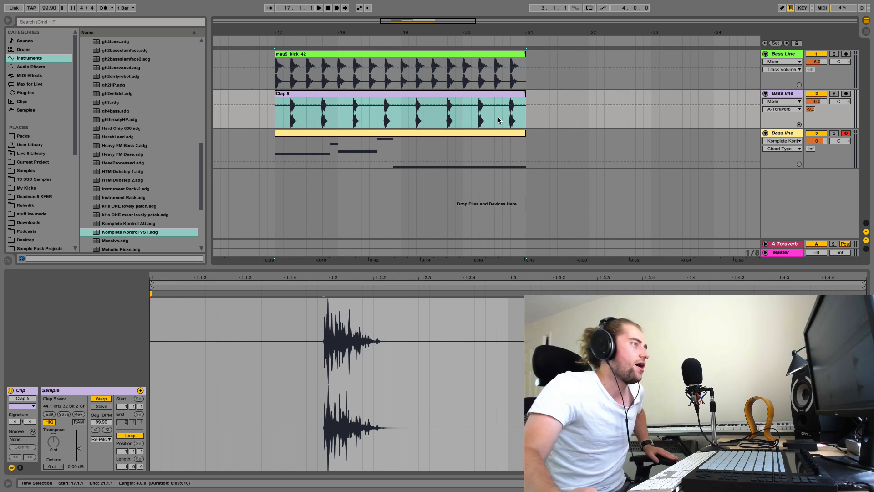
- Show the Komplete Kontrol track's device chain and browse the Music Production folder down to its individual files
{"action": "left_click", "coordinate": [498, 133]}
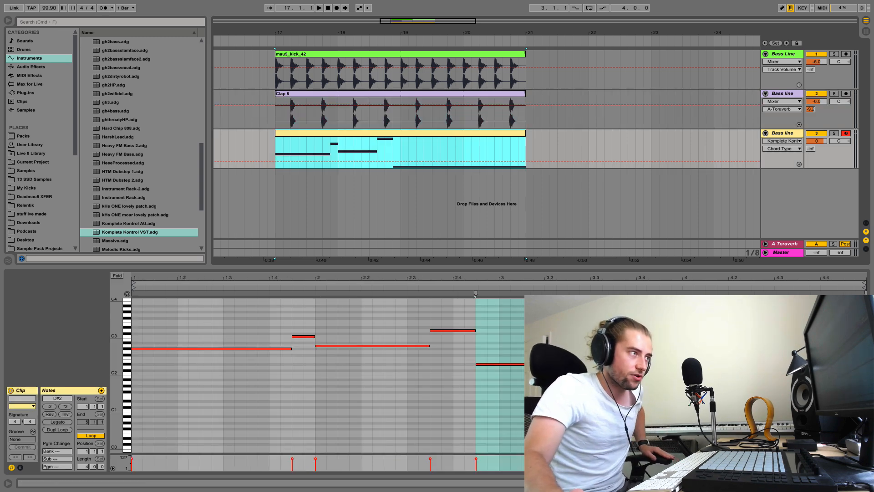
{"action": "key", "text": "shift+Tab"}
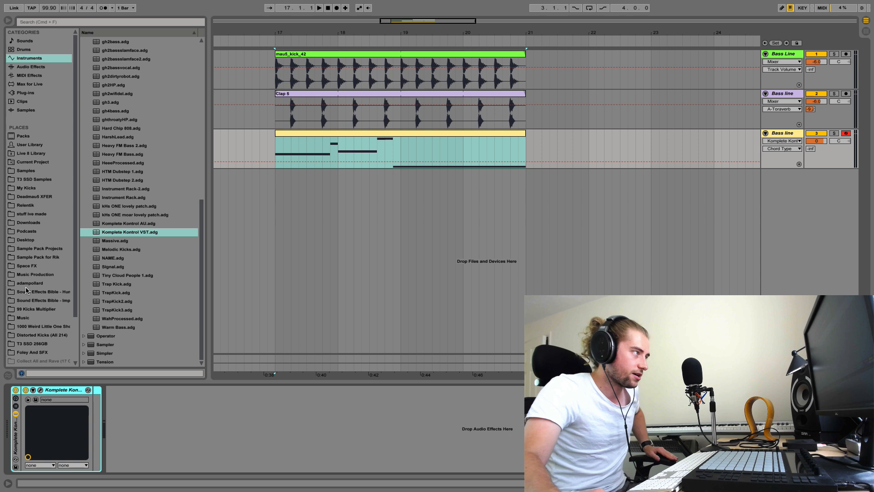
{"action": "scroll", "coordinate": [66, 264], "scroll_direction": "down", "scroll_amount": 3}
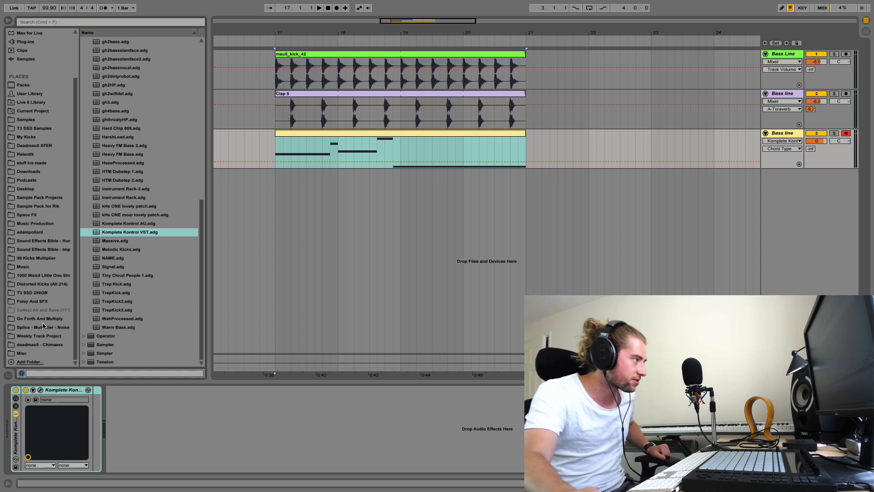
{"action": "left_click", "coordinate": [47, 224]}
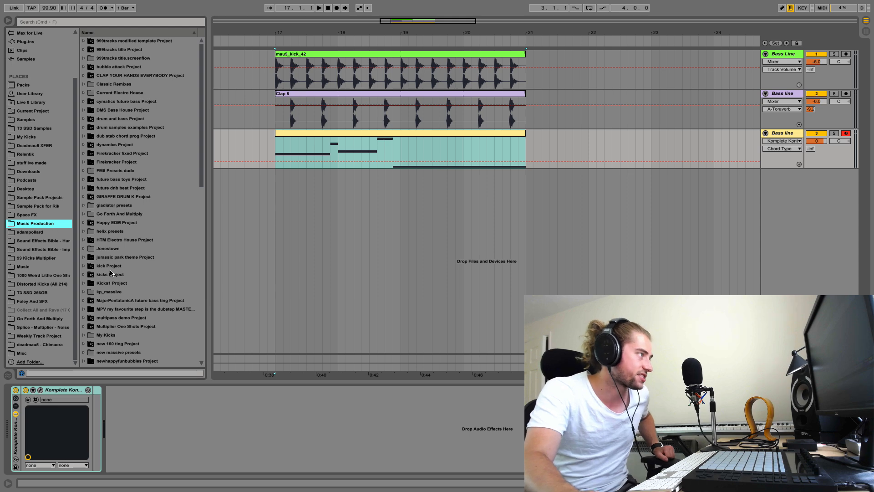
{"action": "scroll", "coordinate": [110, 273], "scroll_direction": "down", "scroll_amount": 10}
- Load "loading bass engine start up sequence.mp3" onto the Komplete Kontrol track, and undo that load
{"action": "left_click", "coordinate": [128, 292]}
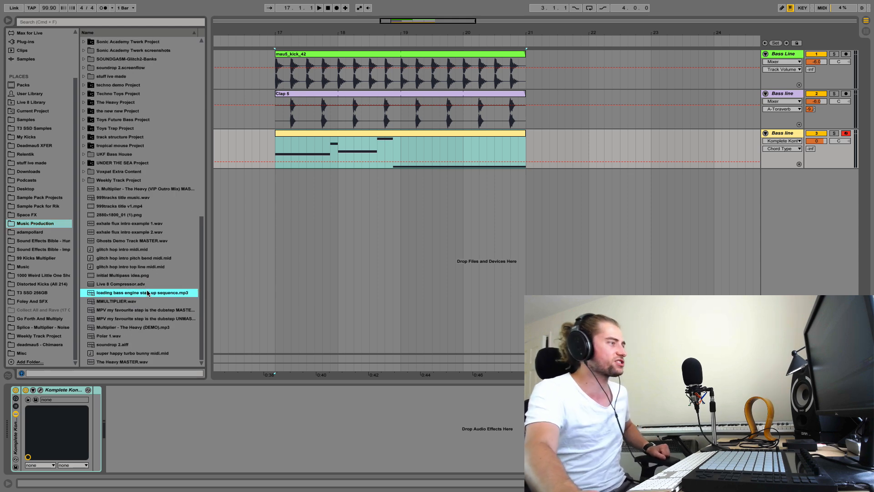
{"action": "double_click", "coordinate": [146, 292]}
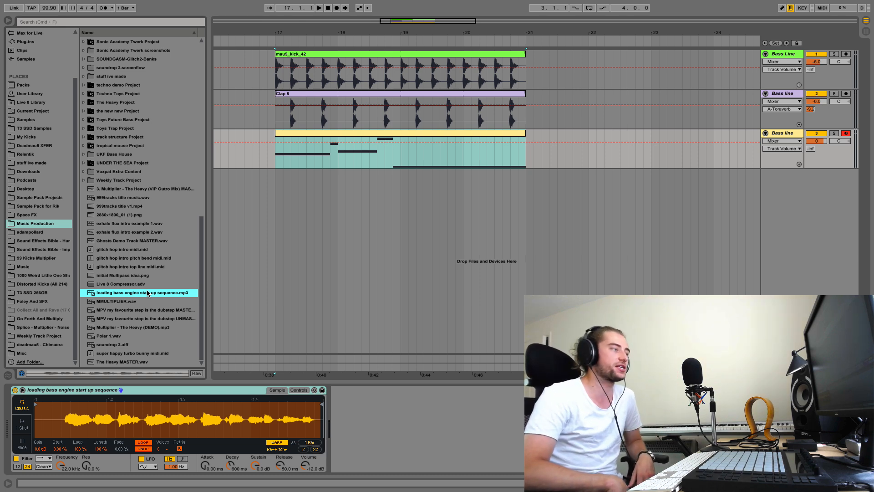
{"action": "key", "text": "super+z"}
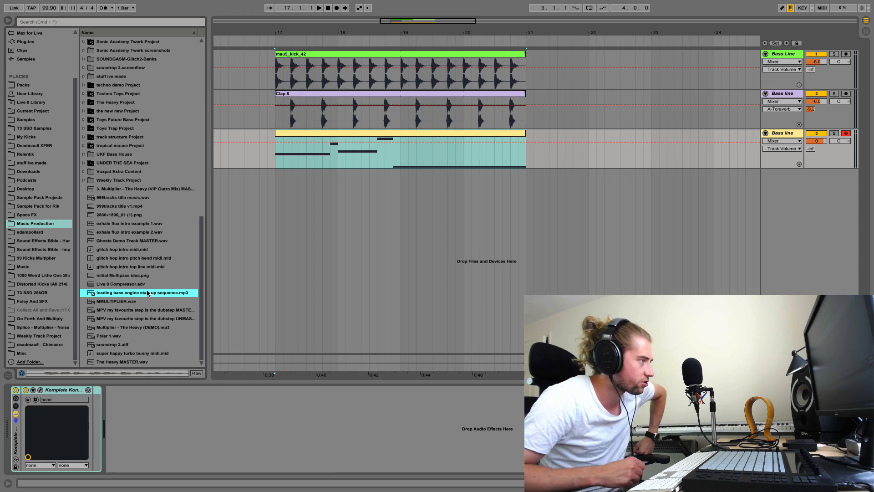
- Examine the LuSH-101 patch and chord settings in the Komplete Kontrol plug-in window, and close the window
{"action": "left_click", "coordinate": [41, 390]}
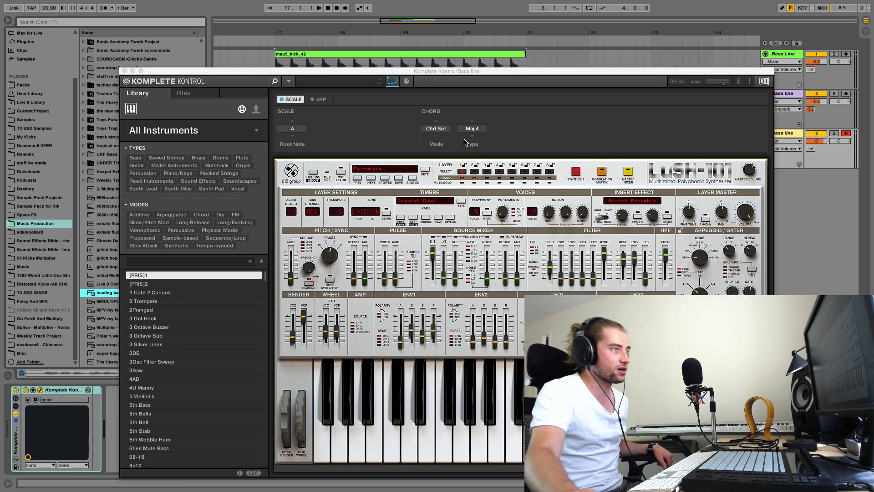
{"action": "left_click_drag", "start_coordinate": [404, 71], "coordinate": [412, 60]}
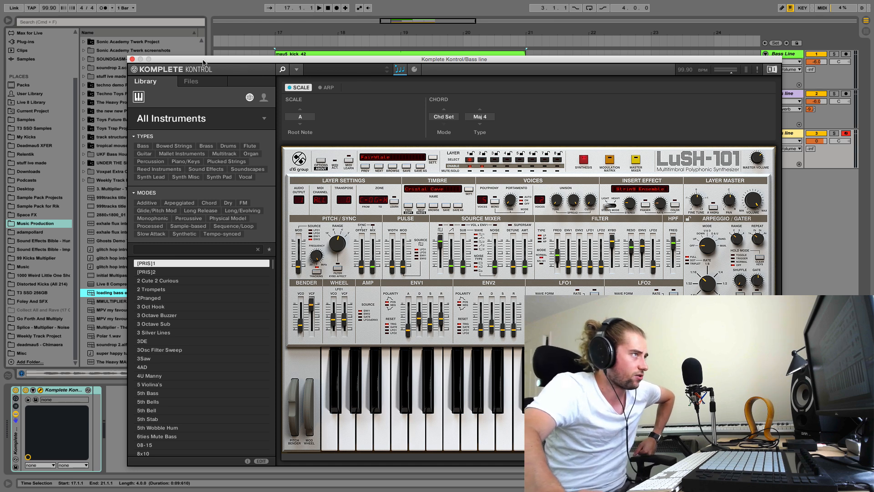
{"action": "left_click", "coordinate": [132, 59]}
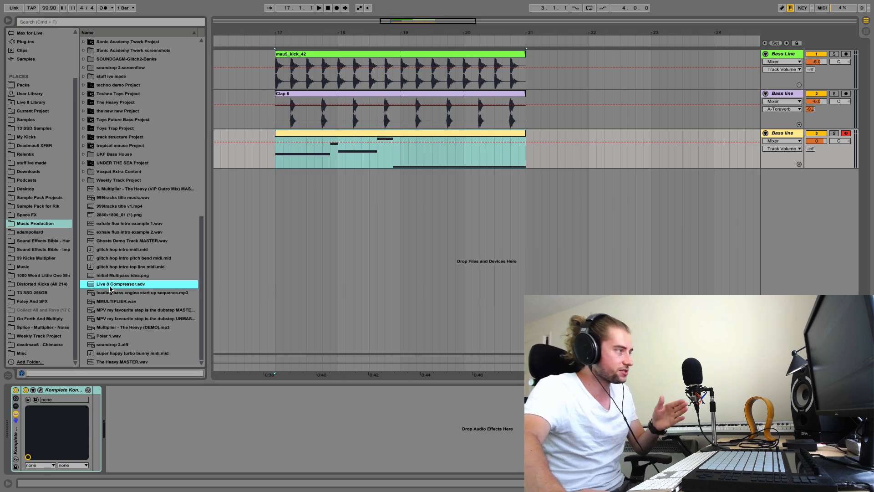
- Add Live 8 Compressor.adv after Komplete Kontrol on the yellow track and enable its sidechain
{"action": "left_click_drag", "start_coordinate": [112, 289], "coordinate": [155, 441]}
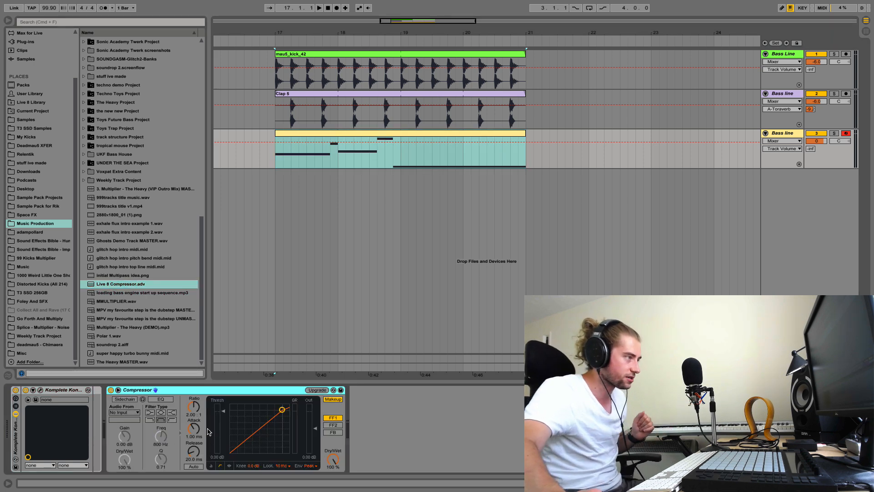
{"action": "left_click", "coordinate": [124, 399]}
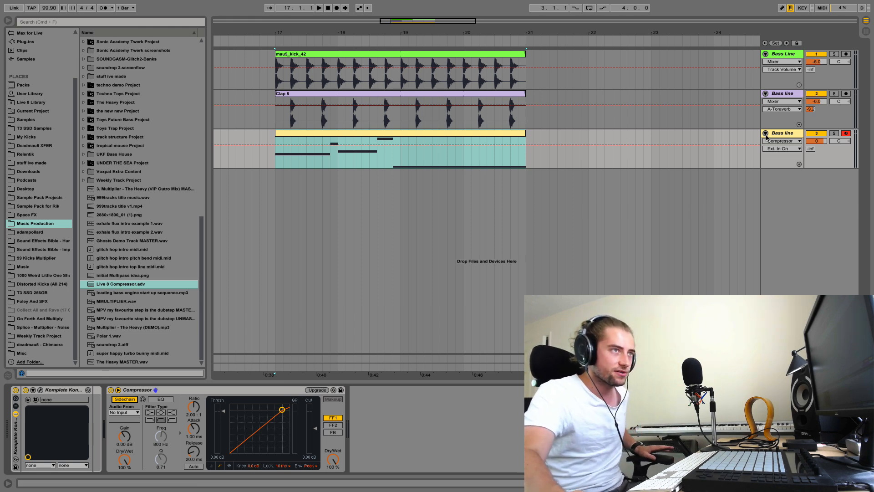
- Insert a new audio track below the Komplete Kontrol track and rename it "BAs"
{"action": "left_click", "coordinate": [779, 132]}
{"action": "key", "text": "ctrl+t"}
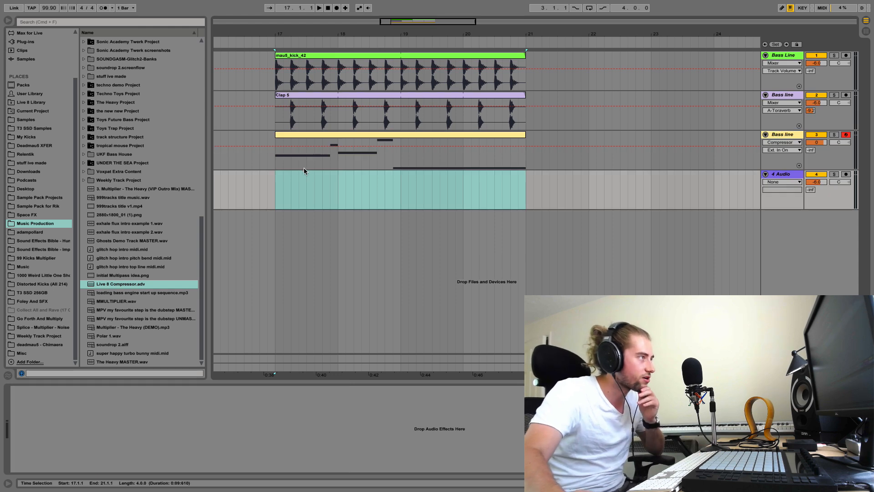
{"action": "key", "text": "ctrl+r"}
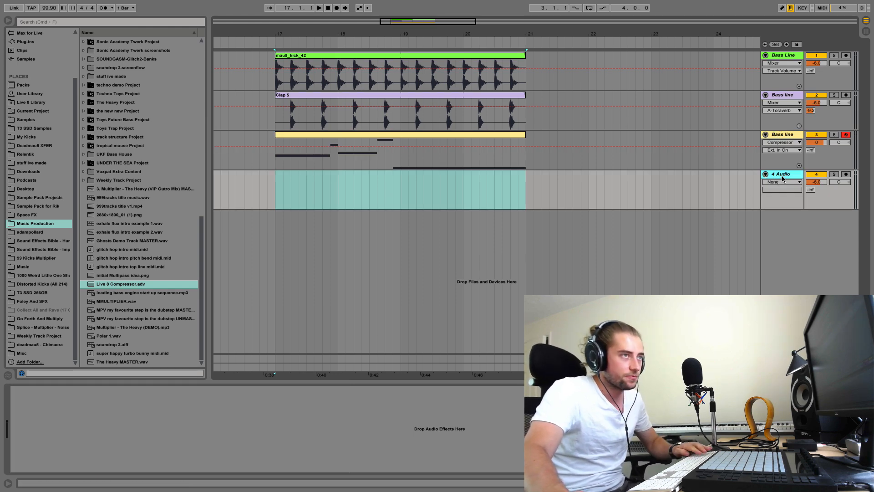
{"action": "type", "text": "Bass"}
{"action": "key", "text": "Return"}
- Delete the new audio track and the Komplete Kontrol track, and undo both deletions
{"action": "key", "text": "Delete"}
{"action": "key", "text": "Delete"}
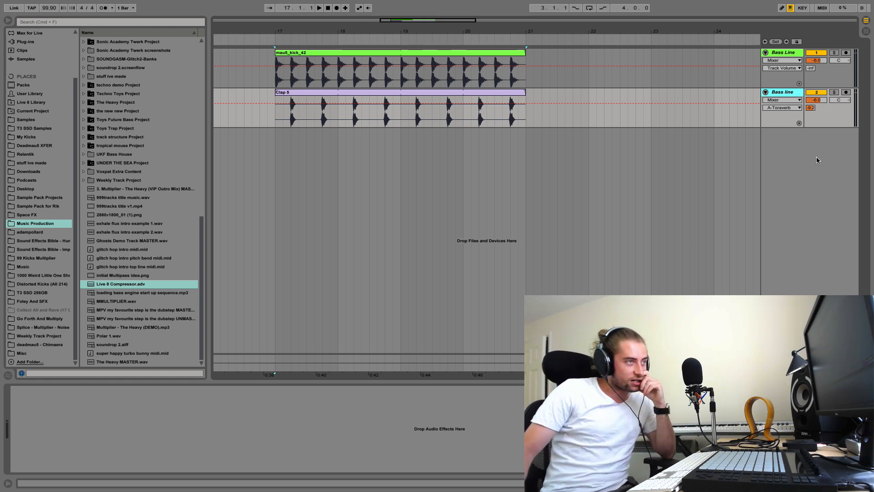
{"action": "key", "text": "ctrl+z"}
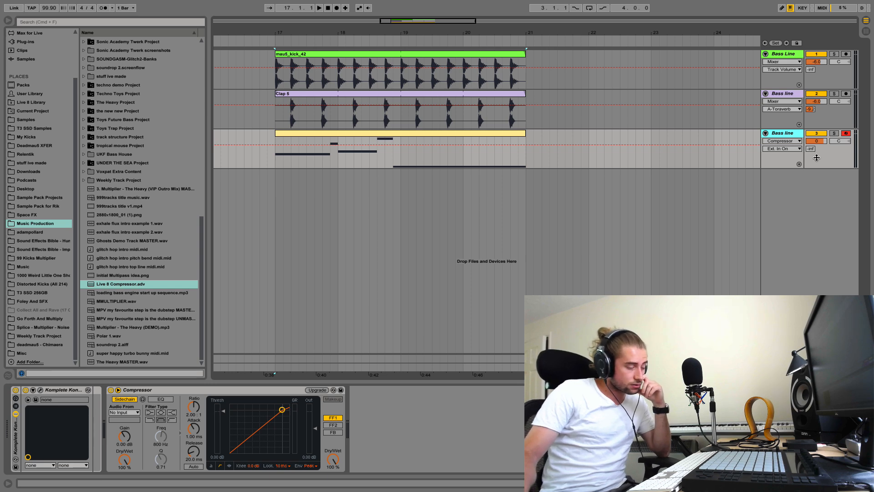
{"action": "key", "text": "ctrl+z"}
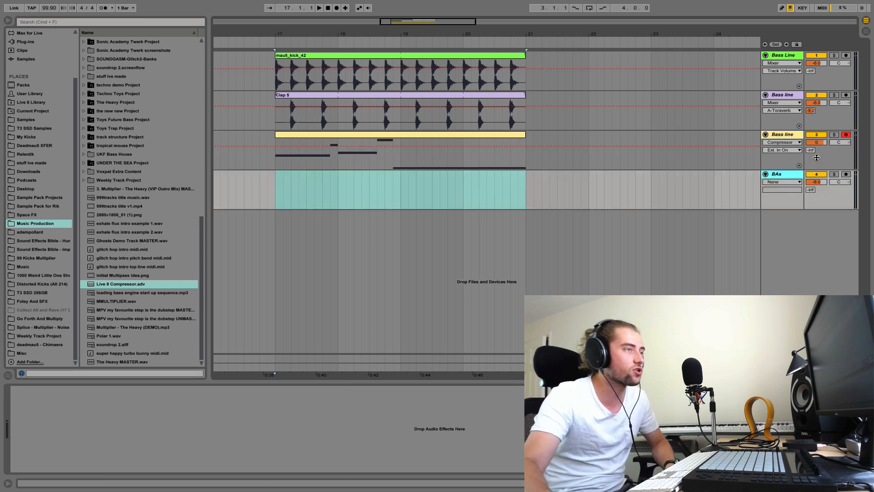
- Recheck the Komplete Kontrol plug-in and its LuSH-101 instrument on the yellow track, and close the plug-in window
{"action": "left_click", "coordinate": [783, 138]}
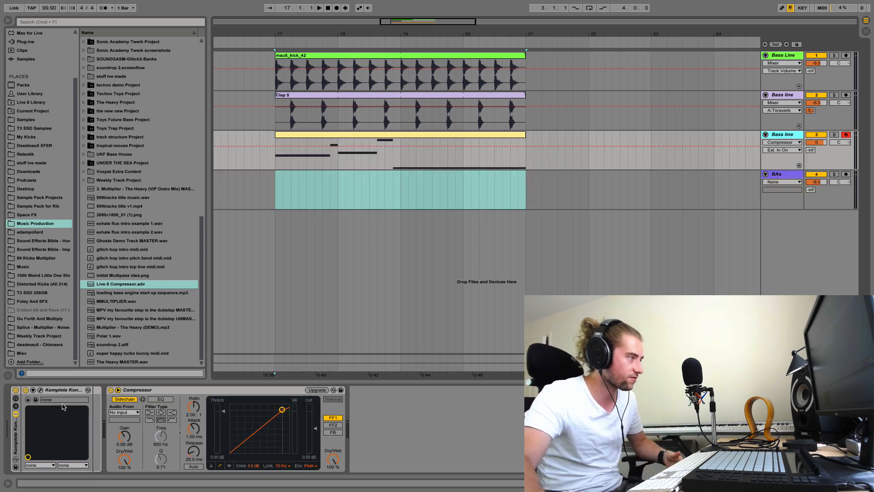
{"action": "left_click", "coordinate": [41, 389]}
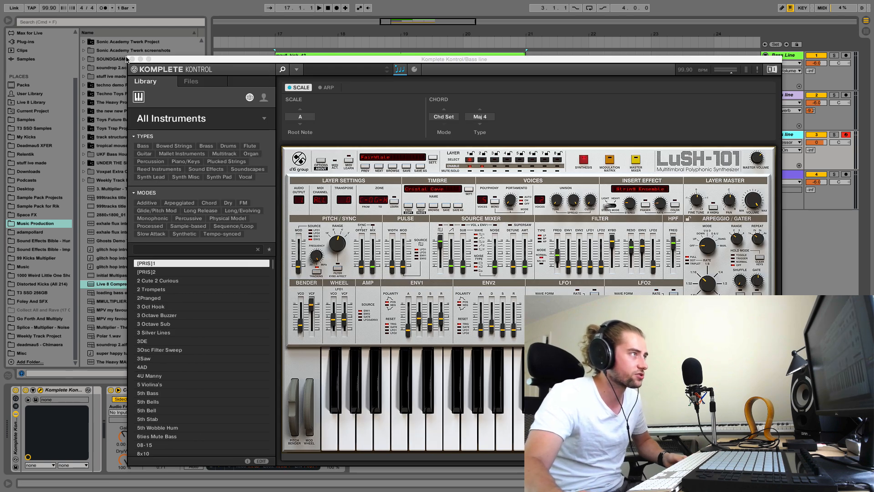
{"action": "left_click", "coordinate": [132, 59]}
- Rename the new purple audio track as "Bass line"
{"action": "left_click", "coordinate": [783, 175]}
{"action": "key", "text": "super+r"}
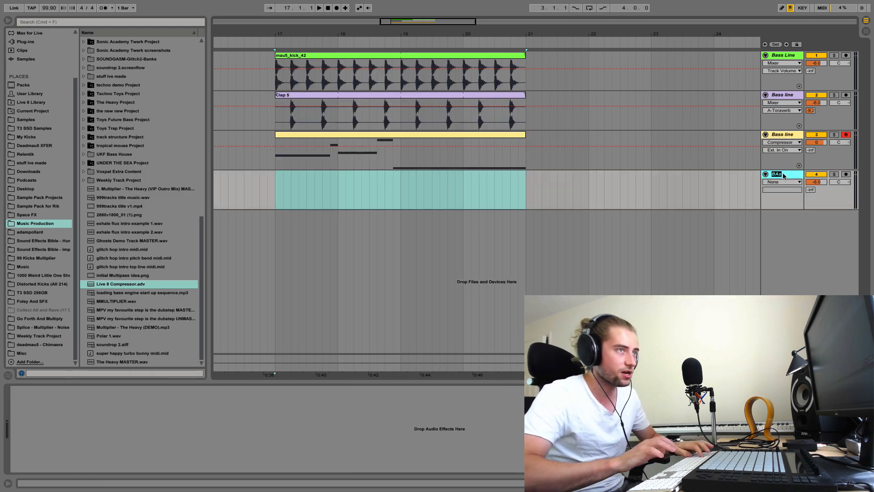
{"action": "type", "text": "Bass line"}
{"action": "key", "text": "Return"}
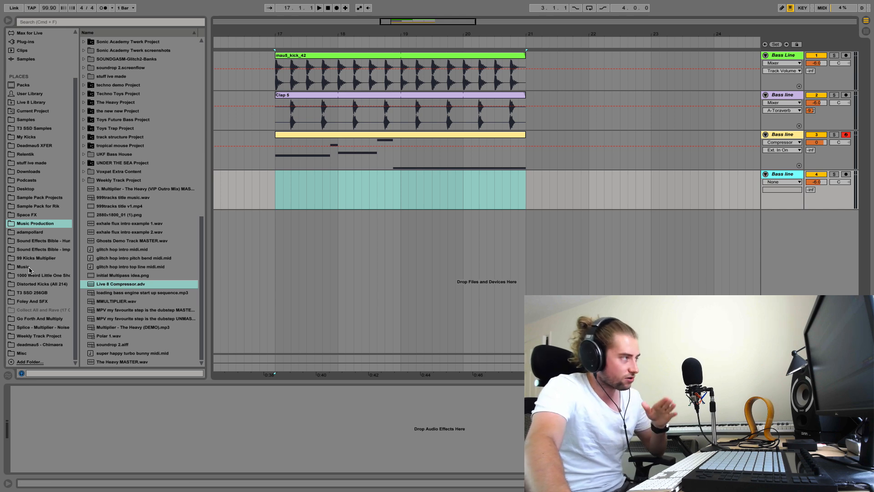
- Browse the Samples folder to Analog Drums Vol 1 and open VAD1 Kicks and its VAD1 Soft Kicks folder
{"action": "left_click", "coordinate": [53, 134]}
{"action": "left_click", "coordinate": [48, 127]}
{"action": "left_click", "coordinate": [47, 119]}
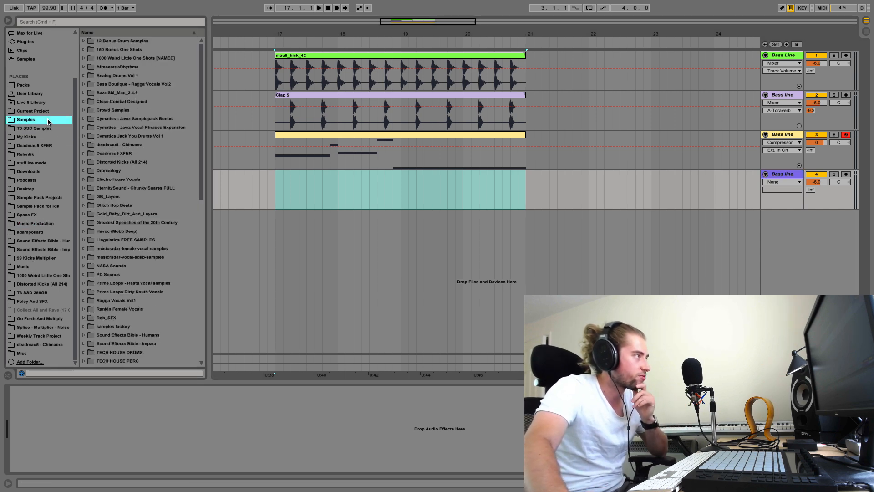
{"action": "left_click", "coordinate": [100, 75]}
{"action": "left_click", "coordinate": [101, 110]}
{"action": "left_click", "coordinate": [97, 136]}
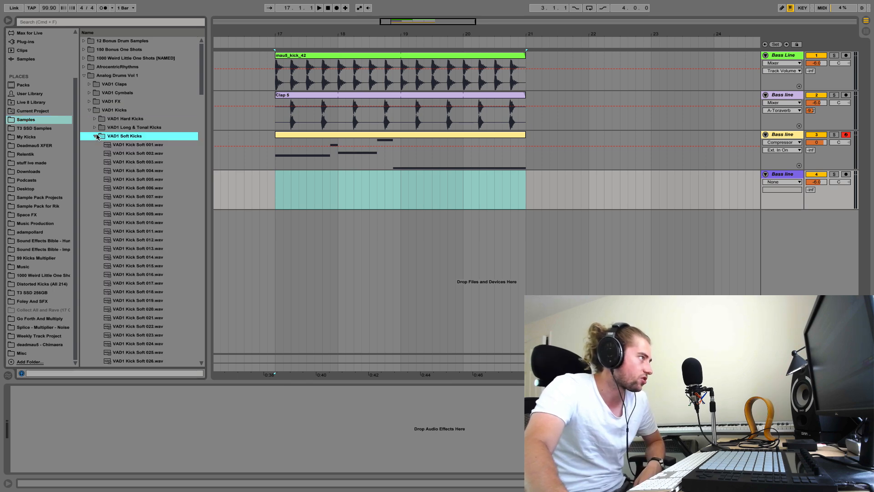
- Audition the soft kick samples and place VAD1 Kick Soft 004.wav at bar 17 on the purple audio track
{"action": "left_click", "coordinate": [126, 181]}
{"action": "left_click", "coordinate": [133, 171]}
{"action": "left_click_drag", "start_coordinate": [133, 172], "coordinate": [276, 193]}
{"action": "left_click_drag", "start_coordinate": [276, 39], "coordinate": [274, 69]}
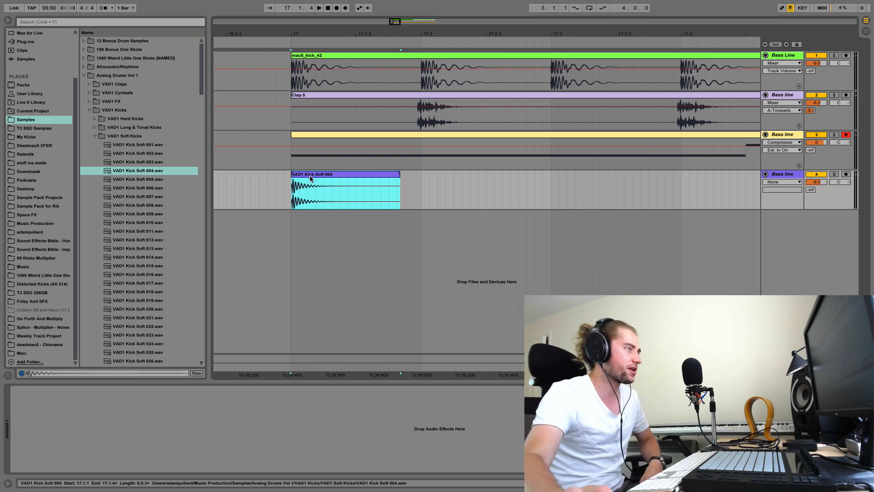
- Paste copies of the VAD1 Kick Soft 004 clip at 17.1.3, 17.2.3 and 17.4 on the purple track
{"action": "left_click_drag", "start_coordinate": [367, 34], "coordinate": [367, 27]}
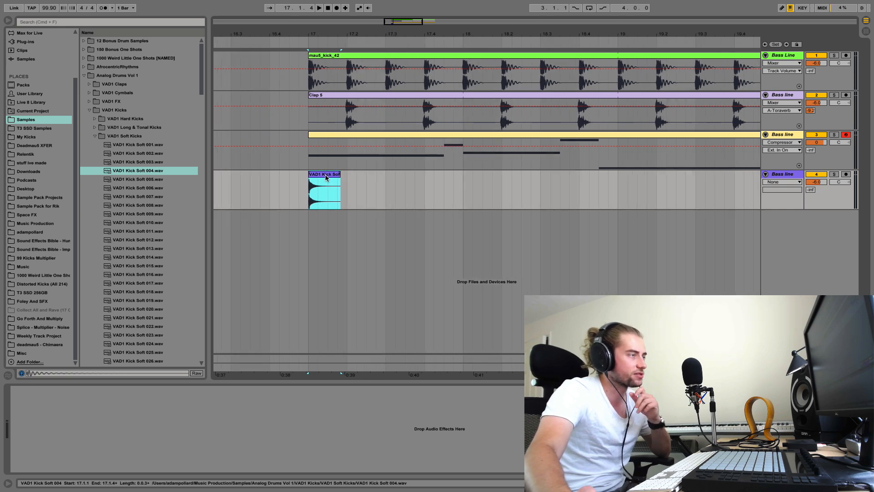
{"action": "left_click", "coordinate": [327, 198]}
{"action": "key", "text": "super+v"}
{"action": "left_click", "coordinate": [367, 195]}
{"action": "key", "text": "super+v"}
{"action": "left_click", "coordinate": [425, 191]}
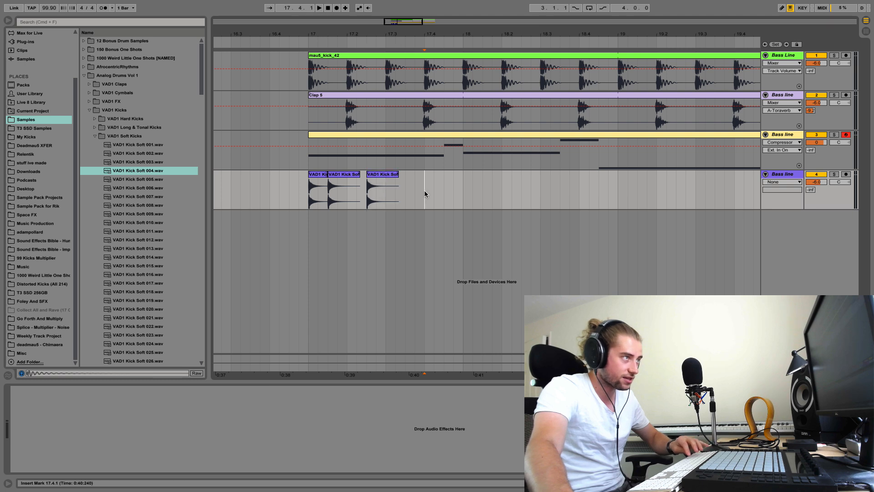
{"action": "key", "text": "super+v"}
- Paste three more VAD1 Kick Soft 004 clips at 18.1.2, 18.2 and 18.3.2 on the purple track
{"action": "left_click", "coordinate": [474, 190]}
{"action": "key", "text": "super+v"}
{"action": "left_click", "coordinate": [502, 188]}
{"action": "key", "text": "super+v"}
{"action": "left_click", "coordinate": [552, 190]}
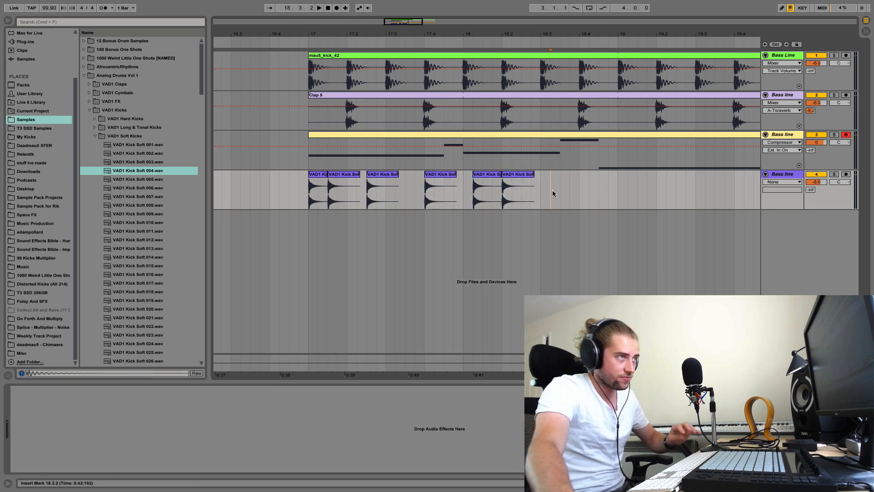
{"action": "key", "text": "super+v"}
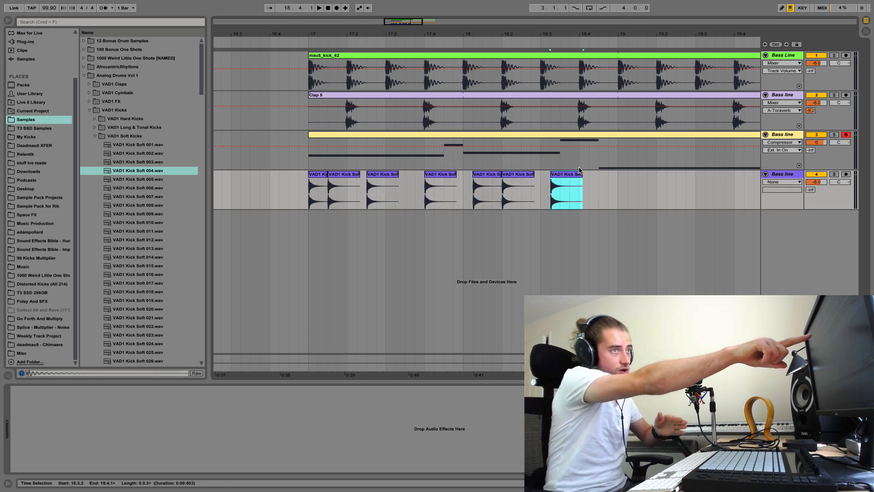
- Show the tracks' input/output routing and set the purple kick track's output to Sends Only
{"action": "left_click", "coordinate": [591, 136]}
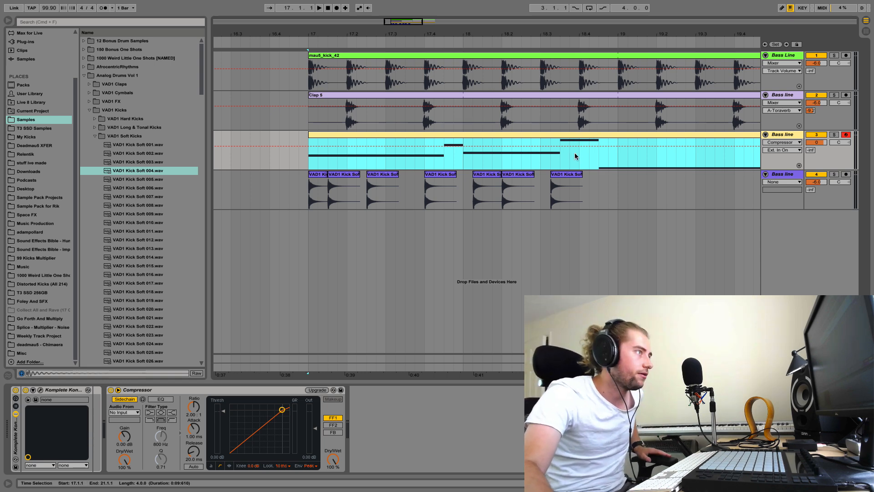
{"action": "key", "text": "super+alt+i"}
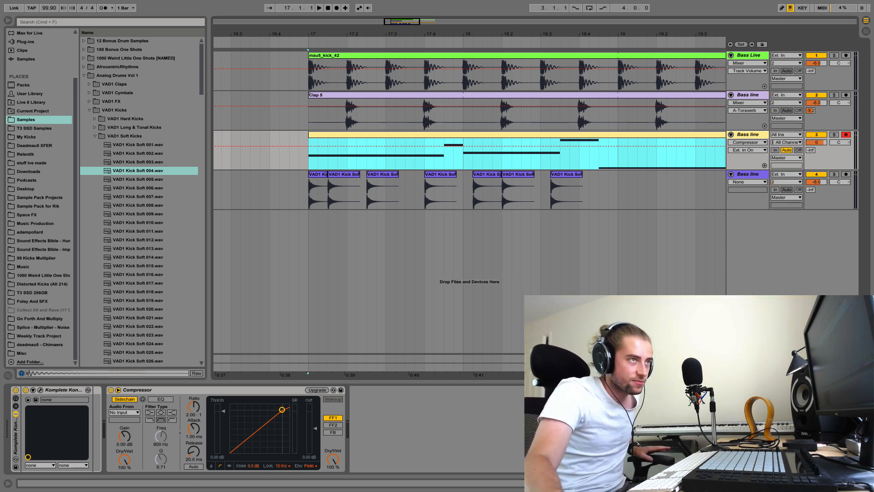
{"action": "left_click", "coordinate": [593, 186]}
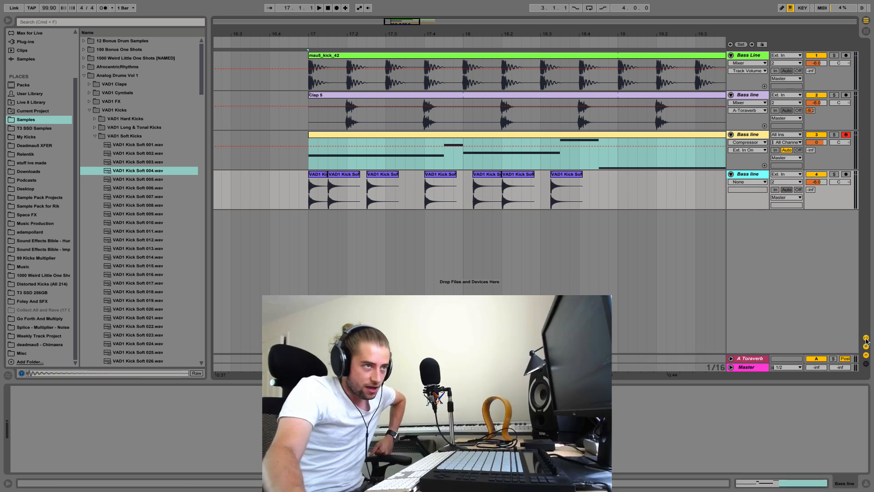
{"action": "left_click", "coordinate": [866, 338]}
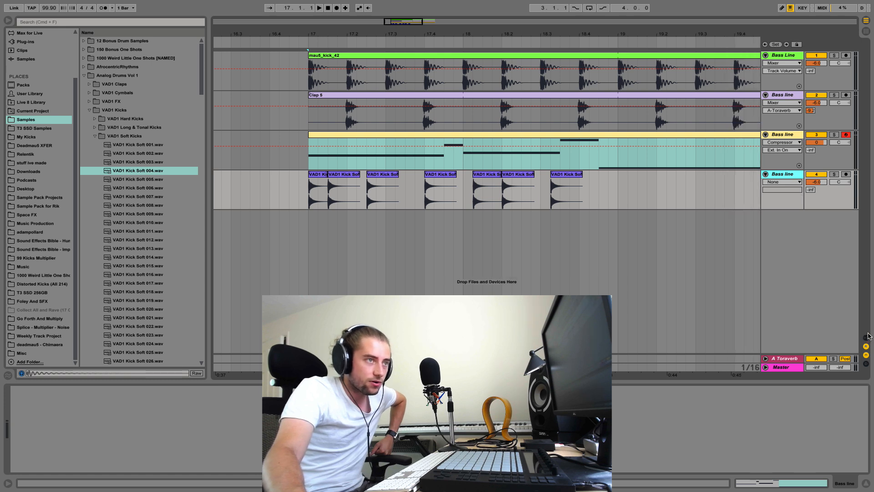
{"action": "left_click", "coordinate": [867, 336]}
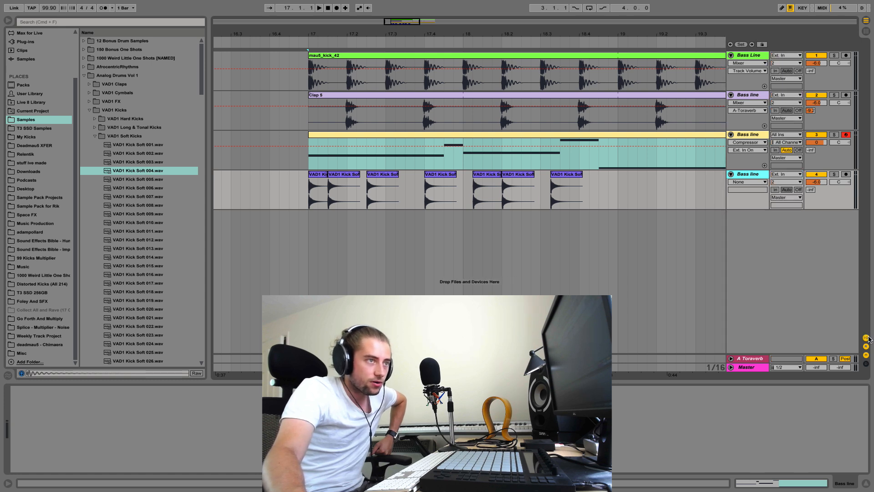
{"action": "left_click", "coordinate": [783, 199]}
{"action": "left_click", "coordinate": [786, 242]}
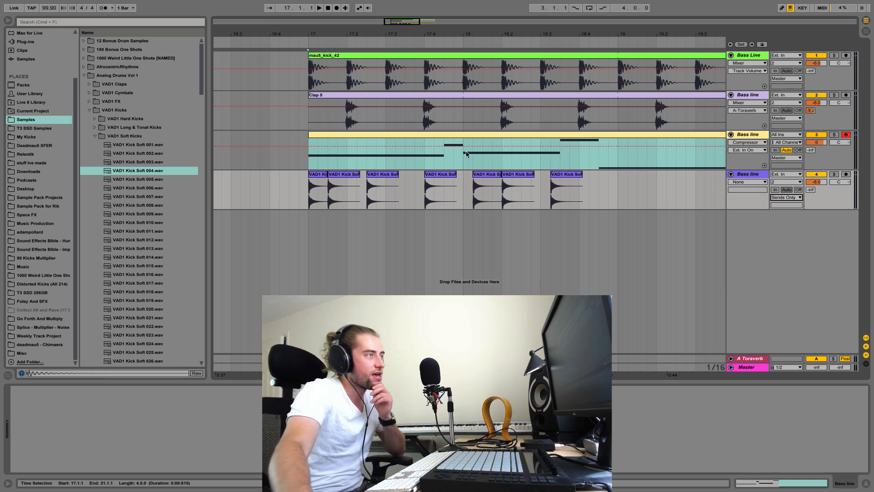
- Rearrange the purple track's VAD1 Kick Soft 004 clips, placing hits at 17.2, 17.3.3, 18.1.3 and 18.2
{"action": "left_click_drag", "start_coordinate": [341, 184], "coordinate": [514, 197]}
{"action": "left_click", "coordinate": [342, 202]}
{"action": "left_click", "coordinate": [362, 174]}
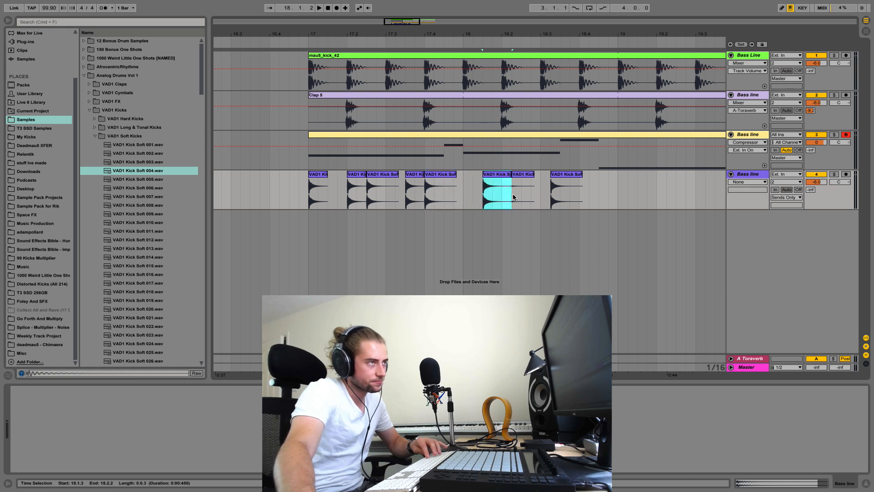
{"action": "left_click", "coordinate": [505, 197]}
{"action": "key", "text": "super+v"}
{"action": "left_click", "coordinate": [537, 196]}
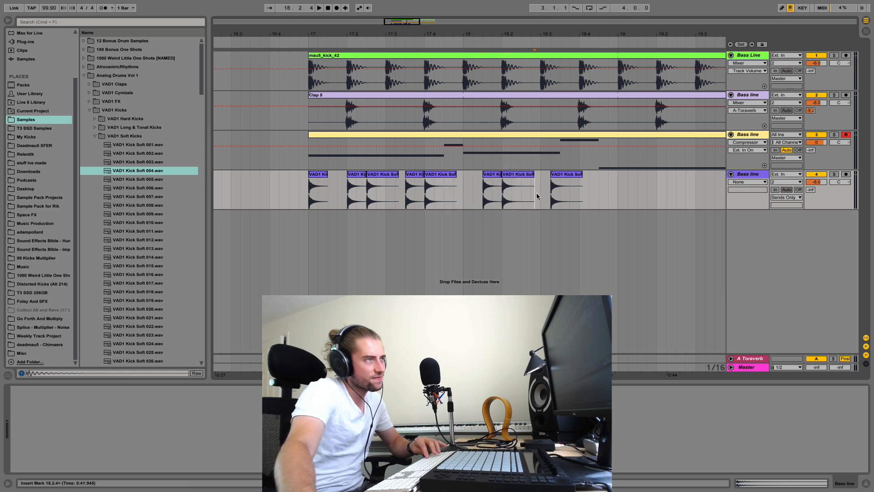
- Paste a VAD1 Kick Soft 004 clip at 18.3 on the purple track and delete the leftover fragment behind it
{"action": "key", "text": "super+v"}
{"action": "key", "text": "super+z"}
{"action": "left_click", "coordinate": [543, 191]}
{"action": "key", "text": "super+v"}
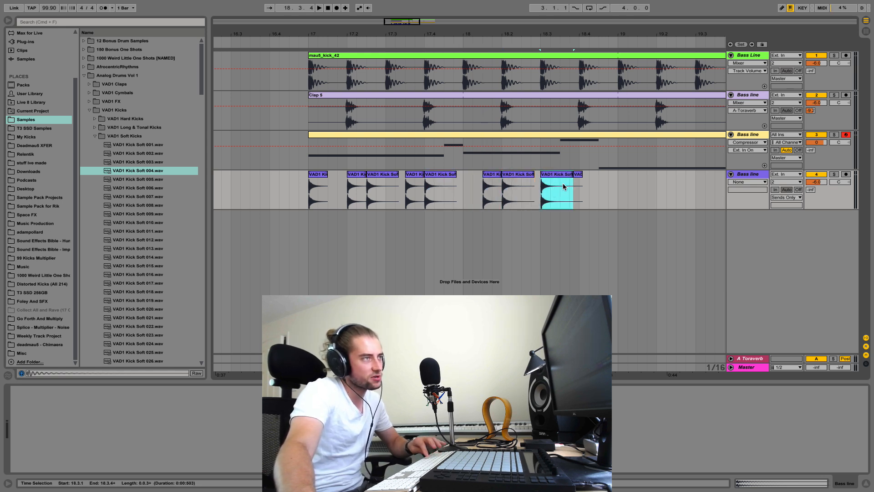
{"action": "left_click", "coordinate": [578, 175]}
{"action": "key", "text": "Delete"}
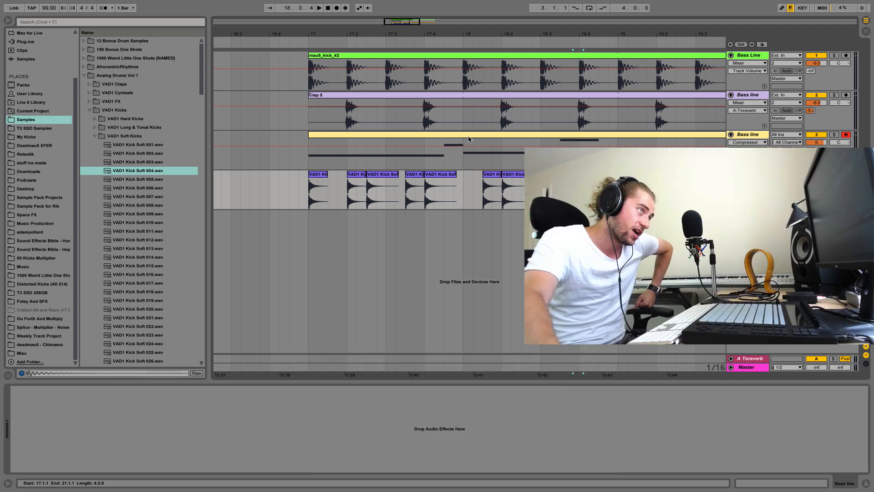
- Examine the timing of the individual notes in the yellow track's MIDI clip, and close the clip view
{"action": "left_click", "coordinate": [483, 169]}
{"action": "left_click", "coordinate": [728, 483]}
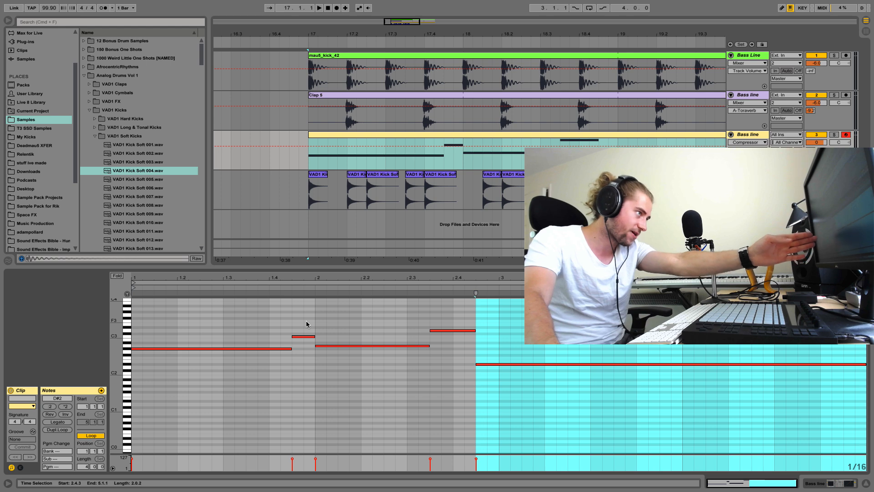
{"action": "left_click", "coordinate": [303, 337]}
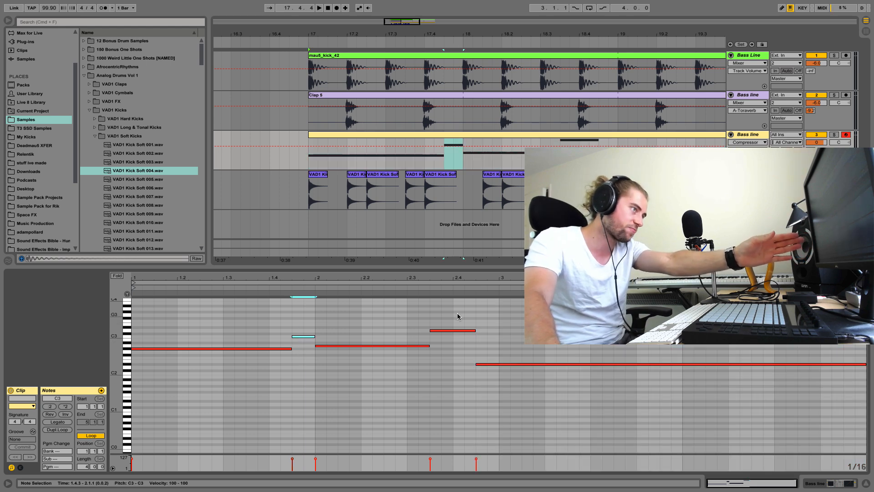
{"action": "left_click", "coordinate": [455, 330]}
{"action": "left_click", "coordinate": [517, 364]}
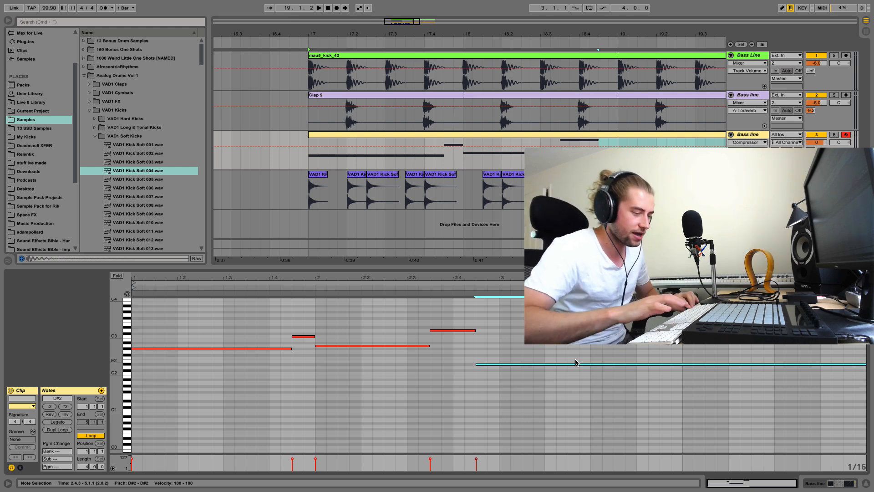
{"action": "key", "text": "alt+super+l"}
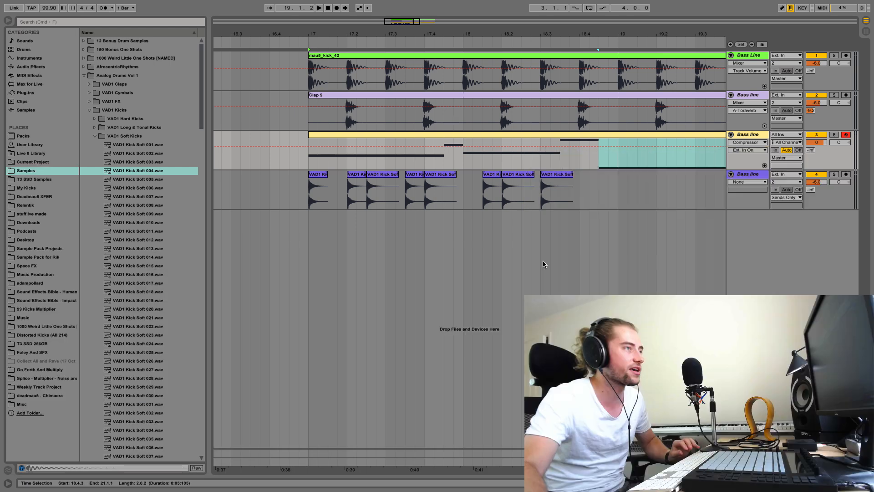
- Paste VAD1 Kick Soft 004 clips at 18.4, 19.1, 19.2.3, 19.3, 19.3.3 and 19.4.3 on the purple track
{"action": "scroll", "coordinate": [528, 137], "scroll_direction": "right", "scroll_amount": 5}
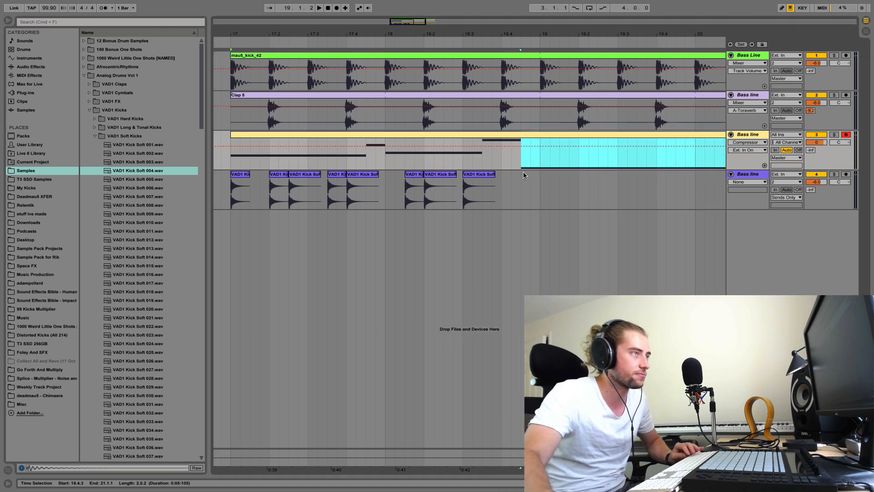
{"action": "left_click", "coordinate": [537, 194]}
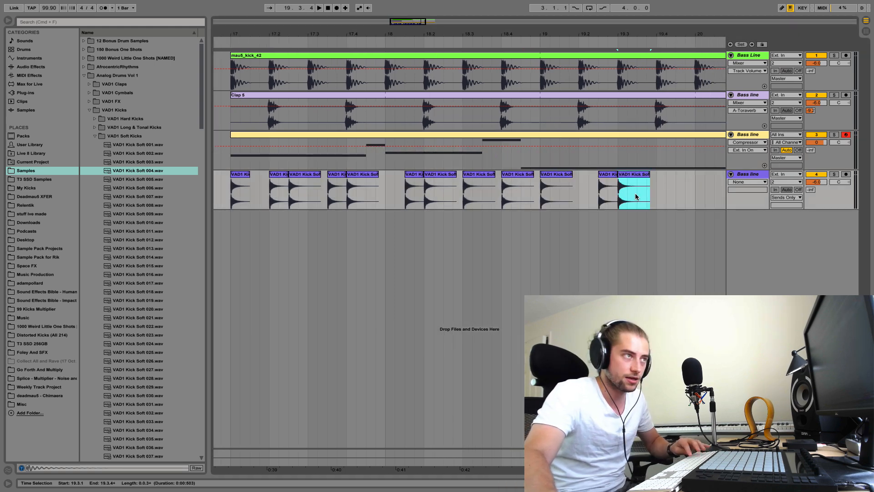
{"action": "left_click_drag", "start_coordinate": [636, 197], "coordinate": [694, 195]}
{"action": "scroll", "coordinate": [637, 200], "scroll_direction": "right", "scroll_amount": 10}
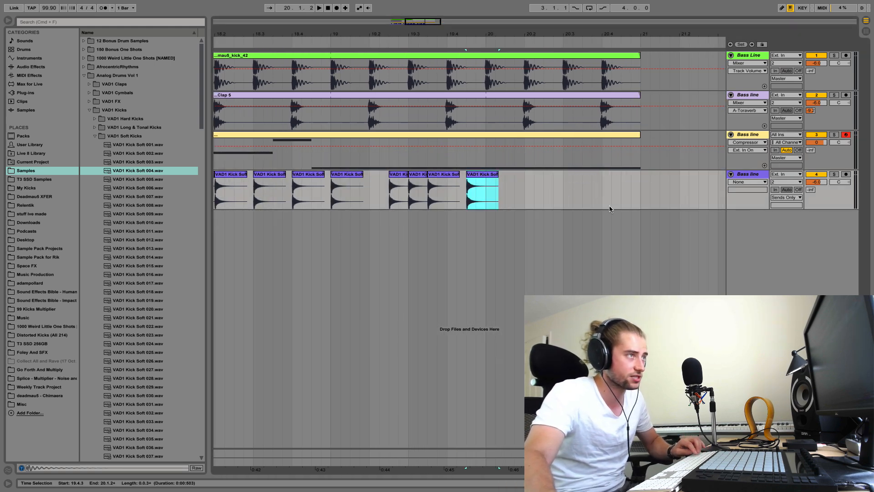
- Paste VAD1 Kick Soft 004 clips at 20.1, 20.2 and 20.2.3 on the purple track
{"action": "left_click", "coordinate": [484, 192]}
{"action": "key", "text": "super+v"}
{"action": "left_click", "coordinate": [510, 192]}
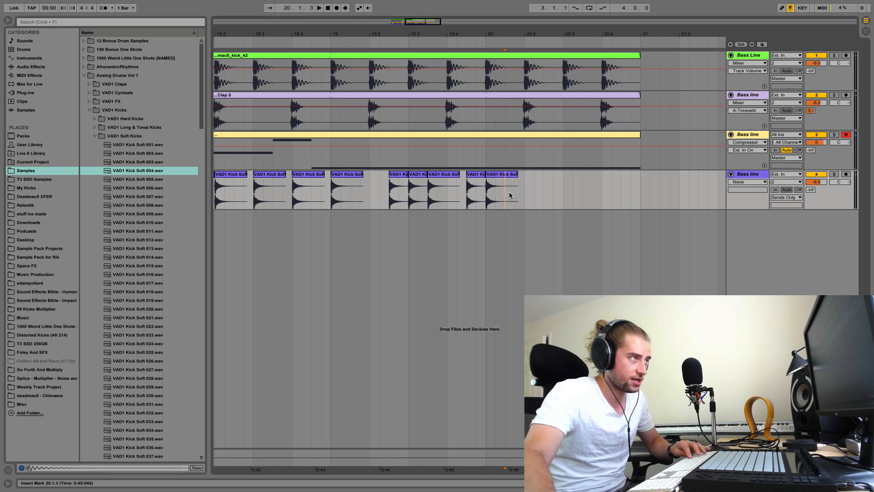
{"action": "key", "text": "super+v"}
{"action": "key", "text": "super+z"}
{"action": "key", "text": "super+v"}
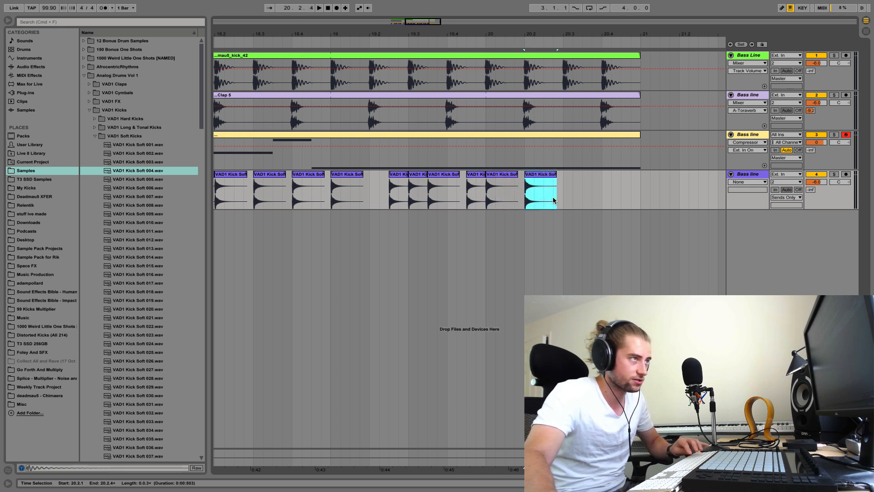
{"action": "left_click", "coordinate": [545, 198]}
{"action": "key", "text": "super+v"}
- Paste VAD1 Kick Soft 004 clips at 20.4 and 20.4.3, and cut off the tail extending past bar 21
{"action": "left_click", "coordinate": [605, 197]}
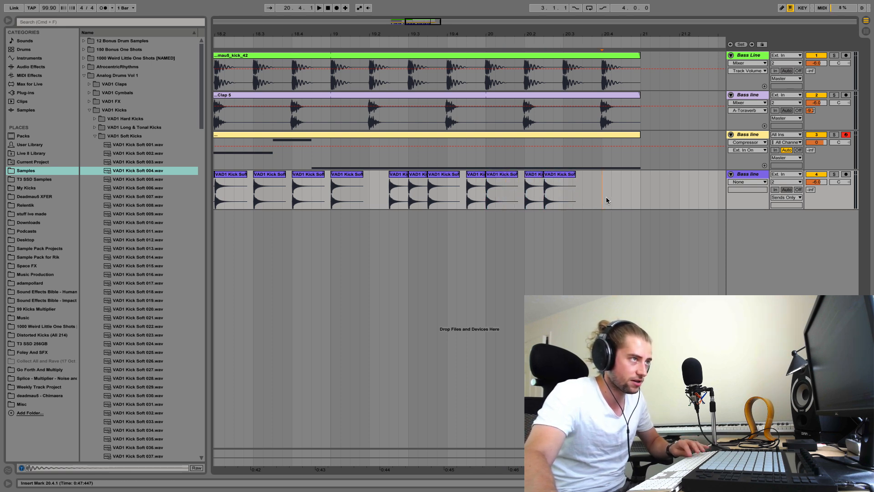
{"action": "key", "text": "super+v"}
{"action": "left_click", "coordinate": [621, 198]}
{"action": "key", "text": "super+v"}
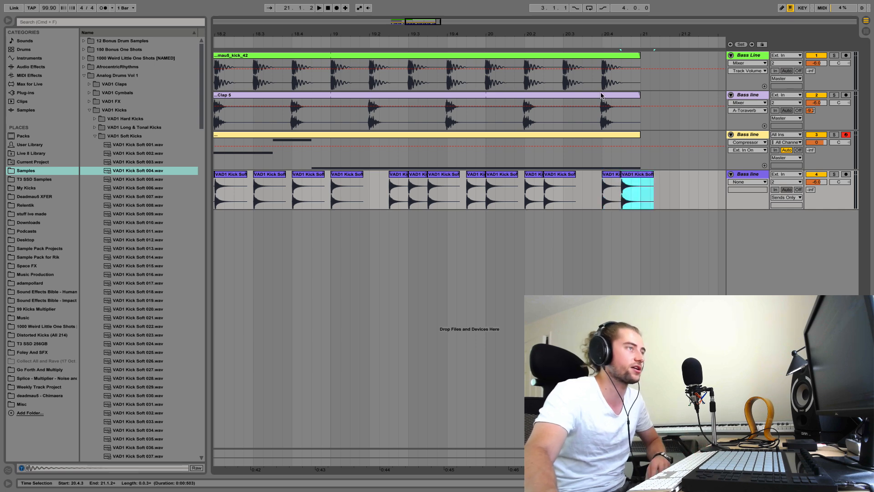
{"action": "left_click_drag", "start_coordinate": [677, 199], "coordinate": [643, 195]}
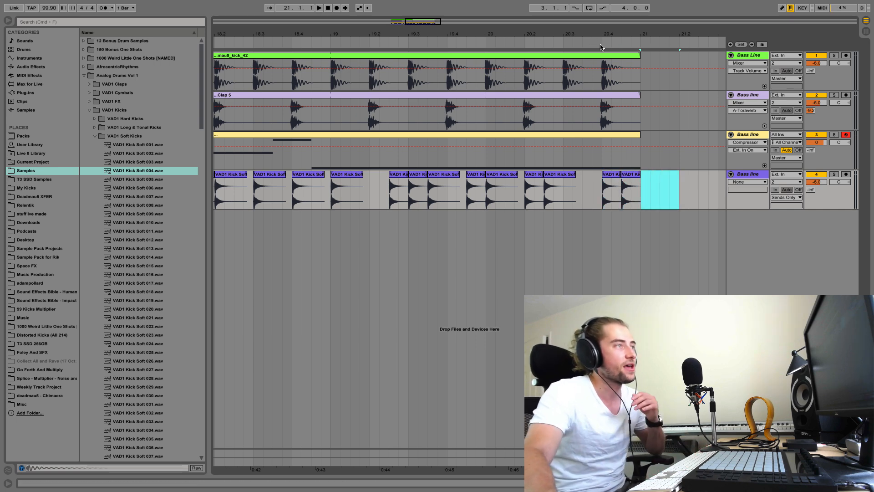
{"action": "left_click_drag", "start_coordinate": [604, 35], "coordinate": [584, 28]}
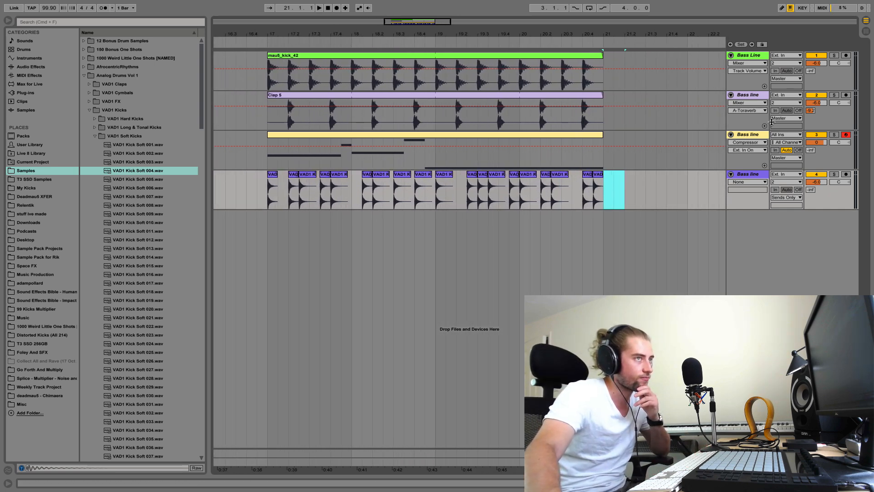
{"action": "left_click", "coordinate": [817, 143]}
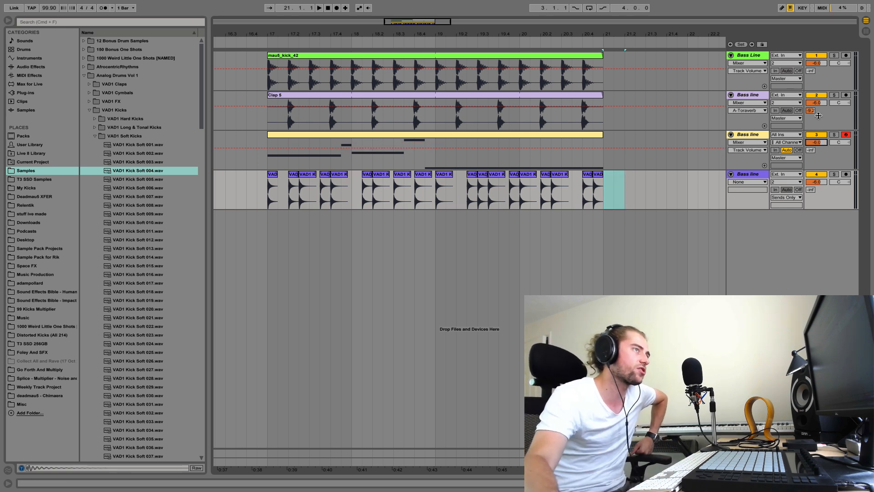
{"action": "left_click", "coordinate": [670, 5]}
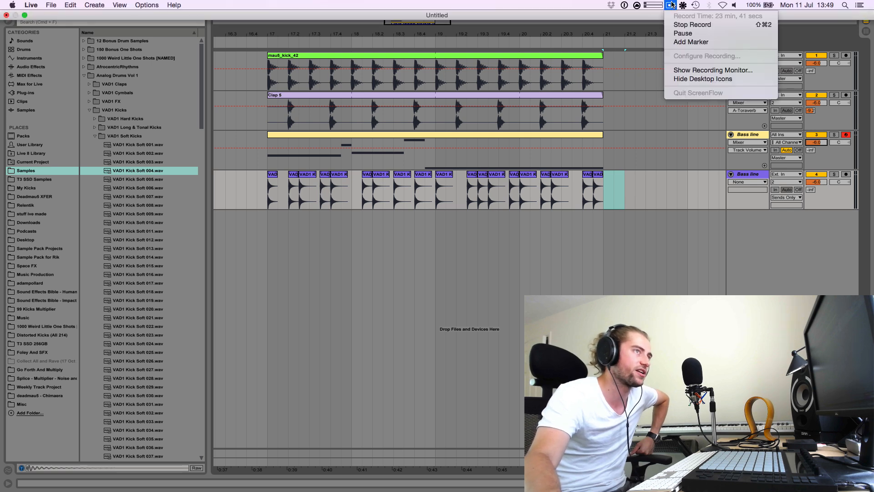
{"action": "left_click", "coordinate": [671, 5]}
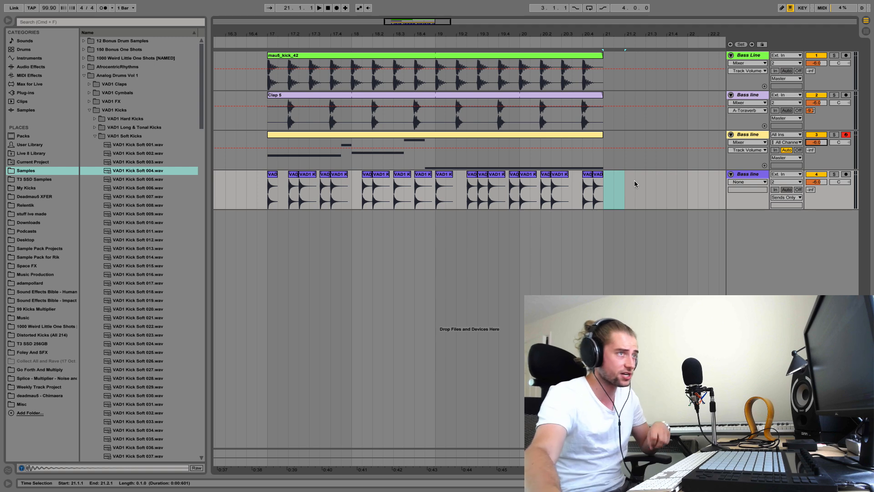
- Show the yellow track's devices and check the audio sources offered for the Compressor's sidechain
{"action": "left_click", "coordinate": [750, 136]}
{"action": "left_click", "coordinate": [866, 483]}
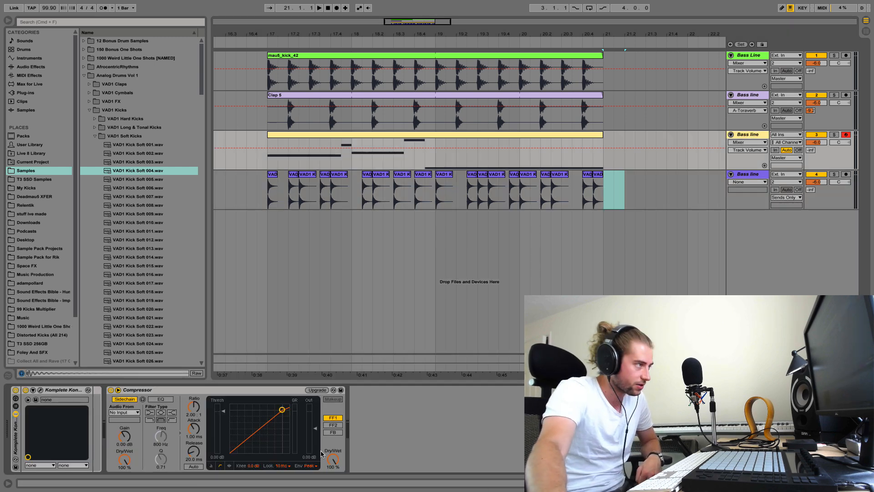
{"action": "left_click", "coordinate": [146, 390]}
{"action": "left_click", "coordinate": [134, 413]}
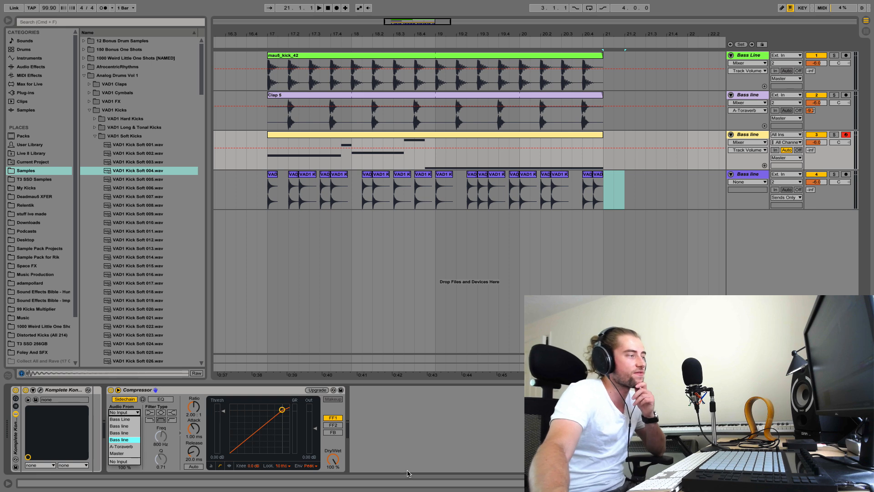
{"action": "left_click", "coordinate": [764, 177]}
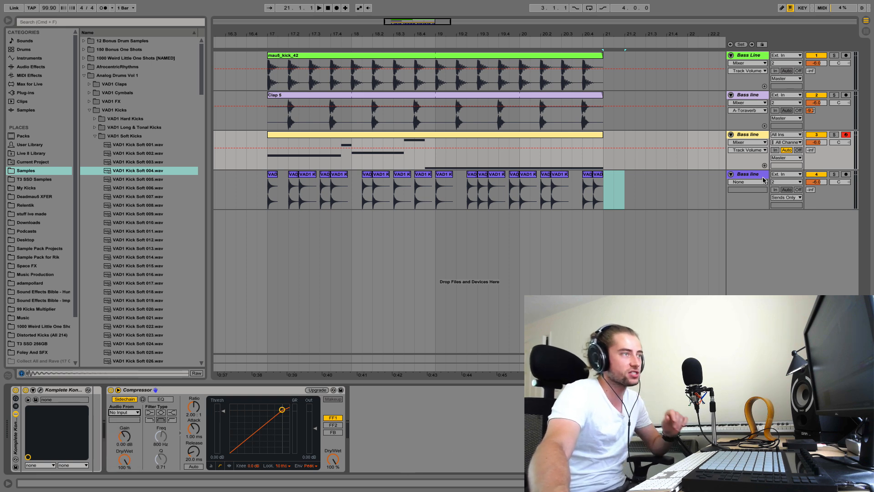
- Rename the purple kick track to BASS LINE
{"action": "left_click", "coordinate": [755, 175]}
{"action": "key", "text": "super+r"}
{"action": "type", "text": "BASS LINE"}
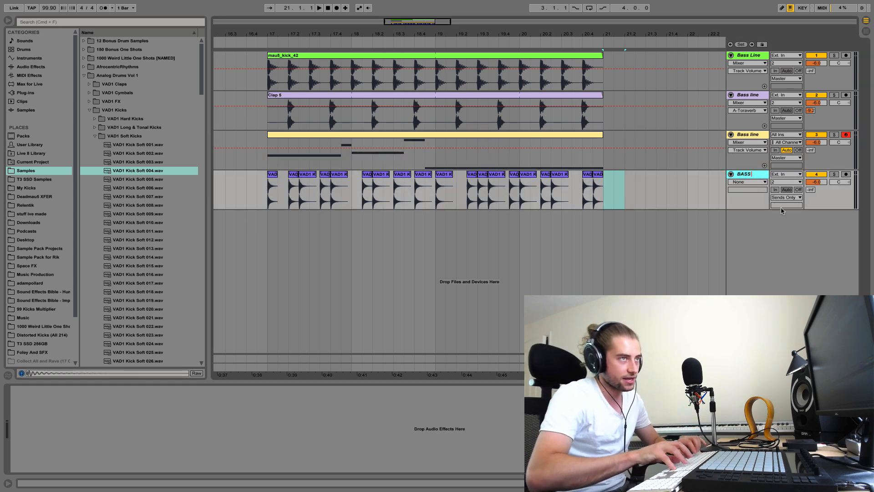
{"action": "key", "text": "Return"}
- Set the sidechain input of the yellow track's Compressor to the BASS LINE track
{"action": "left_click", "coordinate": [792, 161]}
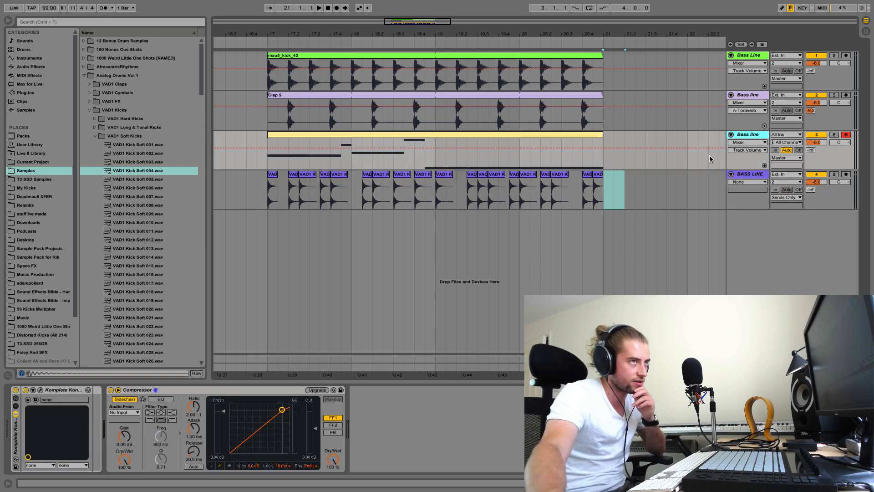
{"action": "left_click", "coordinate": [124, 412]}
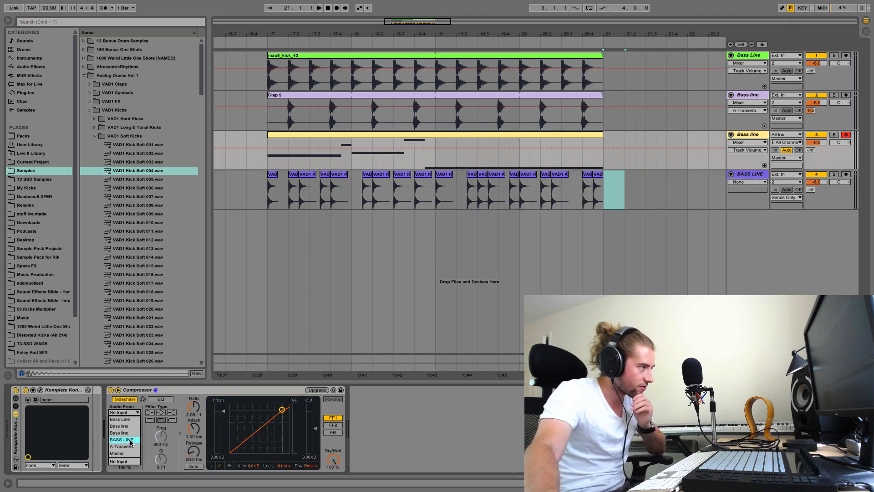
{"action": "left_click", "coordinate": [131, 439]}
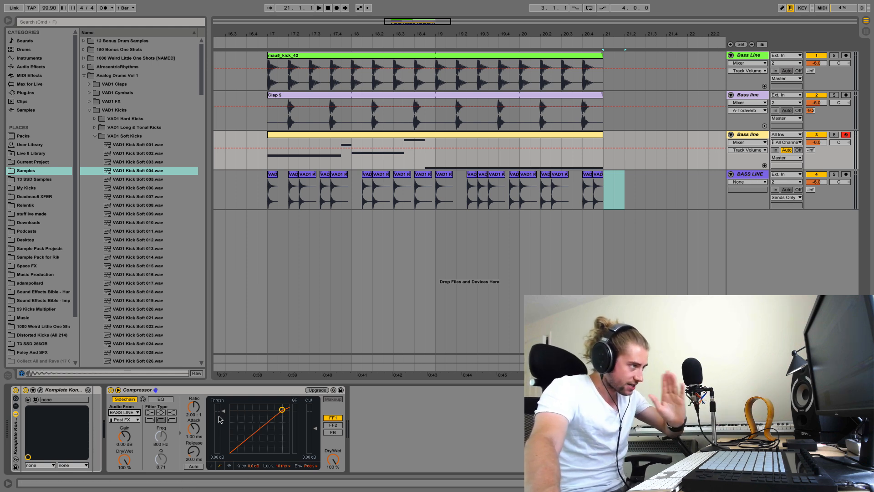
- Lower the Compressor's threshold to -inf dB and raise its ratio to 8.40
{"action": "left_click_drag", "start_coordinate": [220, 419], "coordinate": [220, 455]}
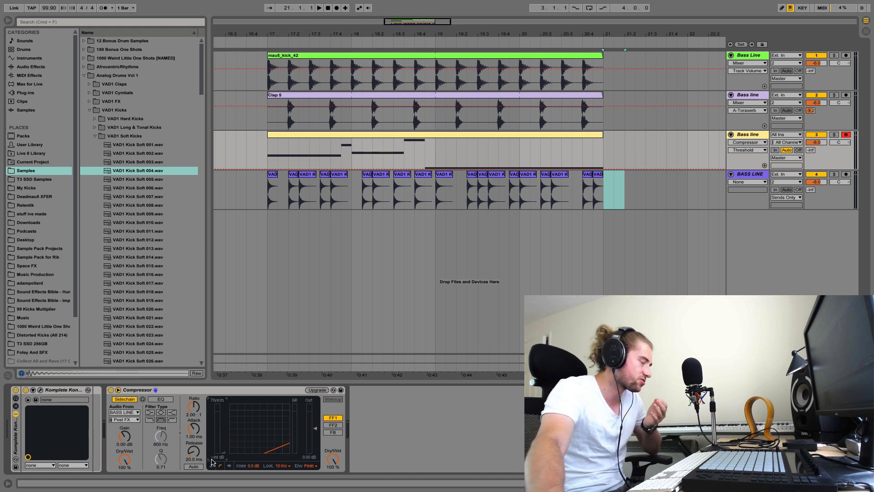
{"action": "left_click_drag", "start_coordinate": [196, 412], "coordinate": [197, 396]}
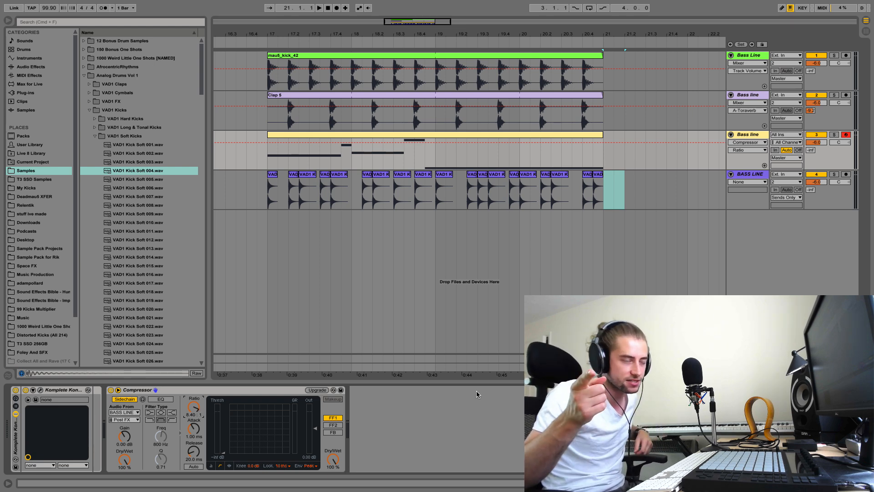
- Add a Spectrum analyser after the Compressor on the yellow chord track
{"action": "left_click", "coordinate": [615, 189]}
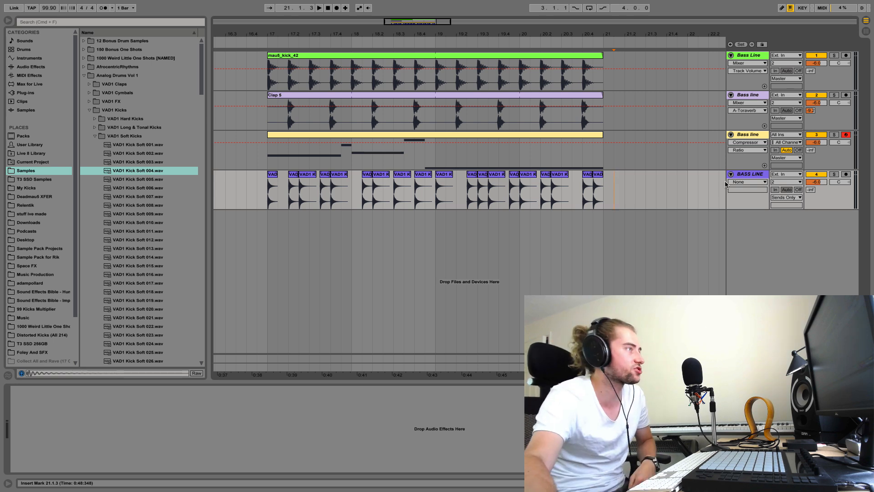
{"action": "left_click", "coordinate": [752, 136]}
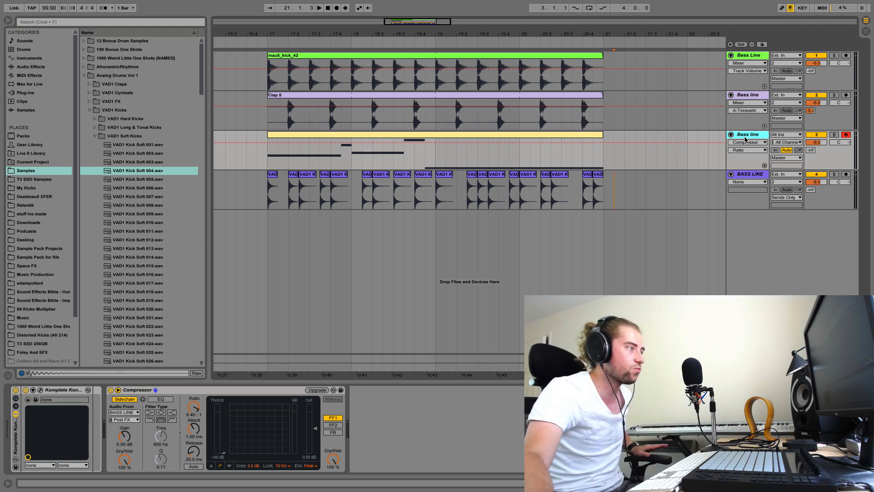
{"action": "left_click", "coordinate": [31, 67]}
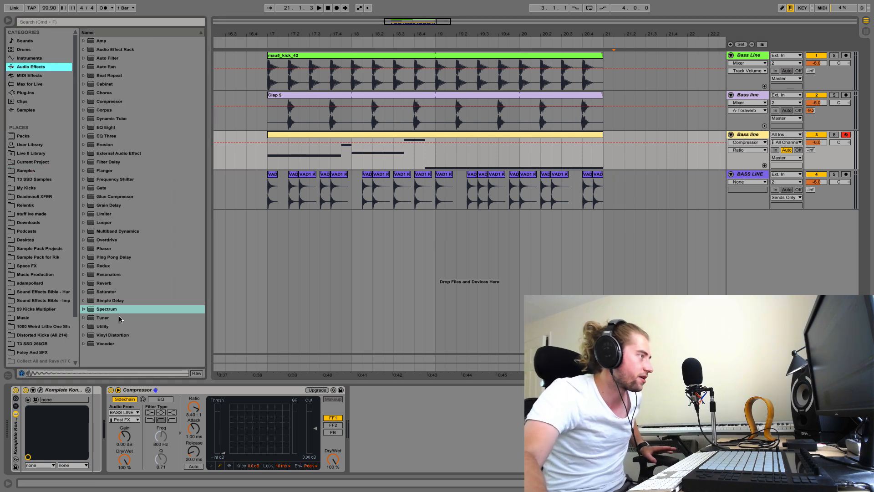
{"action": "left_click_drag", "start_coordinate": [108, 310], "coordinate": [439, 401]}
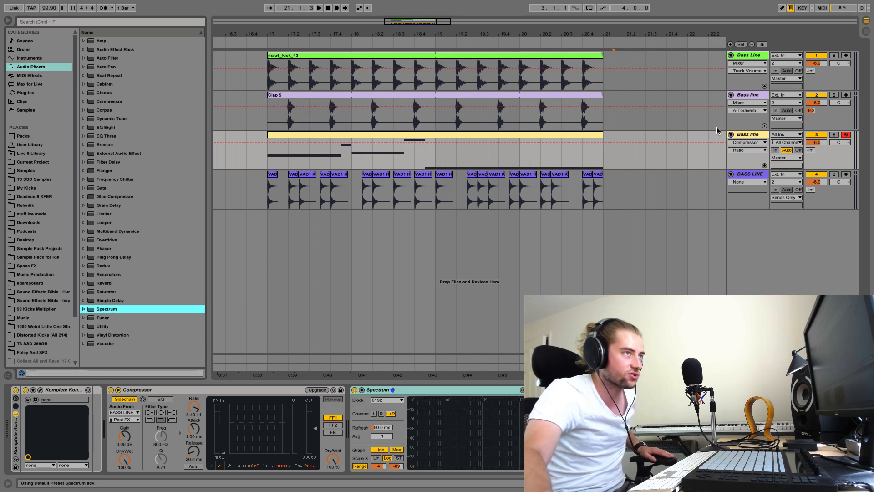
- Play the yellow chord clip from bar 17 and examine its low-frequency content in an enlarged Spectrum display
{"action": "left_click", "coordinate": [745, 136]}
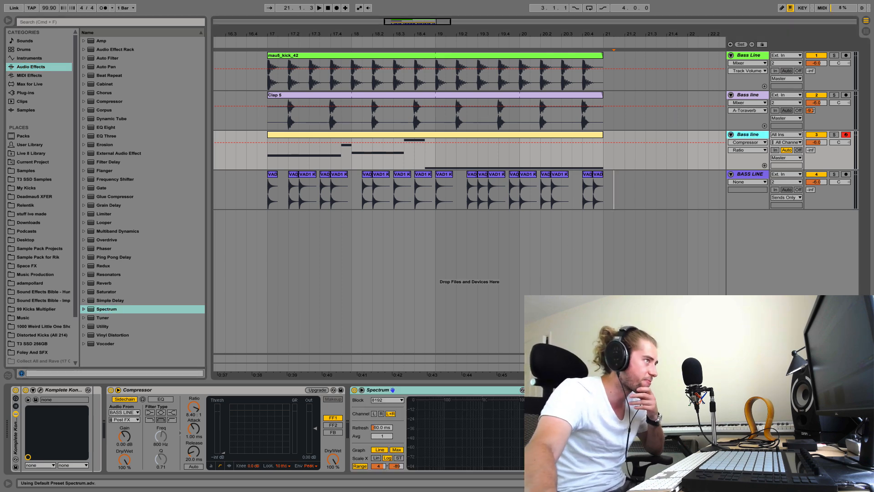
{"action": "left_click", "coordinate": [293, 136]}
{"action": "key", "text": "space"}
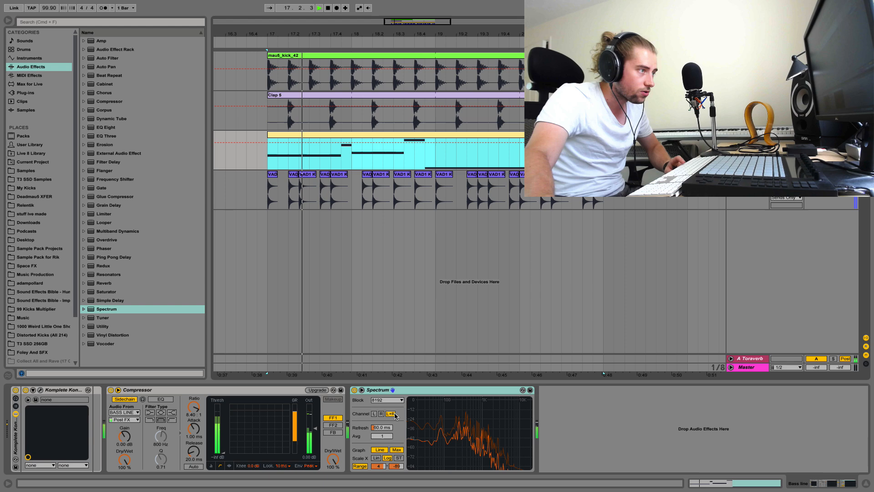
{"action": "left_click", "coordinate": [392, 390]}
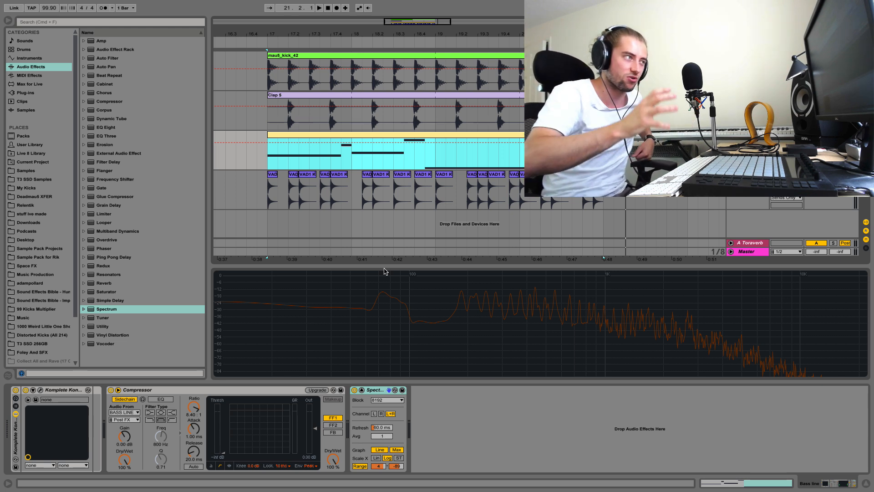
{"action": "mouse_move", "coordinate": [396, 295]}
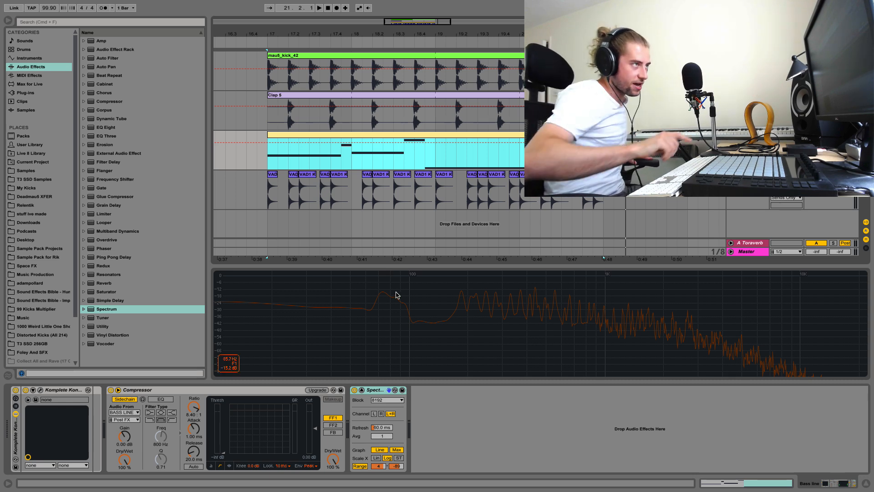
{"action": "key", "text": "space"}
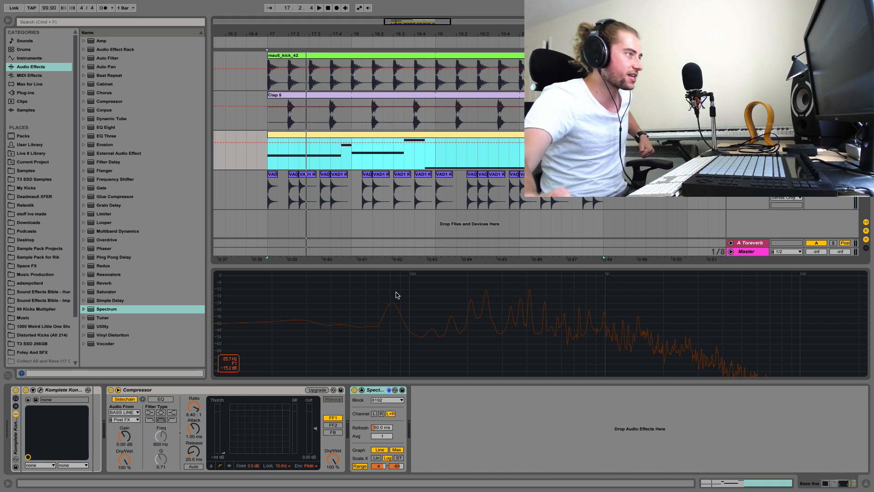
{"action": "left_click", "coordinate": [375, 390]}
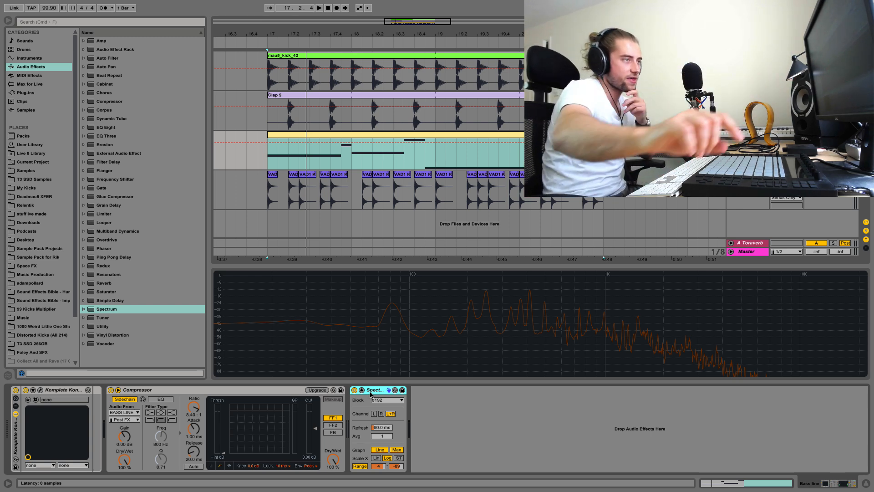
{"action": "mouse_move", "coordinate": [435, 346]}
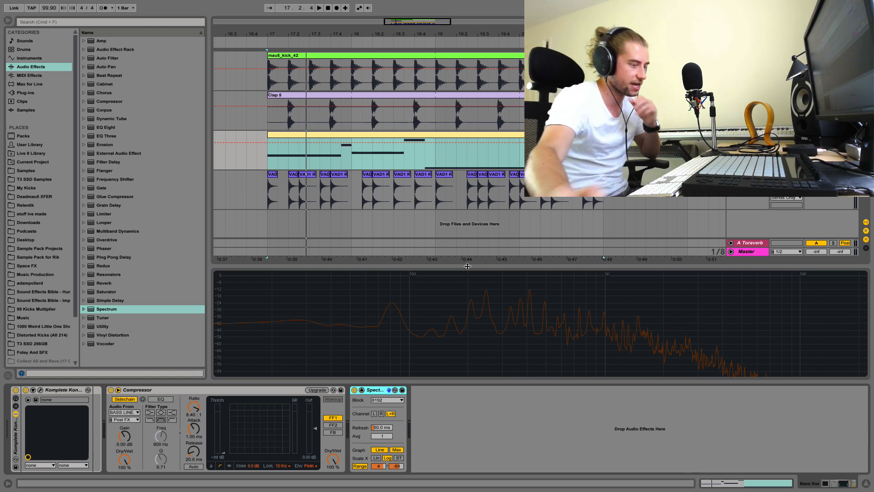
- Duplicate the four-bar section starting at bar 17 across all four tracks so it repeats from bar 21
{"action": "key", "text": "super+alt+l"}
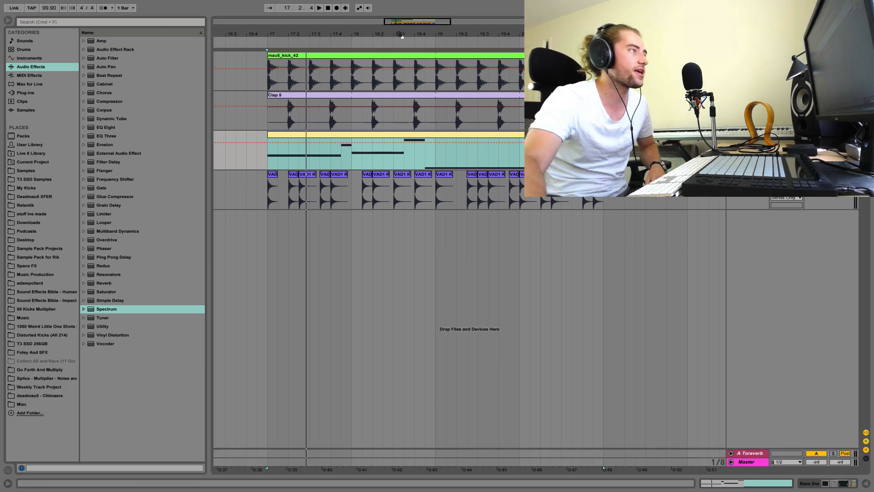
{"action": "left_click_drag", "start_coordinate": [400, 34], "coordinate": [316, 5]}
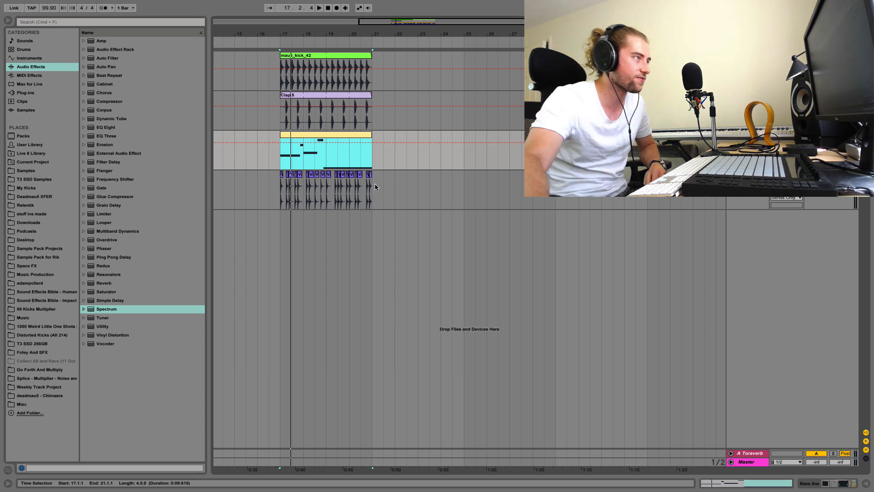
{"action": "left_click_drag", "start_coordinate": [374, 193], "coordinate": [275, 72]}
{"action": "key", "text": "super+d"}
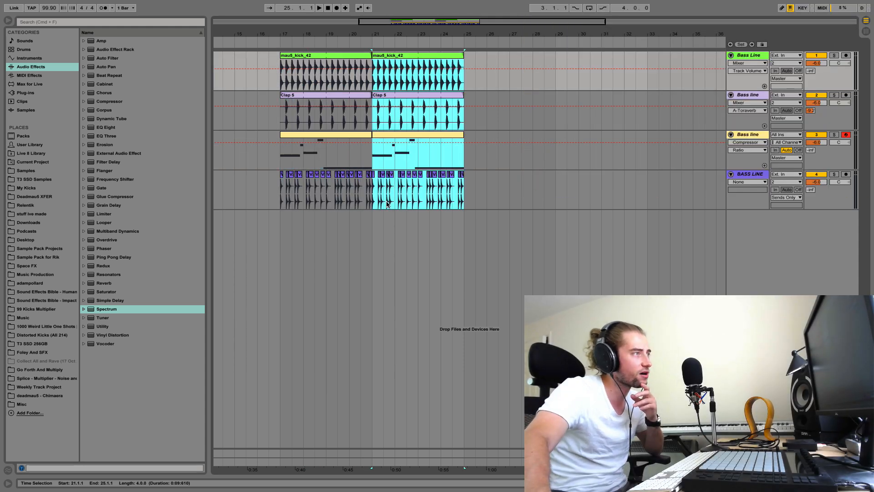
{"action": "left_click", "coordinate": [466, 205]}
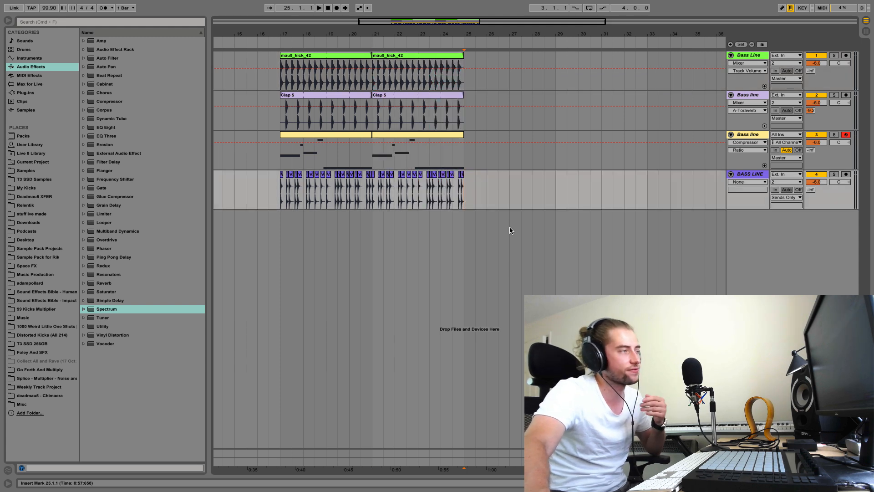
- Duplicate the yellow chord track and delete the copy's first clip at bars 17 to 21
{"action": "left_click", "coordinate": [751, 135]}
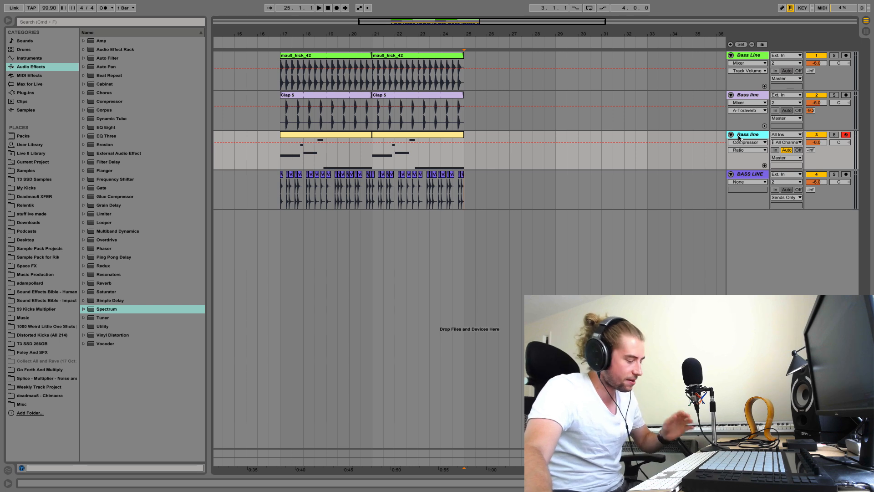
{"action": "key", "text": "super+d"}
{"action": "left_click", "coordinate": [361, 175]}
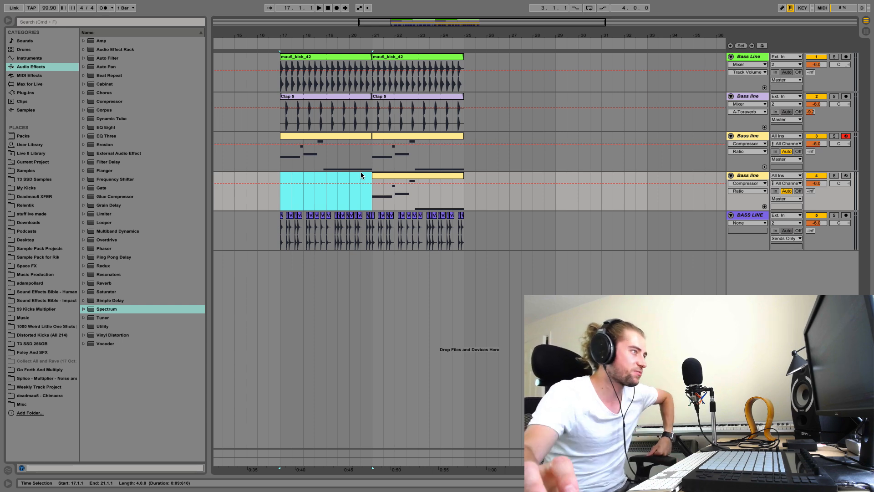
- Open the notes of the duplicated track's remaining clip at bar 21 and solo that track
{"action": "left_click", "coordinate": [392, 176]}
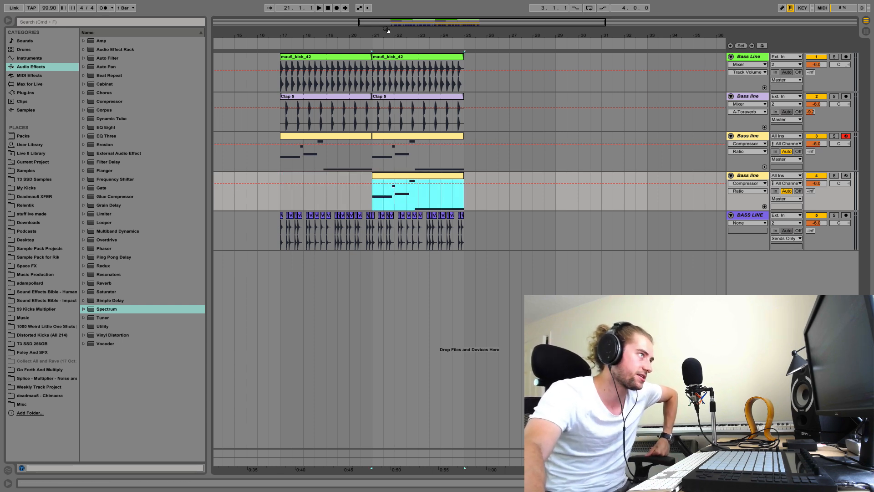
{"action": "left_click_drag", "start_coordinate": [375, 35], "coordinate": [451, 61]}
{"action": "double_click", "coordinate": [482, 175]}
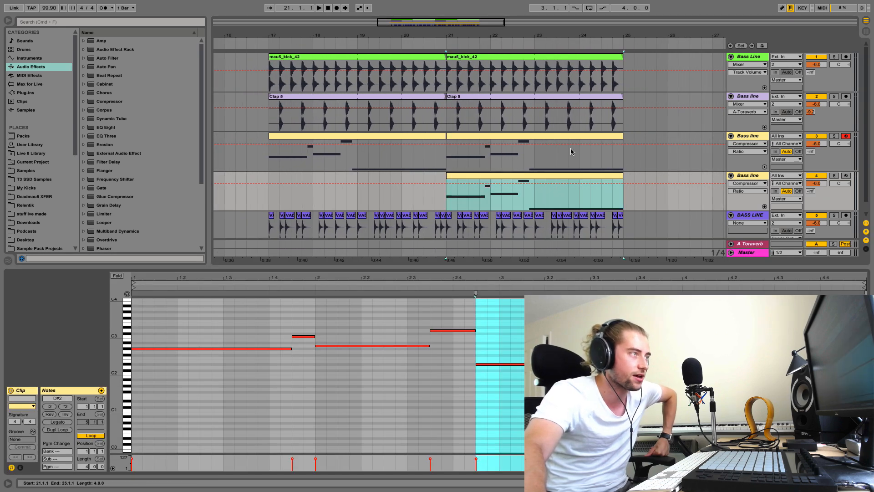
{"action": "left_click", "coordinate": [833, 176]}
{"action": "left_click", "coordinate": [753, 176]}
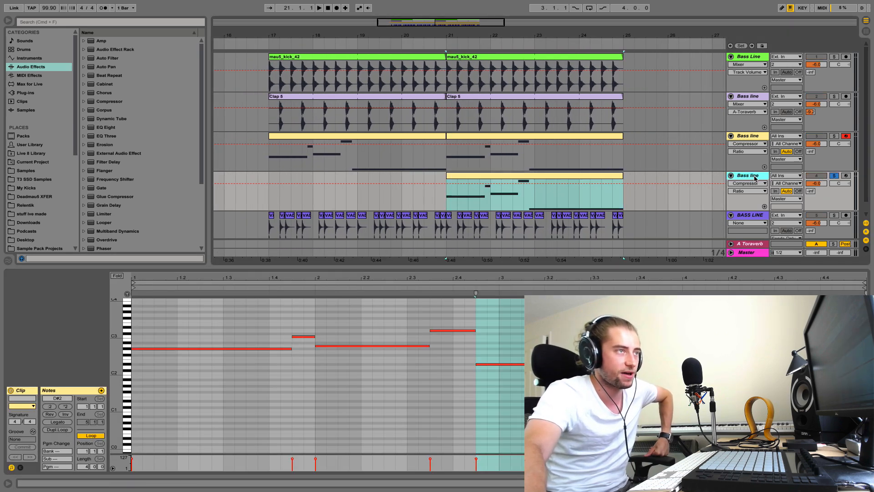
- Recolour the duplicated track and its clip at bar 21 dark orange
{"action": "right_click", "coordinate": [600, 179]}
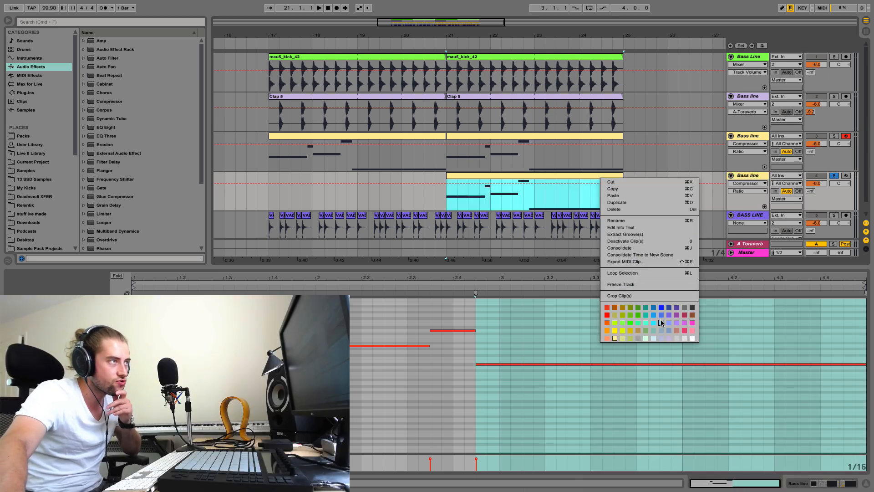
{"action": "left_click", "coordinate": [610, 328]}
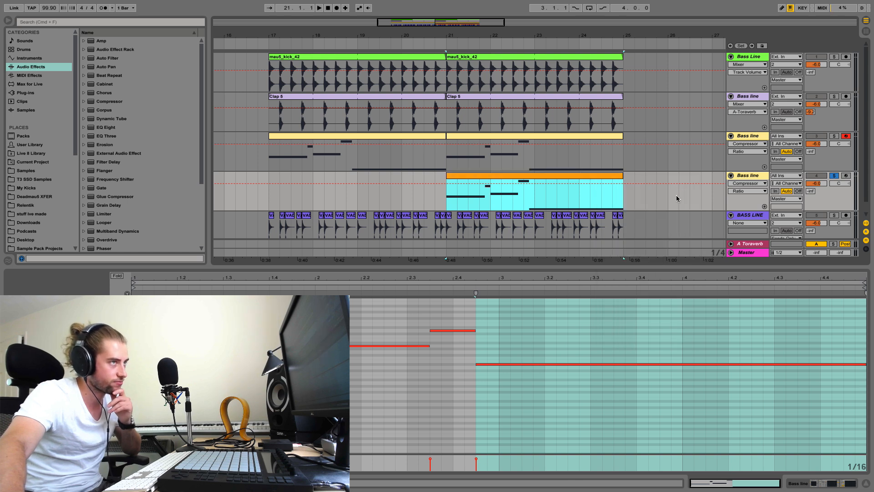
{"action": "right_click", "coordinate": [611, 176]}
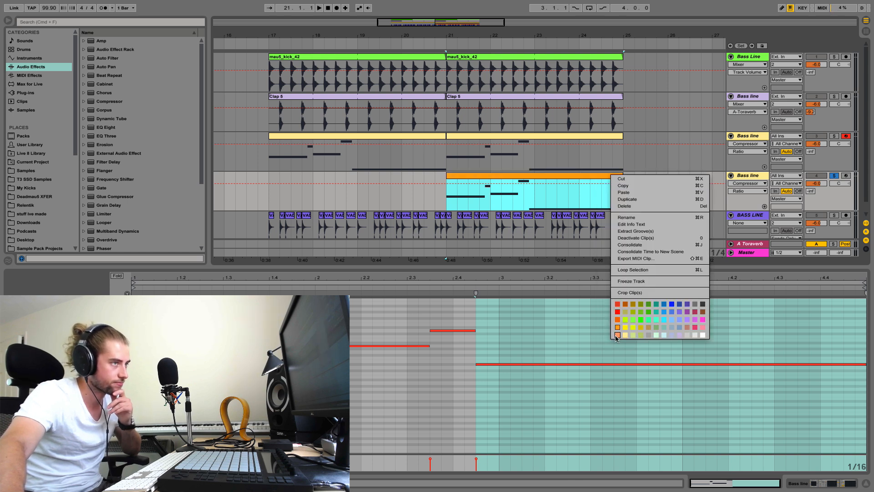
{"action": "left_click", "coordinate": [617, 320]}
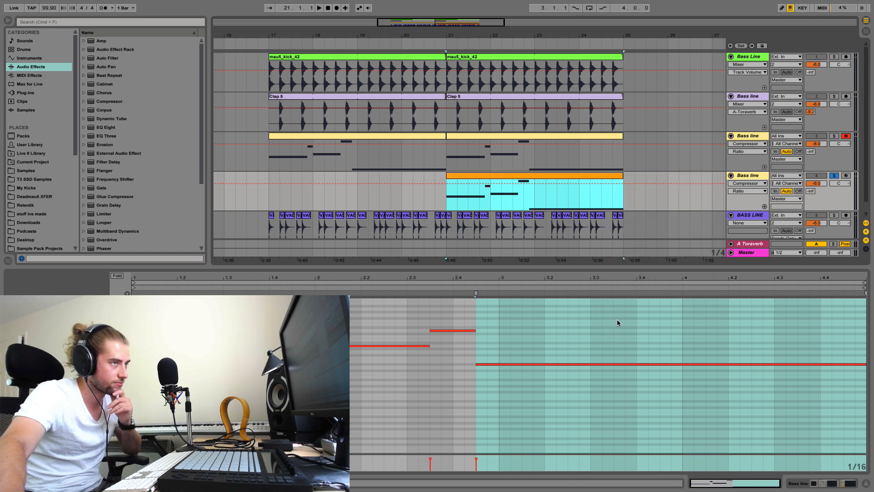
{"action": "right_click", "coordinate": [749, 176]}
{"action": "left_click", "coordinate": [755, 299]}
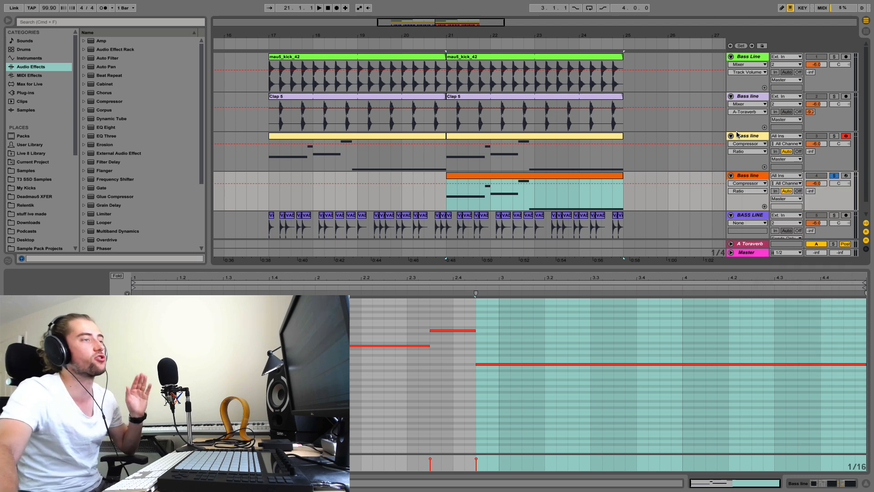
- Transpose all notes in the orange clip up one octave
{"action": "left_click", "coordinate": [549, 353]}
{"action": "key", "text": "ctrl+a"}
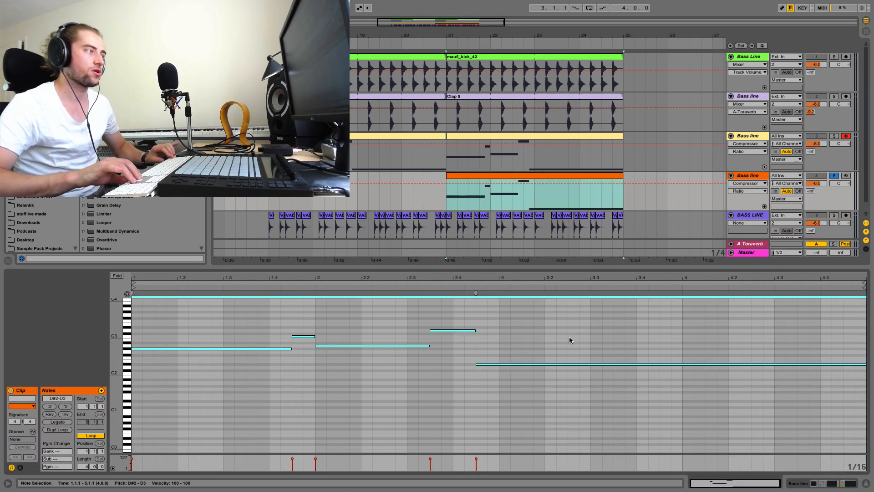
{"action": "key", "text": "shift+Up"}
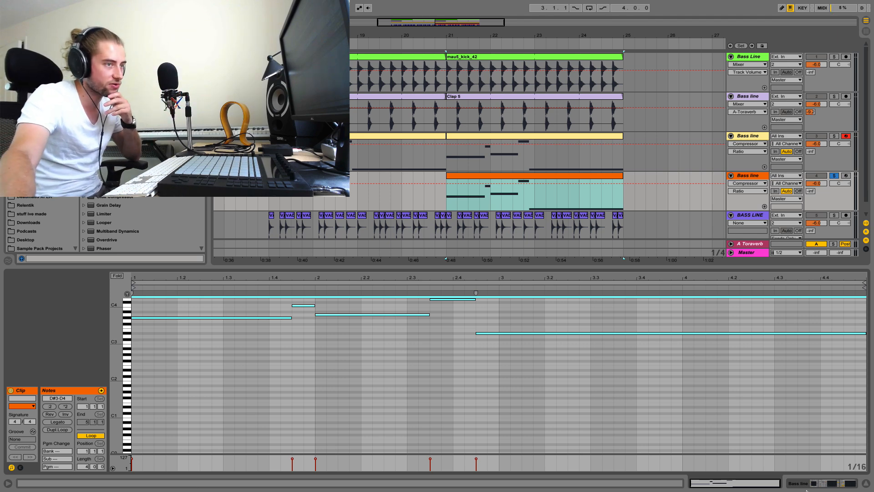
- Load Audjoo Helix in the orange track's Komplete Kontrol in place of LuSH-101, with the arps patch BT heavenly drip's (mw+pb)
{"action": "key", "text": "shift+Tab"}
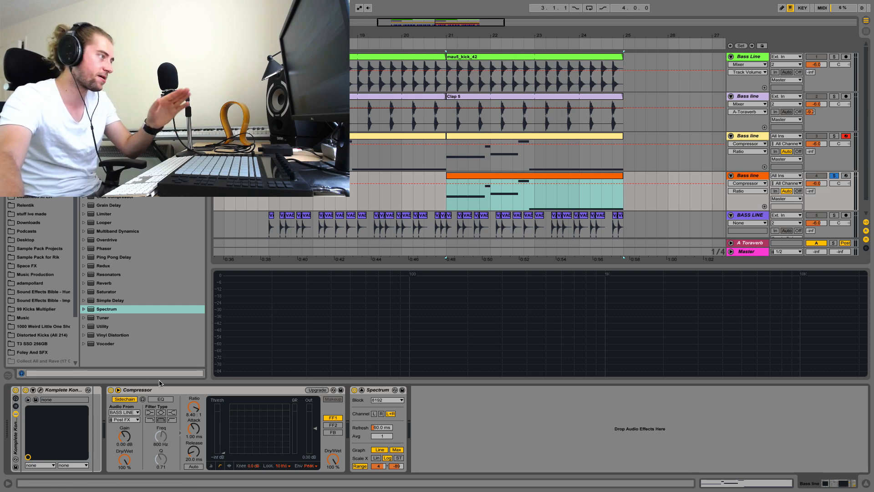
{"action": "left_click", "coordinate": [28, 399]}
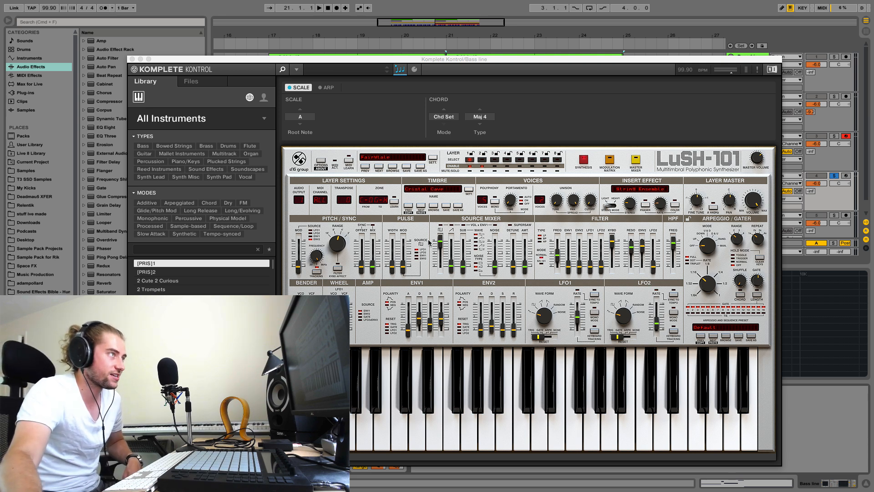
{"action": "left_click", "coordinate": [383, 76]}
{"action": "left_click", "coordinate": [296, 70]}
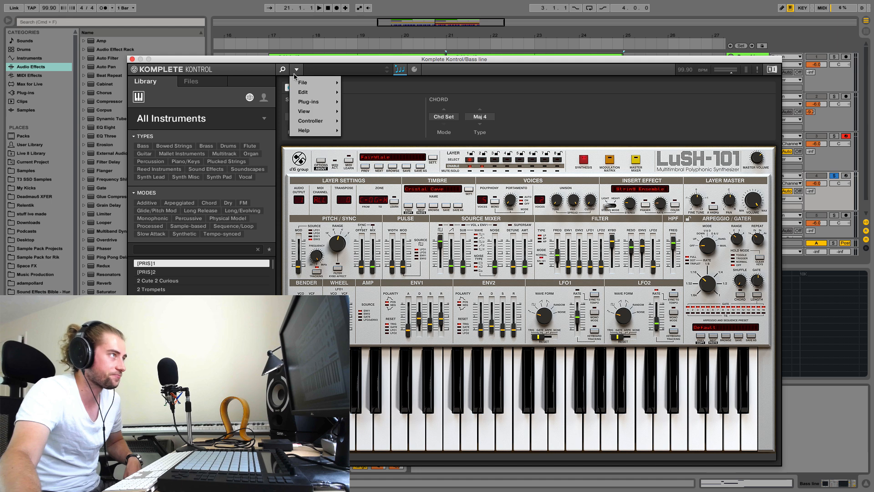
{"action": "mouse_move", "coordinate": [400, 120]}
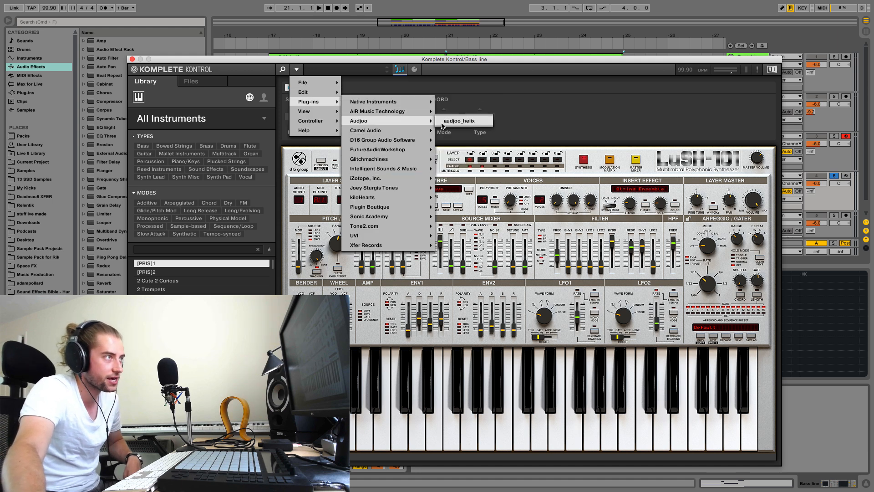
{"action": "left_click", "coordinate": [455, 122]}
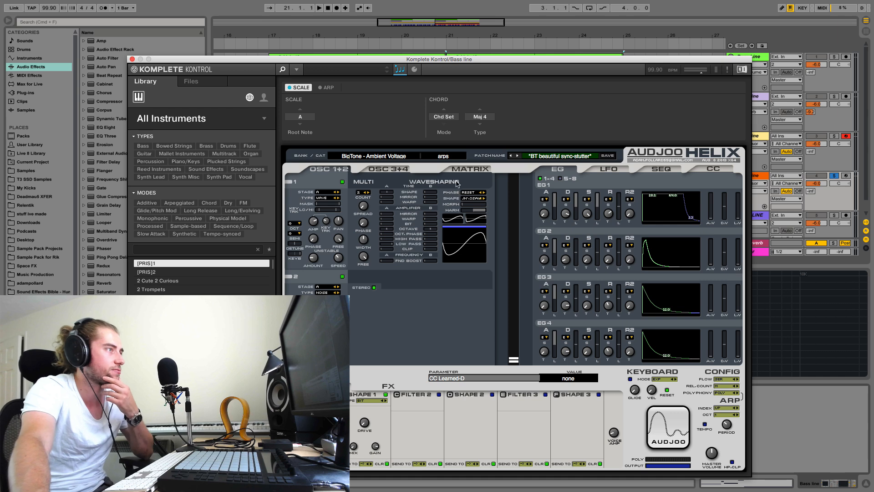
{"action": "left_click", "coordinate": [564, 157]}
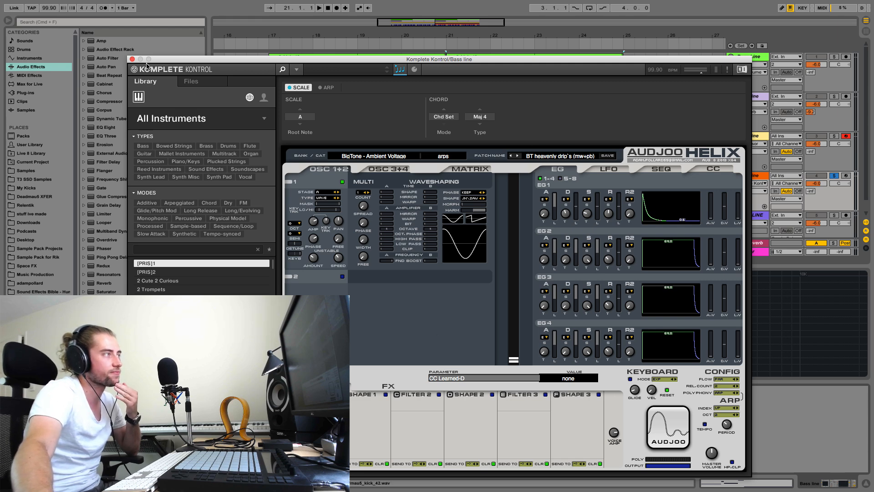
{"action": "left_click", "coordinate": [132, 60]}
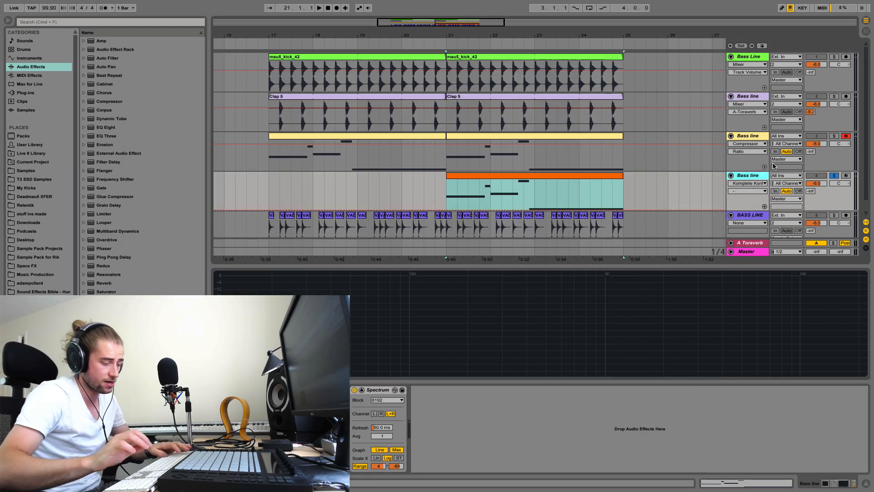
- Rename the orange track to ARP
{"action": "key", "text": "super+r"}
{"action": "type", "text": "ARP"}
{"action": "key", "text": "Return"}
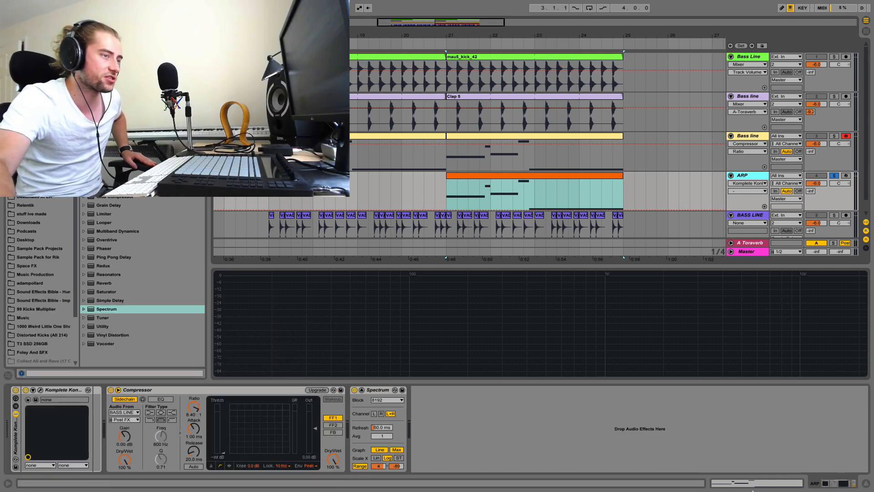
- Open the ARP clip's notes and shorten the final long D#3 note so it ends at 4.3.1
{"action": "left_click", "coordinate": [755, 481]}
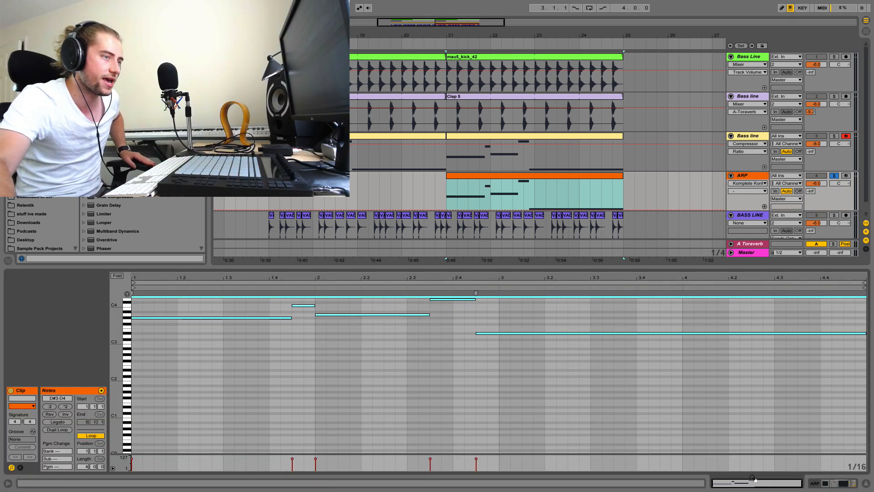
{"action": "left_click", "coordinate": [597, 180]}
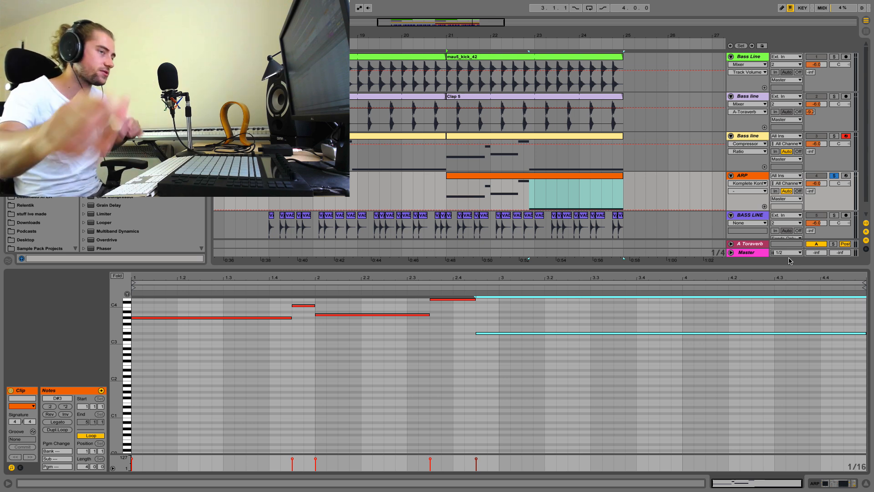
{"action": "key", "text": "shift+Left"}
{"action": "key", "text": "shift+Left"}
{"action": "key", "text": "shift+Left"}
{"action": "key", "text": "shift+Left"}
{"action": "key", "text": "shift+Left"}
{"action": "key", "text": "shift+Left"}
{"action": "key", "text": "shift+Left"}
{"action": "key", "text": "shift+Left"}
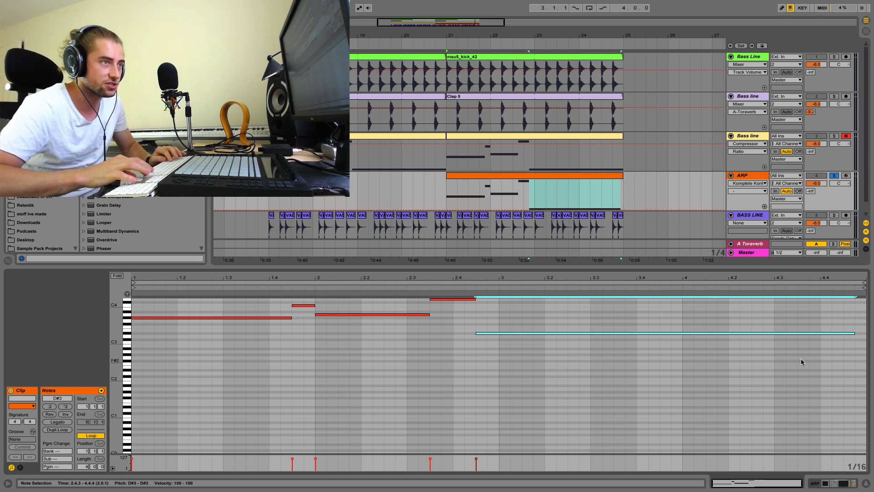
- Duplicate the long D#3 note directly behind itself and shorten the copy to about one beat
{"action": "key", "text": "ctrl+d"}
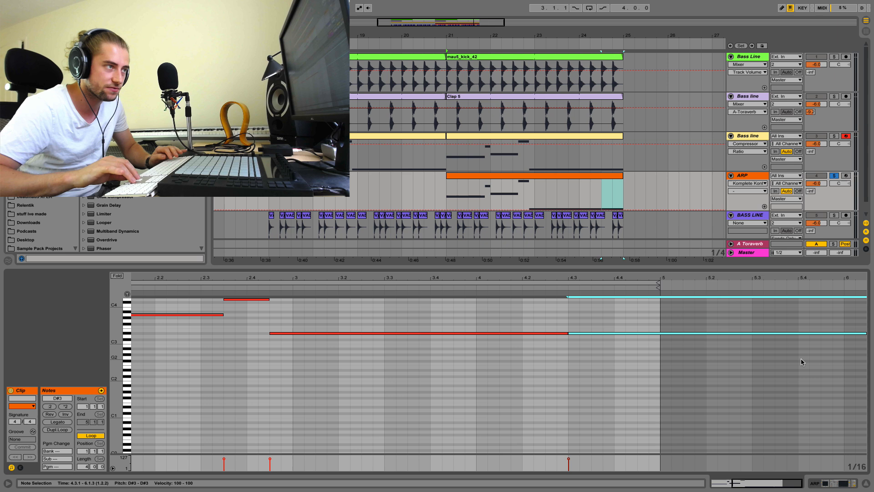
{"action": "key", "text": "shift+Left"}
{"action": "key", "text": "shift+Left"}
{"action": "key", "text": "shift+Left"}
{"action": "key", "text": "shift+Left"}
{"action": "key", "text": "shift+Left"}
{"action": "key", "text": "shift+Left"}
{"action": "key", "text": "shift+Left"}
{"action": "key", "text": "shift+Left"}
{"action": "key", "text": "shift+Left"}
{"action": "key", "text": "shift+Left"}
{"action": "key", "text": "shift+Left"}
{"action": "key", "text": "shift+Left"}
{"action": "key", "text": "shift+Left"}
{"action": "key", "text": "shift+Left"}
{"action": "key", "text": "shift+Left"}
{"action": "key", "text": "shift+Left"}
{"action": "key", "text": "shift+Left"}
{"action": "key", "text": "shift+Left"}
{"action": "key", "text": "shift+Left"}
{"action": "key", "text": "shift+Left"}
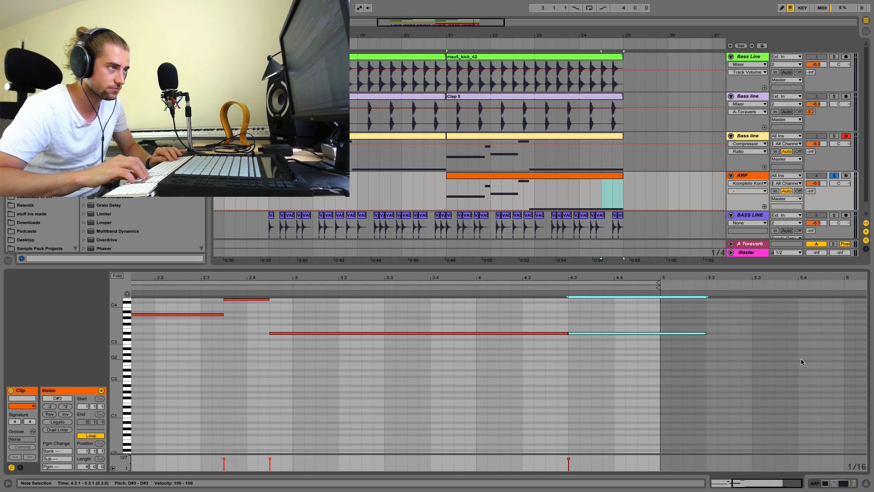
- Move the copied D#3 note back to 4.1.1 and lengthen it to two beats, ending at 4.3.1
{"action": "key", "text": "Left"}
{"action": "key", "text": "Left"}
{"action": "key", "text": "Left"}
{"action": "key", "text": "Left"}
{"action": "key", "text": "Left"}
{"action": "key", "text": "Left"}
{"action": "key", "text": "Left"}
{"action": "key", "text": "Left"}
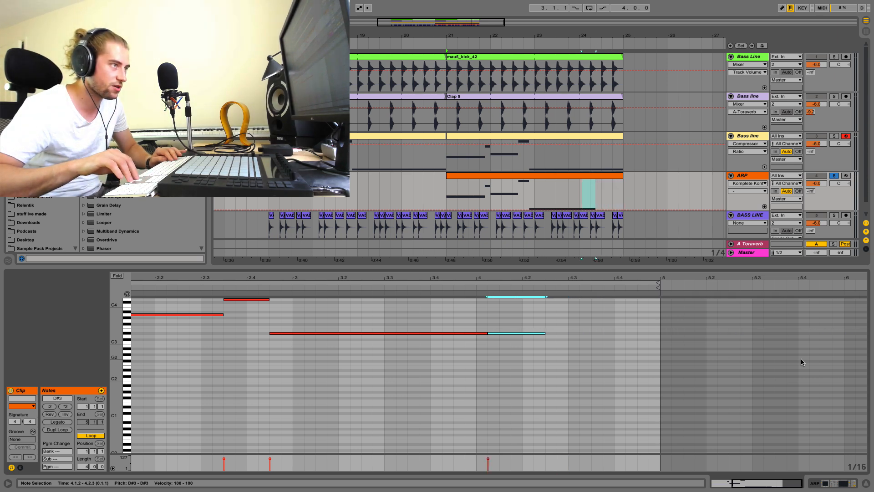
{"action": "key", "text": "shift+Right"}
{"action": "key", "text": "shift+Right"}
- Try the copied note at F3 and return it to D#3
{"action": "key", "text": "Up"}
{"action": "key", "text": "Up"}
{"action": "key", "text": "Up"}
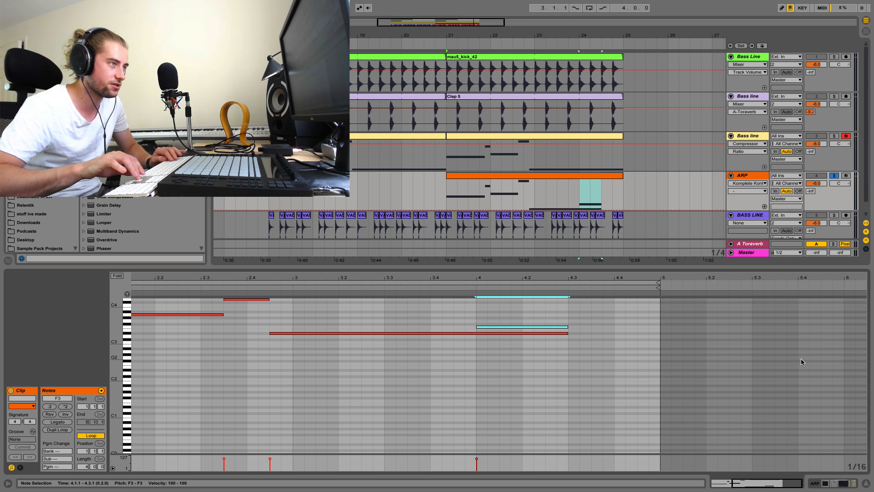
{"action": "key", "text": "Down"}
{"action": "key", "text": "Down"}
{"action": "key", "text": "Down"}
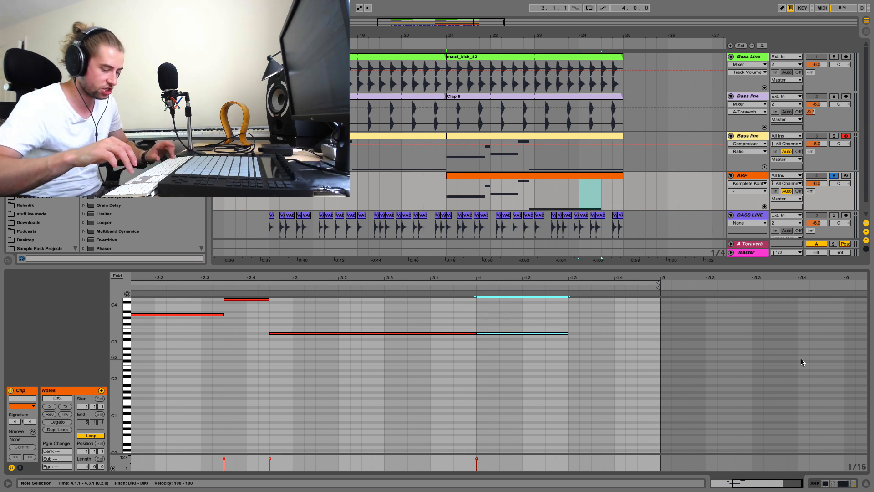
- Raise the copied note one octave to D#4 and shorten the original D#3 note so it ends at 4.1.1
{"action": "key", "text": "shift+Up"}
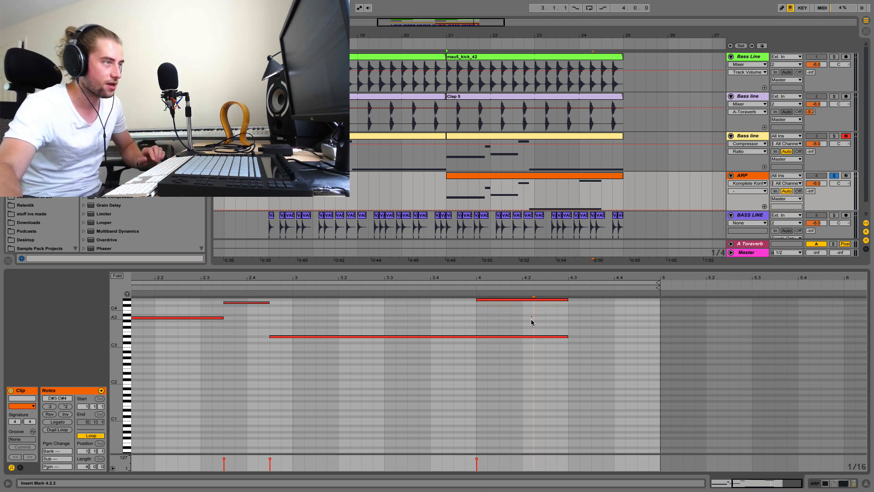
{"action": "left_click", "coordinate": [532, 337]}
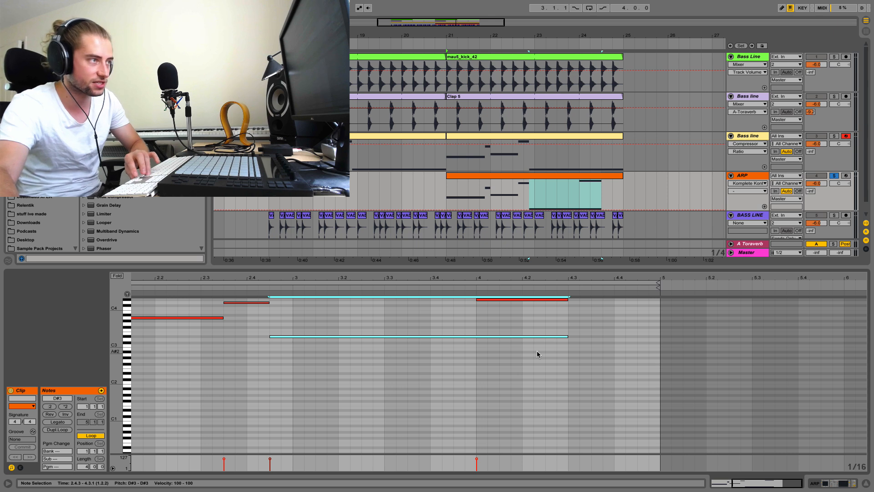
{"action": "key", "text": "shift+Left"}
{"action": "key", "text": "shift+Left"}
{"action": "key", "text": "shift+Left"}
{"action": "key", "text": "shift+Left"}
{"action": "key", "text": "shift+Left"}
{"action": "key", "text": "shift+Left"}
{"action": "key", "text": "shift+Left"}
{"action": "key", "text": "shift+Left"}
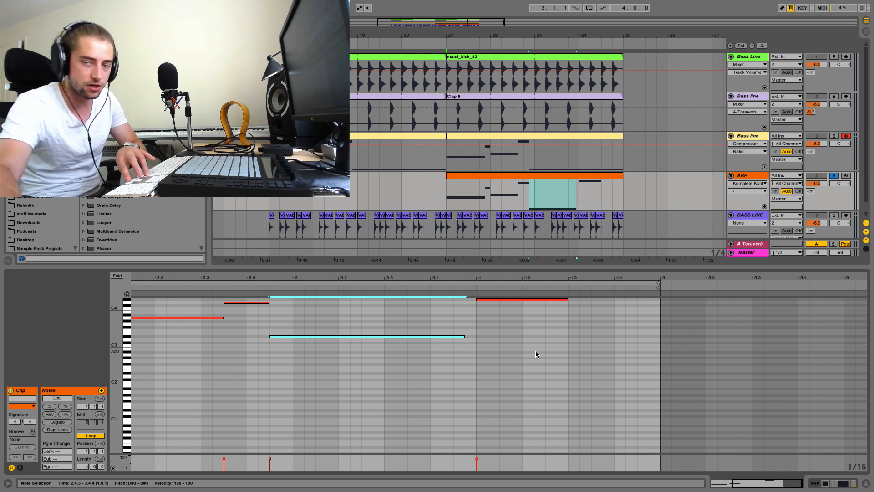
{"action": "left_click", "coordinate": [561, 337]}
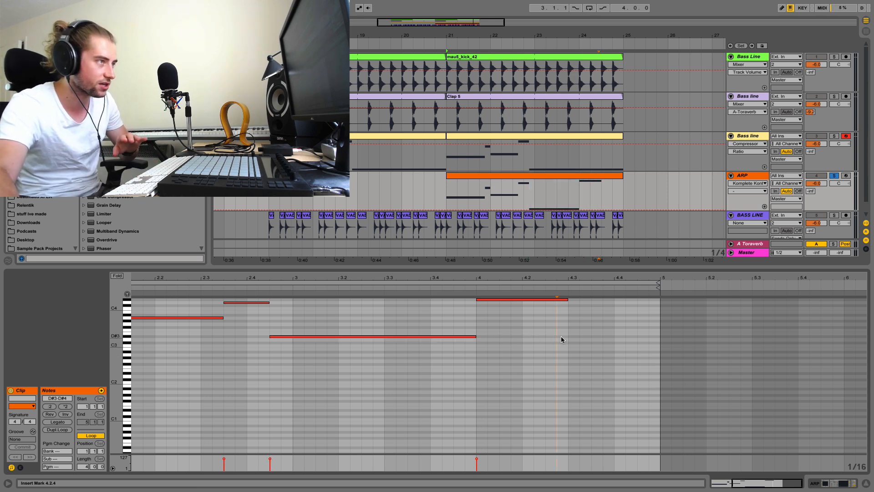
- Duplicate the D#4 note to 4.3.1, making the copy a one-beat note one octave lower at D#3
{"action": "left_click", "coordinate": [558, 299]}
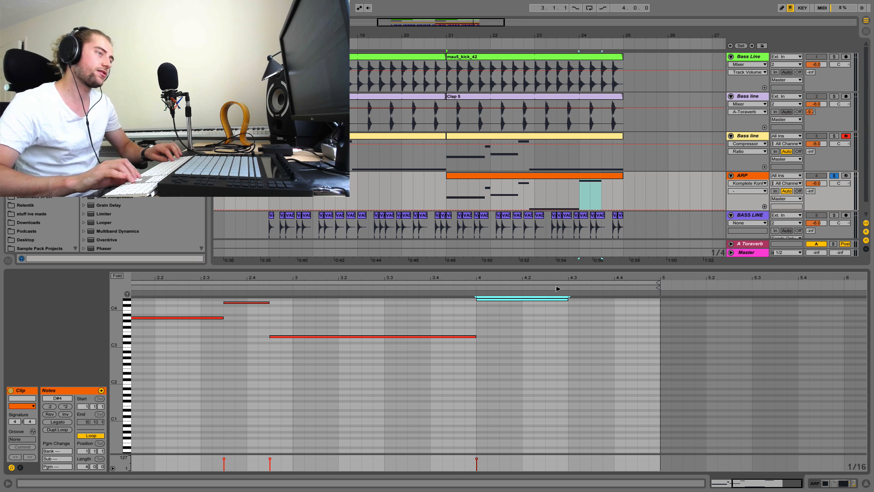
{"action": "key", "text": "ctrl+d"}
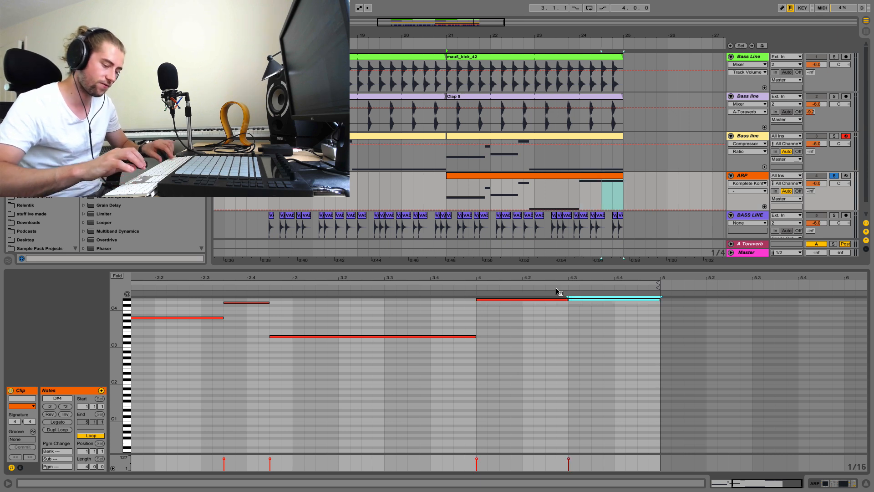
{"action": "key", "text": "shift+Left"}
{"action": "key", "text": "shift+Left"}
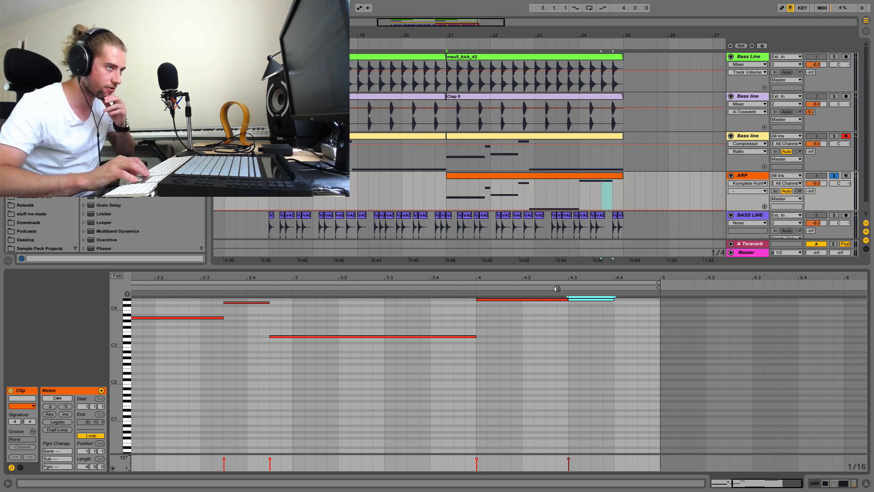
{"action": "key", "text": "shift+Down"}
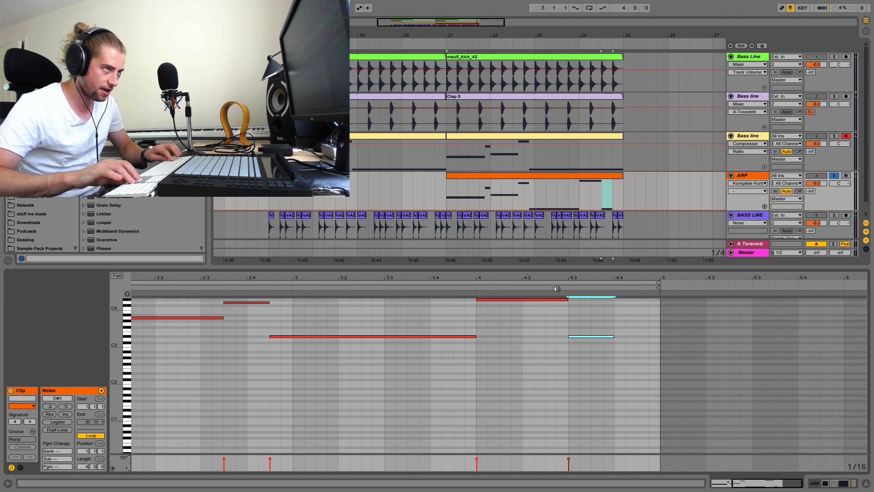
- Try the one-beat note at 4.3.1 on pitches up to B3 and return it to D#3
{"action": "key", "text": "Up"}
{"action": "key", "text": "Up"}
{"action": "key", "text": "Up"}
{"action": "key", "text": "Up"}
{"action": "key", "text": "Up"}
{"action": "key", "text": "Up"}
{"action": "key", "text": "Up"}
{"action": "key", "text": "Up"}
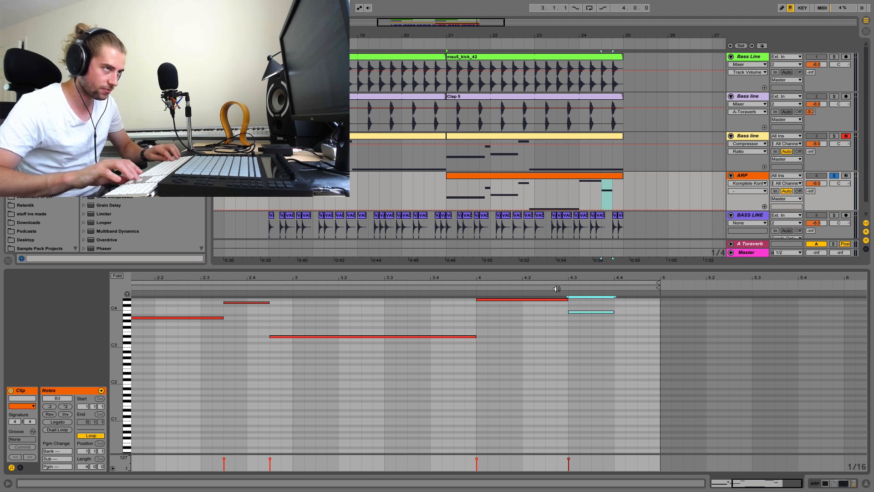
{"action": "key", "text": "Down"}
{"action": "key", "text": "Down"}
{"action": "key", "text": "Down"}
{"action": "key", "text": "Down"}
{"action": "key", "text": "Down"}
{"action": "key", "text": "Down"}
{"action": "key", "text": "Down"}
{"action": "key", "text": "Down"}
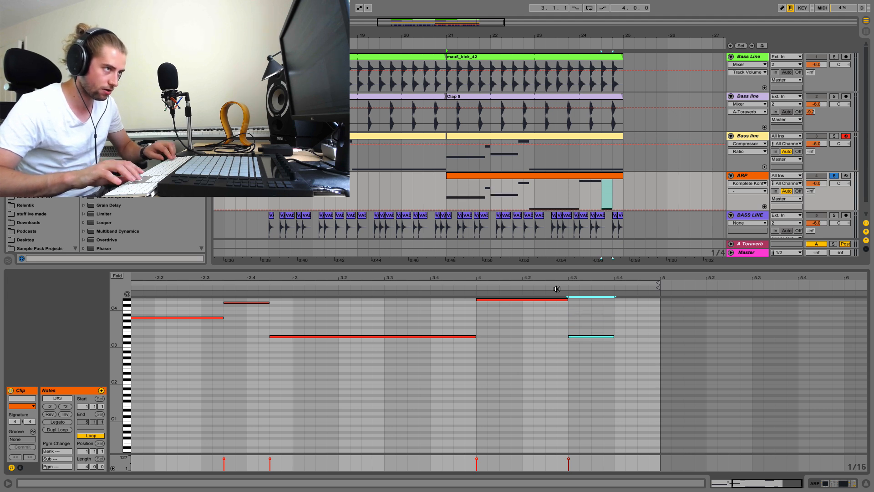
- Duplicate the one-beat D#3 note to 4.4.1 and lower the copy one octave to D#2
{"action": "key", "text": "ctrl+d"}
{"action": "key", "text": "shift+Down"}
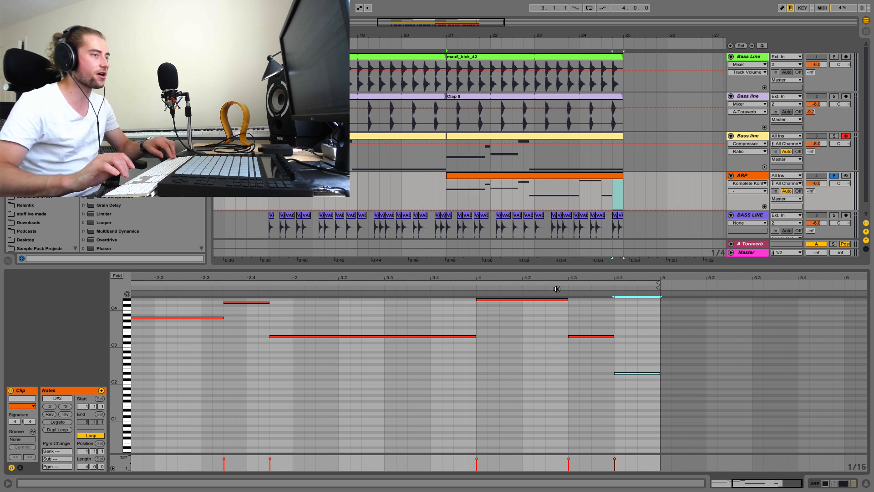
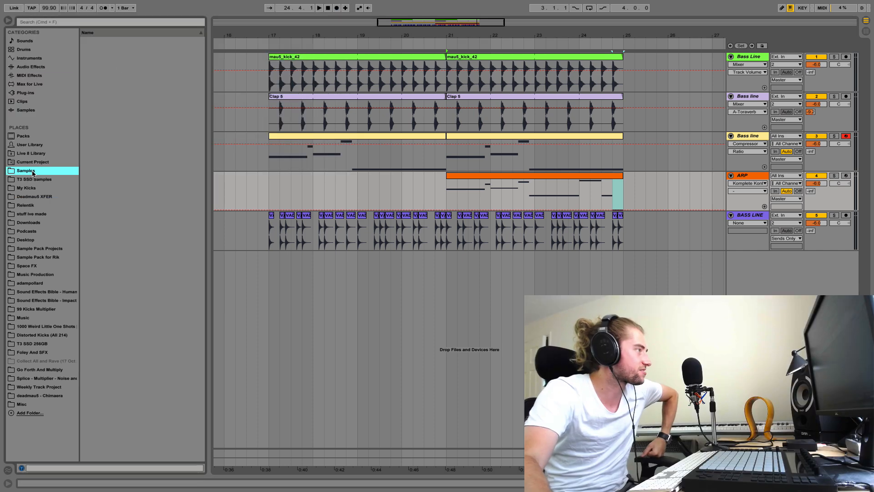
- Find the White Noise samples under FX in the Cymatics - Future Bass Bonuses folder of T3 SSD Samples
{"action": "left_click", "coordinate": [83, 76]}
{"action": "left_click", "coordinate": [42, 179]}
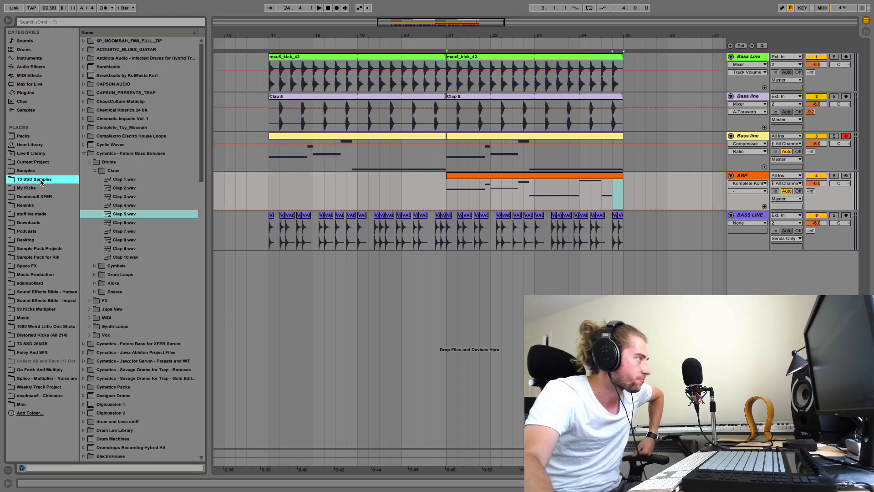
{"action": "left_click", "coordinate": [43, 171]}
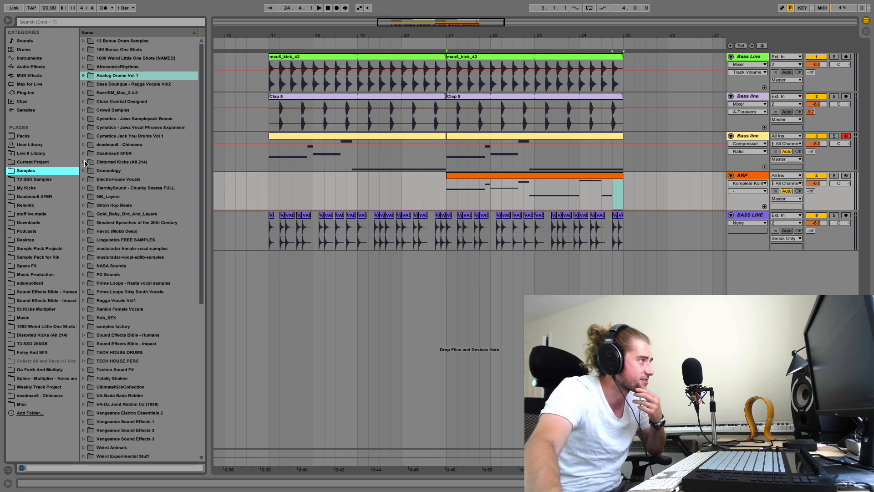
{"action": "left_click", "coordinate": [54, 180]}
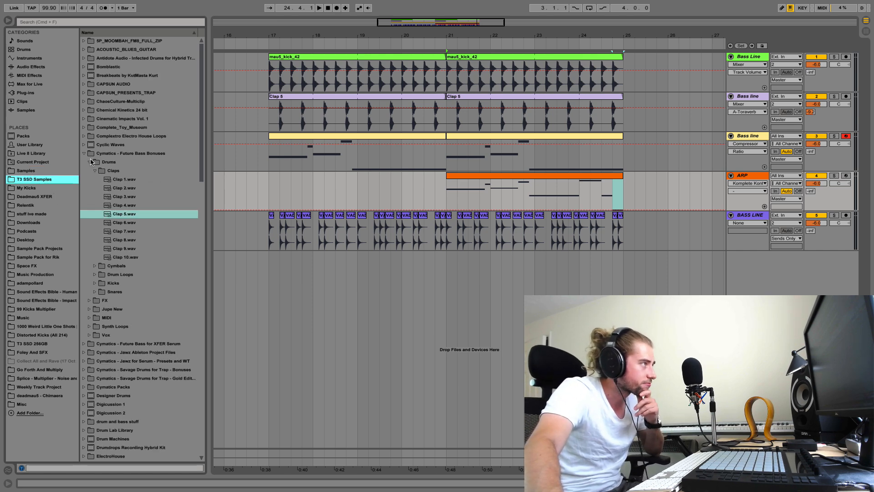
{"action": "left_click", "coordinate": [90, 161]}
{"action": "left_click", "coordinate": [90, 171]}
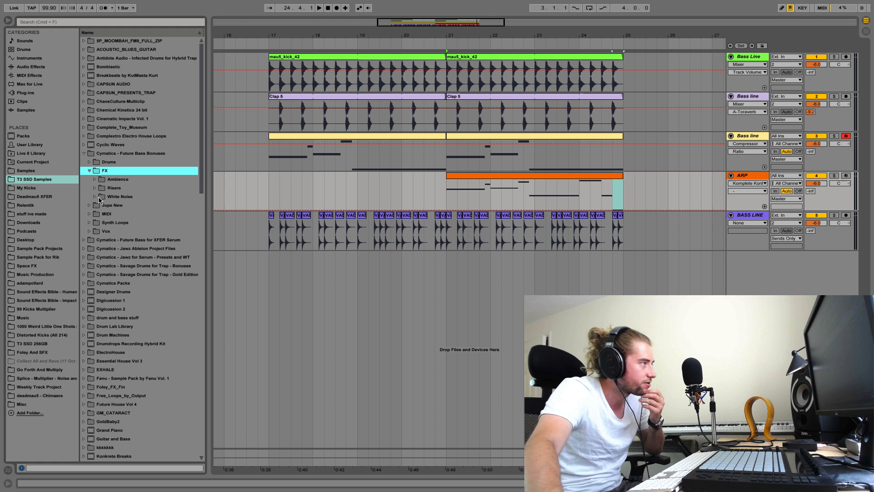
{"action": "left_click", "coordinate": [95, 197]}
- Audition the white noise samples, from White Noise 1.wav to White Noise 5.wav
{"action": "left_click", "coordinate": [124, 223]}
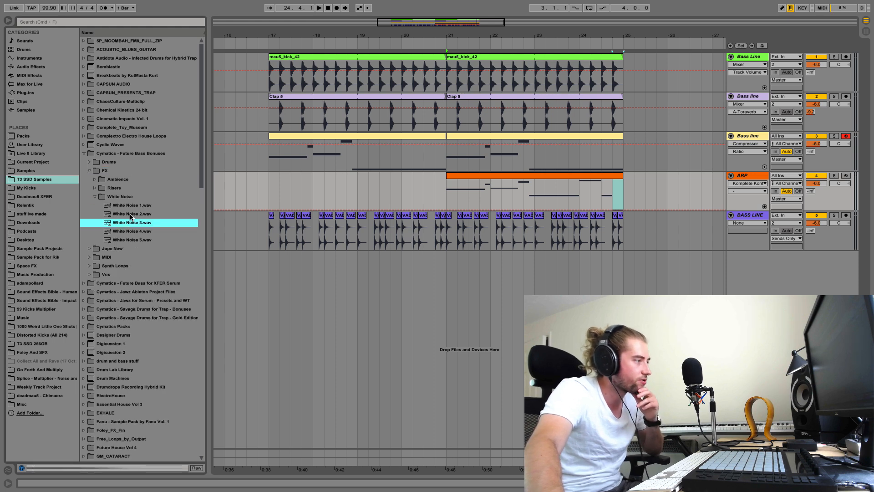
{"action": "left_click", "coordinate": [130, 215]}
{"action": "left_click", "coordinate": [132, 205]}
{"action": "left_click", "coordinate": [132, 232]}
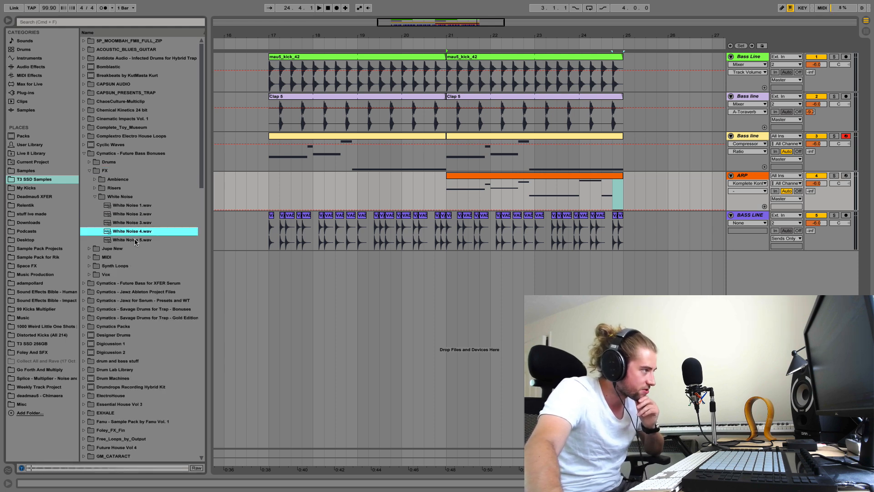
{"action": "left_click", "coordinate": [139, 238]}
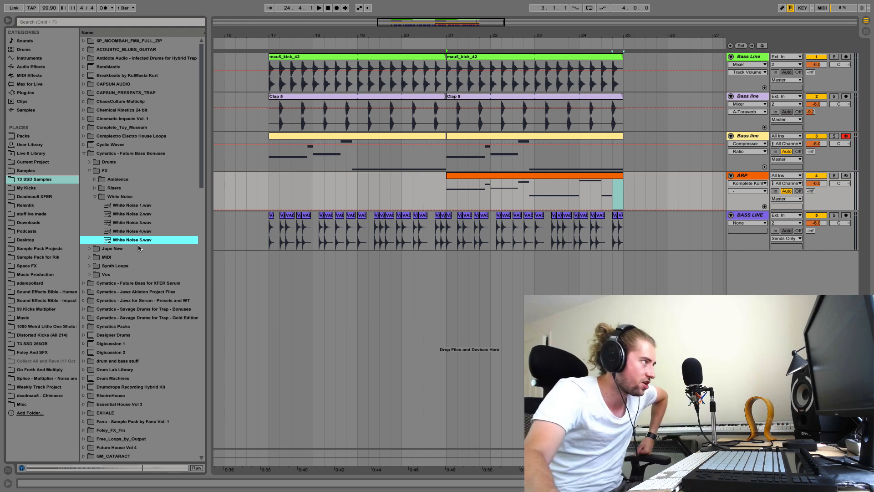
- Place White Noise 5.wav on a new audio track at bar 17 and turn off warping for the clip
{"action": "left_click_drag", "start_coordinate": [138, 244], "coordinate": [267, 261]}
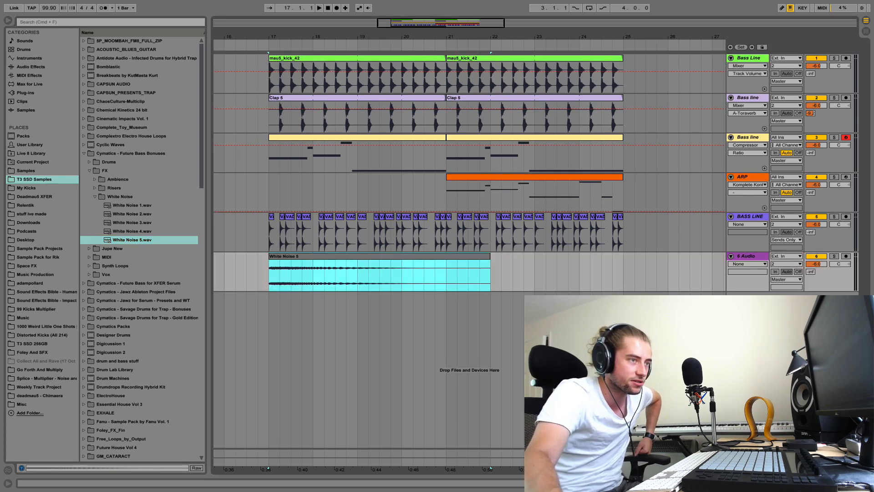
{"action": "left_click", "coordinate": [866, 483]}
{"action": "left_click", "coordinate": [101, 399]}
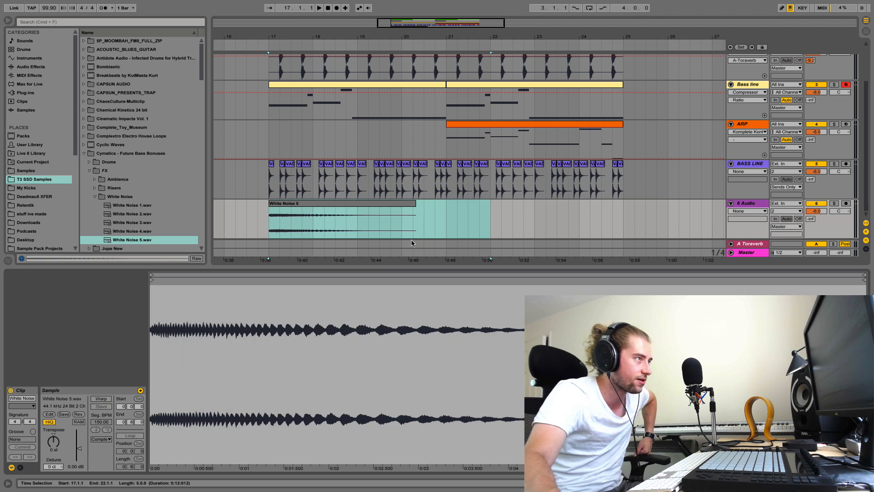
{"action": "key", "text": "super+alt+l"}
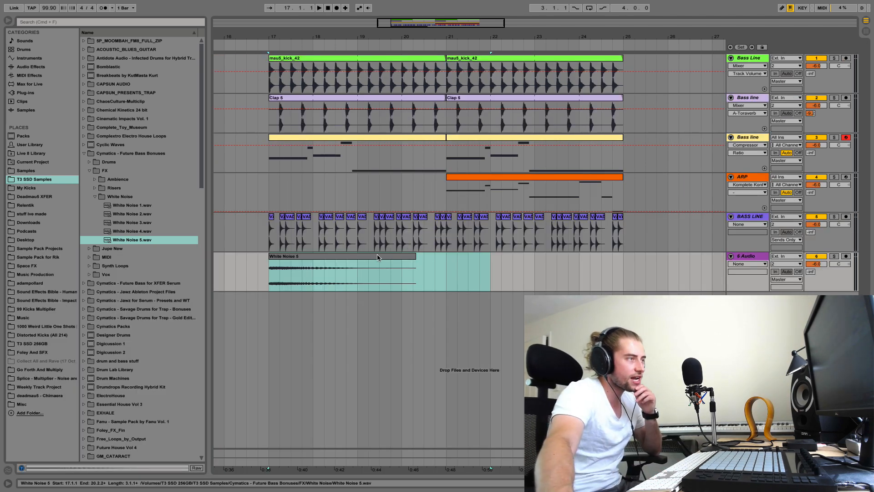
- Duplicate the four bars from 17 to 21 on the white noise track so a second clip starts at bar 21
{"action": "left_click", "coordinate": [449, 268]}
{"action": "left_click_drag", "start_coordinate": [450, 265], "coordinate": [271, 265]}
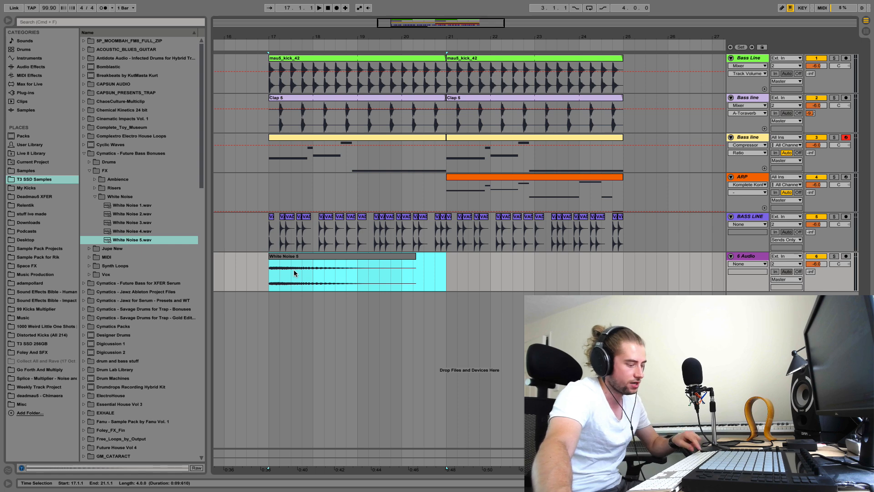
{"action": "key", "text": "super+d"}
- Transpose the White Noise 5 clip at bar 21 to -7 st and delete its tail beyond bar 25
{"action": "double_click", "coordinate": [463, 278]}
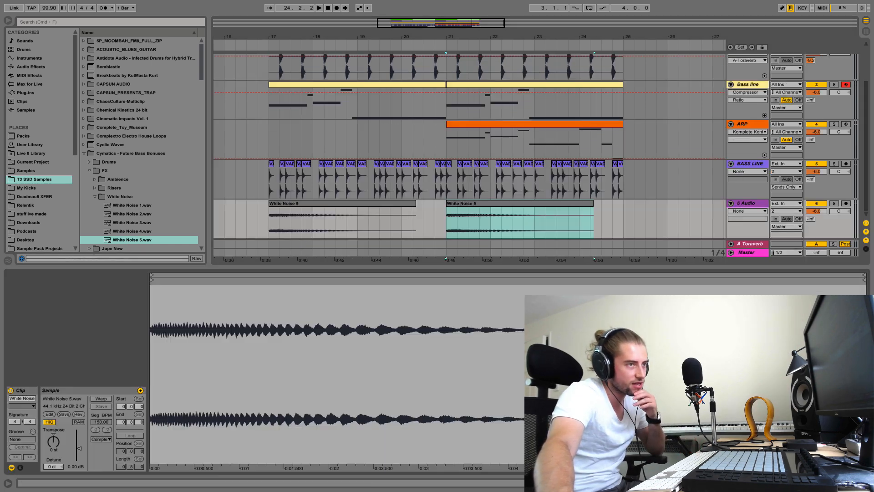
{"action": "left_click_drag", "start_coordinate": [53, 441], "coordinate": [53, 458]}
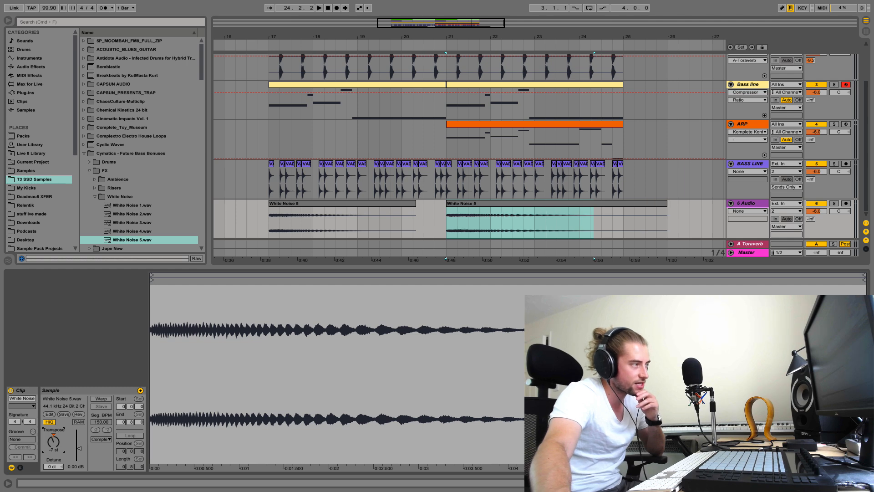
{"action": "left_click_drag", "start_coordinate": [677, 220], "coordinate": [619, 222]}
{"action": "key", "text": "Delete"}
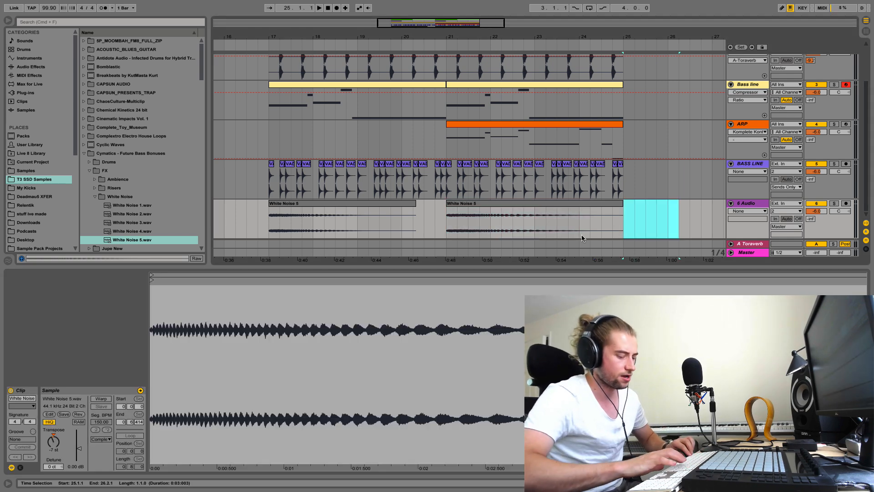
- Hide the clip detail view and colour the White Noise 5 clip at bar 21 yellow
{"action": "key", "text": "super+alt+l"}
{"action": "right_click", "coordinate": [567, 257]}
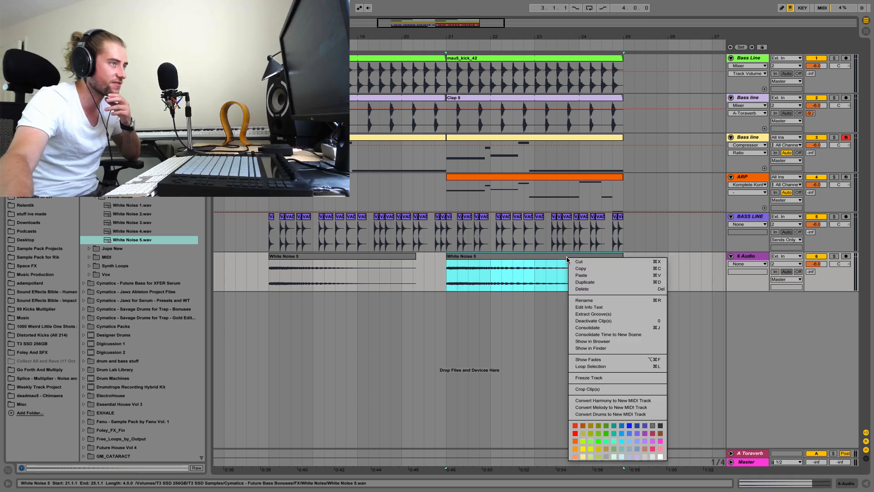
{"action": "left_click", "coordinate": [582, 442]}
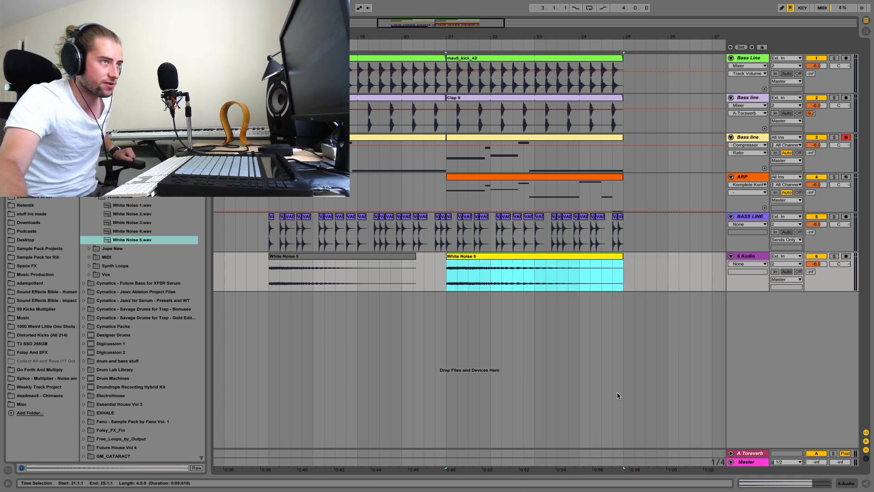
- Colour the 6 Audio track and its White Noise 5 clip at bar 17 white
{"action": "right_click", "coordinate": [744, 257]}
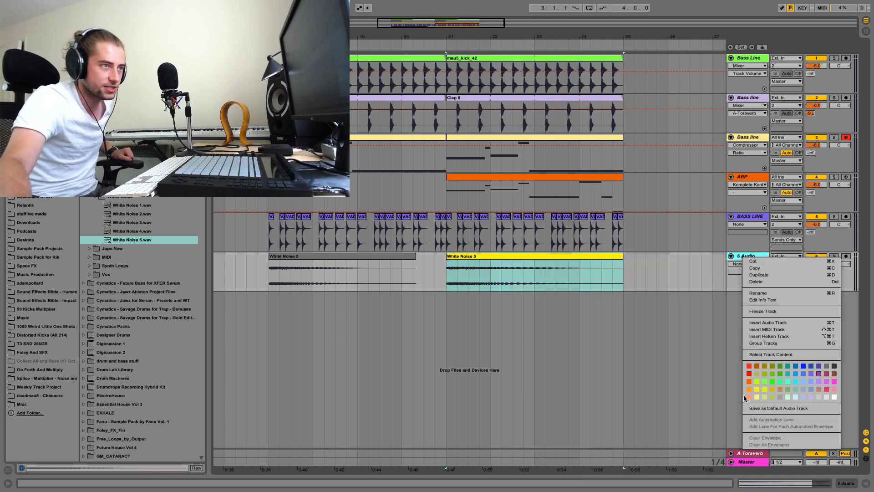
{"action": "left_click", "coordinate": [834, 396]}
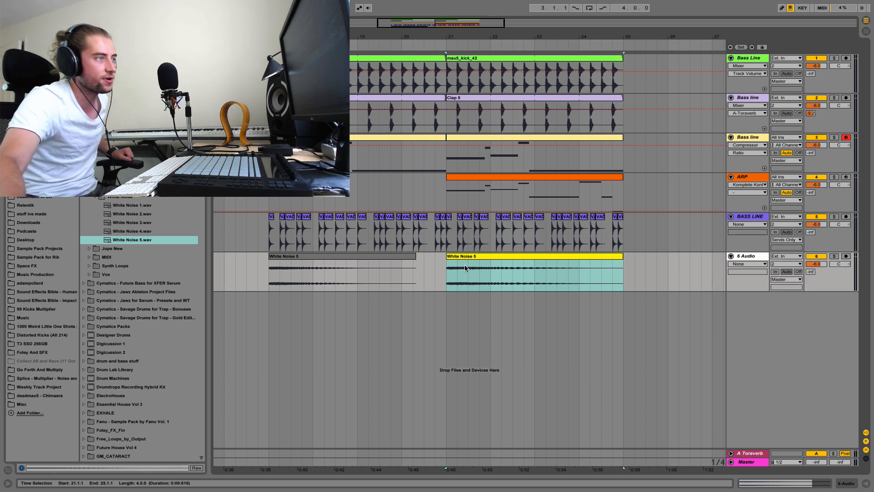
{"action": "right_click", "coordinate": [402, 257]}
{"action": "left_click", "coordinate": [495, 455]}
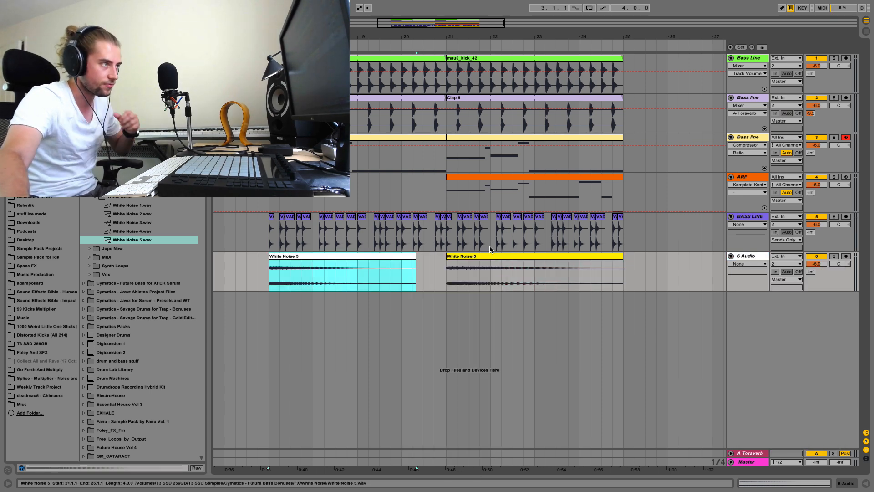
- Recolour the White Noise 5 clip at bar 21 pale blue to distinguish it from the clip at bar 17
{"action": "right_click", "coordinate": [485, 258]}
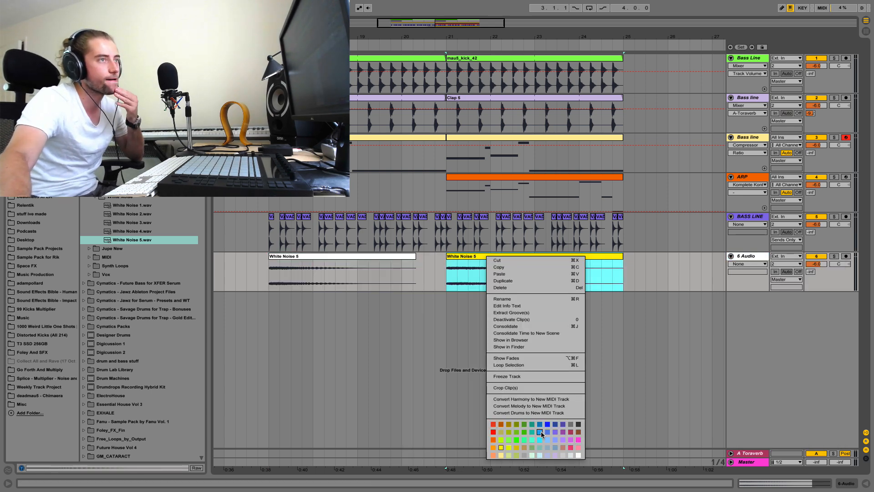
{"action": "left_click", "coordinate": [526, 457]}
{"action": "right_click", "coordinate": [535, 259]}
{"action": "left_click", "coordinate": [598, 457]}
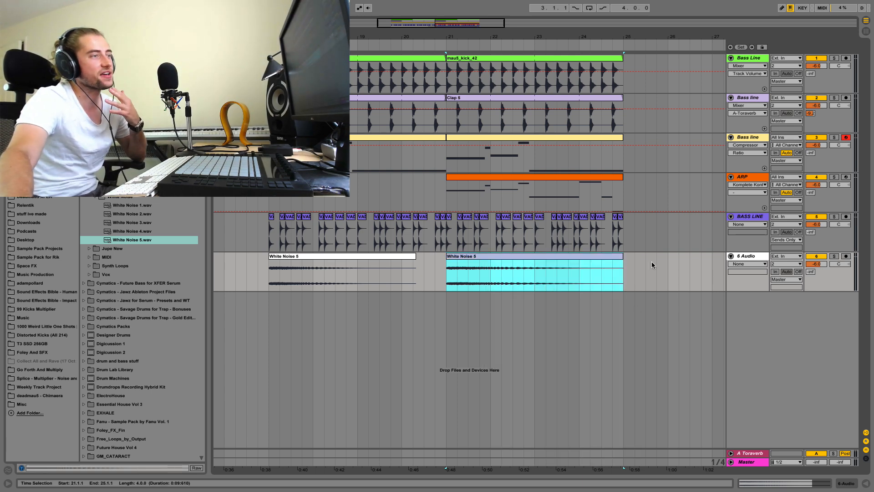
{"action": "left_click", "coordinate": [652, 262]}
{"action": "left_click", "coordinate": [602, 258]}
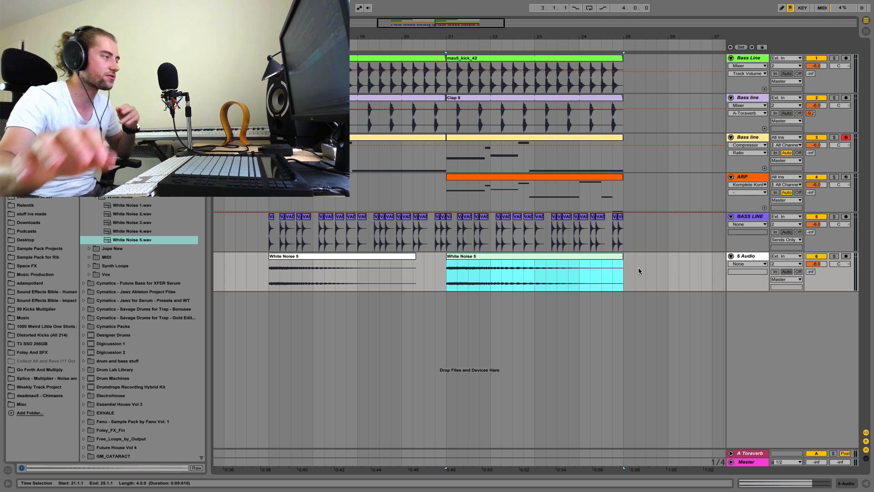
{"action": "left_click", "coordinate": [638, 269]}
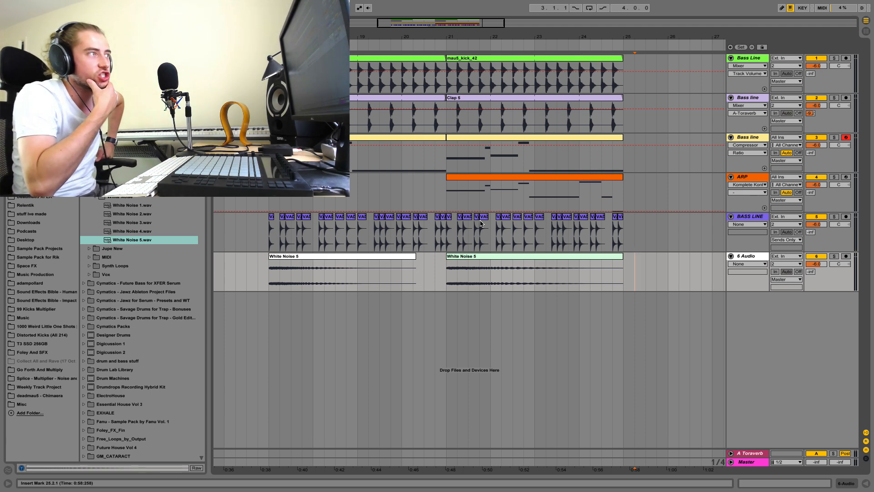
{"action": "mouse_move", "coordinate": [431, 38]}
{"action": "left_mouse_down"}
{"action": "mouse_move", "coordinate": [422, 28]}
{"action": "mouse_move", "coordinate": [422, 38]}
{"action": "left_mouse_up"}
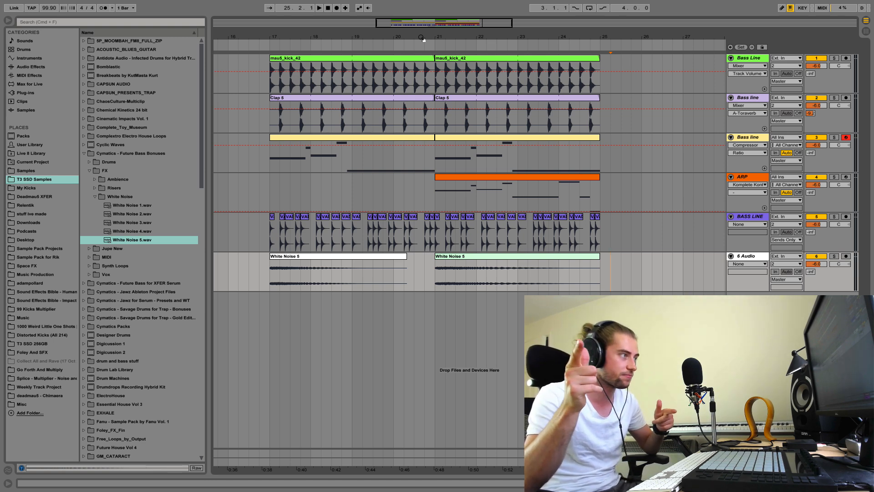
- Browse the Cymatics - Future Bass Bonuses sample folder down to its Drums, Drum Loops, Hihat Loops subfolder
{"action": "left_click", "coordinate": [96, 180]}
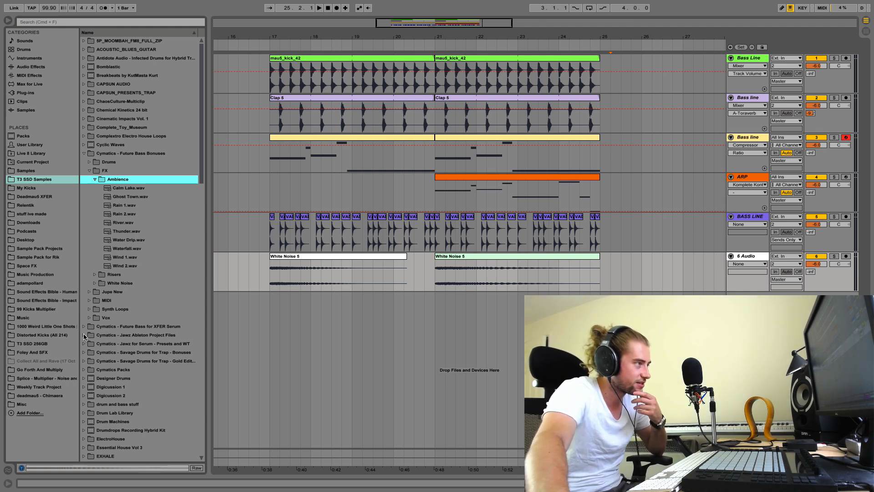
{"action": "left_click", "coordinate": [90, 171]}
{"action": "left_click", "coordinate": [90, 162]}
{"action": "left_click", "coordinate": [95, 188]}
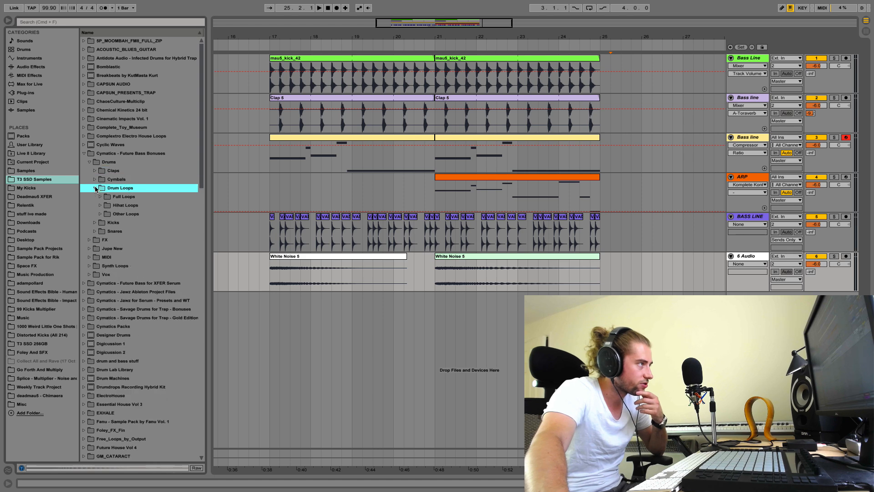
{"action": "left_click", "coordinate": [100, 205]}
- Audition Hihat Loops 8, 6, 4 and 2 from the Hihat Loops folder
{"action": "left_click", "coordinate": [157, 283]}
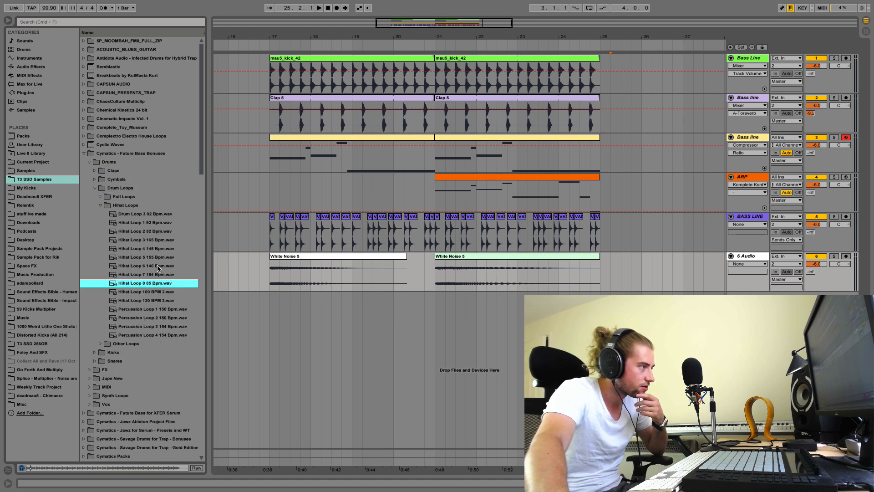
{"action": "left_click", "coordinate": [156, 266]}
{"action": "left_click", "coordinate": [155, 250]}
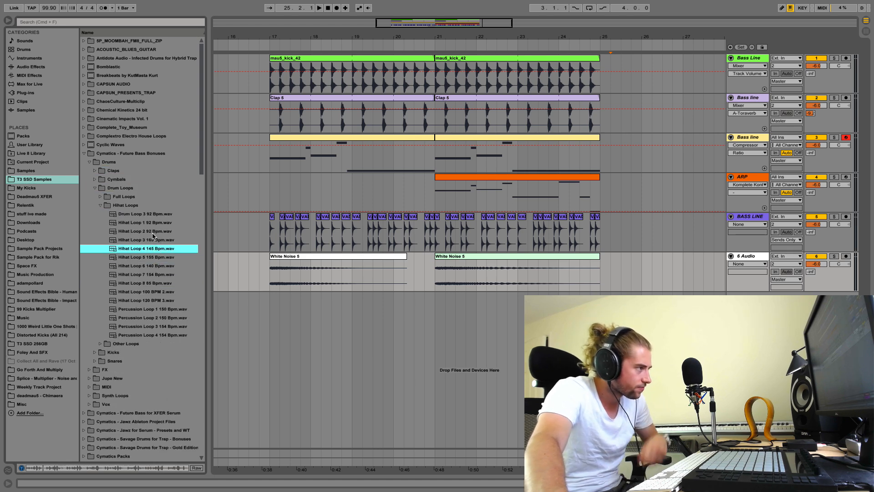
{"action": "left_click", "coordinate": [153, 233]}
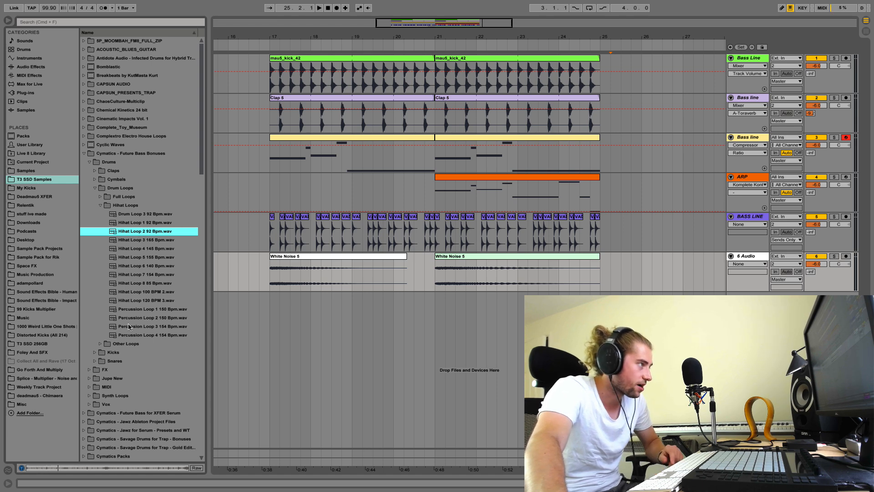
- Place Hihat Loop 2 92 Bpm on a new audio track at bar 17 and extend the clip to bar 25
{"action": "left_click_drag", "start_coordinate": [141, 231], "coordinate": [273, 316]}
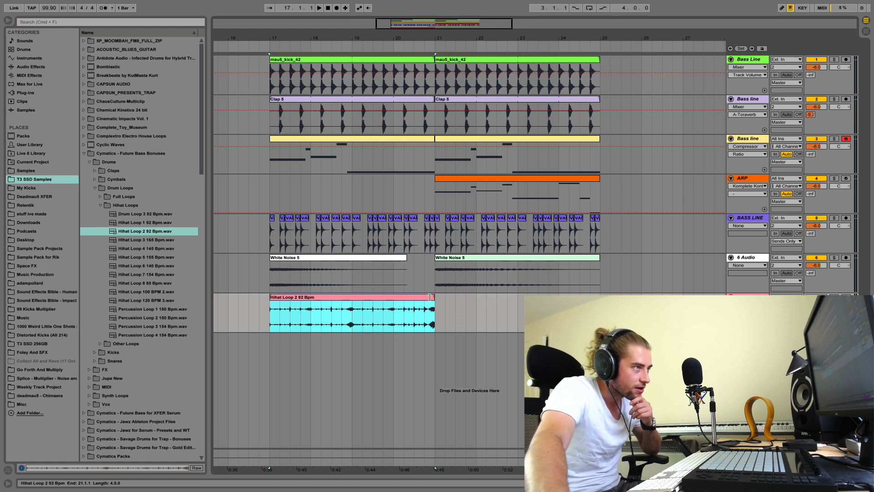
{"action": "left_click_drag", "start_coordinate": [430, 297], "coordinate": [662, 307]}
{"action": "left_click", "coordinate": [600, 299]}
{"action": "left_click", "coordinate": [757, 299]}
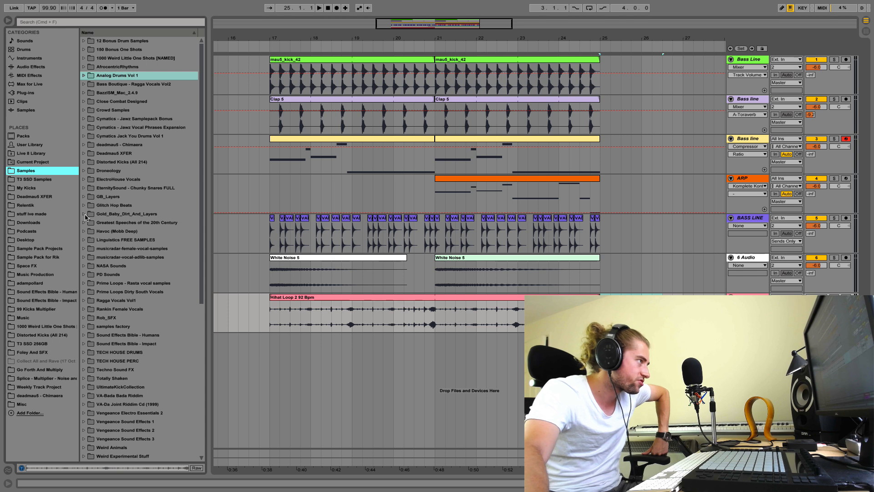
- Look through the Gold_Baby_Dirt_And_Layers subfolders in the Samples place for another loop
{"action": "left_click", "coordinate": [85, 213]}
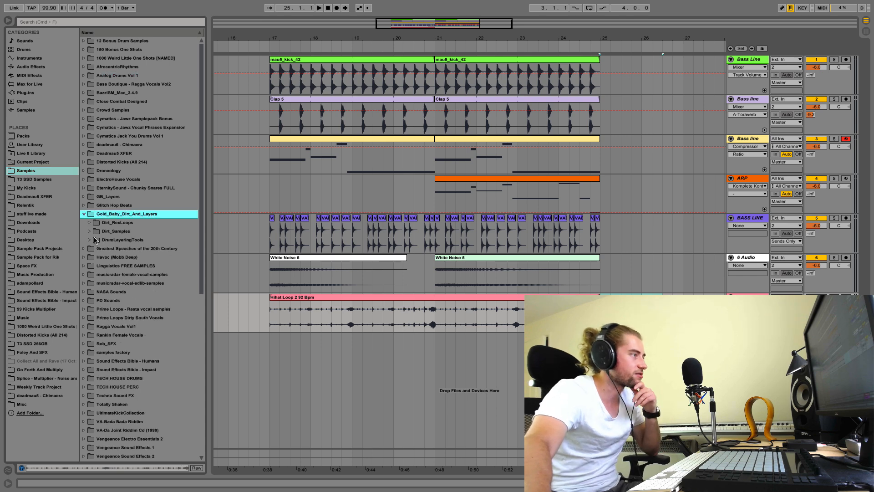
{"action": "left_click", "coordinate": [89, 231]}
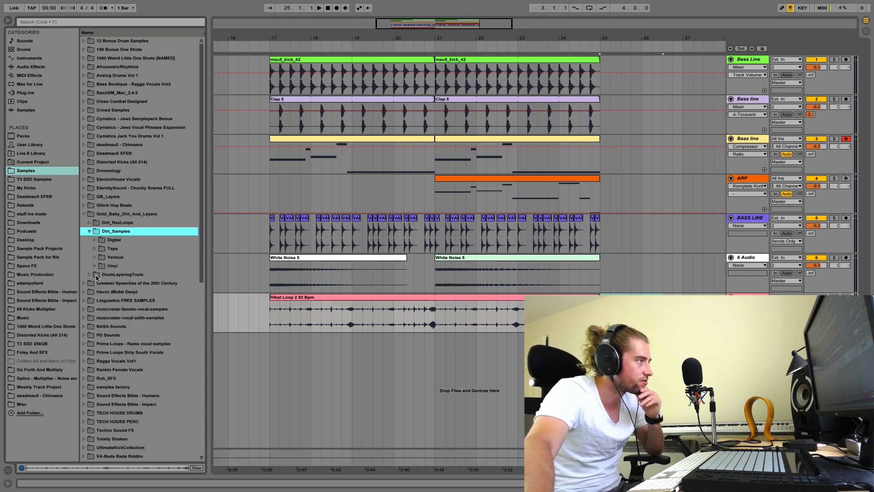
{"action": "left_click", "coordinate": [90, 231]}
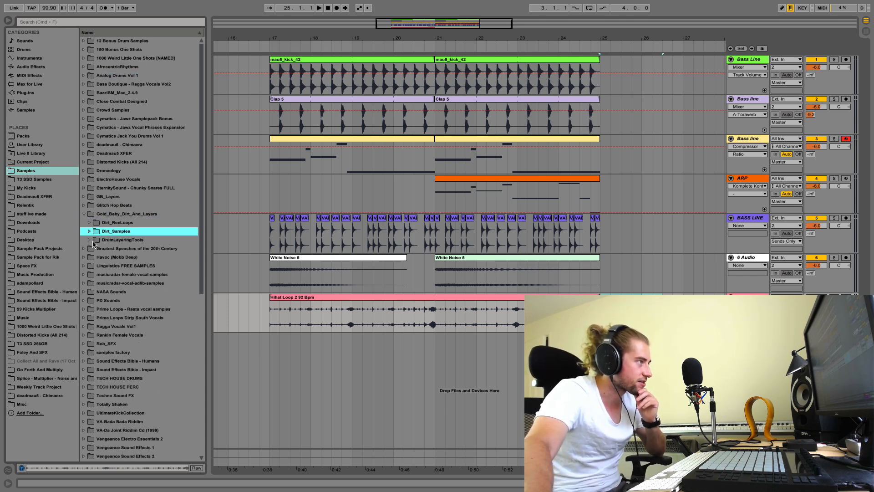
{"action": "left_click", "coordinate": [90, 242]}
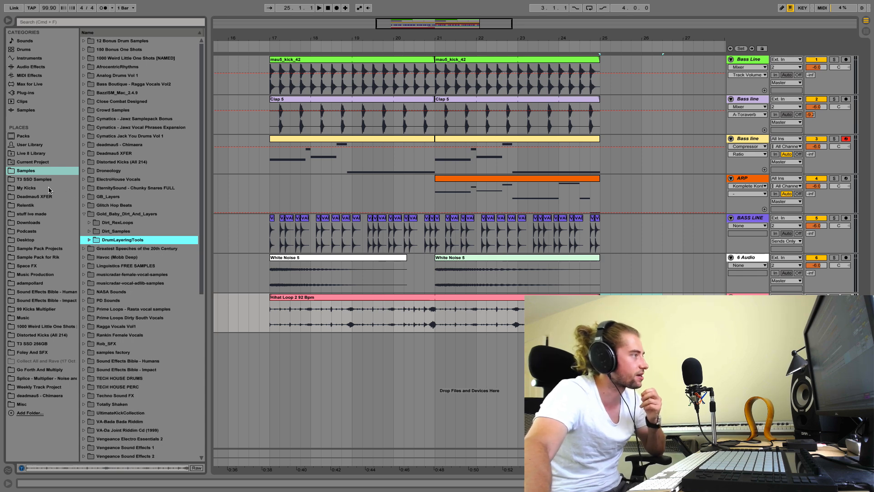
- Return to the T3 SSD Samples place and look through the CAPSUN_PRESENTS_TRAP sounds and FX folder
{"action": "left_click", "coordinate": [73, 179]}
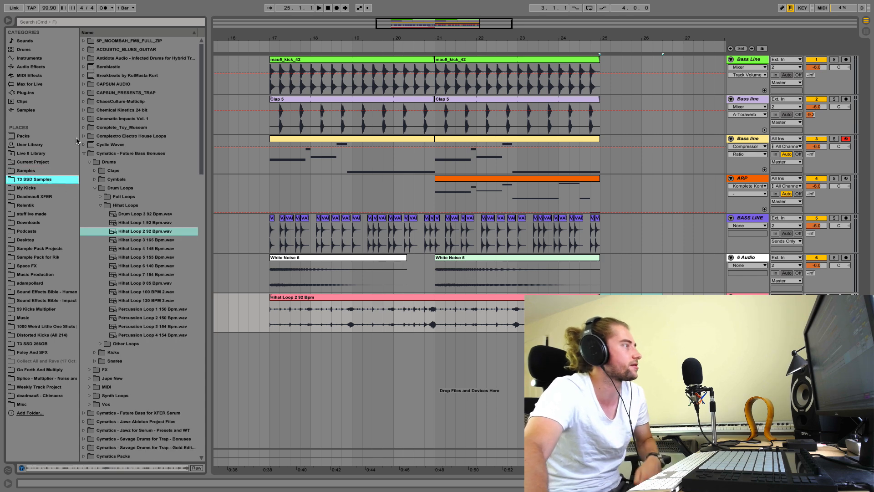
{"action": "left_click", "coordinate": [83, 93]}
{"action": "left_click", "coordinate": [90, 119]}
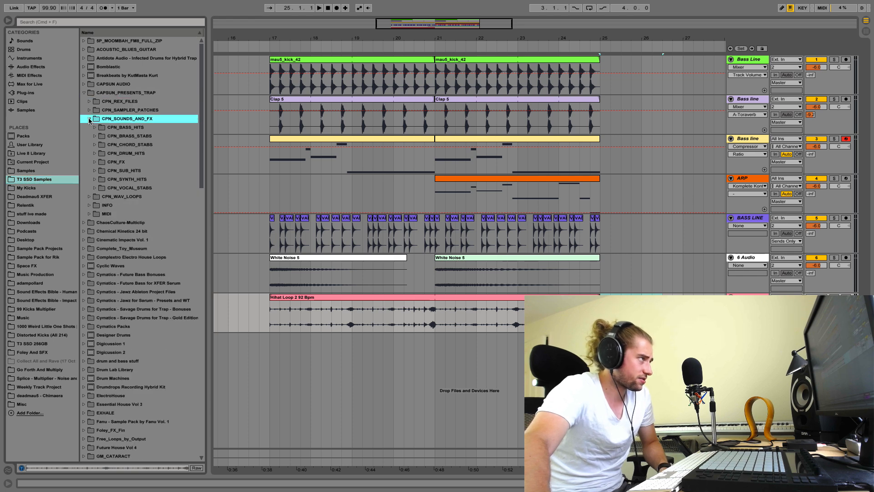
{"action": "left_click", "coordinate": [84, 93]}
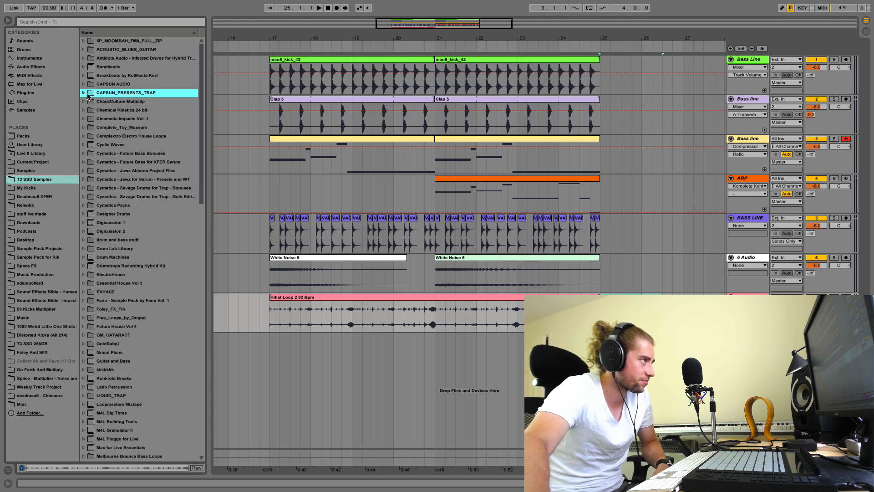
- Browse CAPSUN AUDIO to the CPA_TDDC pack, check its sounds and FX folder, and open TDDC_WAV_LPS
{"action": "left_click", "coordinate": [84, 84]}
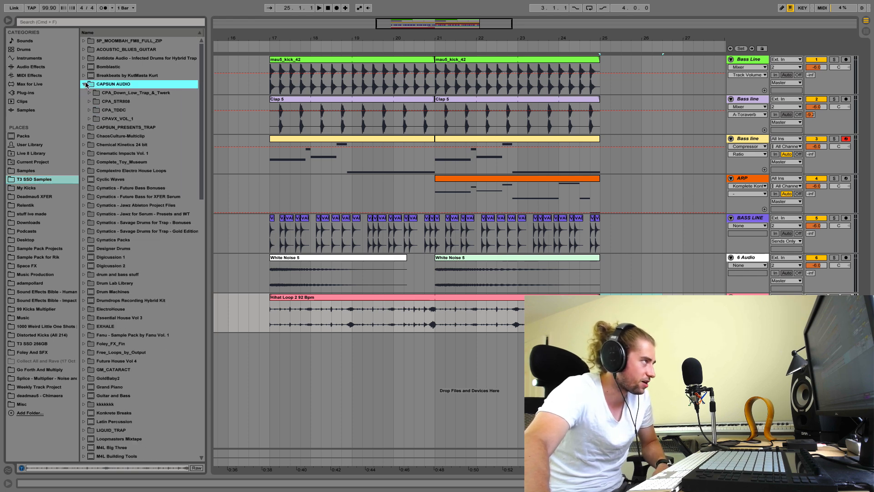
{"action": "left_click", "coordinate": [90, 110]}
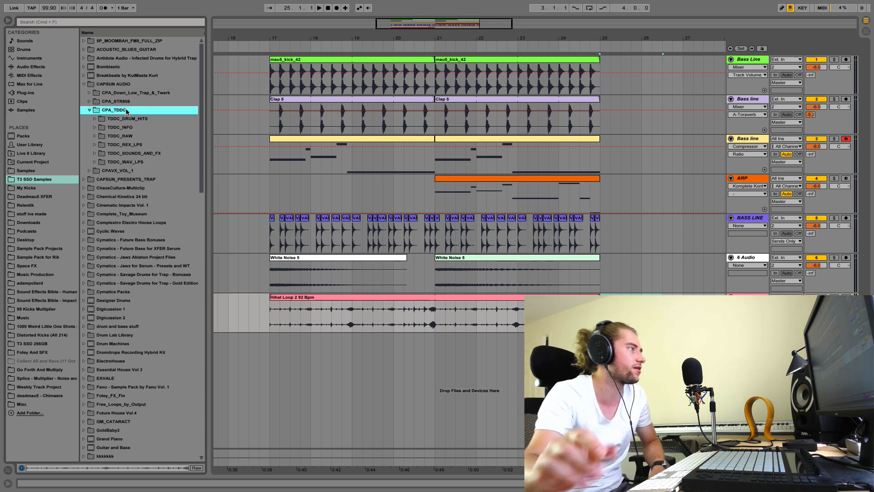
{"action": "left_click", "coordinate": [94, 154]}
{"action": "left_click", "coordinate": [100, 163]}
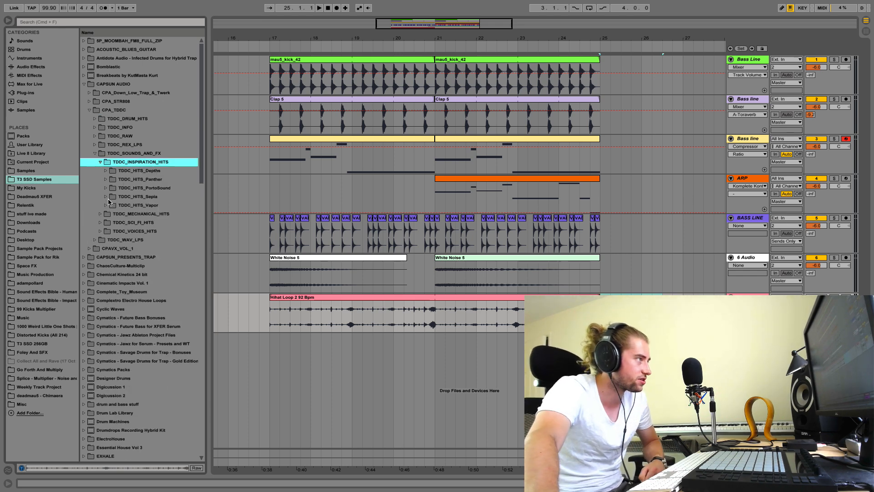
{"action": "left_click", "coordinate": [96, 153]}
{"action": "left_click", "coordinate": [95, 163]}
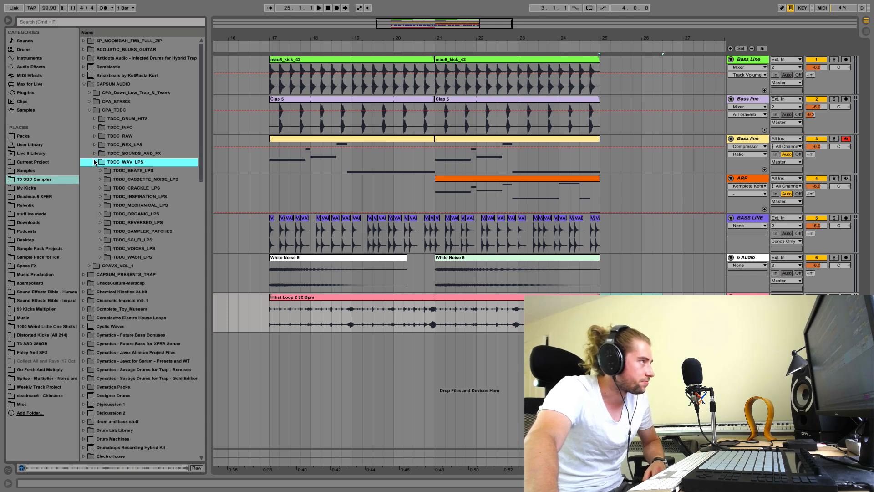
- Explore the TDDC inspiration, crackle and reversed loop folders, auditioning crackle loops from the 90 BPM set
{"action": "left_click", "coordinate": [101, 197]}
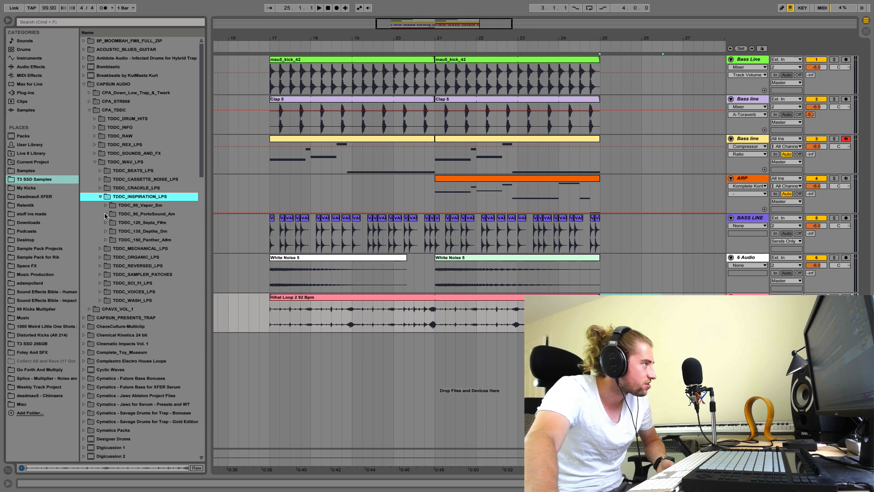
{"action": "left_click", "coordinate": [105, 214]}
{"action": "left_click", "coordinate": [100, 188]}
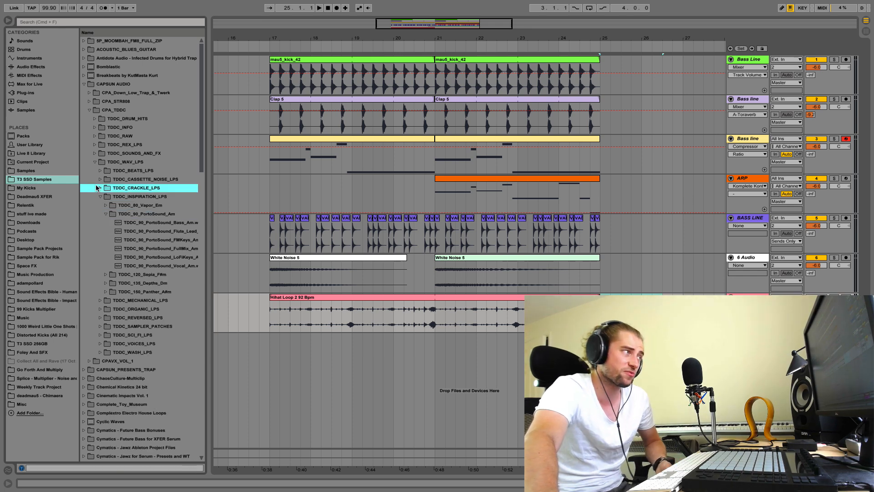
{"action": "left_click", "coordinate": [111, 206]}
{"action": "left_click", "coordinate": [106, 196]}
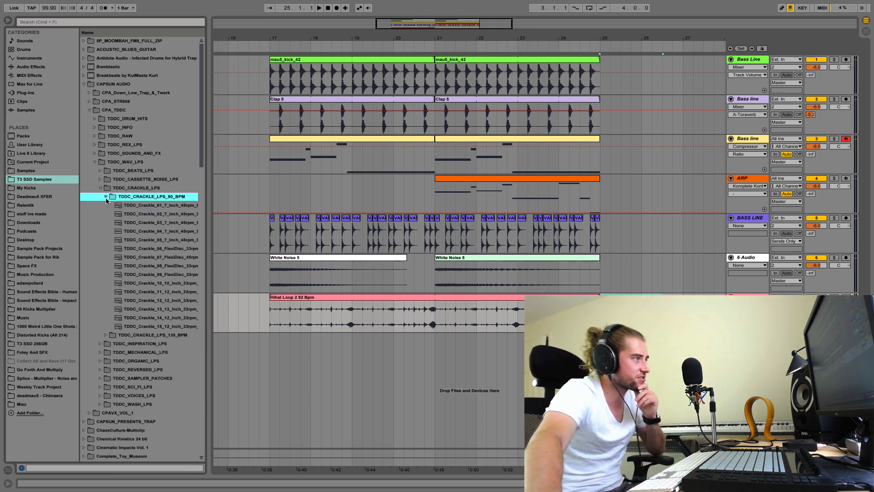
{"action": "left_click", "coordinate": [130, 249]}
{"action": "left_click", "coordinate": [147, 276]}
{"action": "scroll", "coordinate": [147, 278], "scroll_direction": "down", "scroll_amount": 4}
{"action": "left_click", "coordinate": [100, 275]}
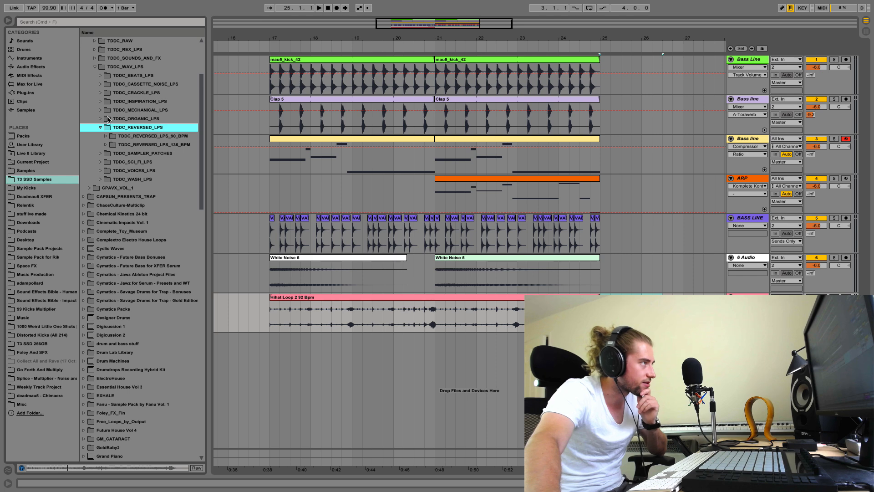
- Open the TDDC_ORGANIC_LPS_135_BPM folder and audition its Hammer, Birdsong and Bubbling loops
{"action": "left_click", "coordinate": [108, 119]}
{"action": "left_click", "coordinate": [101, 120]}
{"action": "left_click", "coordinate": [105, 135]}
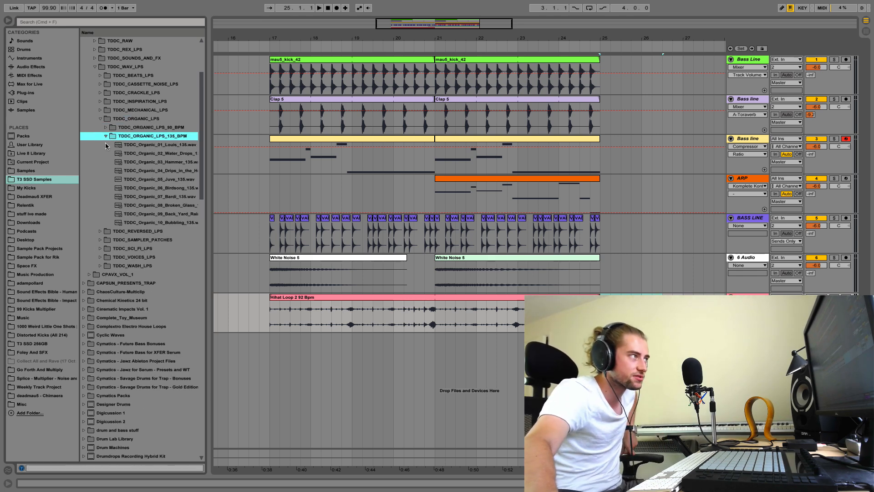
{"action": "left_click", "coordinate": [136, 161]}
{"action": "left_click", "coordinate": [157, 188]}
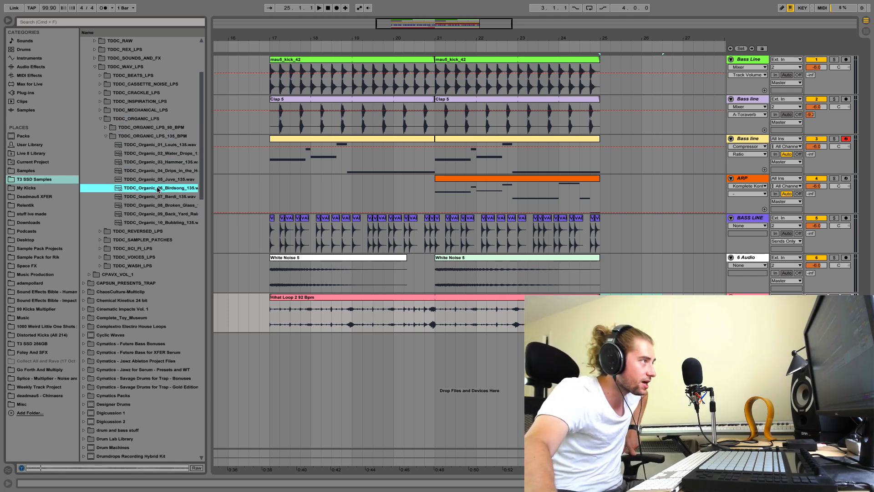
{"action": "left_click", "coordinate": [170, 223]}
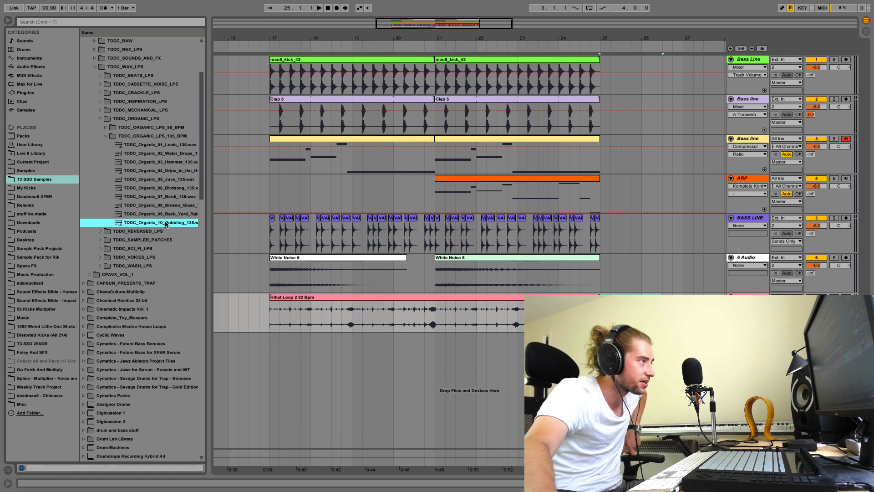
- Place the TDDC_Organic_04_Drips_in_the_House_135 loop on a new audio track at bar 17 and extend it to bar 25
{"action": "left_click", "coordinate": [168, 172]}
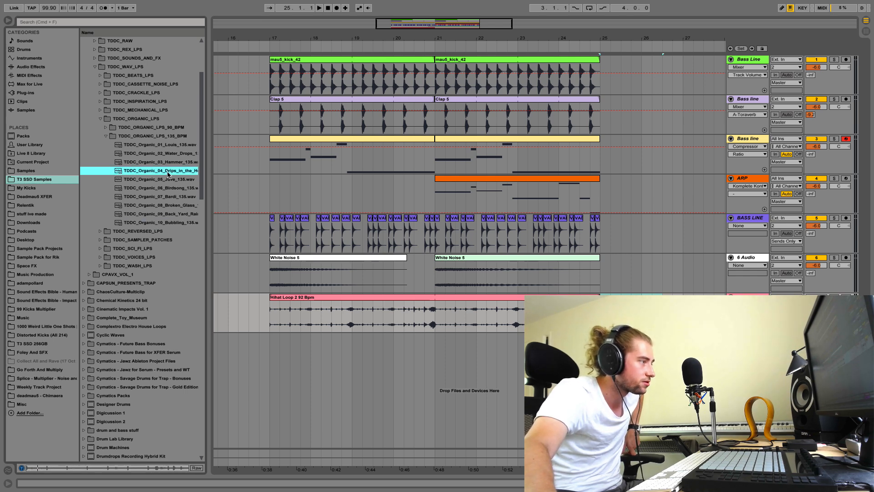
{"action": "left_click_drag", "start_coordinate": [167, 173], "coordinate": [273, 342]}
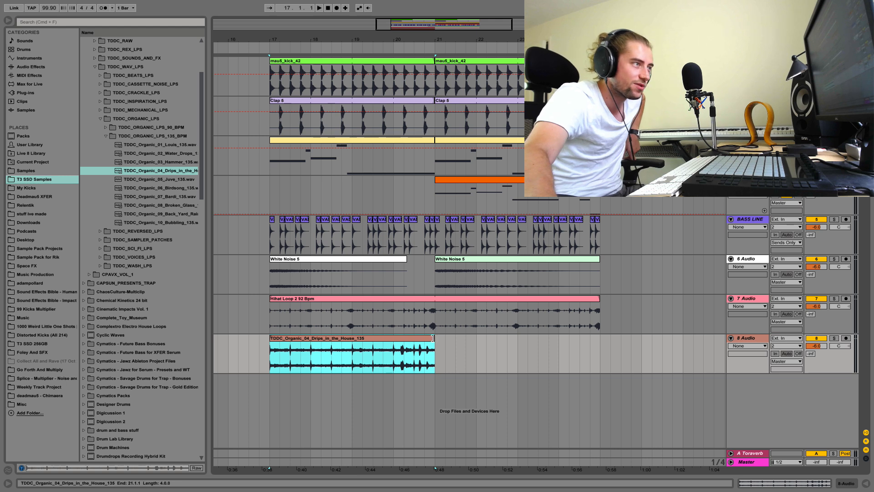
{"action": "left_click_drag", "start_coordinate": [433, 338], "coordinate": [610, 357]}
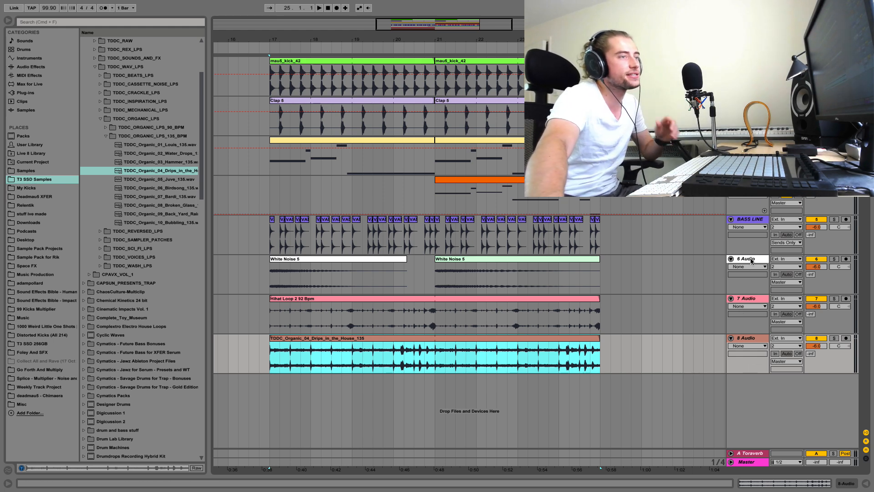
- Rename the 6 Audio track as WHITE NOISE
{"action": "left_click", "coordinate": [751, 261]}
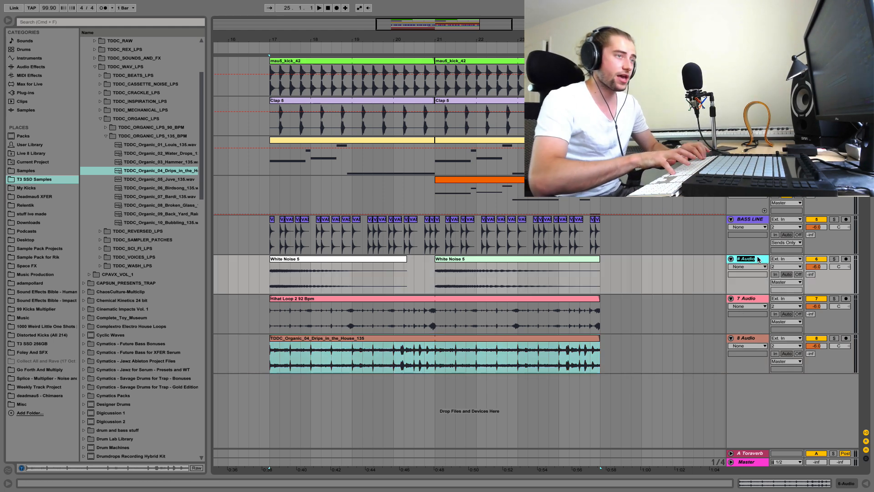
{"action": "type", "text": "WHITE N"}
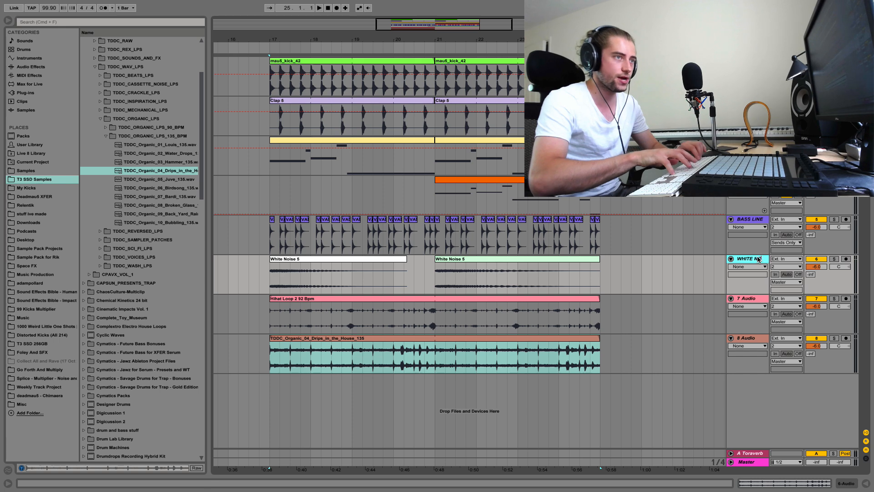
{"action": "type", "text": "OISE"}
{"action": "key", "text": "Return"}
- Rename the 7 Audio track containing the hi-hat loop as LOW HIT
{"action": "left_click", "coordinate": [749, 299]}
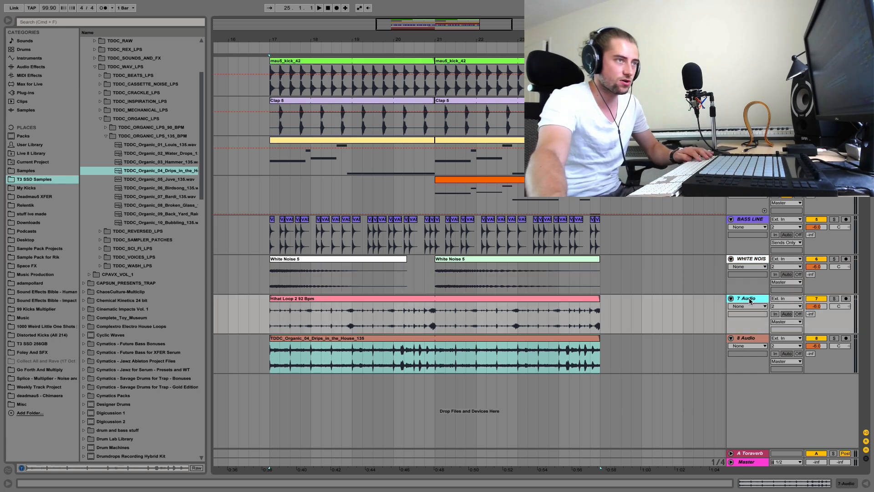
{"action": "key", "text": "super+r"}
{"action": "type", "text": "LOW HIT"}
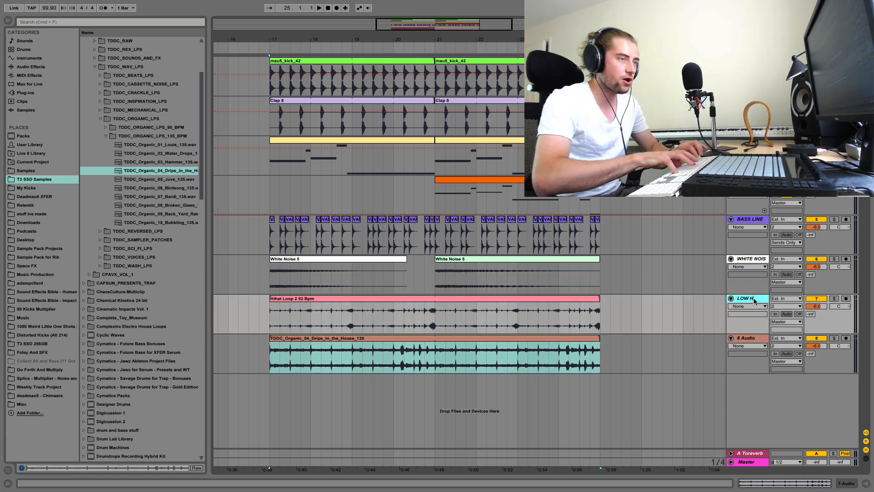
{"action": "key", "text": "Return"}
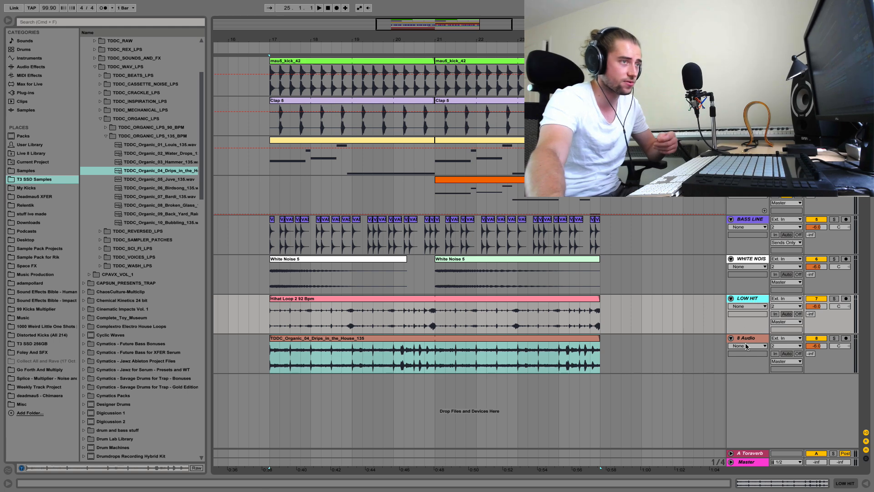
- Rename the 8 Audio track as WATER TING BRO and widen the track headers to fit the full names
{"action": "left_click", "coordinate": [765, 341]}
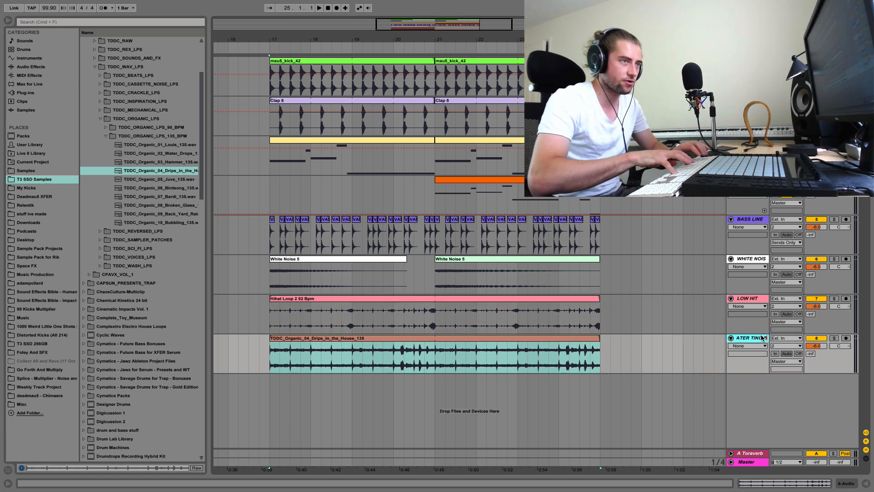
{"action": "type", "text": "BRO"}
{"action": "key", "text": "Return"}
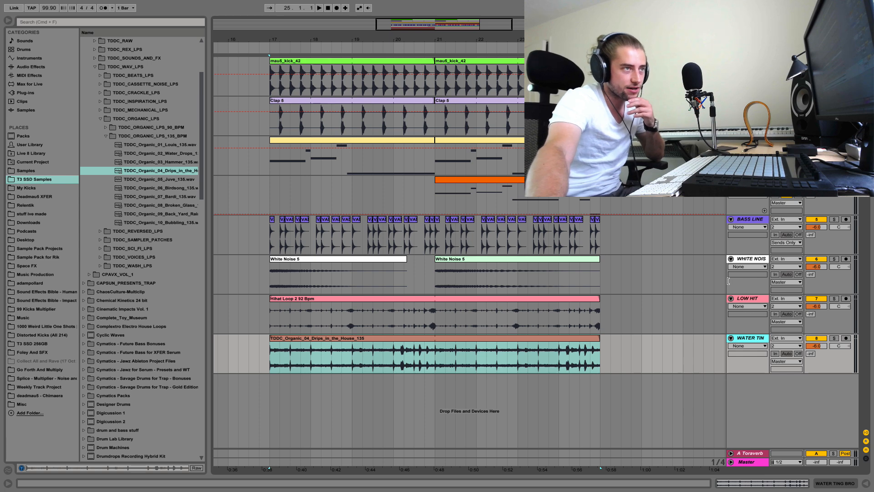
{"action": "left_click_drag", "start_coordinate": [727, 280], "coordinate": [708, 280]}
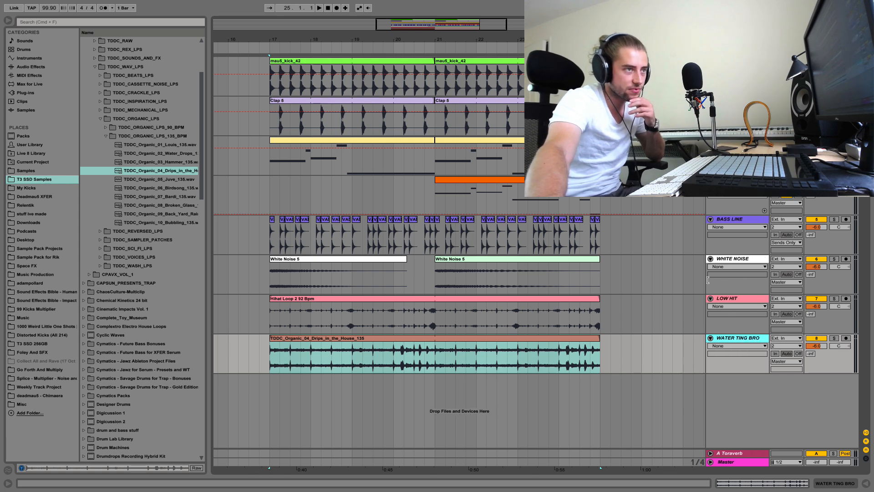
- Recolour the WATER TING BRO track and its TDDC_Organic_04_Drips_in_the_House_135 clip turquoise green
{"action": "right_click", "coordinate": [735, 342]}
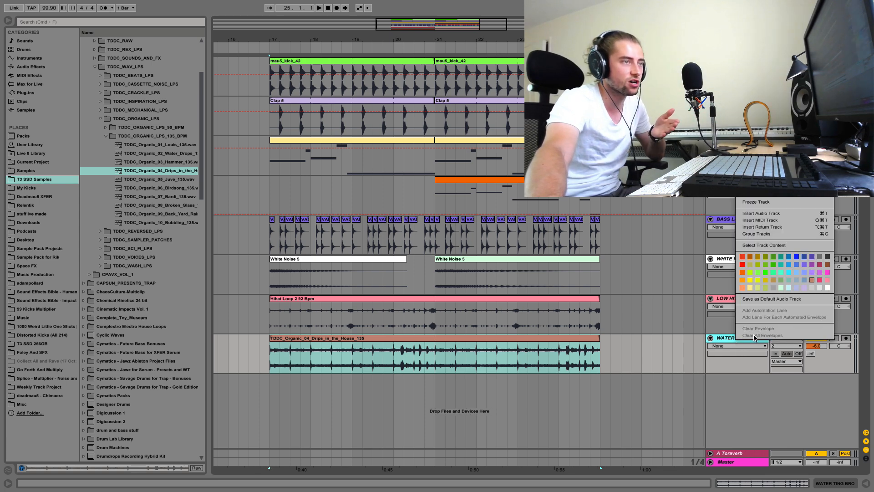
{"action": "left_click", "coordinate": [783, 272]}
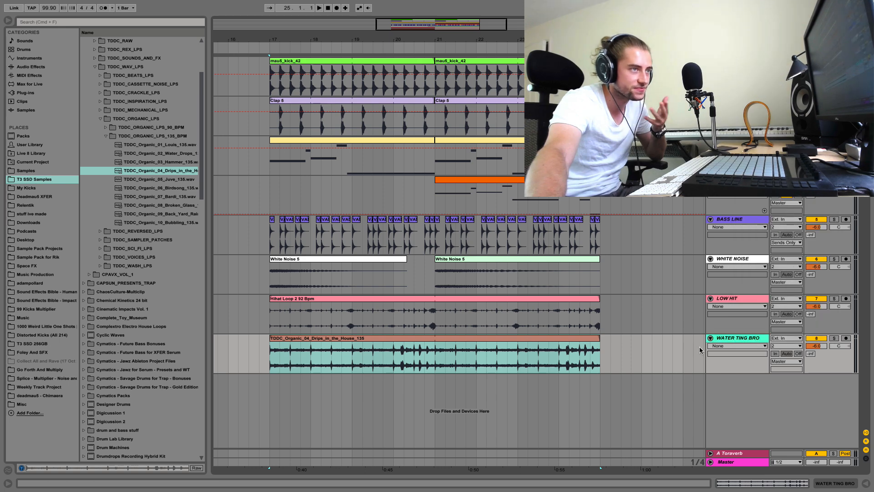
{"action": "right_click", "coordinate": [587, 339]}
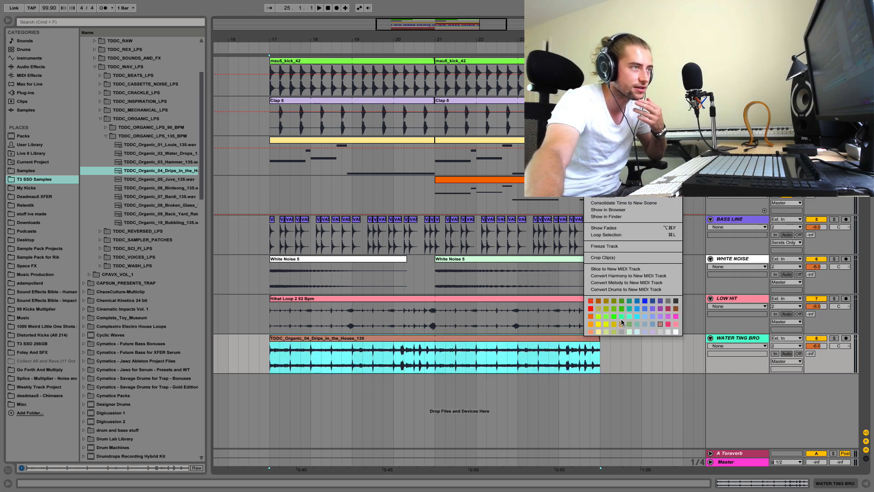
{"action": "left_click", "coordinate": [621, 319]}
{"action": "right_click", "coordinate": [586, 339]}
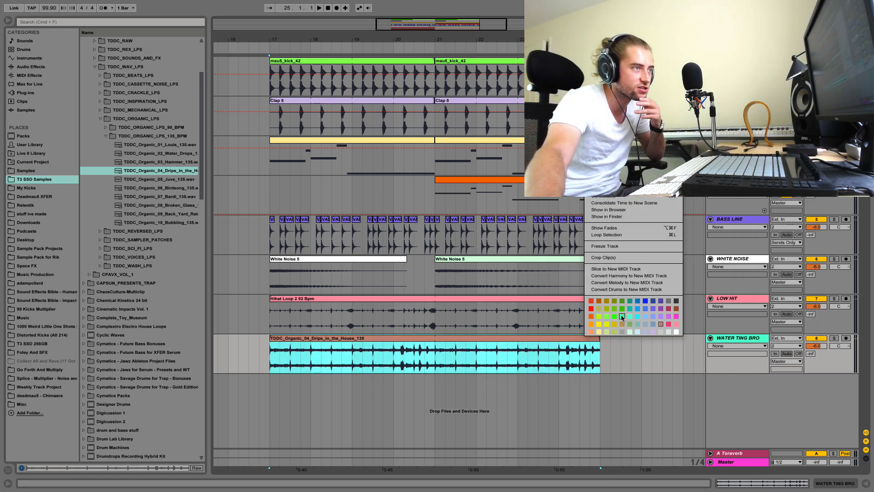
{"action": "left_click", "coordinate": [622, 318]}
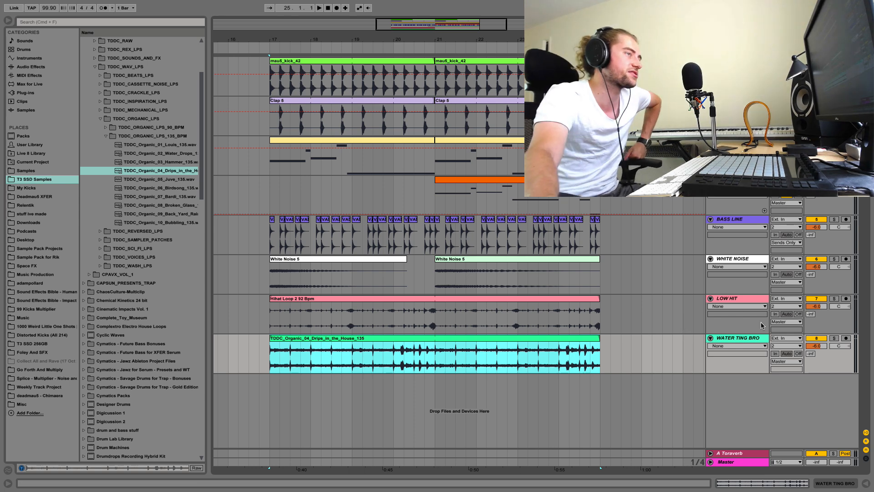
- Add an EQ Eight to the clap track, expand its display and set the band 1 low-cut frequency to 144 Hz
{"action": "left_click", "coordinate": [738, 61]}
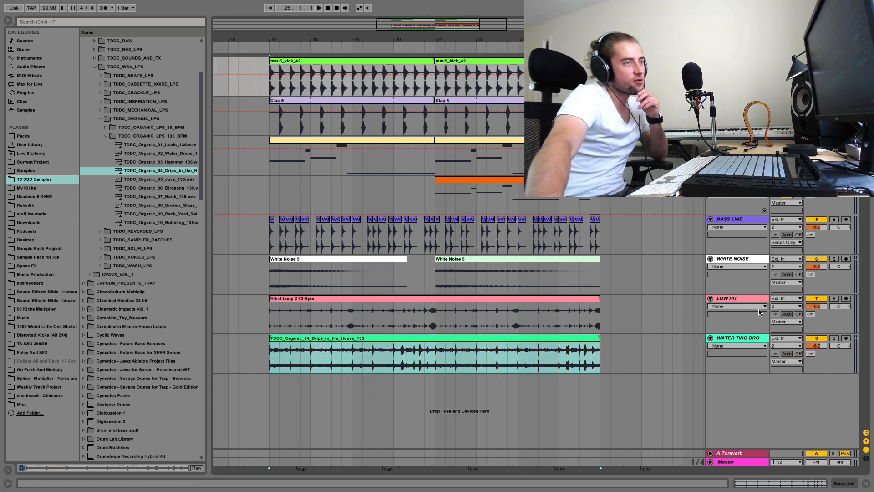
{"action": "left_click", "coordinate": [750, 297]}
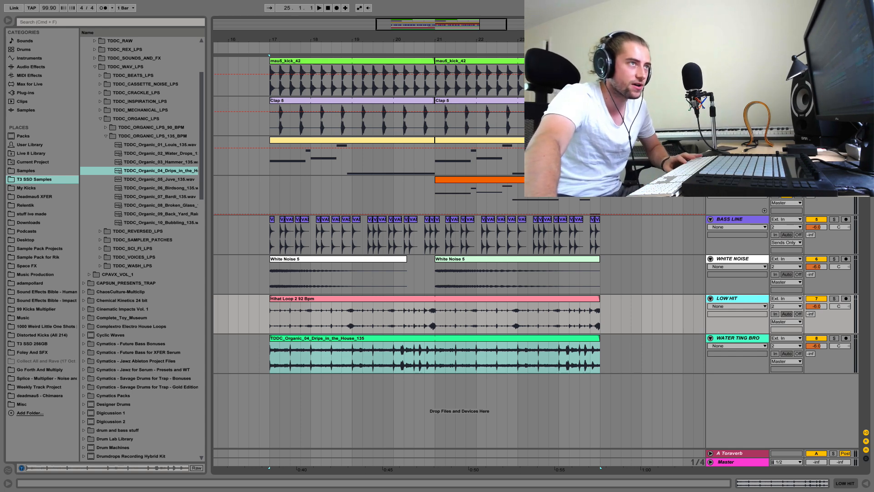
{"action": "left_click", "coordinate": [737, 100]}
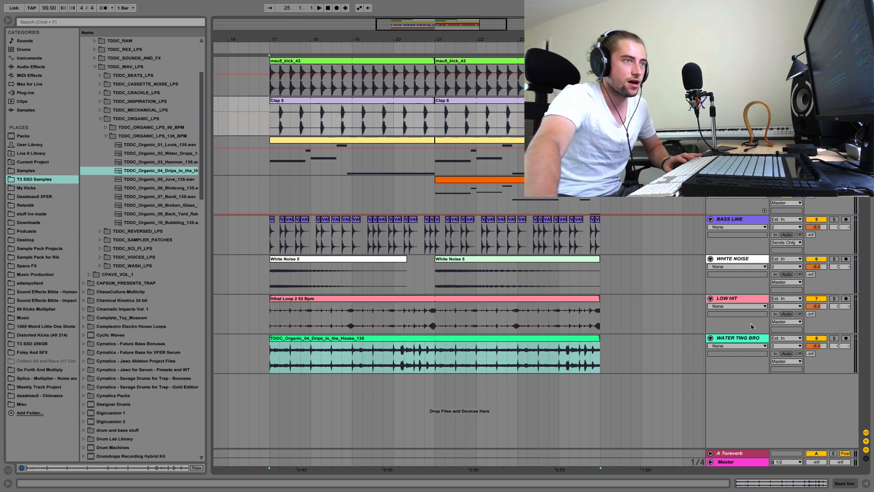
{"action": "left_click", "coordinate": [865, 483]}
{"action": "left_click", "coordinate": [30, 67]}
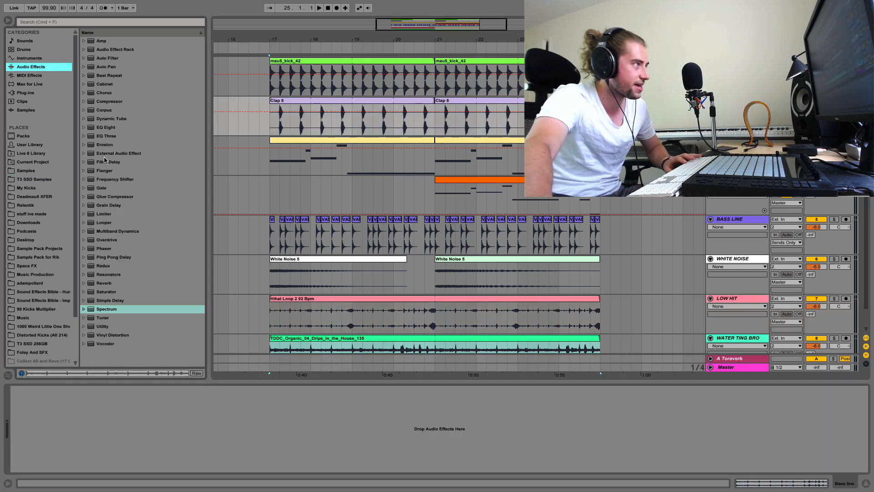
{"action": "left_click", "coordinate": [112, 129]}
{"action": "left_click_drag", "start_coordinate": [113, 133], "coordinate": [65, 406]}
{"action": "left_click", "coordinate": [22, 390]}
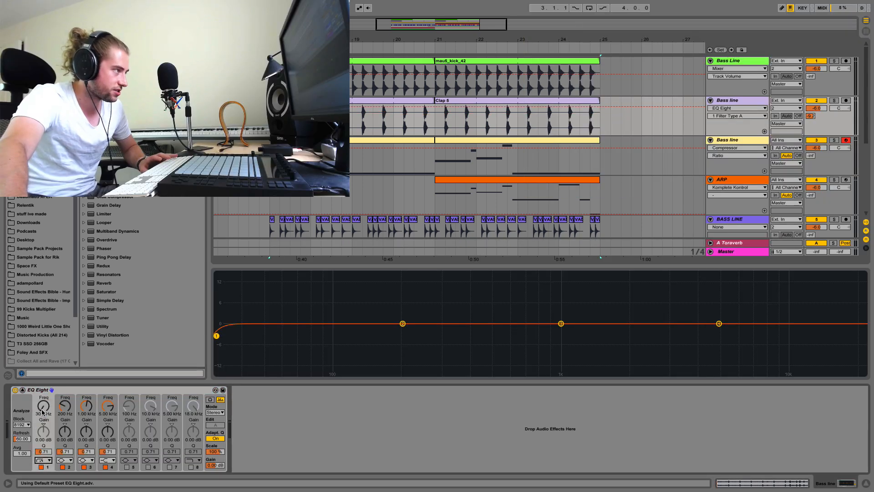
{"action": "left_click_drag", "start_coordinate": [42, 412], "coordinate": [42, 397]}
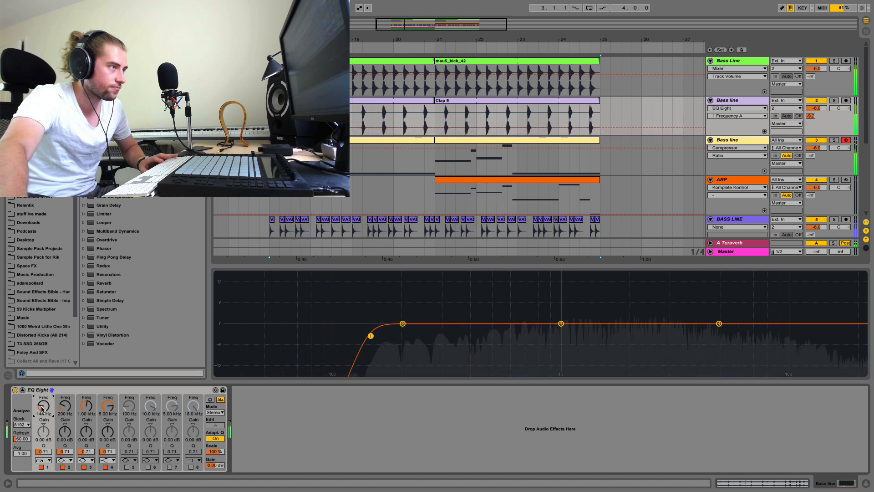
- Copy the clap track's EQ Eight to the end of the ARP track's device chain
{"action": "left_click", "coordinate": [66, 390]}
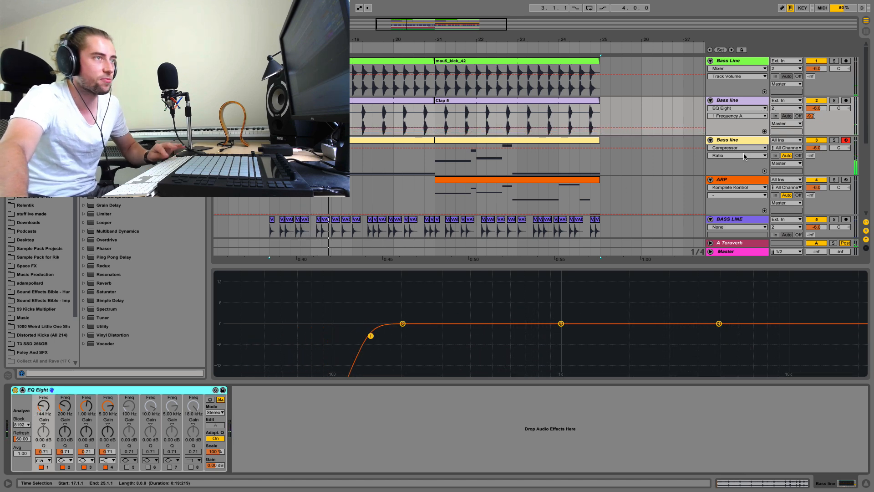
{"action": "left_click", "coordinate": [725, 141]}
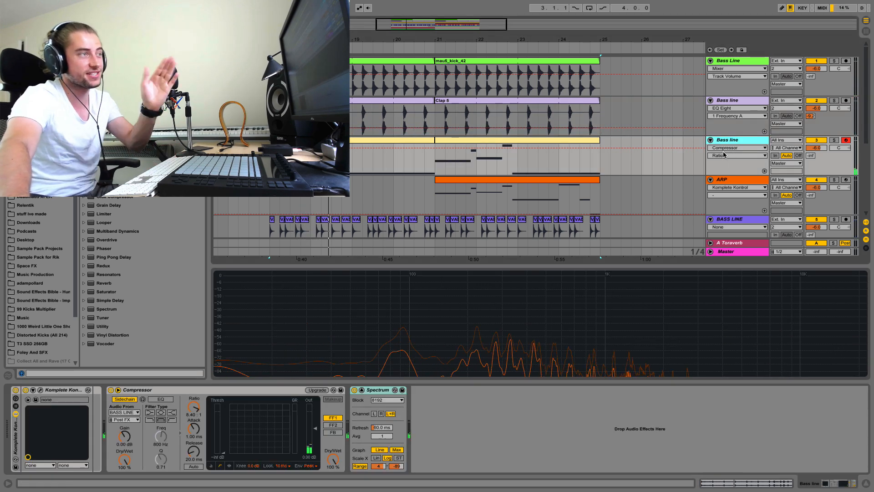
{"action": "left_click", "coordinate": [724, 180]}
{"action": "key", "text": "super+v"}
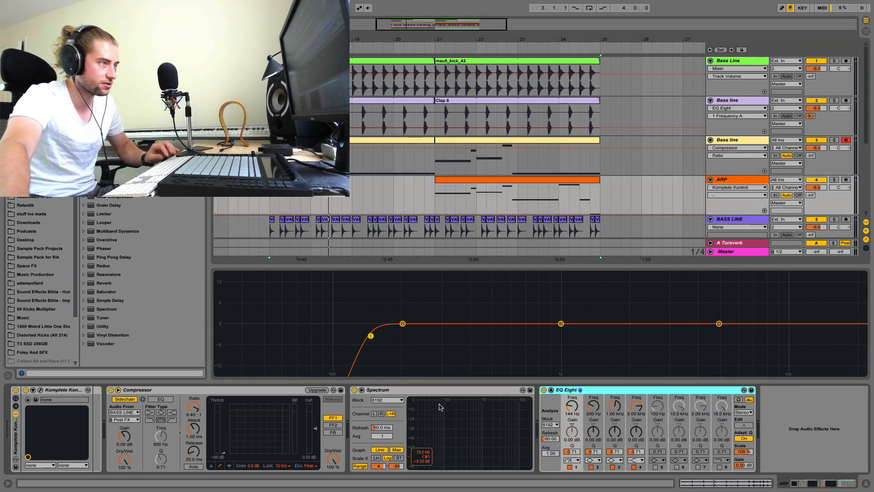
- Lower the band 1 frequency of the ARP track's EQ Eight to 130 Hz during playback from bar 21
{"action": "key", "text": "space"}
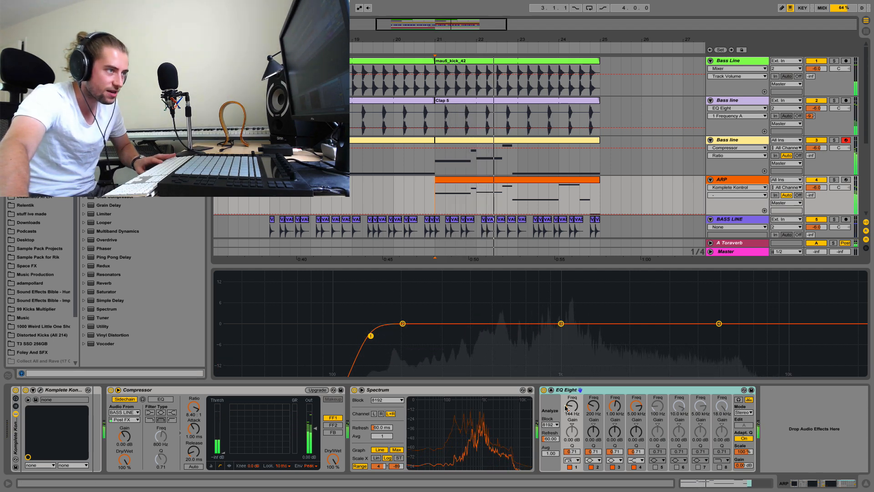
{"action": "mouse_move", "coordinate": [371, 335]}
{"action": "left_mouse_down"}
{"action": "mouse_move", "coordinate": [268, 335]}
{"action": "mouse_move", "coordinate": [365, 336]}
{"action": "left_mouse_up"}
{"action": "key", "text": "space"}
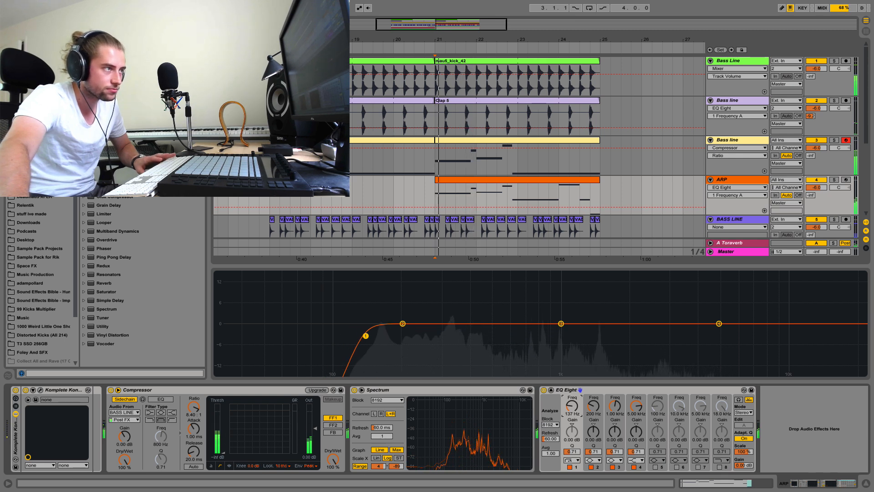
{"action": "left_click_drag", "start_coordinate": [569, 407], "coordinate": [569, 408]}
{"action": "key", "text": "space"}
{"action": "key", "text": "space"}
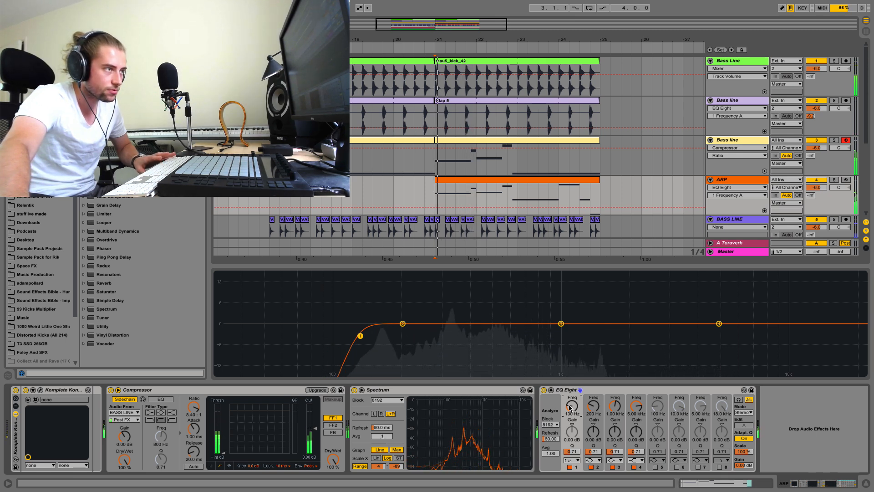
{"action": "key", "text": "space"}
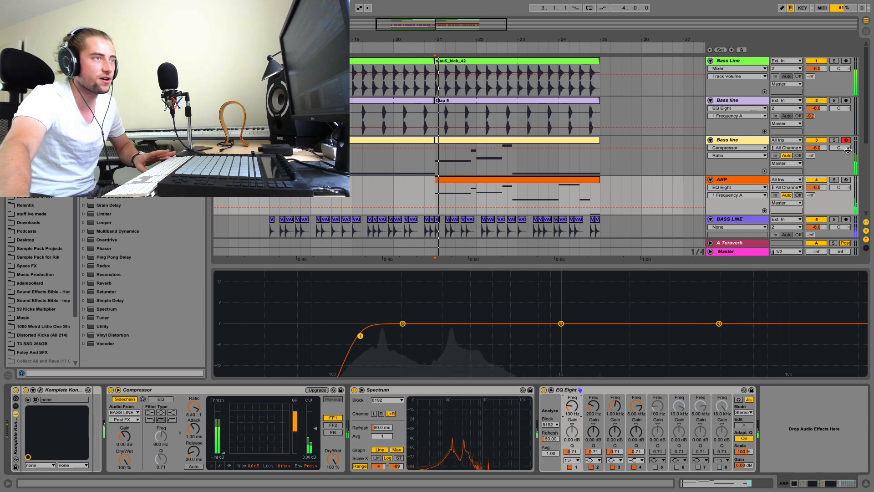
- Paste the copied EQ Eight onto the WHITE NOISE track, set its band 1 frequency to 188 Hz and collapse its display
{"action": "scroll", "coordinate": [725, 131], "scroll_direction": "down", "scroll_amount": 5}
{"action": "left_click", "coordinate": [724, 132]}
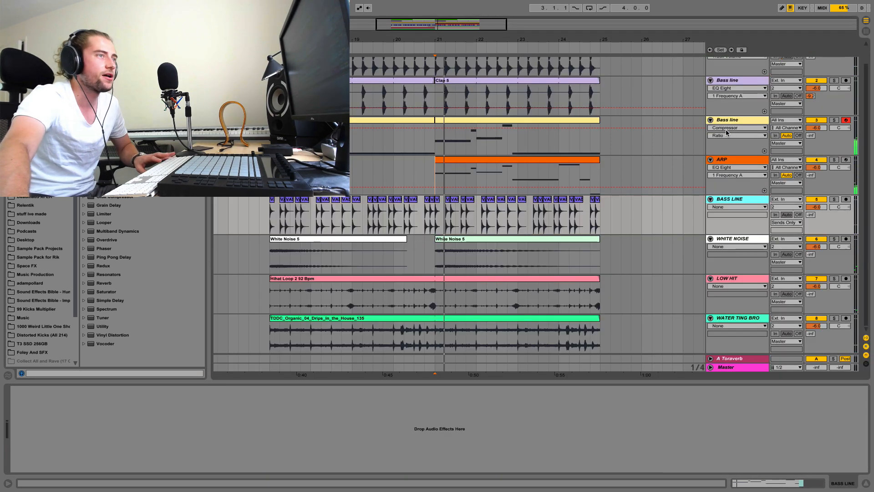
{"action": "left_click", "coordinate": [738, 244]}
{"action": "left_click", "coordinate": [736, 203]}
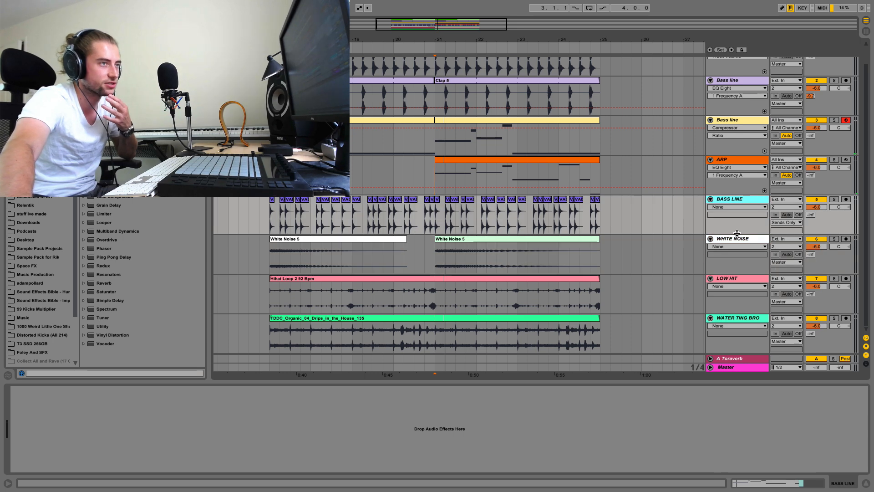
{"action": "left_click", "coordinate": [737, 240]}
{"action": "right_click", "coordinate": [506, 412]}
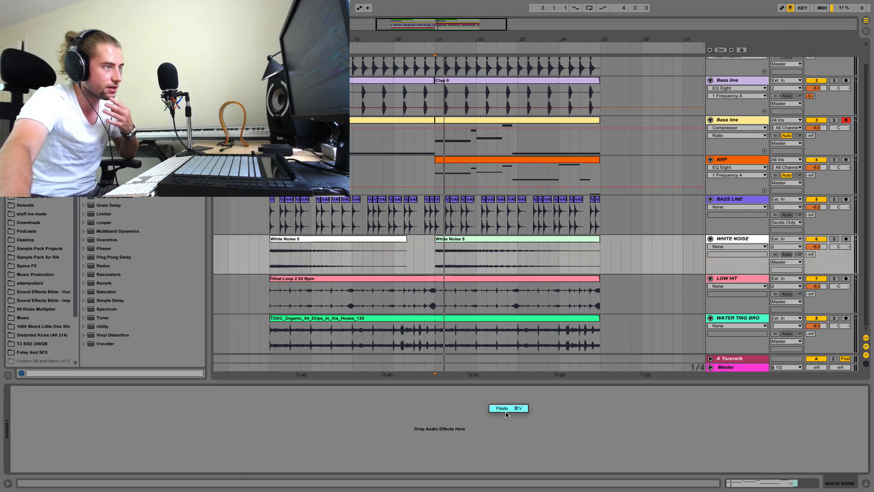
{"action": "left_click", "coordinate": [502, 408]}
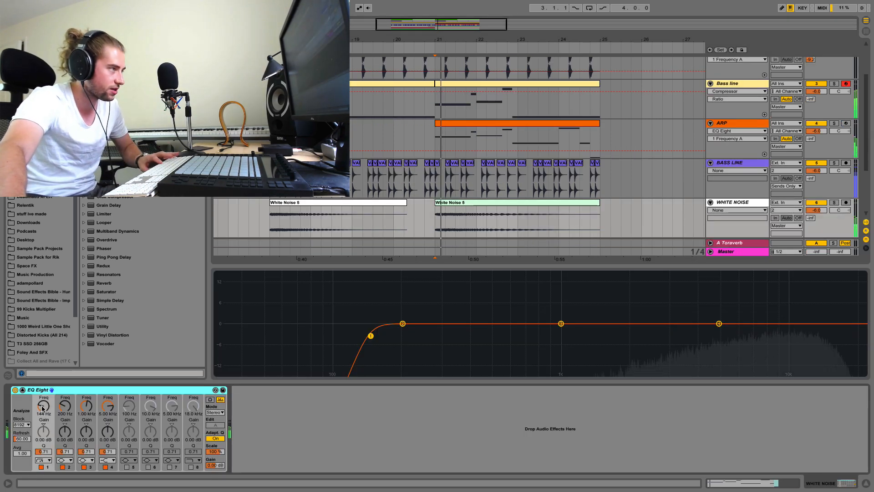
{"action": "mouse_move", "coordinate": [43, 406]}
{"action": "left_mouse_down"}
{"action": "mouse_move", "coordinate": [44, 385]}
{"action": "mouse_move", "coordinate": [43, 412]}
{"action": "mouse_move", "coordinate": [43, 404]}
{"action": "left_mouse_up"}
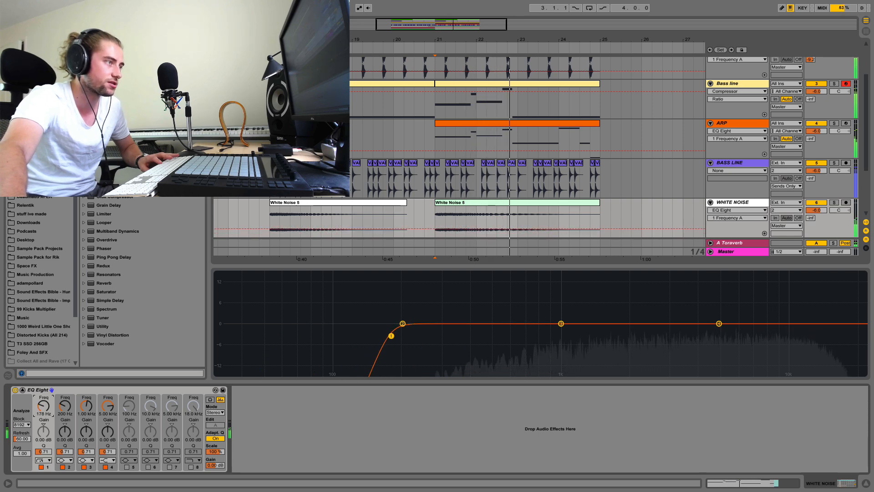
{"action": "left_click", "coordinate": [23, 390]}
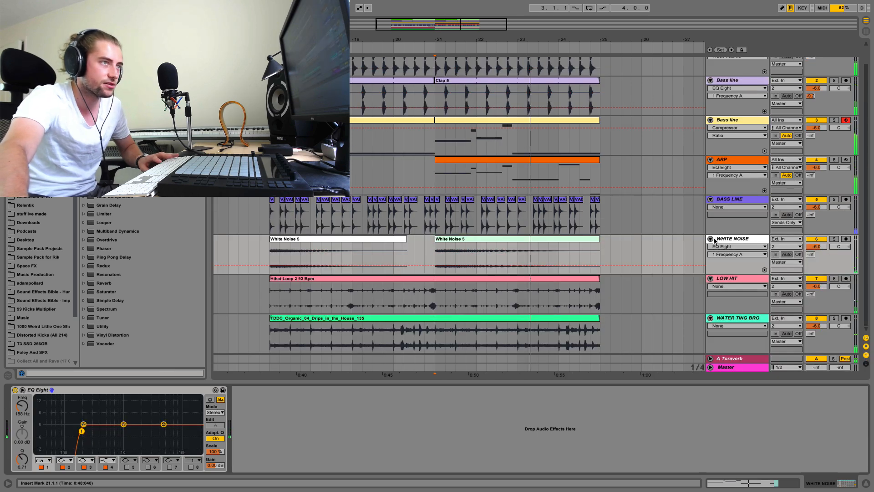
- Paste the EQ Eight onto the LOW HIT track, raise its band 1 frequency to about 219 Hz and collapse its display
{"action": "left_click", "coordinate": [726, 278]}
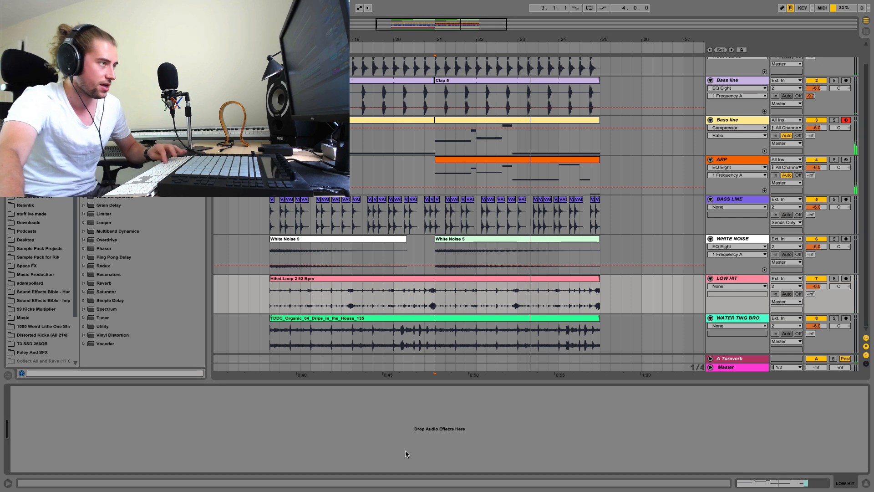
{"action": "key", "text": "super+v"}
{"action": "left_click", "coordinate": [335, 203]}
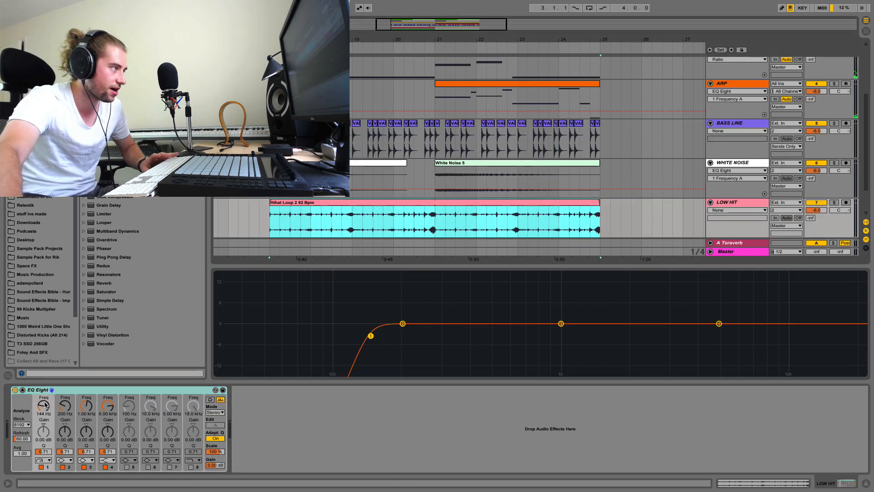
{"action": "key", "text": "space"}
{"action": "mouse_move", "coordinate": [44, 404]}
{"action": "left_mouse_down"}
{"action": "mouse_move", "coordinate": [44, 427]}
{"action": "mouse_move", "coordinate": [44, 406]}
{"action": "left_mouse_up"}
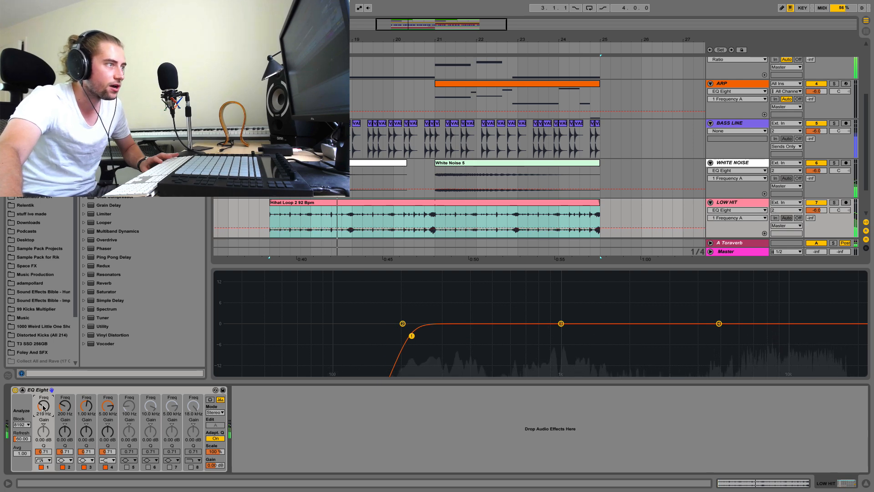
{"action": "left_click", "coordinate": [23, 390]}
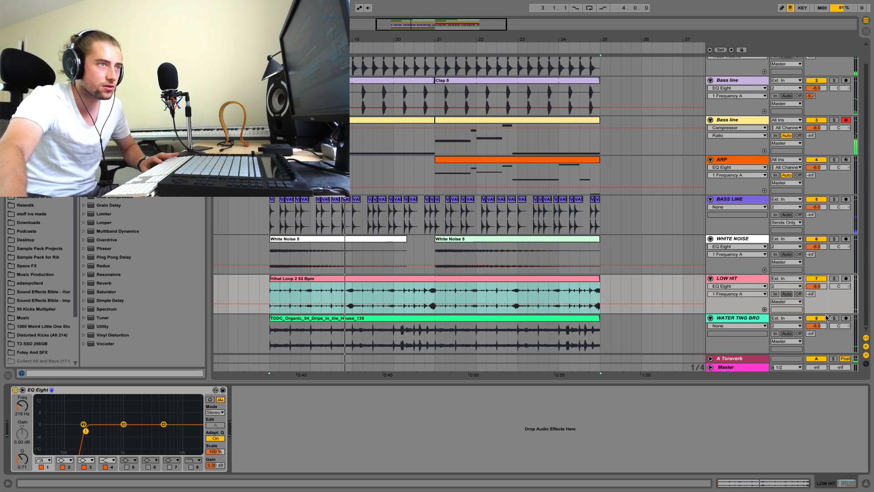
- Paste the EQ Eight onto the WATER TING BRO track, raise its band 1 frequency to 271 Hz during playback and collapse its display
{"action": "left_click", "coordinate": [750, 320]}
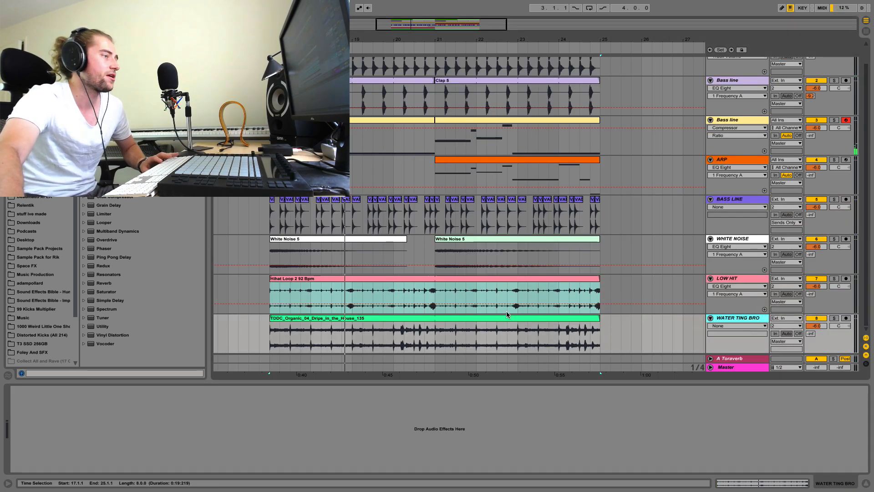
{"action": "right_click", "coordinate": [642, 420]}
{"action": "left_click", "coordinate": [657, 426]}
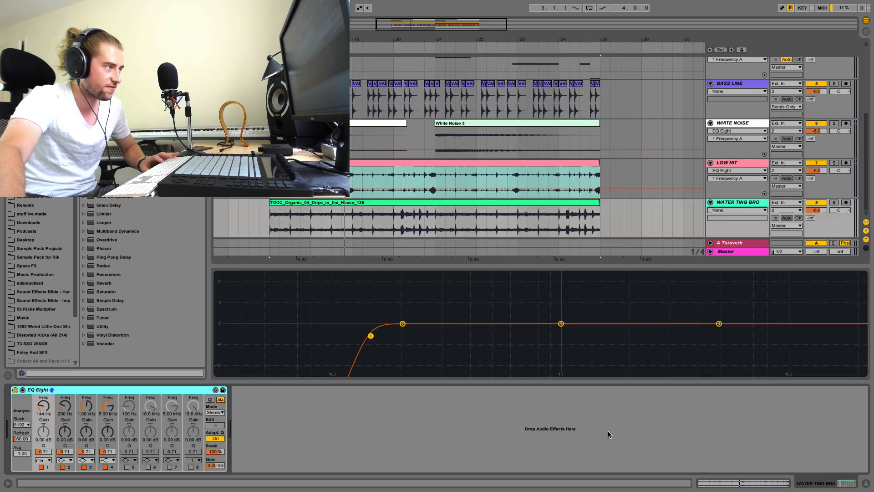
{"action": "key", "text": "space"}
{"action": "mouse_move", "coordinate": [44, 406]}
{"action": "left_mouse_down"}
{"action": "mouse_move", "coordinate": [44, 419]}
{"action": "mouse_move", "coordinate": [44, 396]}
{"action": "left_mouse_up"}
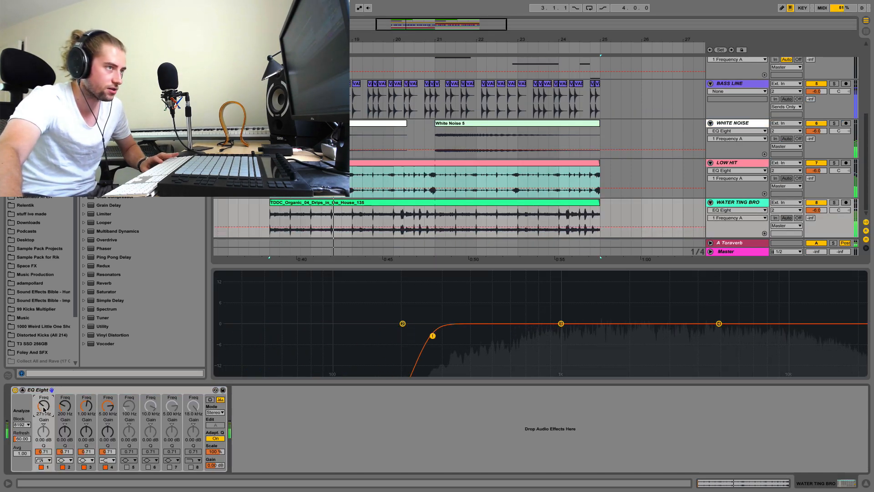
{"action": "left_click", "coordinate": [23, 391]}
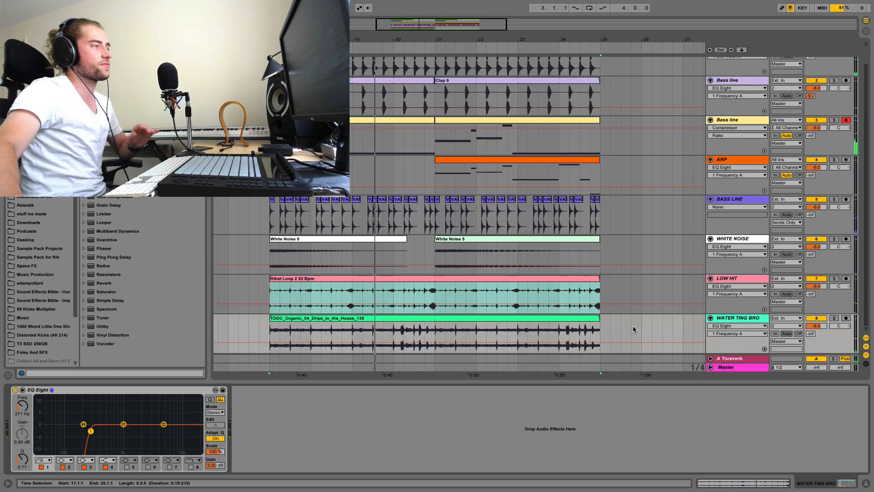
- Hide the device view in the arrangement and rename the kick drum track as KICKS
{"action": "key", "text": "super+alt+l"}
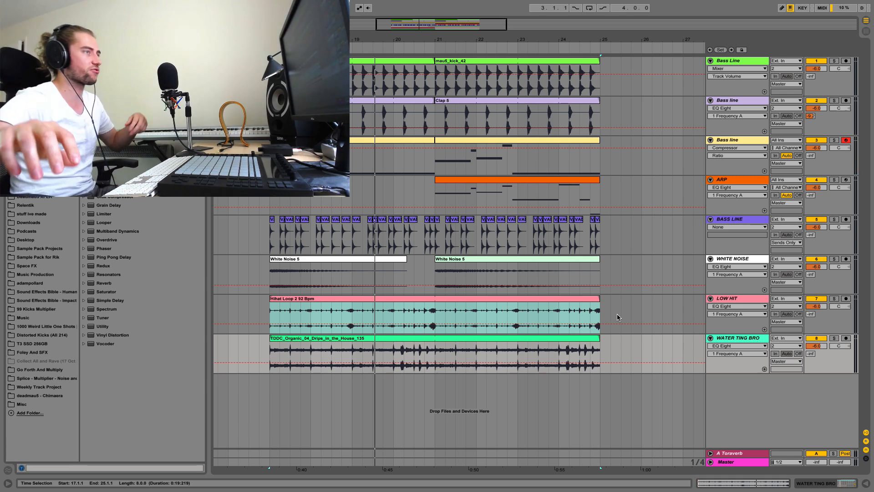
{"action": "key", "text": "Tab"}
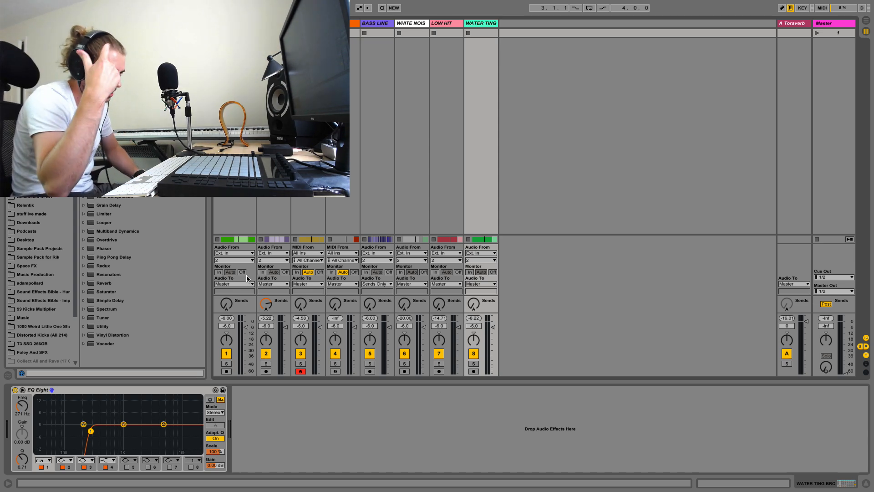
{"action": "key", "text": "Tab"}
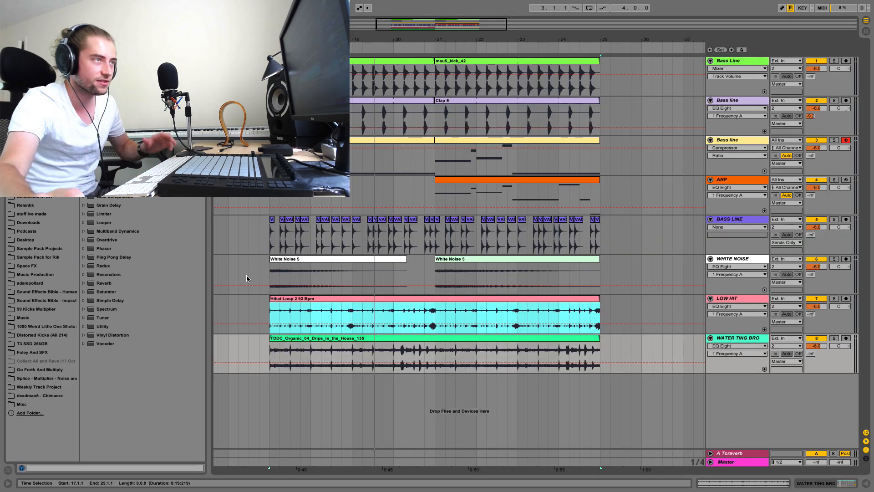
{"action": "left_click", "coordinate": [721, 61]}
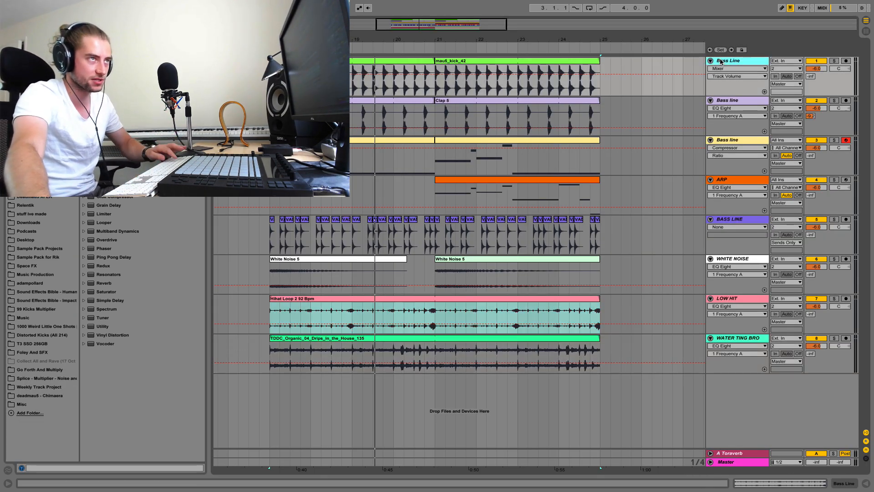
{"action": "key", "text": "super+r"}
{"action": "type", "text": "KICKS"}
{"action": "key", "text": "Return"}
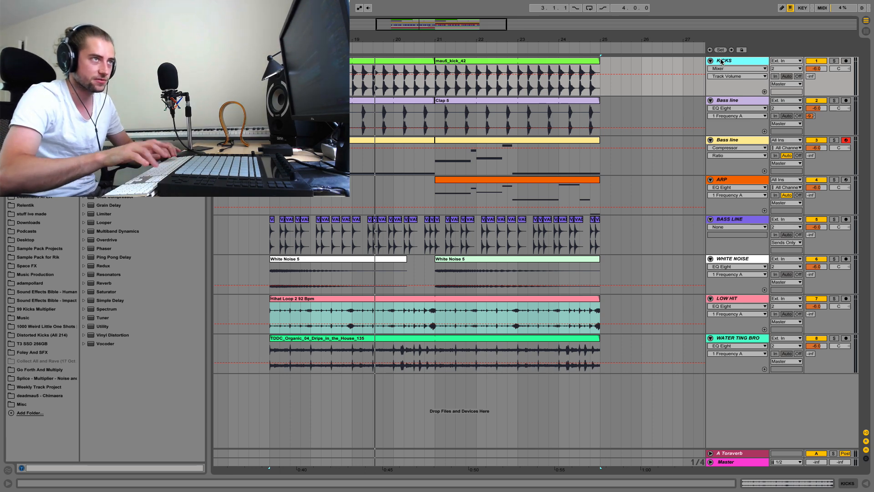
- Rename the clap track as CRAB
{"action": "left_click", "coordinate": [737, 100]}
{"action": "key", "text": "super+r"}
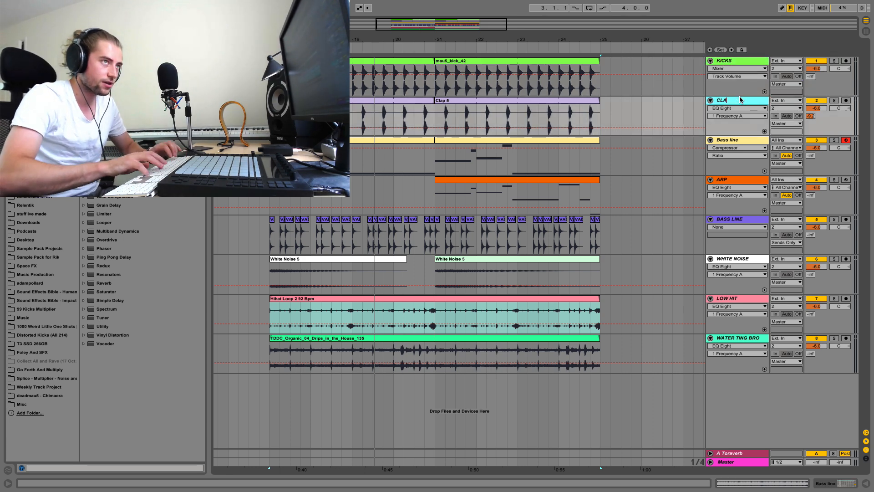
{"action": "type", "text": "CLAP"}
{"action": "key", "text": "BackSpace"}
{"action": "key", "text": "BackSpace"}
{"action": "key", "text": "BackSpace"}
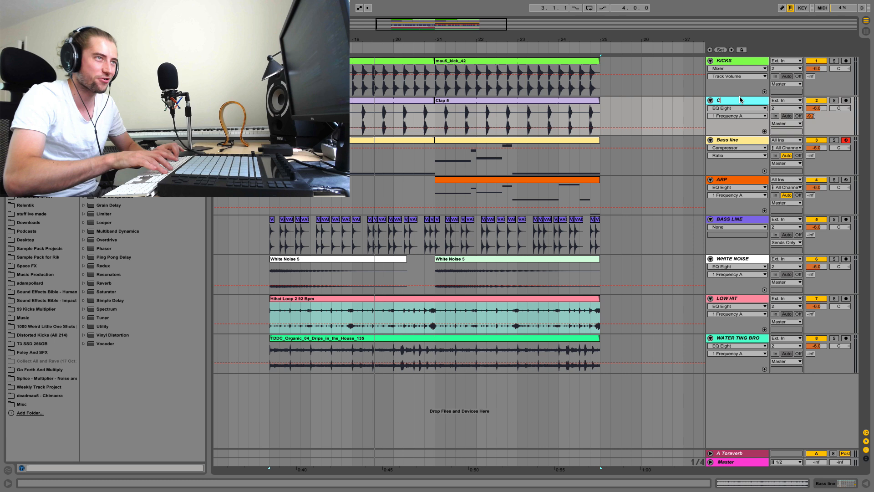
{"action": "type", "text": "RAB"}
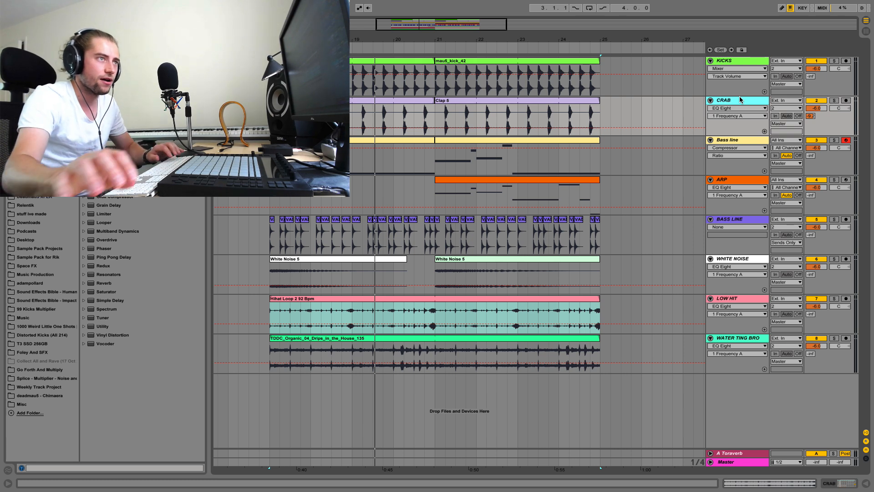
- Rename track 3 as "Not the bass but has bass" and the BASS LINE track as "not importanmt"
{"action": "left_click", "coordinate": [724, 142]}
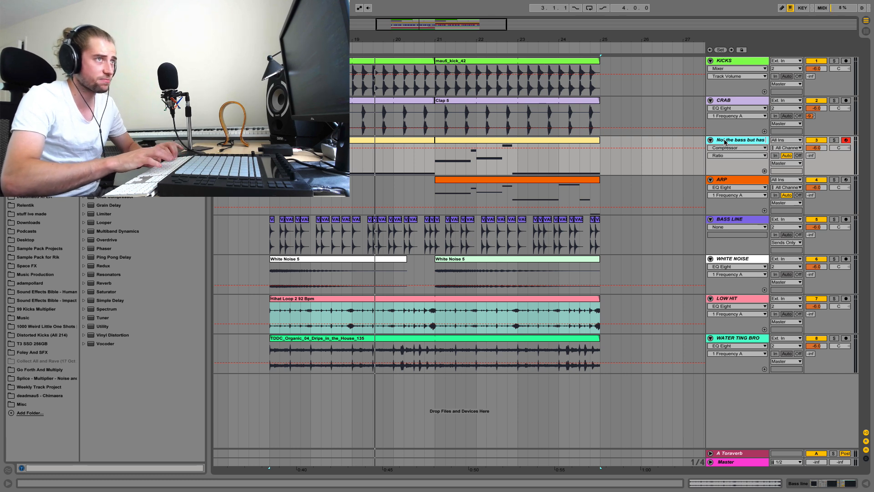
{"action": "key", "text": "Return"}
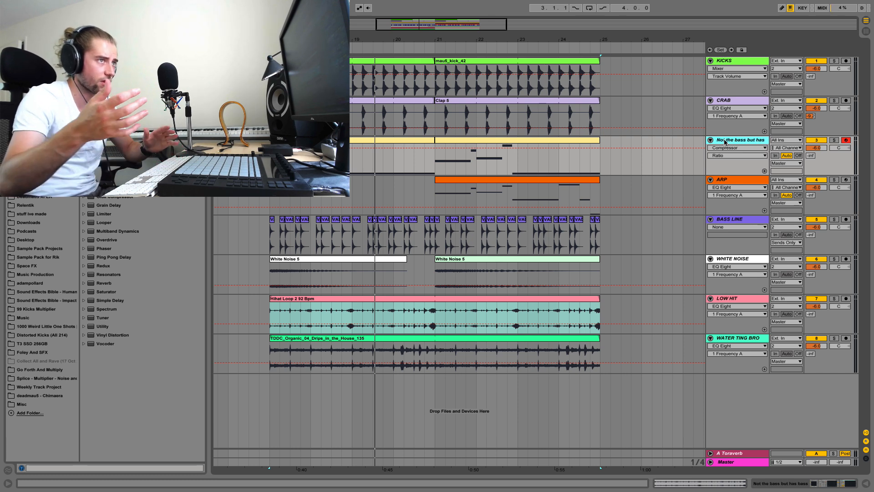
{"action": "left_click", "coordinate": [730, 220]}
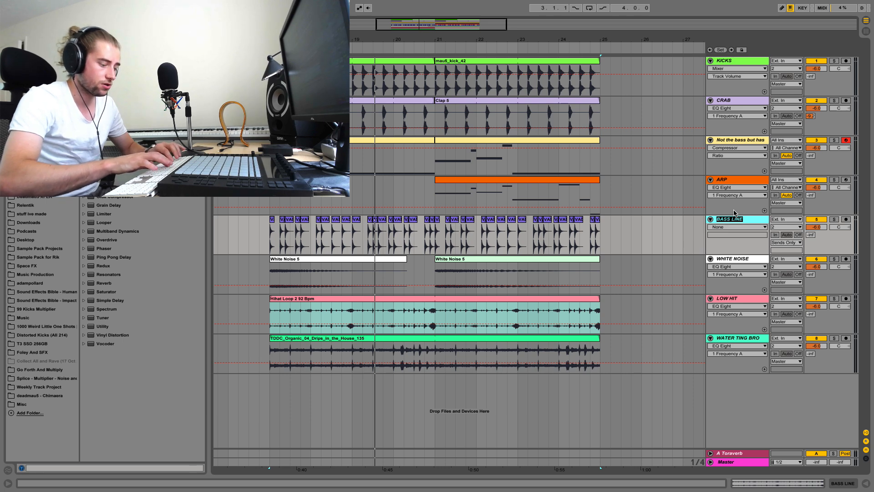
{"action": "type", "text": "not importanmt"}
{"action": "key", "text": "Return"}
- Start playback and loop the 8-bar range of the LOW HIT track's hi-hat clip from bar 17
{"action": "key", "text": "Tab"}
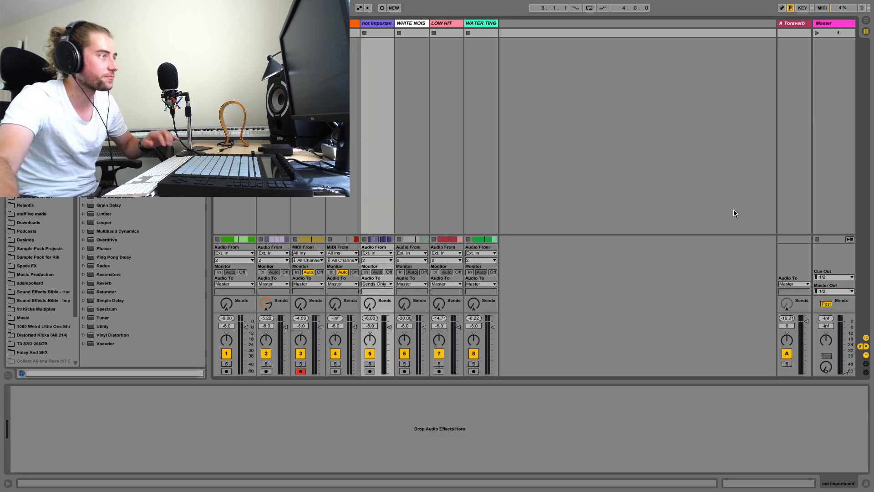
{"action": "key", "text": "space"}
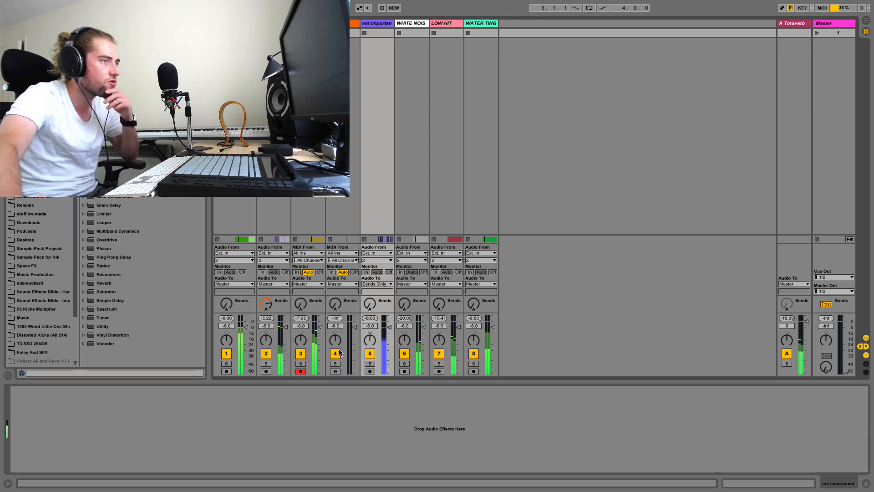
{"action": "key", "text": "Tab"}
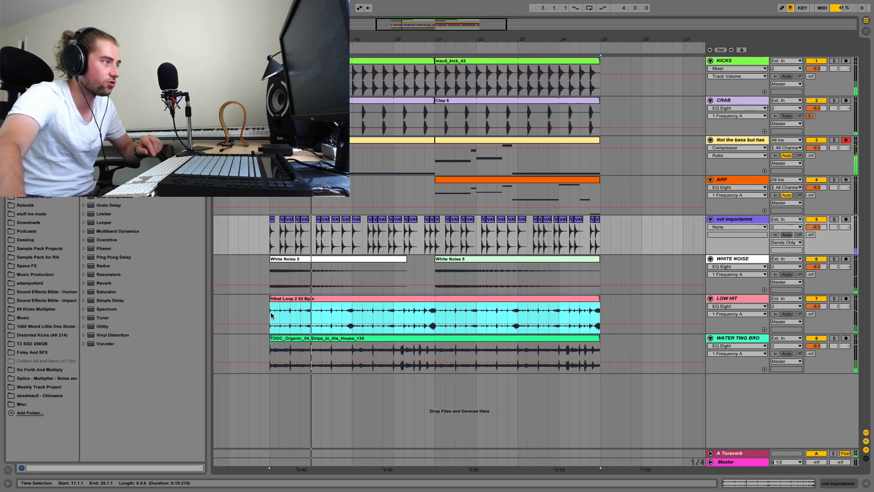
{"action": "left_click", "coordinate": [287, 299]}
{"action": "key", "text": "ctrl+l"}
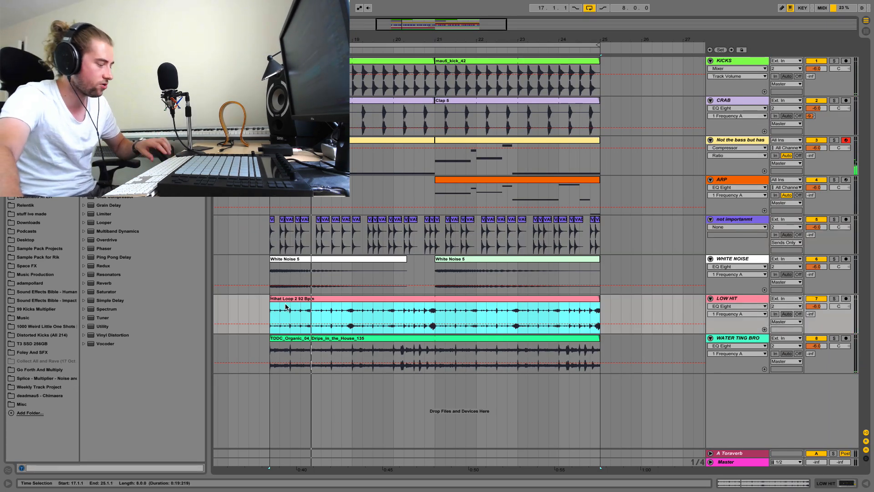
- Show the session mixer and lower the CRAB track's volume to -7.0 dB
{"action": "key", "text": "Tab"}
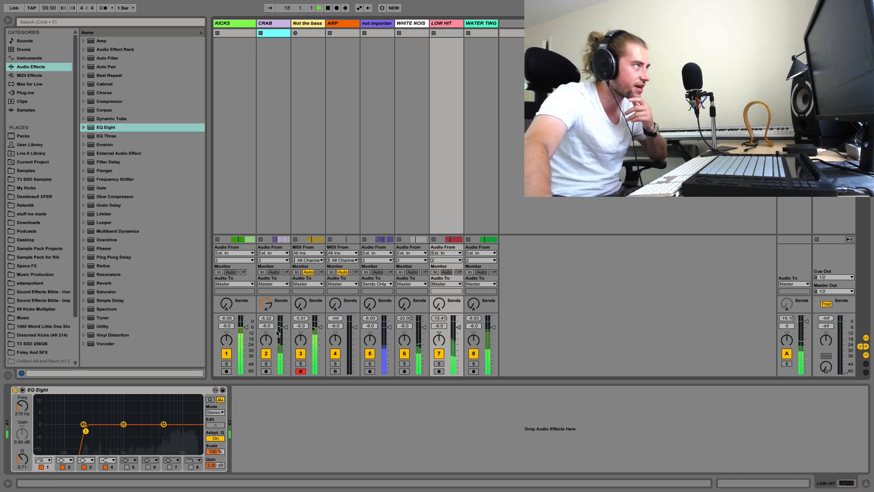
{"action": "left_click", "coordinate": [285, 328]}
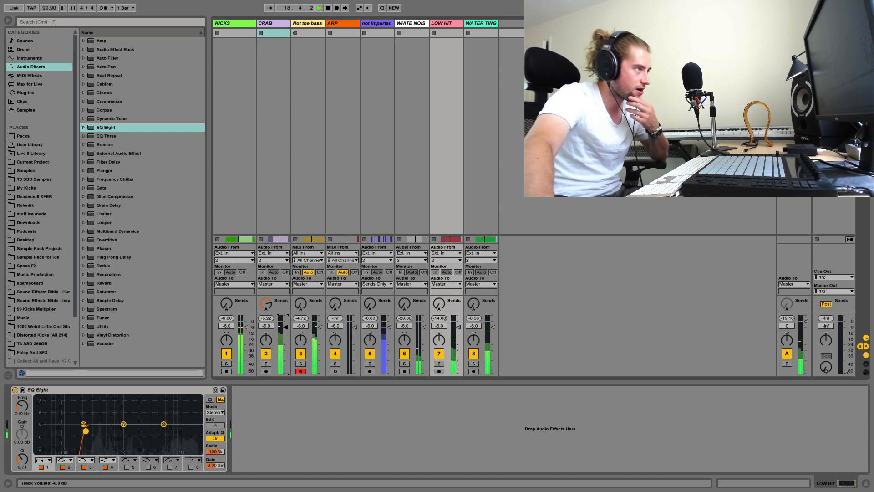
{"action": "left_click_drag", "start_coordinate": [284, 328], "coordinate": [285, 329]}
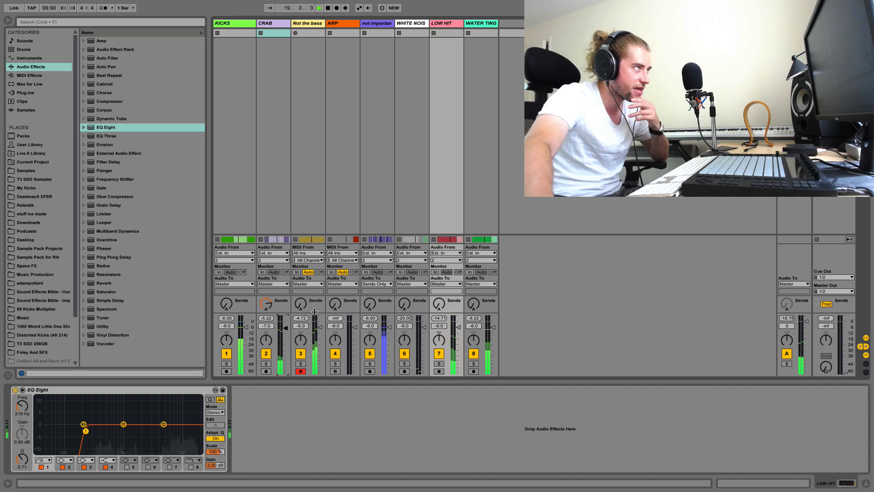
- Try different volumes for the "Not the bass but has bass" track during playback and set it to -7.0 dB
{"action": "key", "text": "space"}
{"action": "key", "text": "space"}
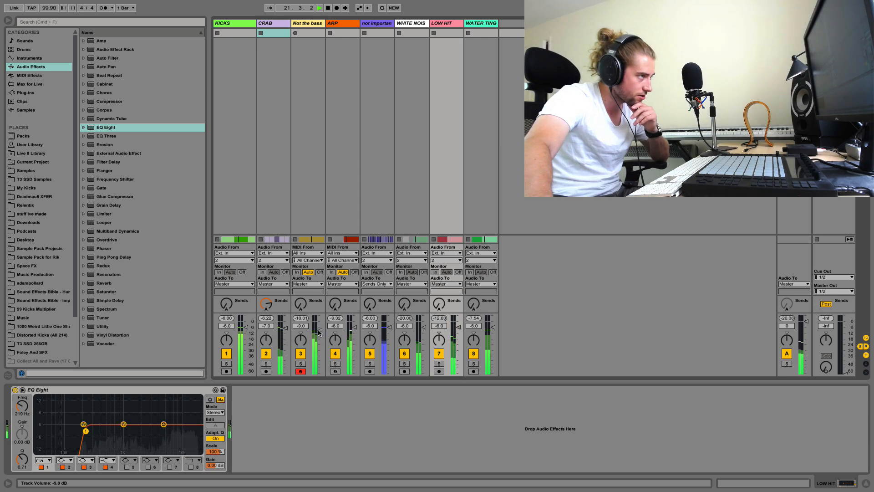
{"action": "left_click", "coordinate": [319, 331]}
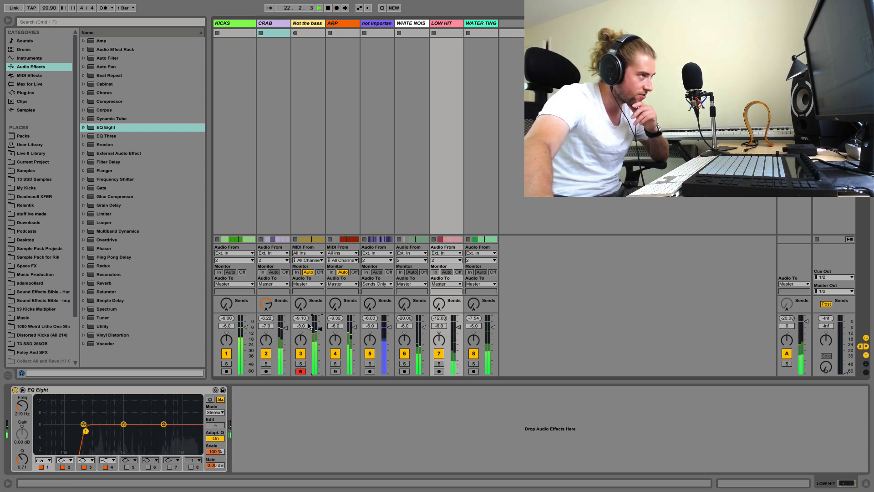
{"action": "left_click_drag", "start_coordinate": [307, 326], "coordinate": [309, 321]}
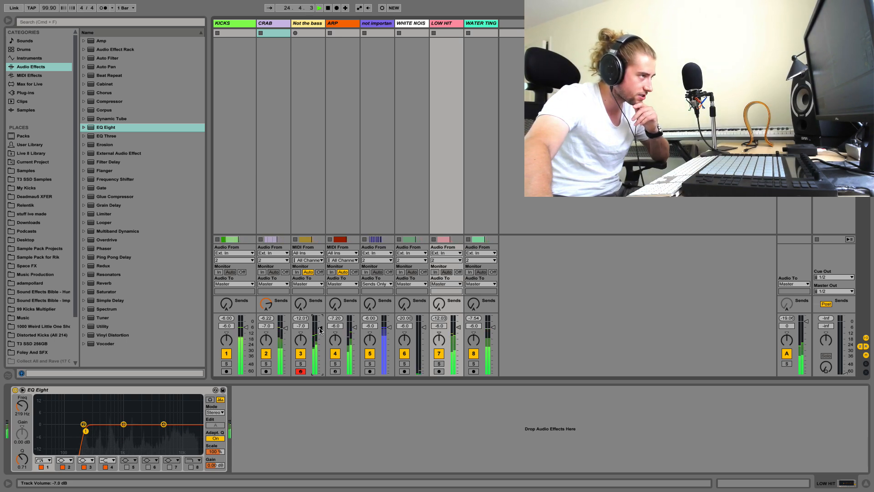
{"action": "left_click_drag", "start_coordinate": [320, 331], "coordinate": [321, 328]}
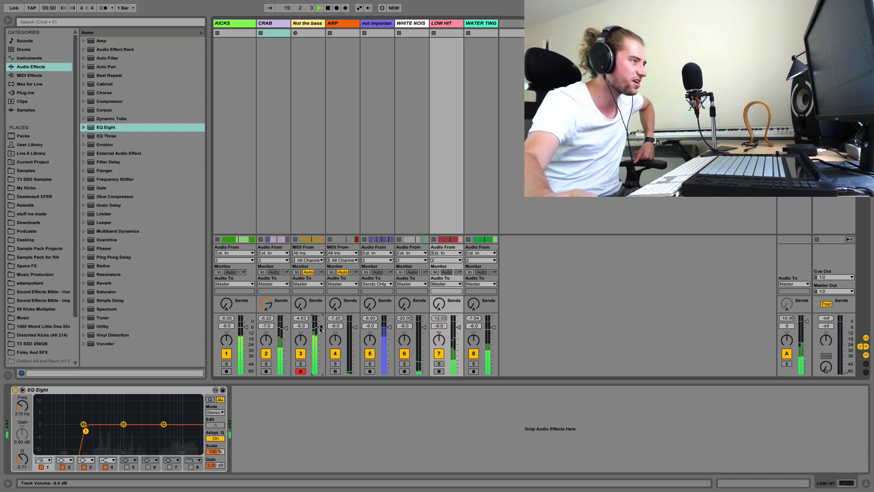
{"action": "key", "text": "Tab"}
{"action": "key", "text": "Tab"}
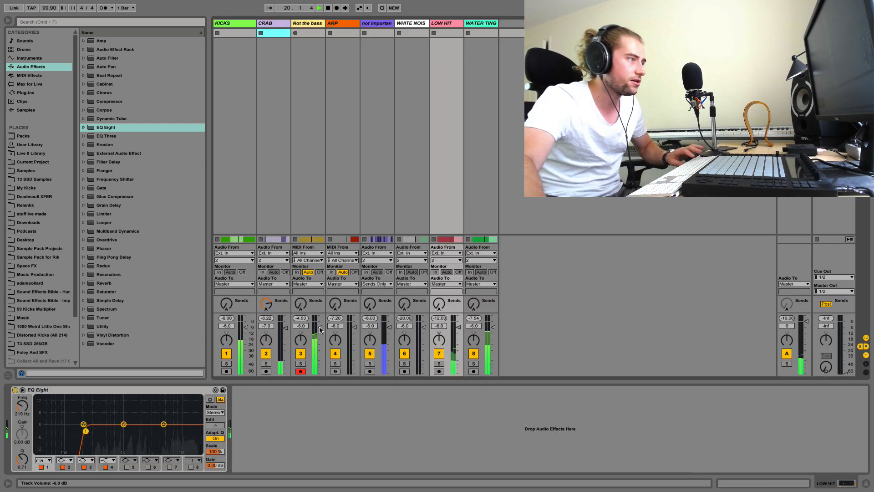
{"action": "left_click_drag", "start_coordinate": [319, 333], "coordinate": [319, 335]}
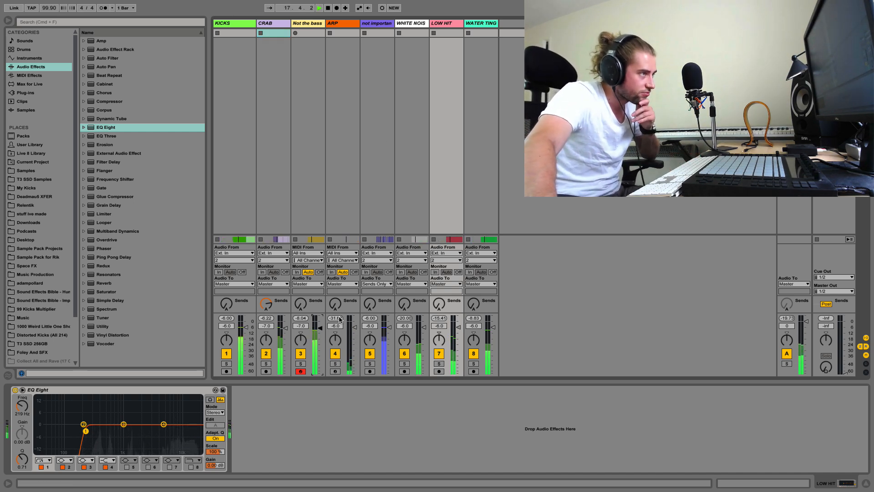
- Select the ARP clip at bar 21, return to the session mixer and collapse the ARP track's EQ Eight display
{"action": "key", "text": "Tab"}
{"action": "left_click", "coordinate": [460, 189]}
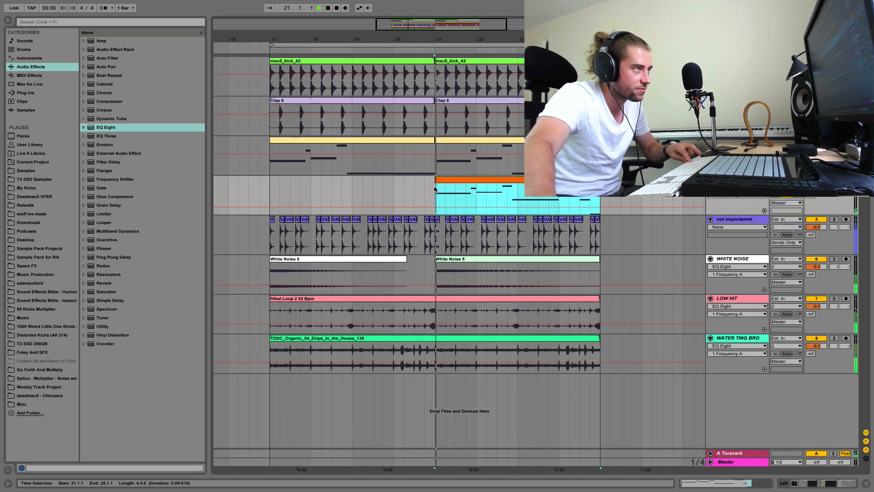
{"action": "key", "text": "Tab"}
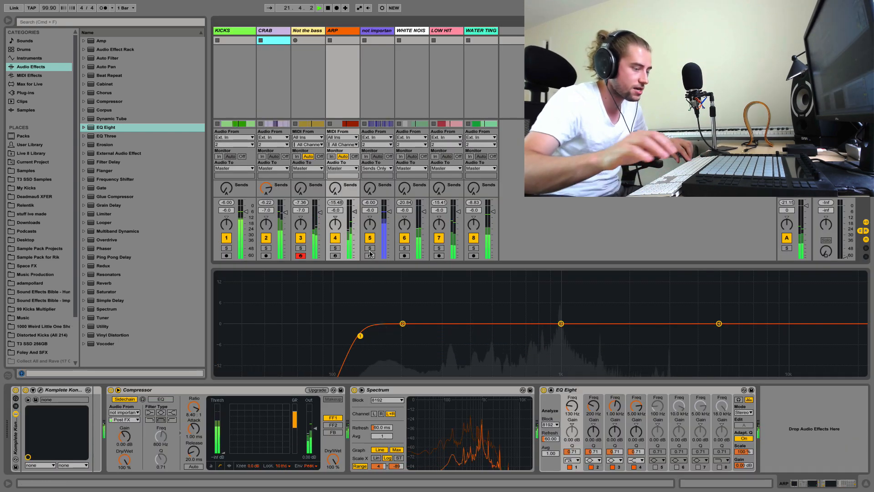
{"action": "key", "text": "super+alt+l"}
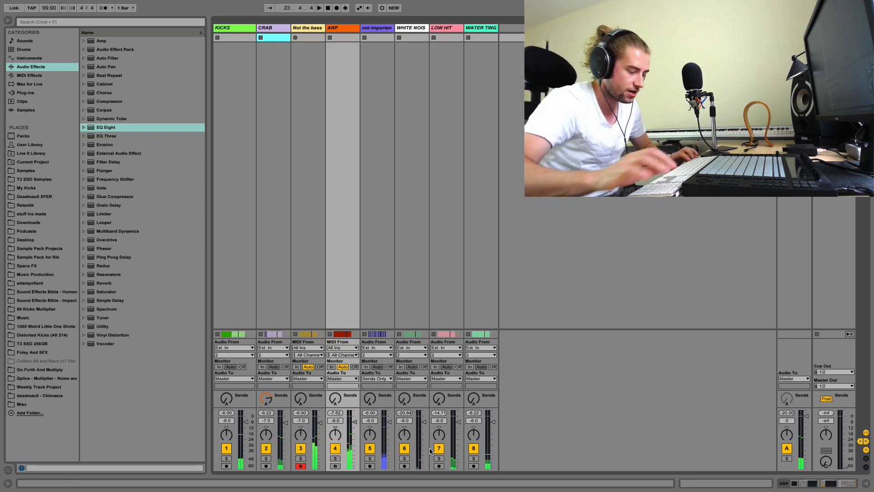
{"action": "key", "text": "super+alt+l"}
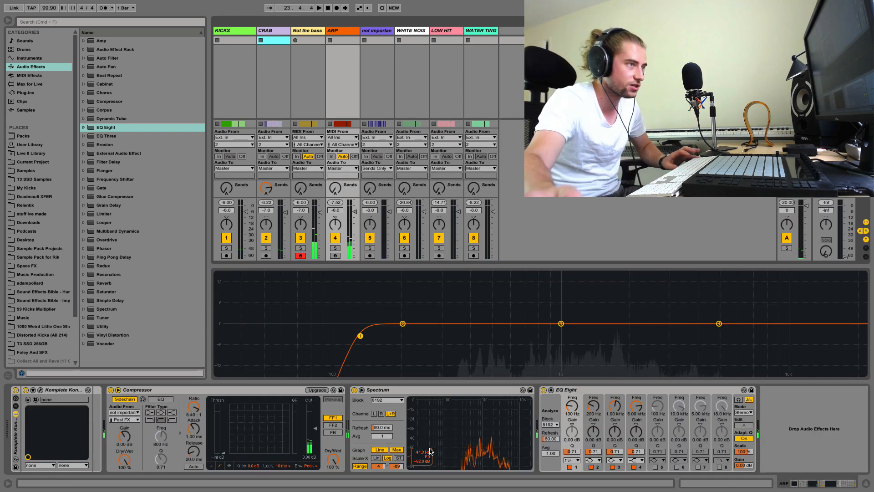
{"action": "left_click", "coordinate": [551, 391]}
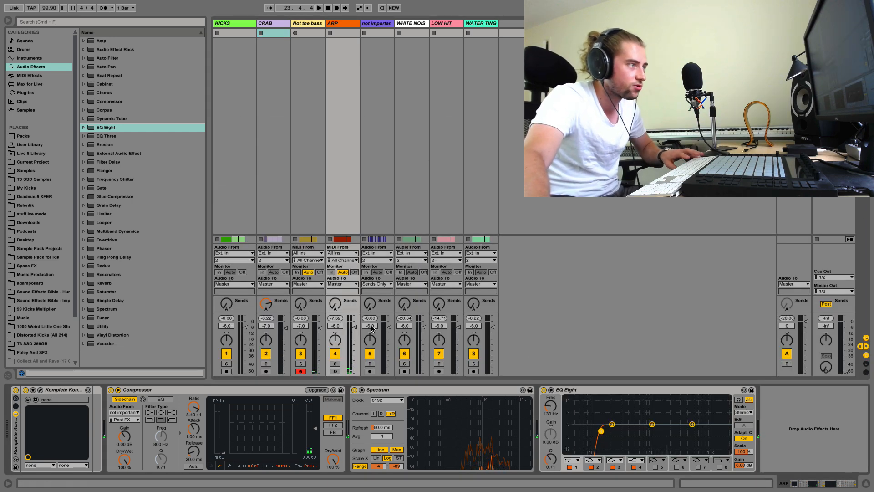
- Select the WHITE NOISE track and raise its volume to -4.0 dB during playback
{"action": "left_click", "coordinate": [414, 25]}
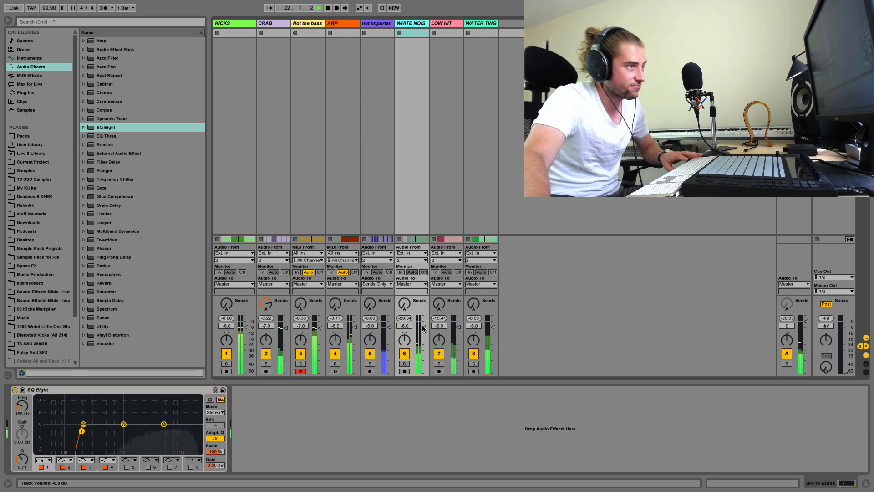
{"action": "left_click_drag", "start_coordinate": [423, 328], "coordinate": [424, 326]}
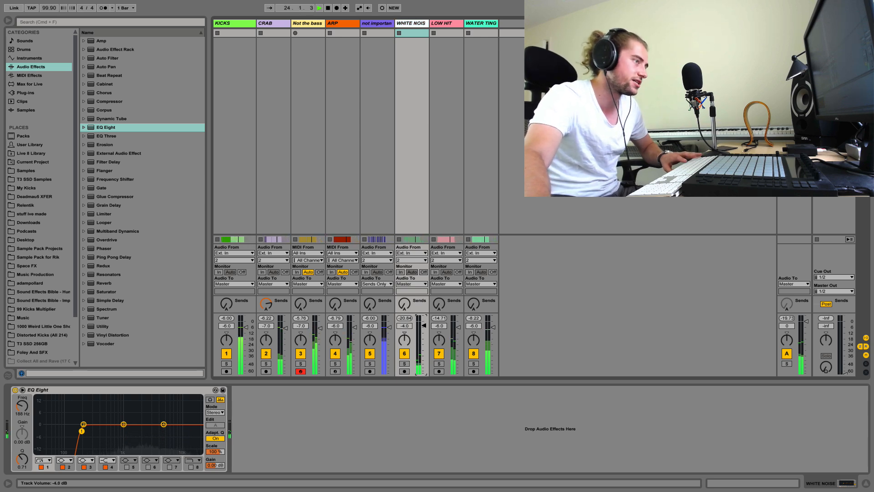
- Rename the LOW HIT track to HI THERE and raise its volume to about -2.4 dB during playback
{"action": "left_click", "coordinate": [445, 23]}
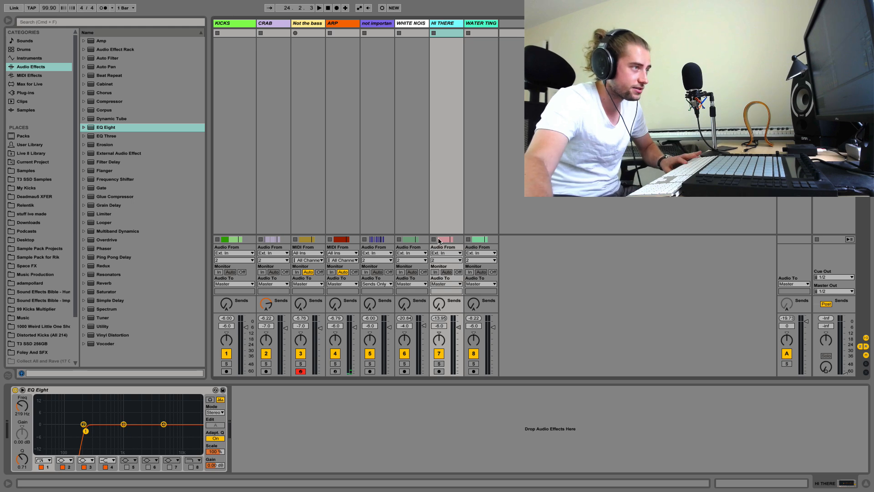
{"action": "key", "text": "space"}
{"action": "left_click_drag", "start_coordinate": [457, 326], "coordinate": [457, 323]}
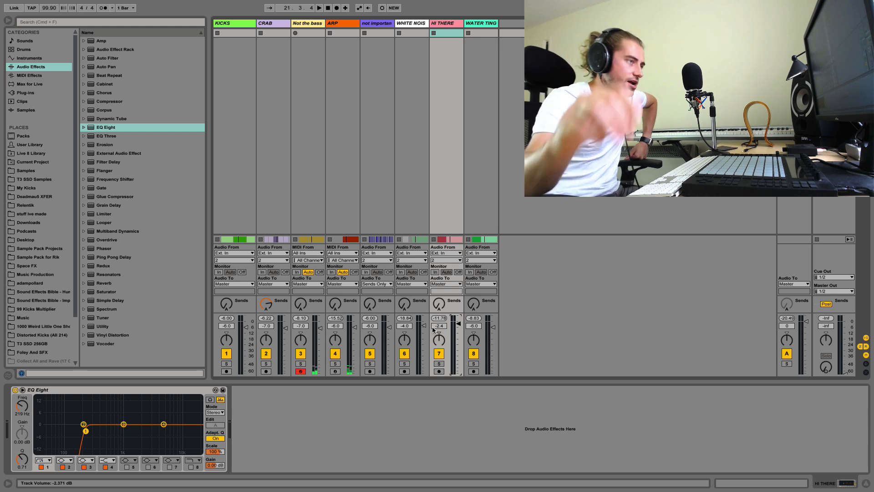
{"action": "key", "text": "space"}
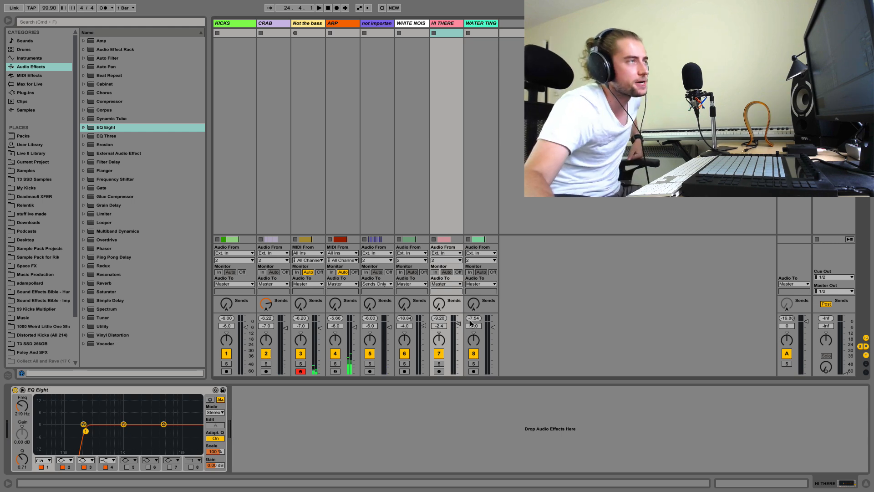
- Set the WATER TING BRO track's Toraverb send to -27.7 dB and lower its volume to -29.3 dB during playback
{"action": "left_click", "coordinate": [480, 49]}
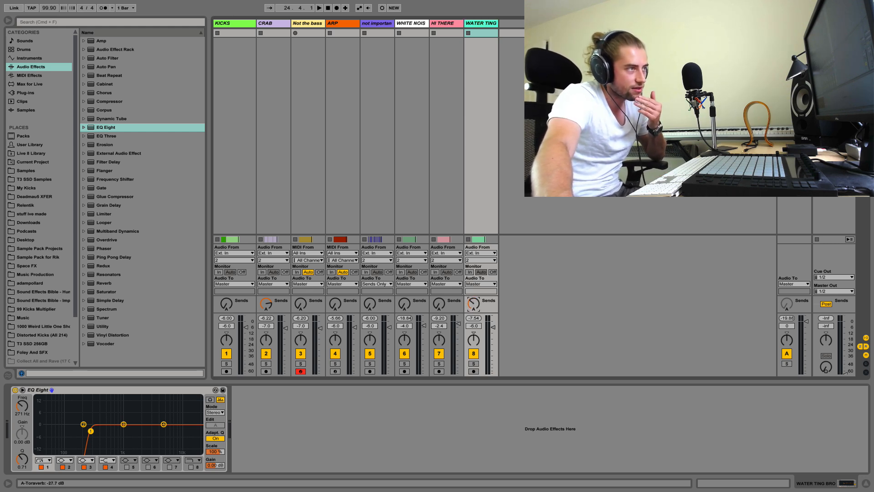
{"action": "key", "text": "space"}
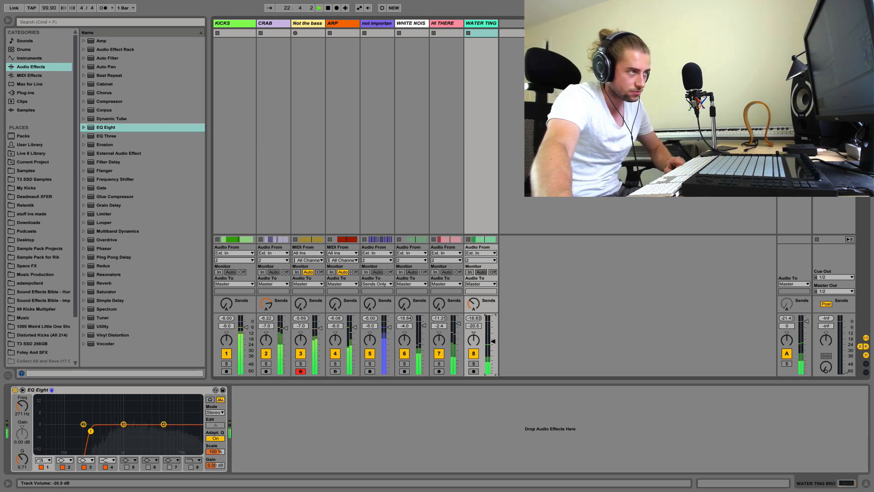
{"action": "left_click_drag", "start_coordinate": [493, 341], "coordinate": [493, 351]}
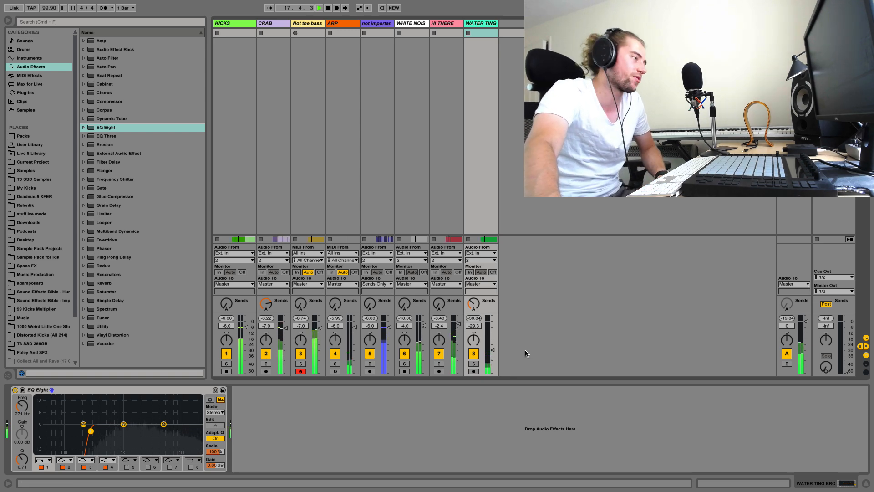
- Return to the arrangement and recolour the "Not the bass but has bass" track bright yellow
{"action": "key", "text": "Tab"}
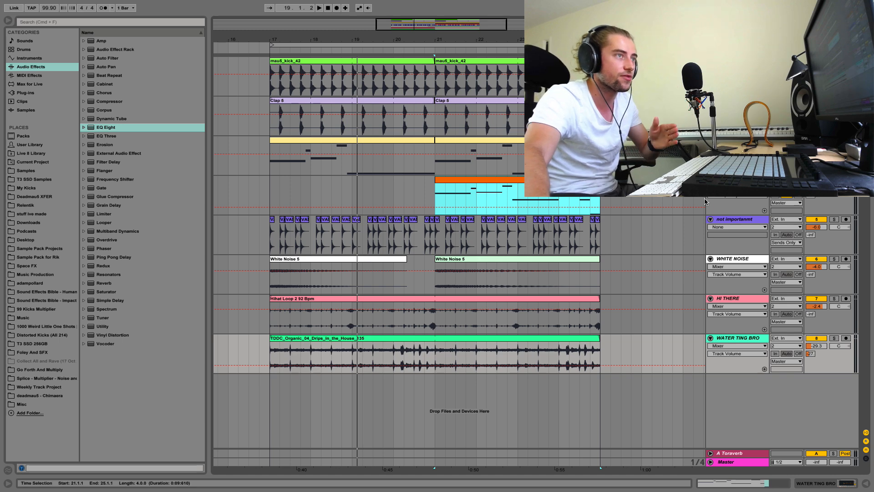
{"action": "left_click", "coordinate": [737, 140]}
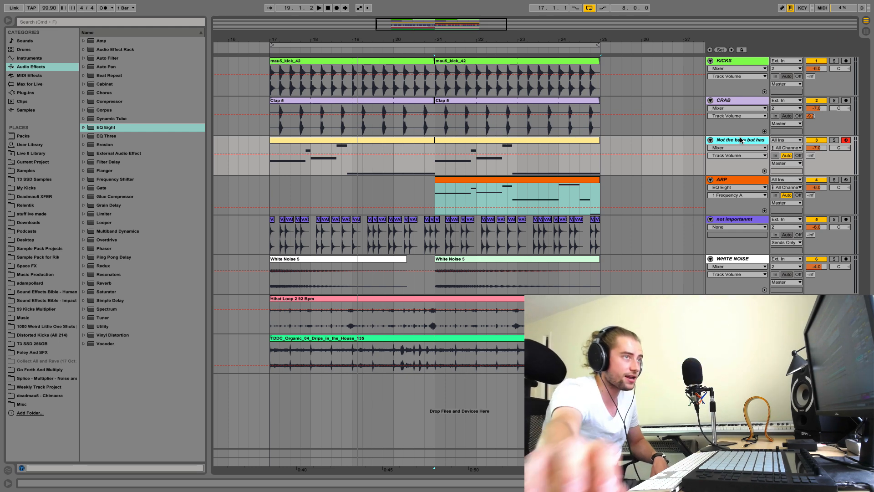
{"action": "left_click", "coordinate": [668, 144]}
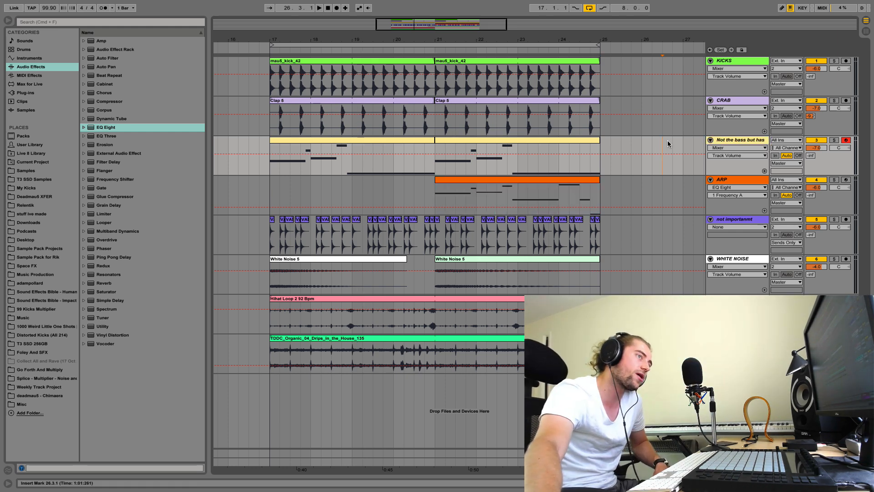
{"action": "left_click", "coordinate": [729, 141]}
{"action": "right_click", "coordinate": [729, 142]}
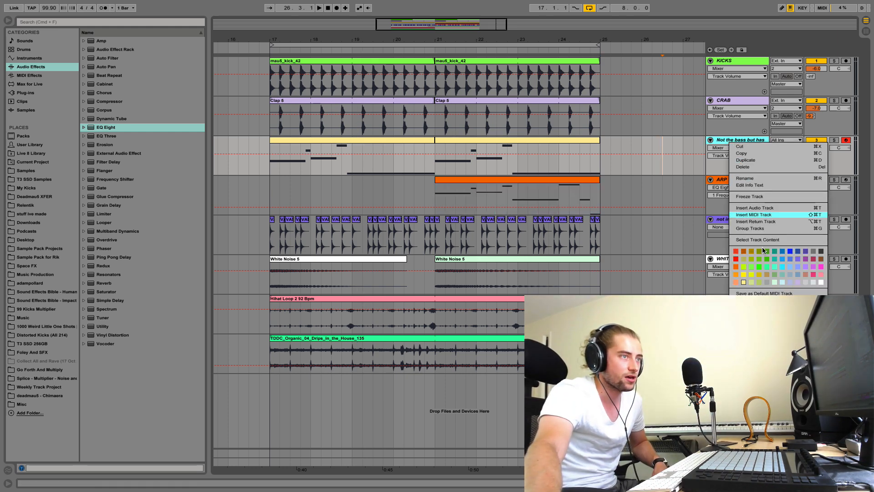
{"action": "left_click", "coordinate": [744, 274]}
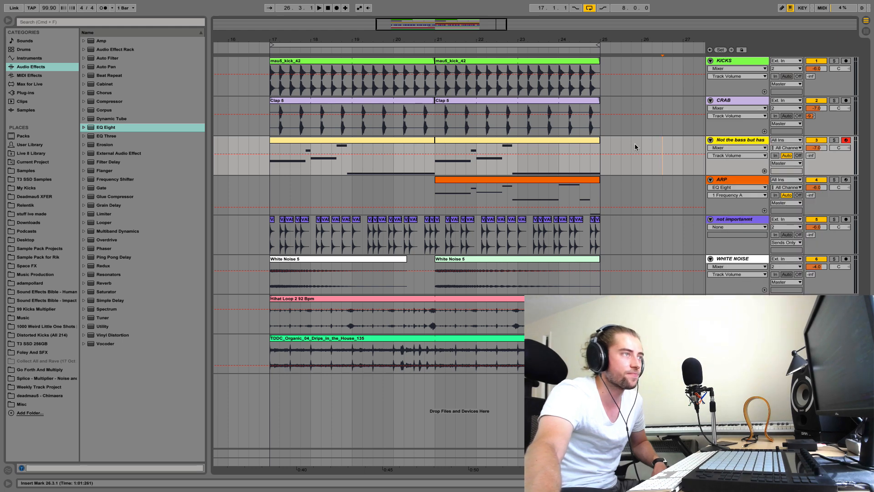
- Select both clips on the "Not the bass but has bass" track and give them the matching bright yellow colour
{"action": "left_click_drag", "start_coordinate": [635, 147], "coordinate": [260, 150]}
{"action": "right_click", "coordinate": [281, 141]}
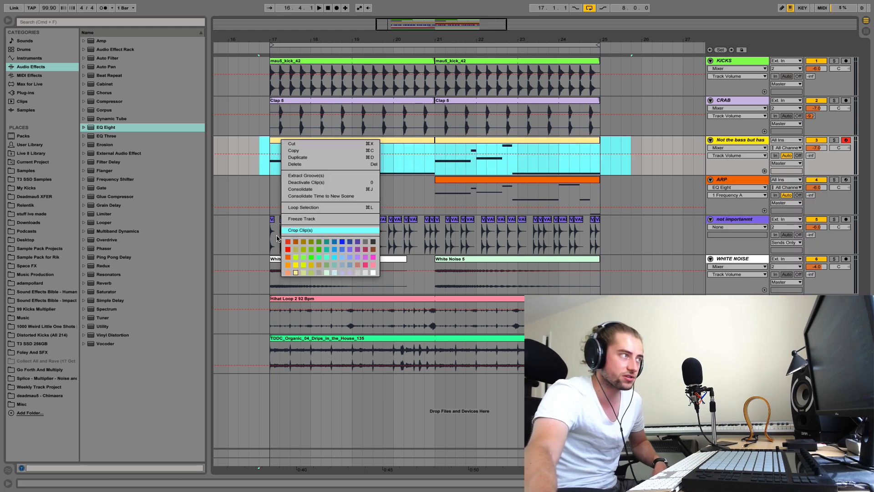
{"action": "left_click", "coordinate": [296, 265]}
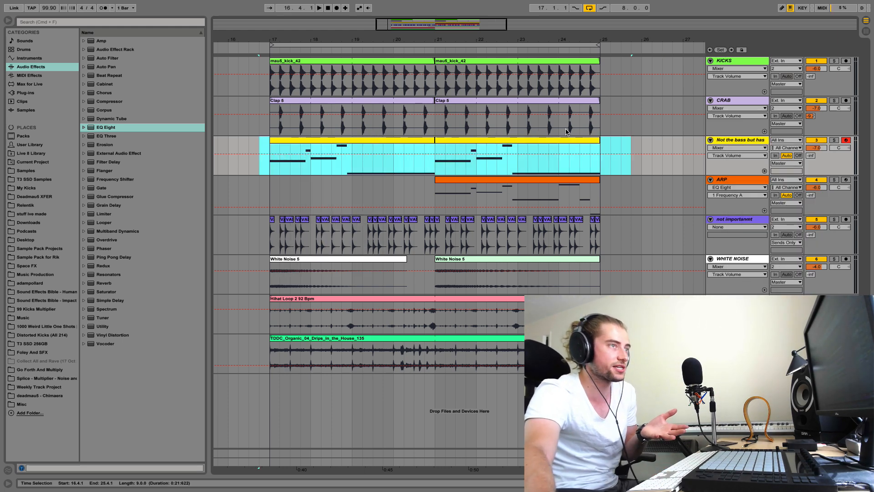
{"action": "left_click", "coordinate": [651, 146]}
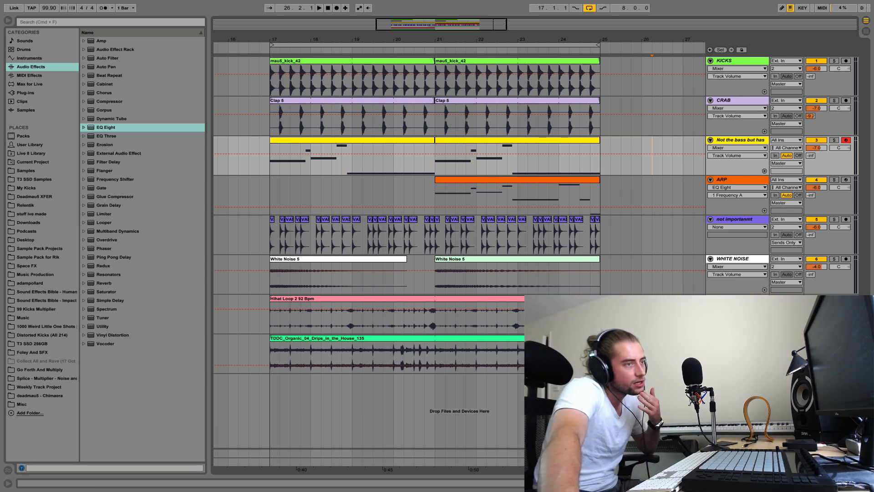
- Load the iZotope Ozone 7 plug-in on the Master track
{"action": "double_click", "coordinate": [738, 462]}
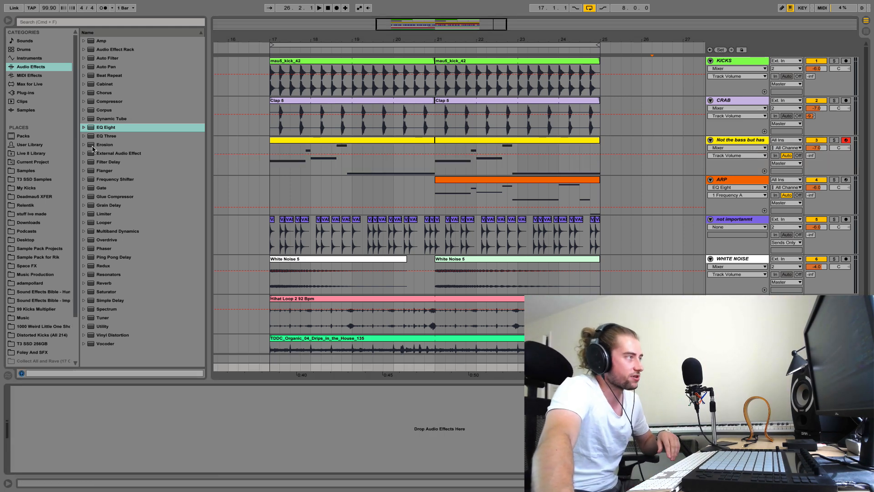
{"action": "left_click", "coordinate": [30, 84]}
{"action": "left_click", "coordinate": [26, 92]}
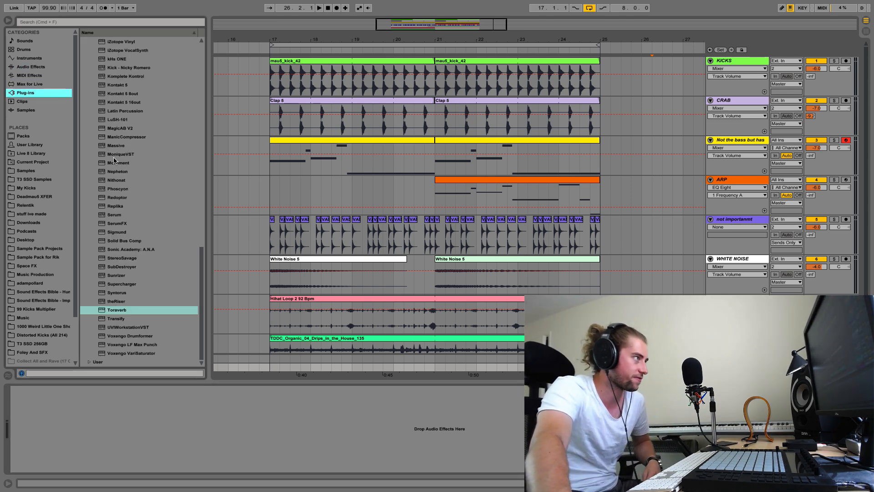
{"action": "scroll", "coordinate": [127, 163], "scroll_direction": "down", "scroll_amount": 10}
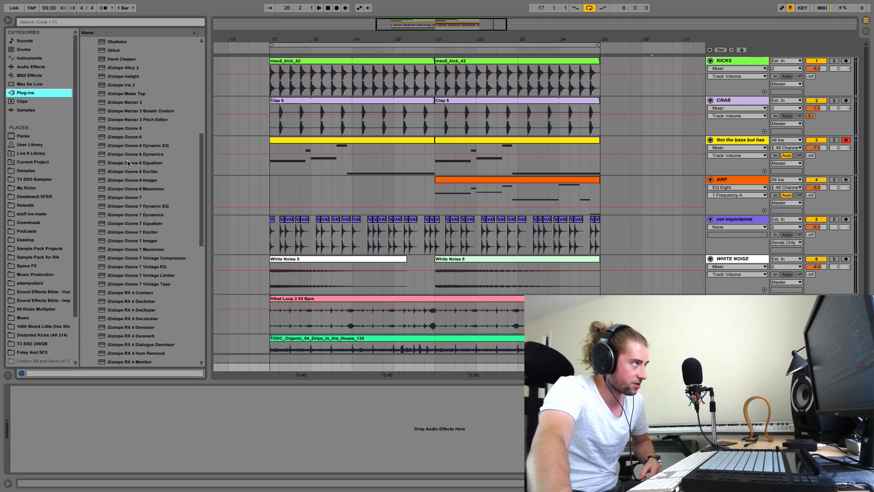
{"action": "left_click", "coordinate": [147, 198]}
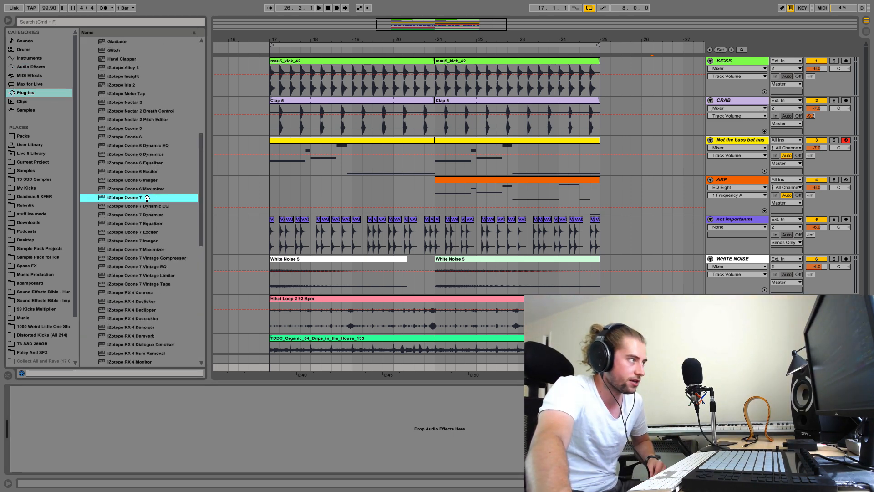
{"action": "double_click", "coordinate": [147, 198]}
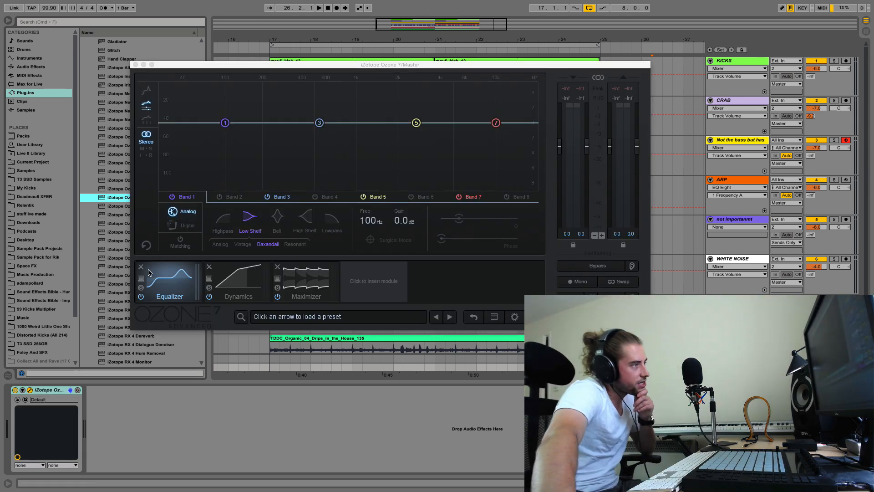
- Remove Ozone's Equalizer and Dynamics modules and add an Exciter ahead of the Maximizer
{"action": "left_click", "coordinate": [141, 267]}
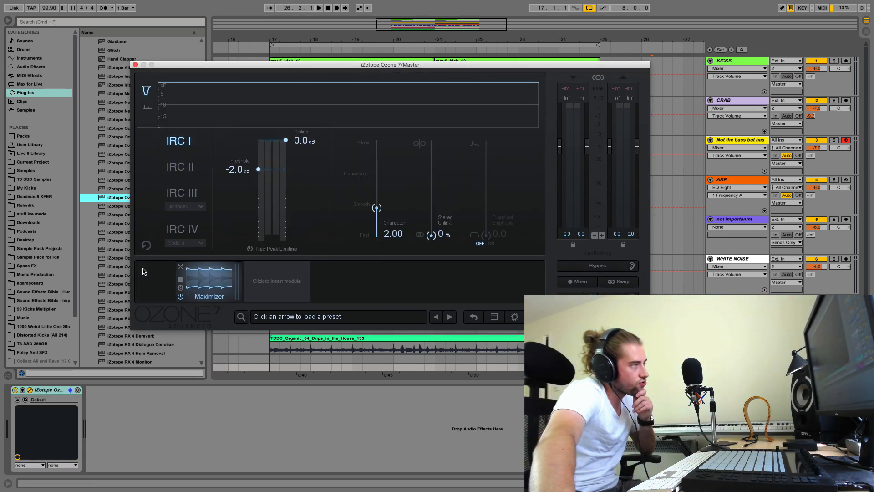
{"action": "left_click", "coordinate": [227, 283]}
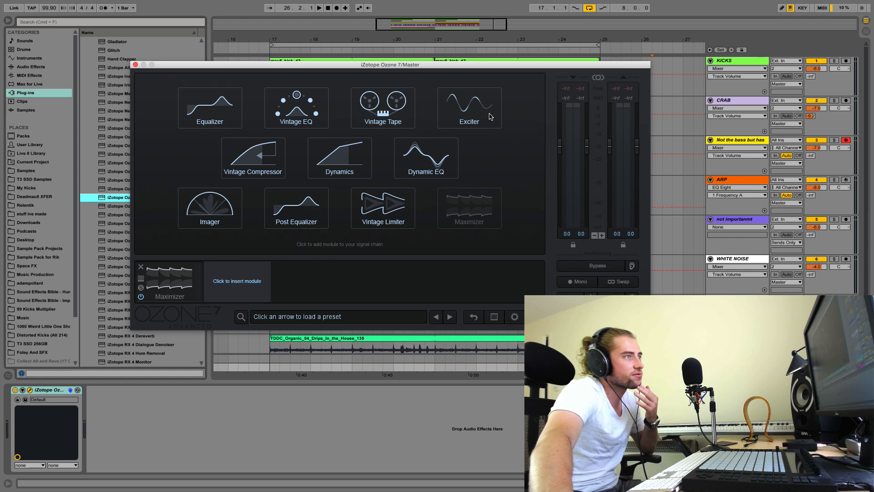
{"action": "left_click", "coordinate": [469, 107]}
{"action": "left_click_drag", "start_coordinate": [222, 286], "coordinate": [169, 281]}
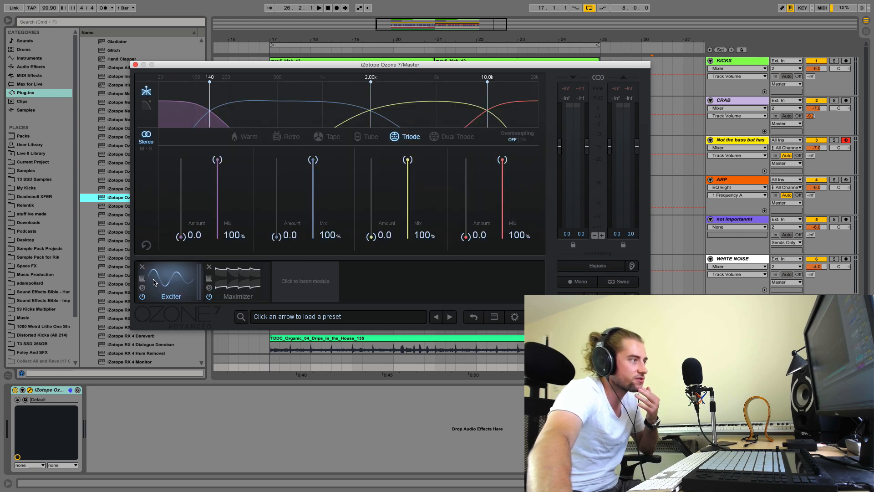
- Load the Tape Presence preset into the Exciter module and close the preset manager
{"action": "left_click", "coordinate": [142, 278]}
{"action": "scroll", "coordinate": [497, 185], "scroll_direction": "down", "scroll_amount": 5}
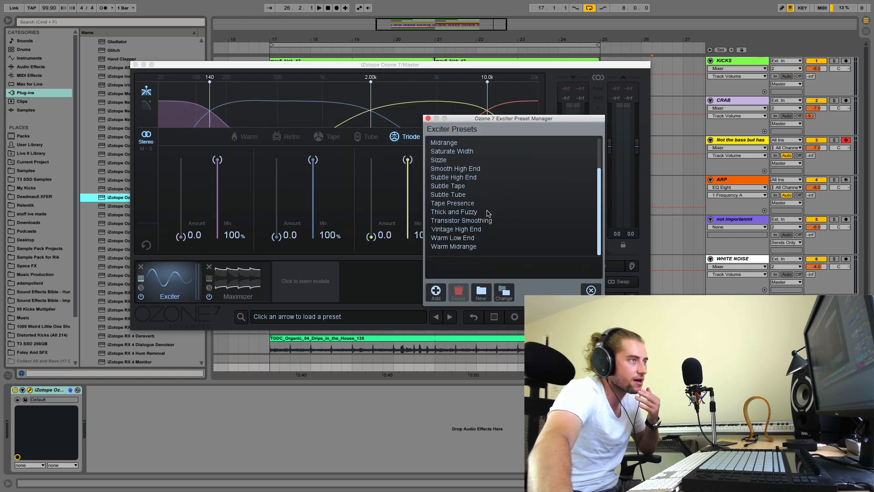
{"action": "left_click", "coordinate": [482, 205]}
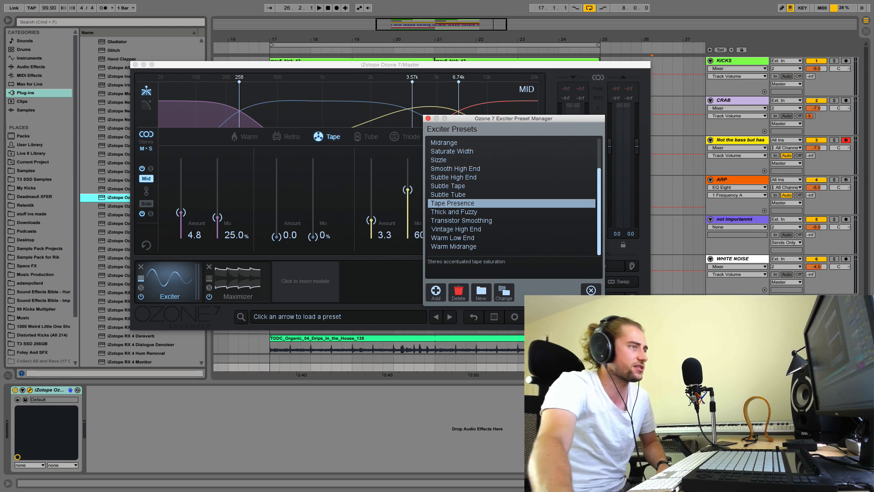
{"action": "left_click", "coordinate": [590, 290]}
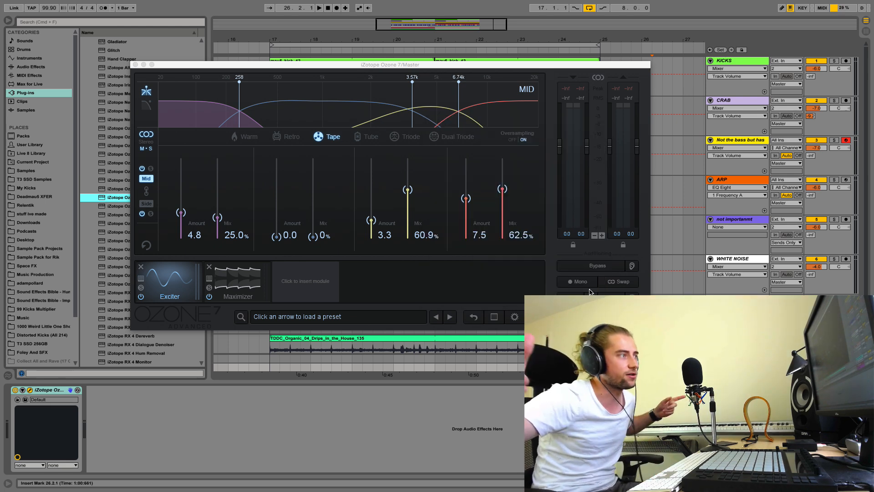
- Switch the Maximizer to IRC III mode and set its ceiling to -0.3 dB
{"action": "left_click", "coordinate": [238, 280]}
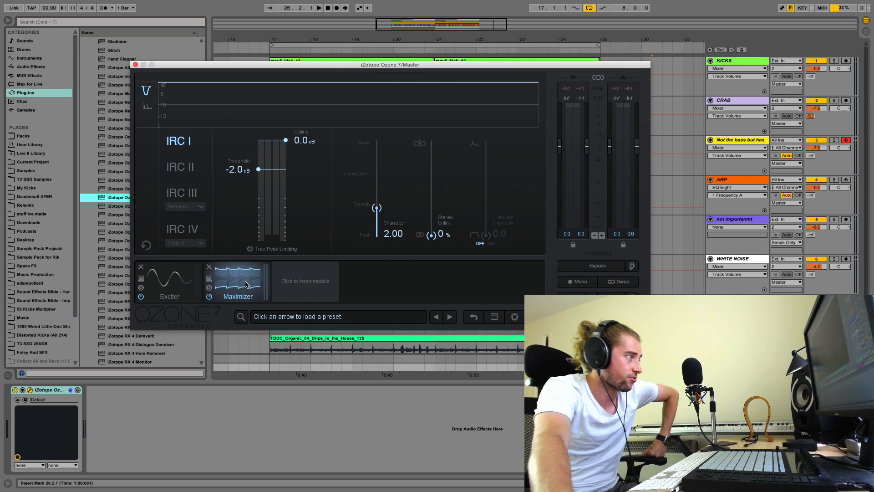
{"action": "left_click", "coordinate": [152, 298]}
{"action": "left_click", "coordinate": [305, 281]}
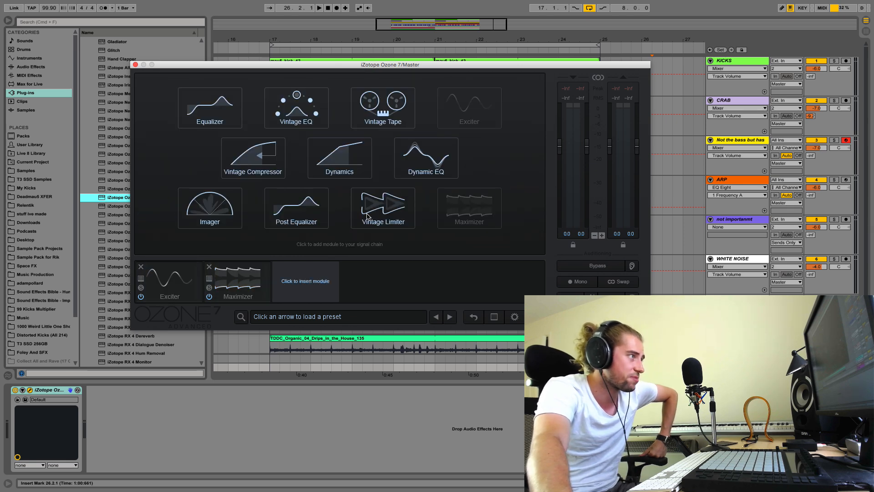
{"action": "left_click", "coordinate": [237, 277]}
{"action": "left_click", "coordinate": [182, 191]}
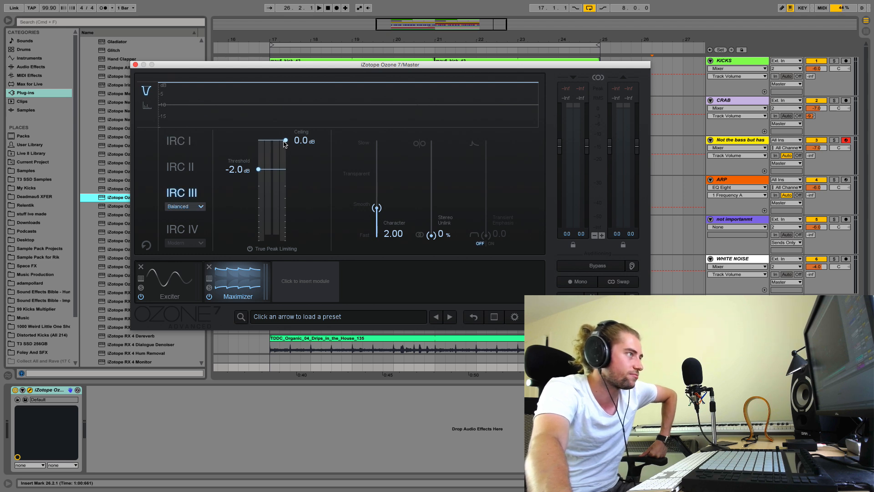
{"action": "left_click_drag", "start_coordinate": [286, 141], "coordinate": [288, 146]}
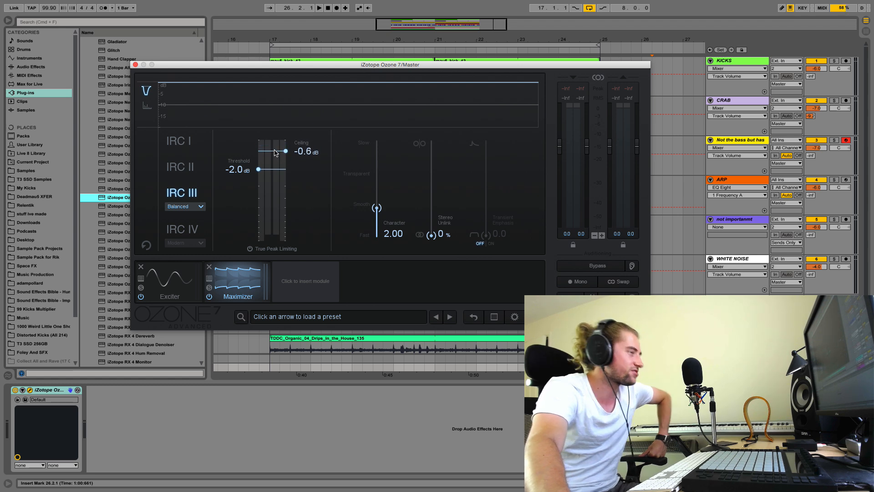
{"action": "left_click_drag", "start_coordinate": [284, 153], "coordinate": [287, 148]}
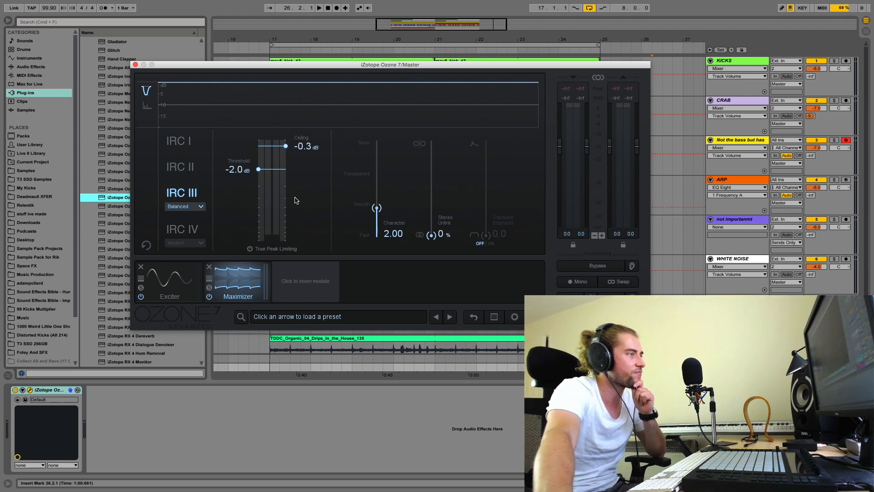
- Enable True Peak Limiting on the Maximizer and lower its threshold to -2.2 dB
{"action": "left_click", "coordinate": [293, 249]}
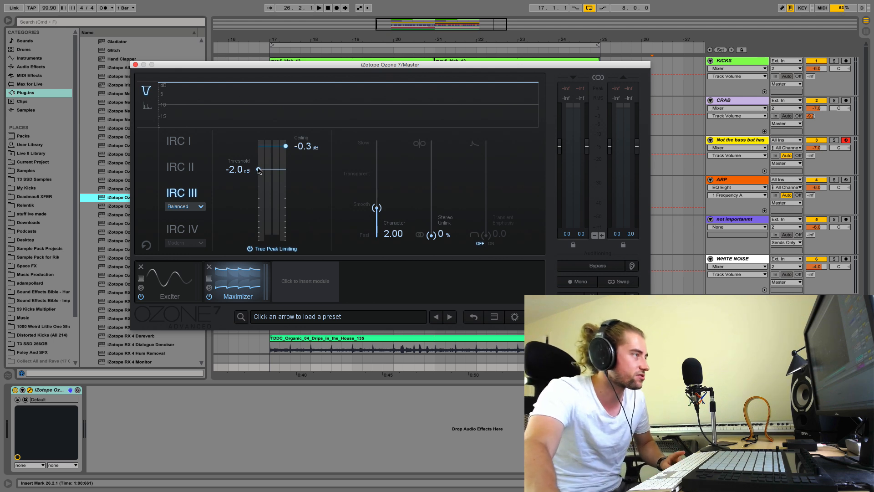
{"action": "left_click_drag", "start_coordinate": [258, 170], "coordinate": [258, 172]}
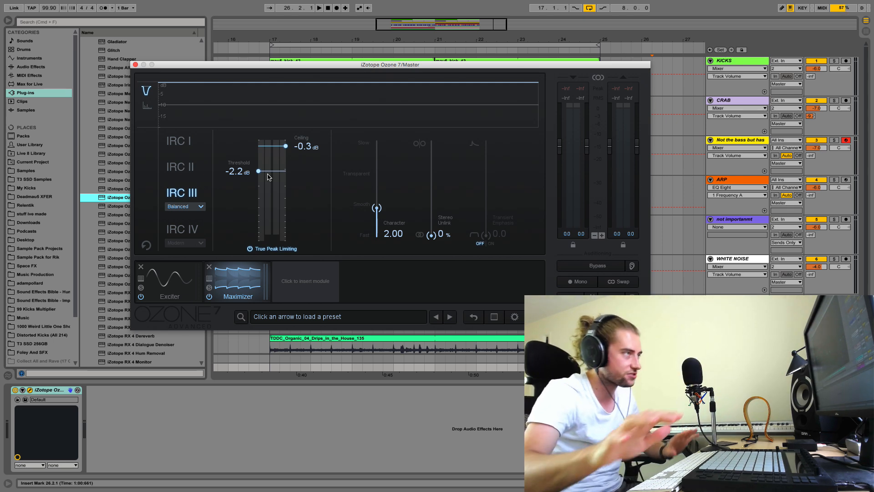
- Play the arrangement from bar 17 and place the Ozone window so the Maximizer's meters can be checked
{"action": "key", "text": "space"}
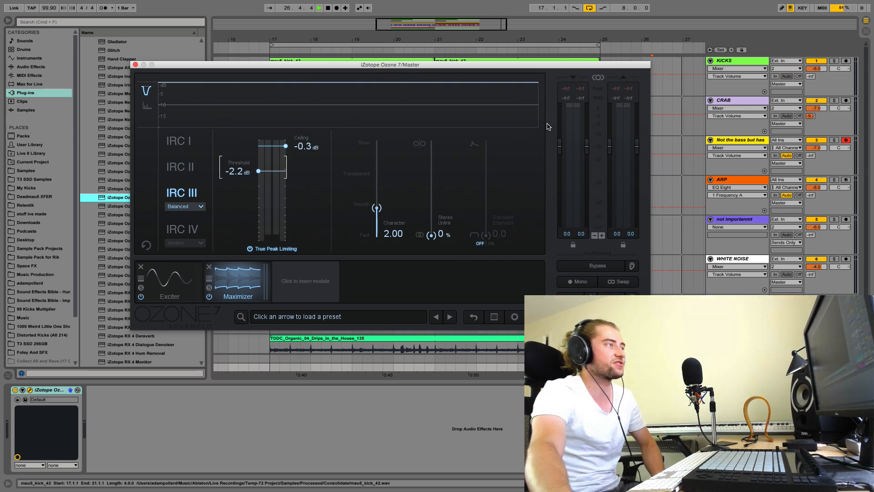
{"action": "key", "text": "space"}
{"action": "left_click_drag", "start_coordinate": [355, 64], "coordinate": [376, 200]}
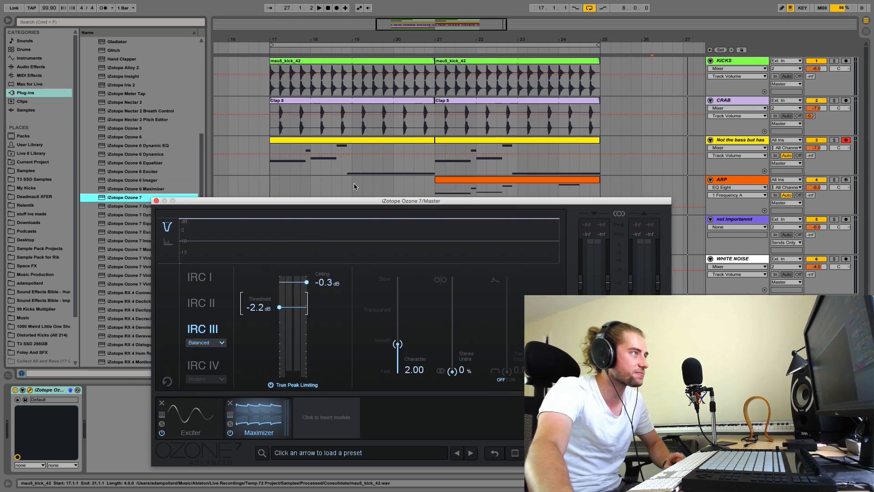
{"action": "left_click", "coordinate": [272, 165]}
{"action": "key", "text": "space"}
{"action": "left_click_drag", "start_coordinate": [274, 207], "coordinate": [284, 114]}
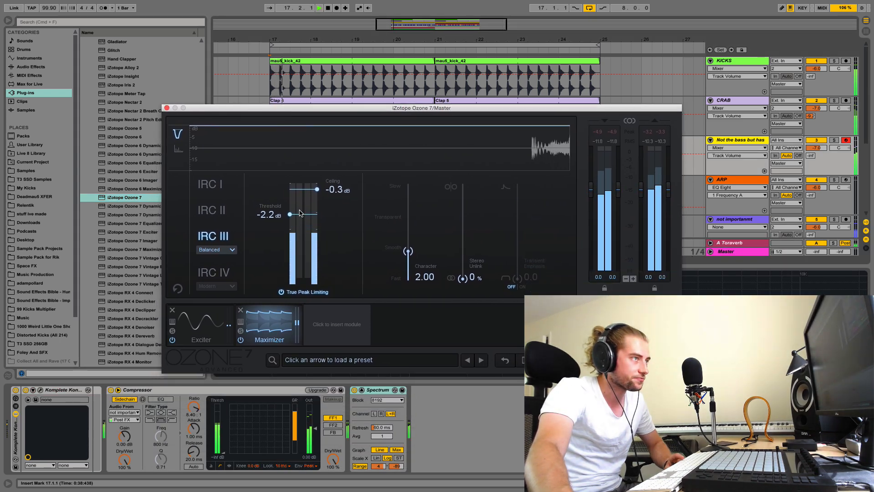
- Lower the Maximizer's threshold to -5.8 dB while the arrangement plays, and close the Ozone window
{"action": "left_click_drag", "start_coordinate": [290, 216], "coordinate": [288, 218]}
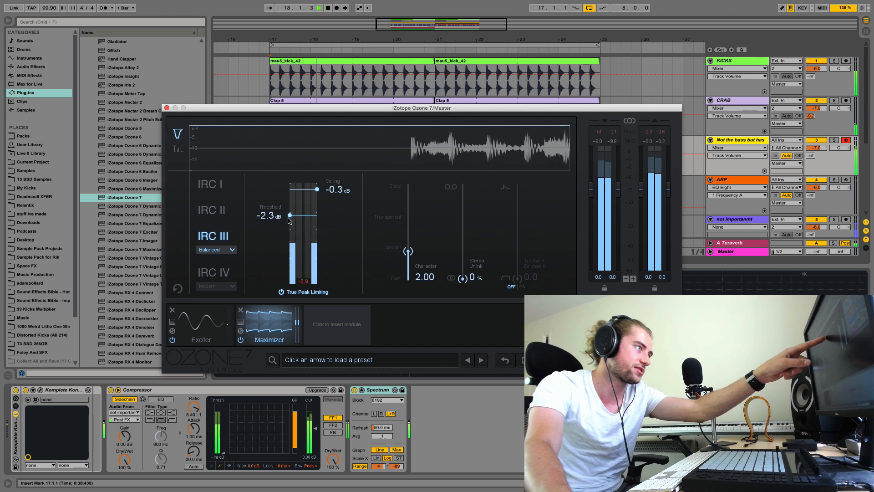
{"action": "left_click_drag", "start_coordinate": [288, 221], "coordinate": [285, 227]}
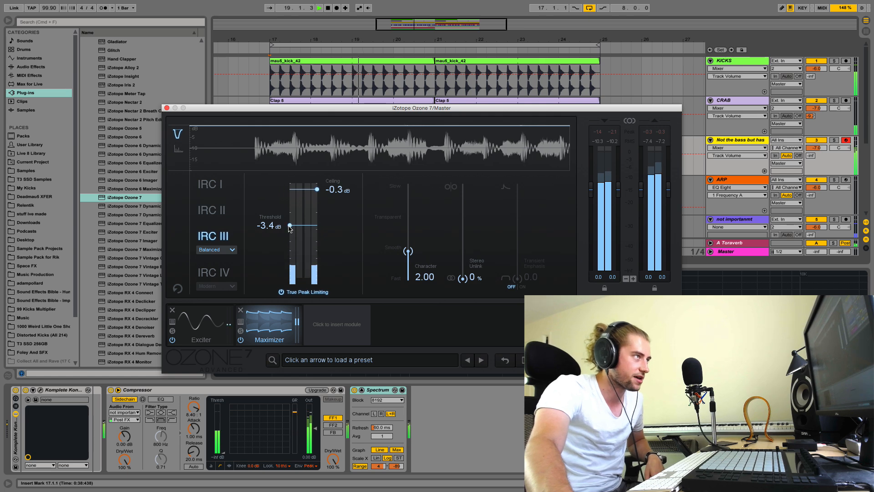
{"action": "left_click_drag", "start_coordinate": [290, 225], "coordinate": [288, 243]}
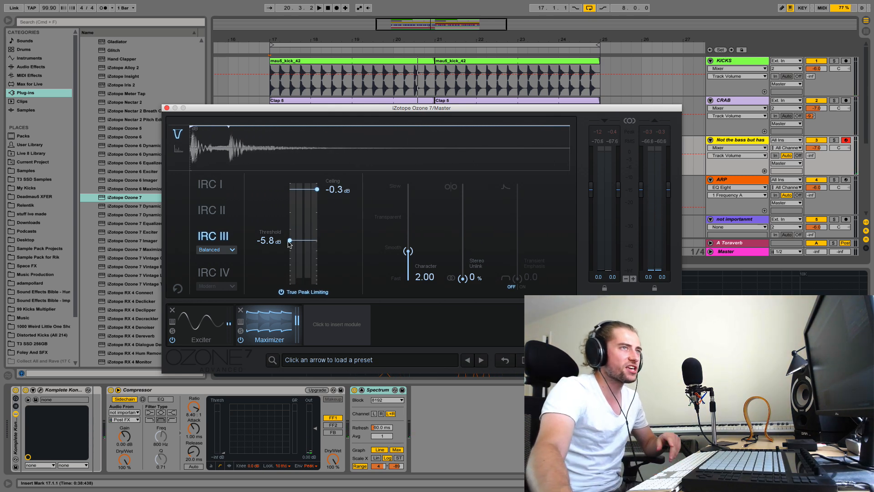
{"action": "left_click", "coordinate": [166, 108]}
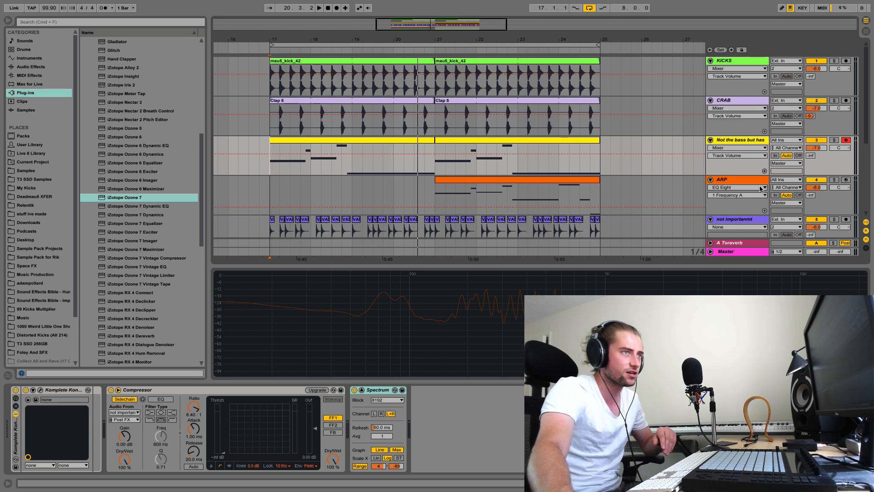
- Set both the current and default quality of the Toraverb on return track A to Low and close its window
{"action": "left_click", "coordinate": [735, 244]}
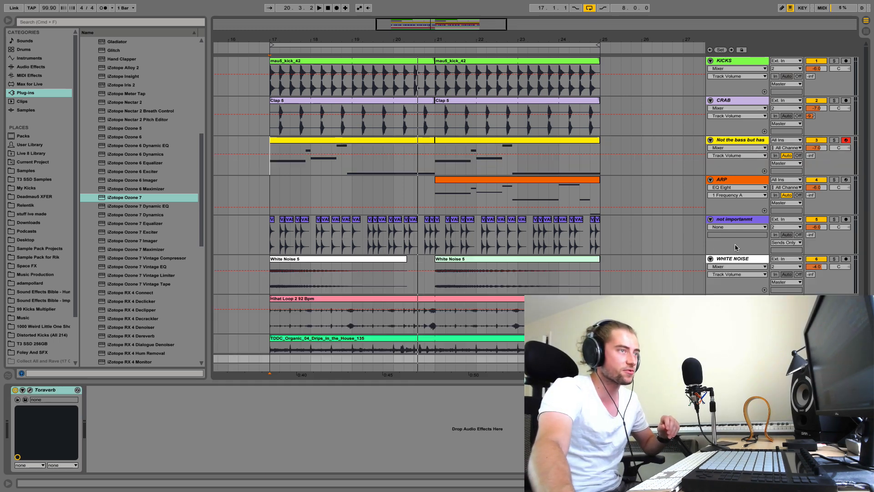
{"action": "left_click", "coordinate": [30, 390]}
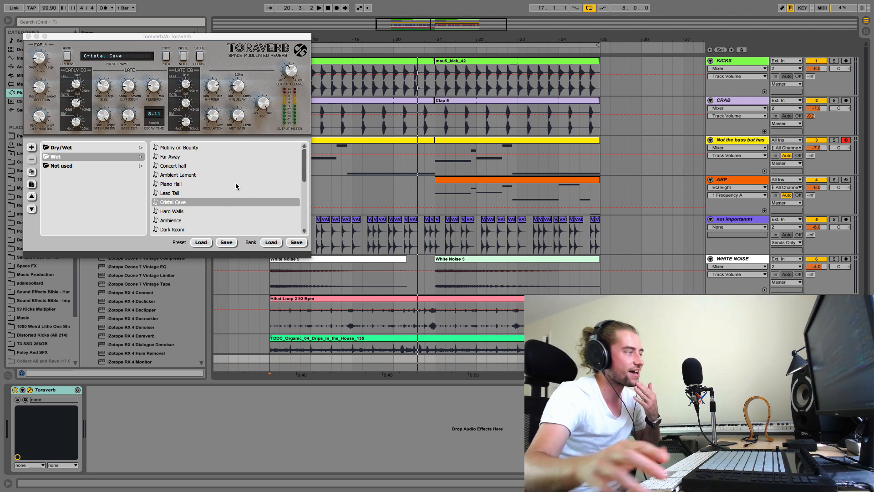
{"action": "left_click", "coordinate": [68, 56]}
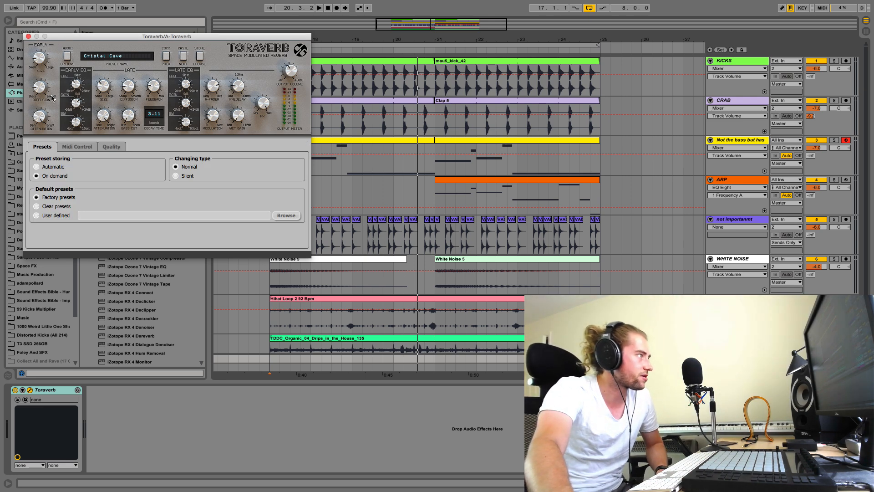
{"action": "left_click", "coordinate": [111, 147]}
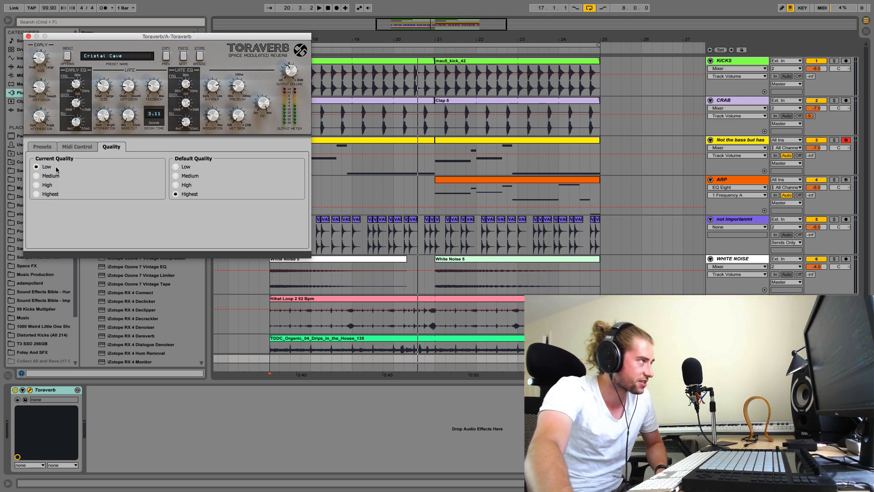
{"action": "left_click", "coordinate": [176, 167]}
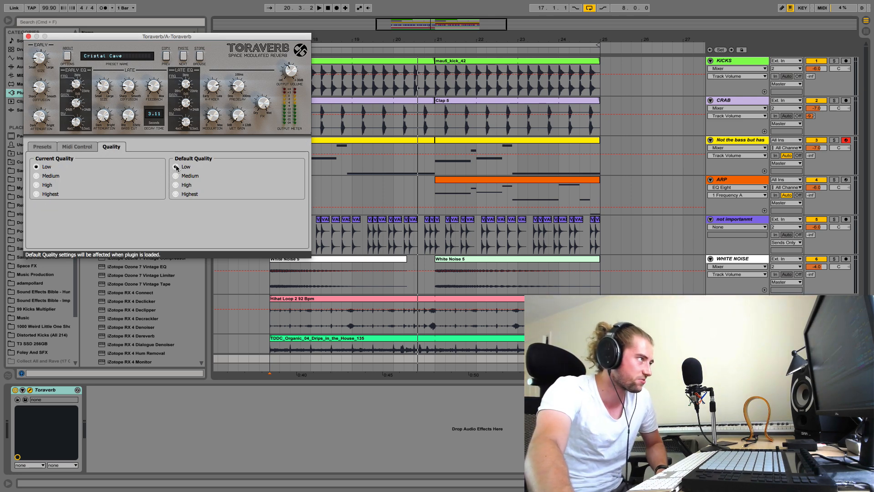
{"action": "left_click", "coordinate": [25, 39]}
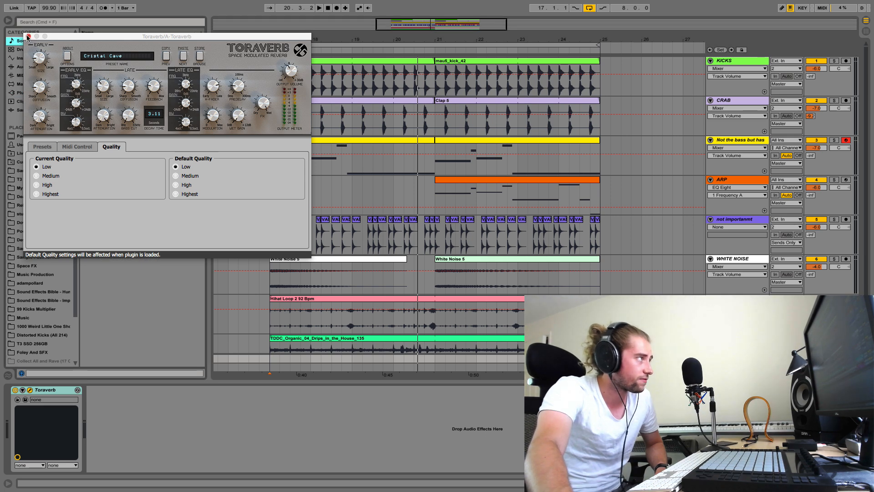
{"action": "left_click", "coordinate": [29, 37]}
- Open the LuSH-101 options on the "Not the bass but has" track and look through the In/Out, MIDI Control and GUI settings
{"action": "scroll", "coordinate": [410, 182], "scroll_direction": "down", "scroll_amount": 1}
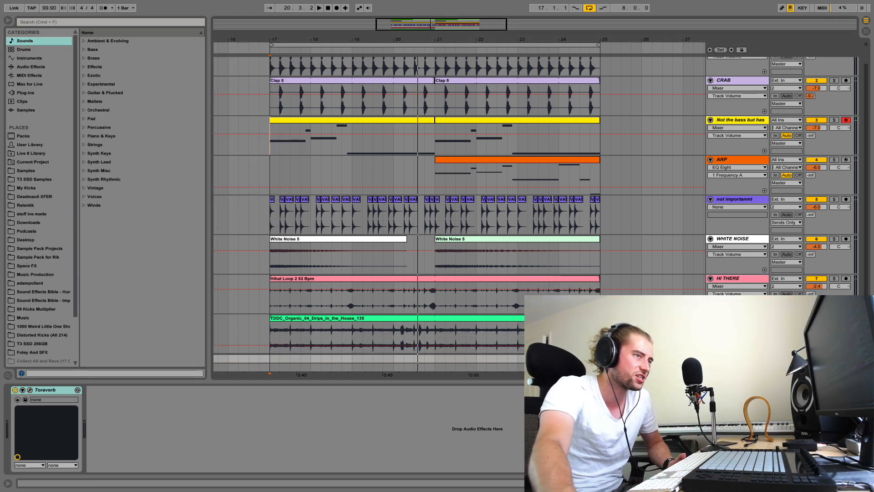
{"action": "left_click", "coordinate": [737, 368]}
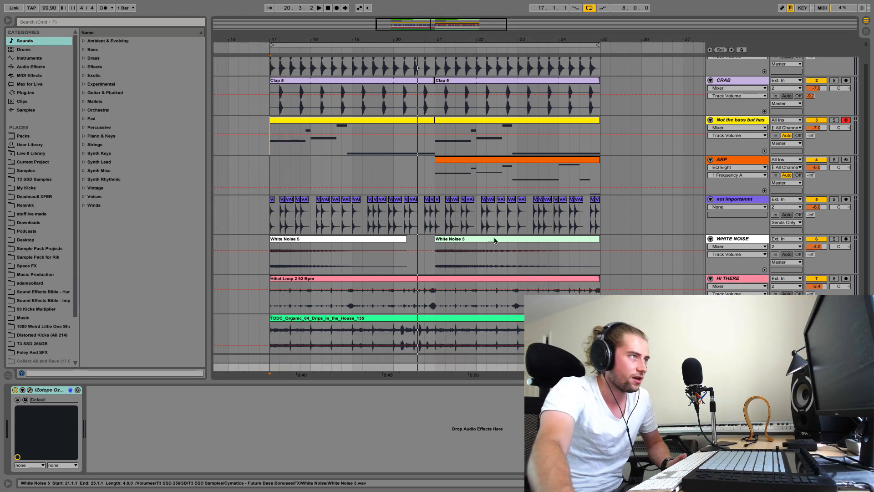
{"action": "left_click", "coordinate": [736, 124]}
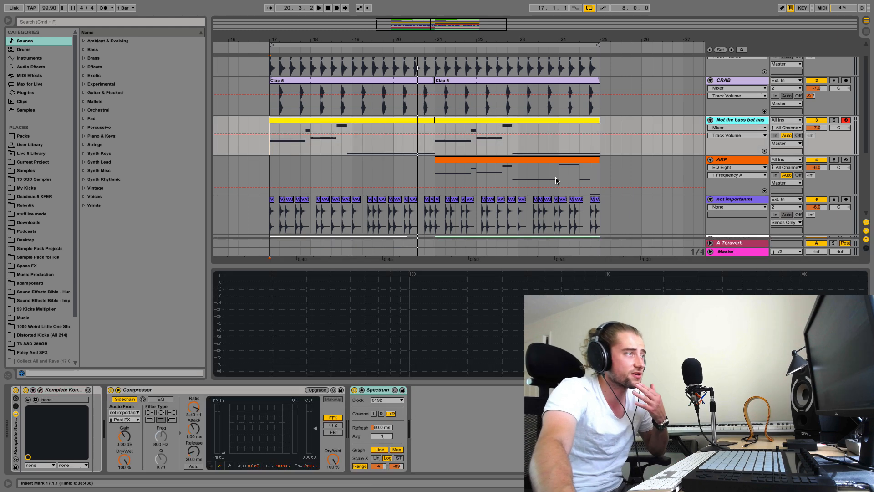
{"action": "left_click", "coordinate": [40, 390]}
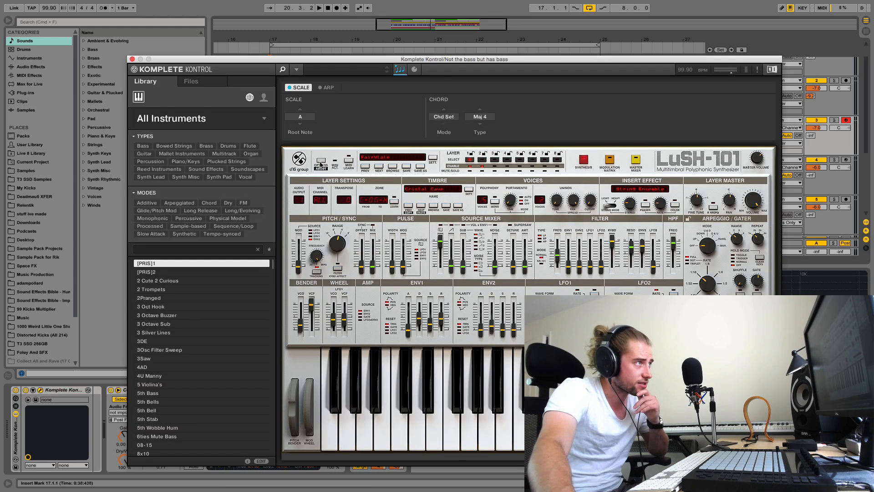
{"action": "left_click", "coordinate": [321, 162]}
{"action": "left_click", "coordinate": [514, 191]}
{"action": "left_click", "coordinate": [487, 191]}
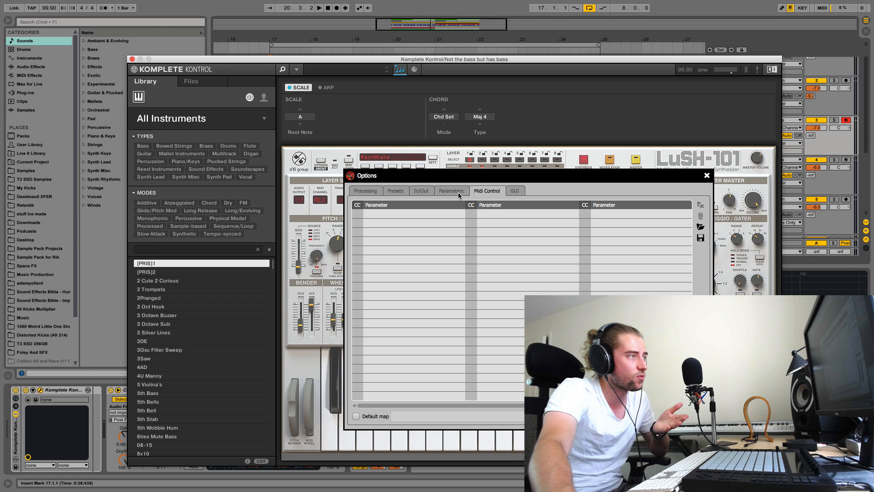
{"action": "left_click", "coordinate": [422, 191]}
{"action": "left_click", "coordinate": [486, 193]}
{"action": "left_click", "coordinate": [513, 193]}
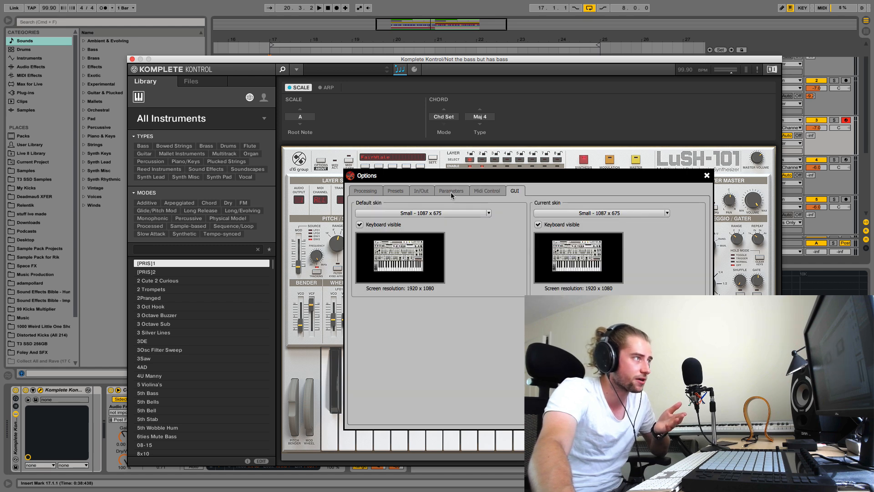
- Check the LuSH-101 processing options and its real-time quality choices, and close the instrument window
{"action": "left_click", "coordinate": [372, 192]}
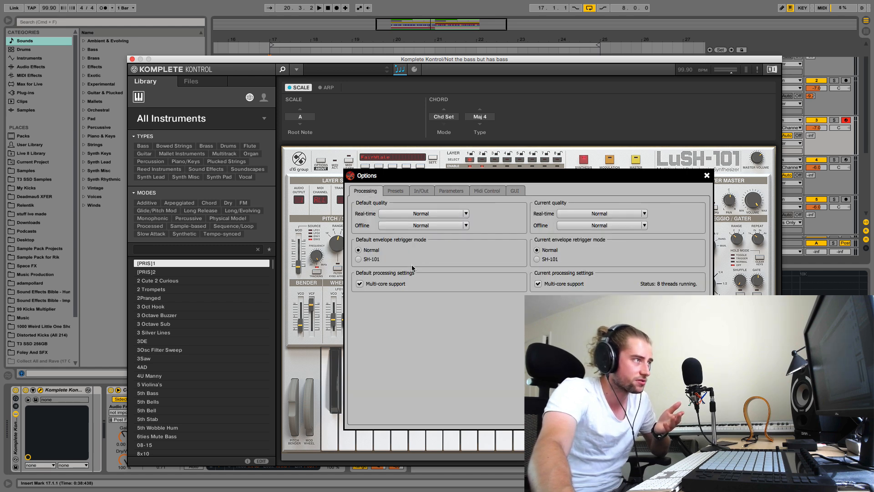
{"action": "left_click", "coordinate": [462, 214]}
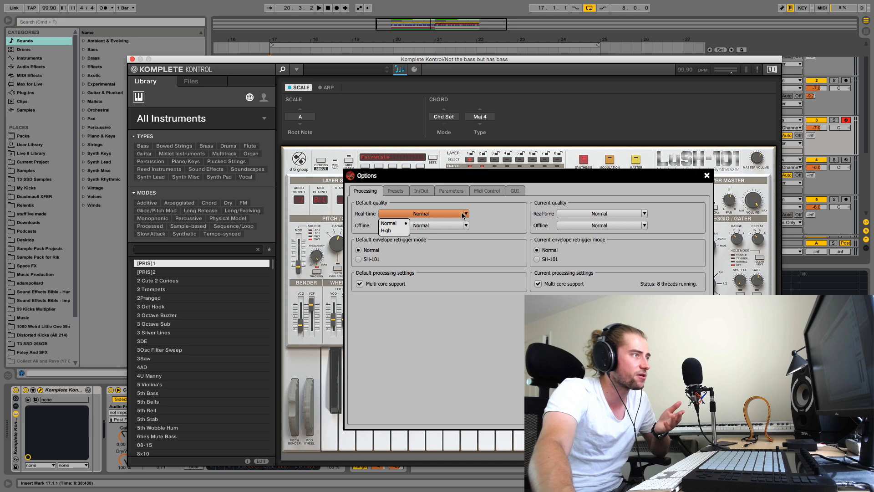
{"action": "left_click", "coordinate": [480, 338]}
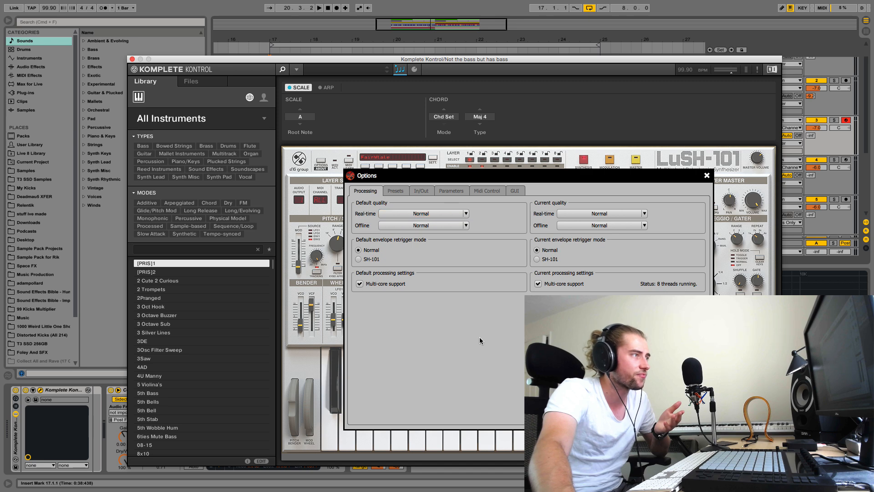
{"action": "left_click", "coordinate": [707, 176]}
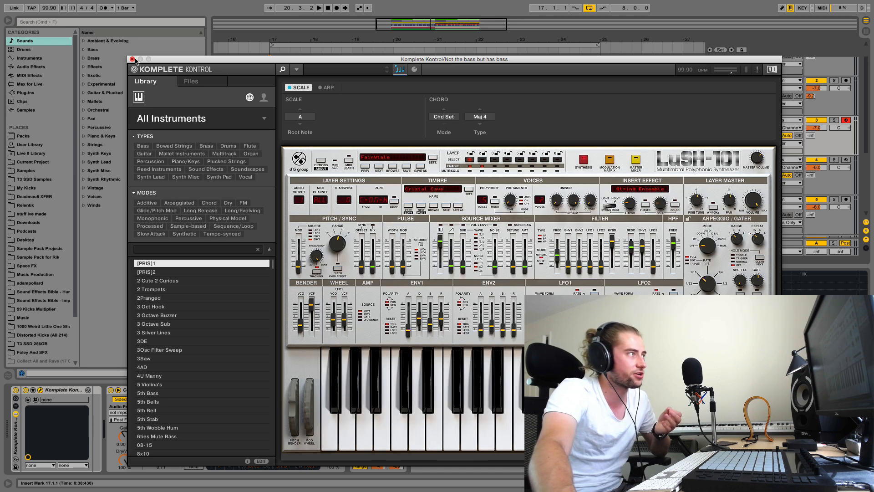
{"action": "left_click", "coordinate": [132, 60]}
- Reopen Ozone 7 on the master and compare the Maximizer's IRC II and IRC III modes during short playbacks from bar 17
{"action": "left_click", "coordinate": [732, 252]}
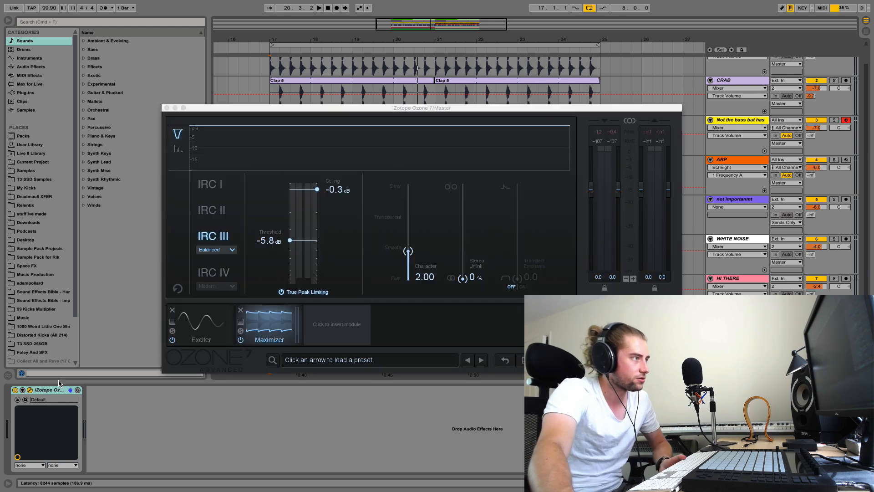
{"action": "key", "text": "space"}
{"action": "key", "text": "space"}
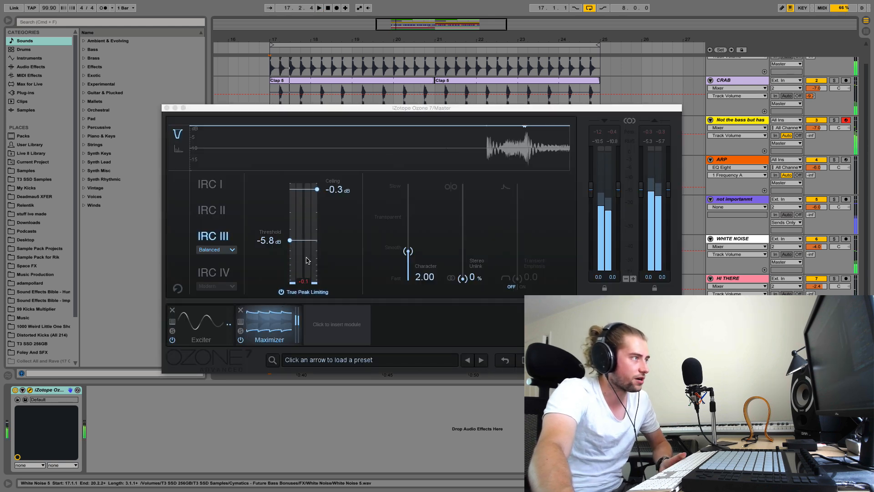
{"action": "left_click", "coordinate": [212, 211]}
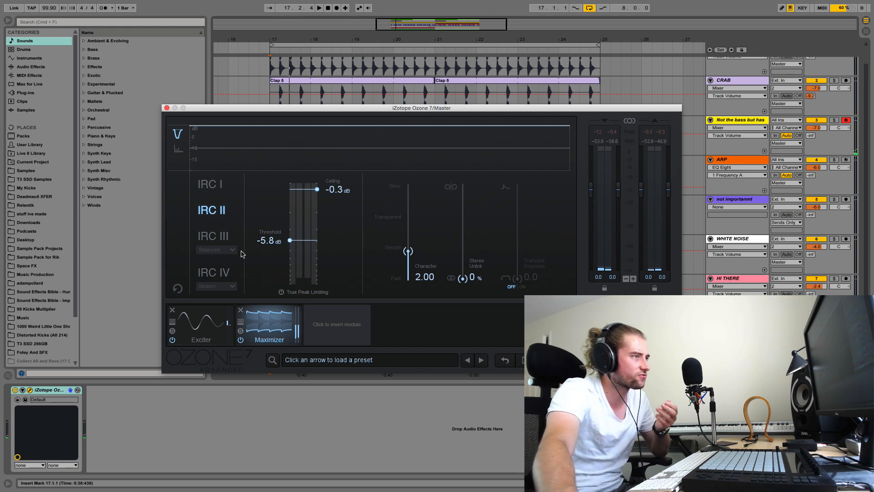
{"action": "left_click", "coordinate": [226, 240]}
{"action": "key", "text": "space"}
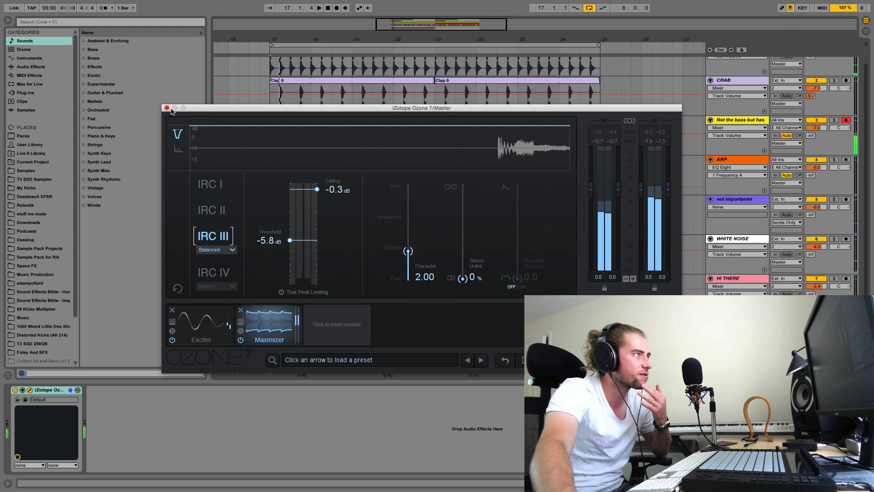
{"action": "left_click", "coordinate": [30, 390]}
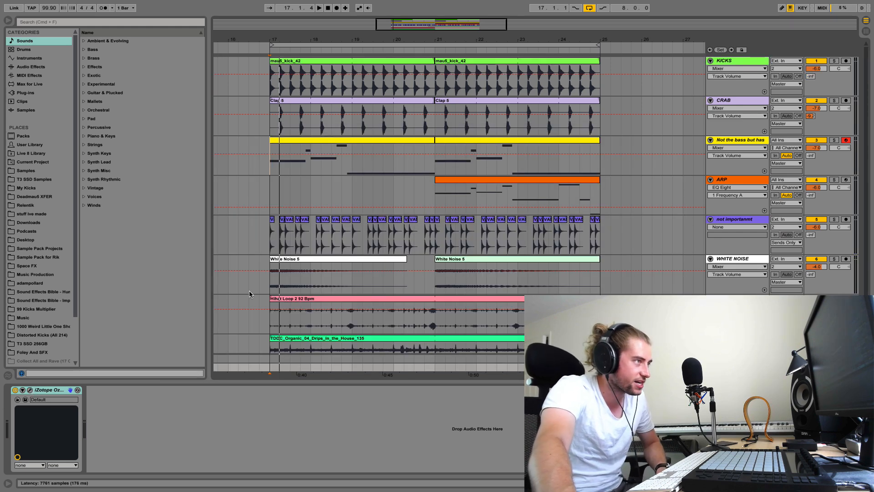
- Switch the Maximizer to IRC II, raise its threshold to -4.0 dB, and audition it before closing Ozone
{"action": "left_click", "coordinate": [31, 391]}
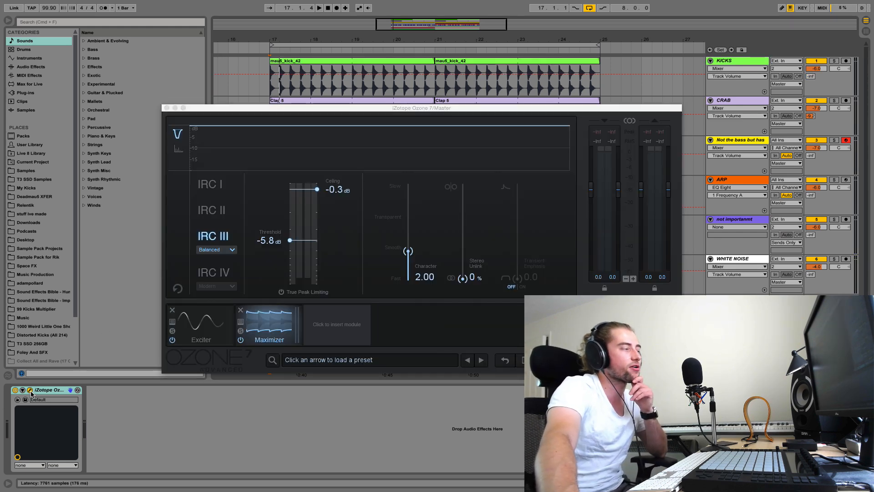
{"action": "left_click", "coordinate": [211, 210]}
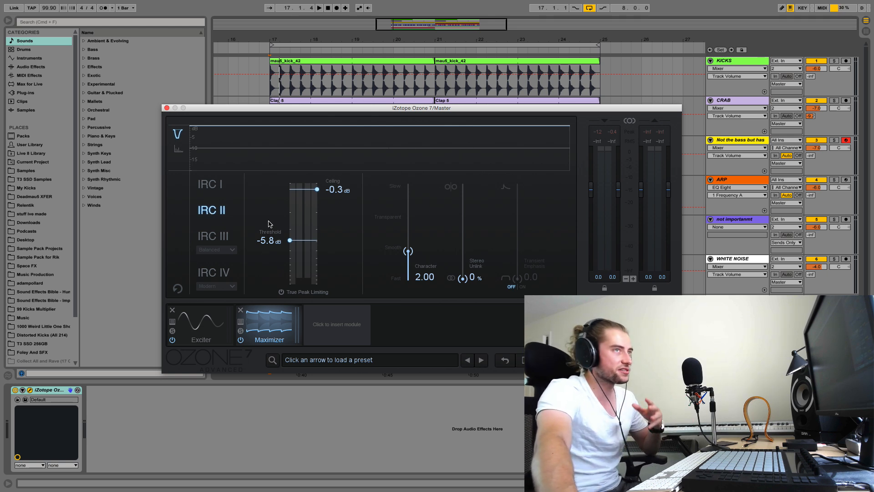
{"action": "left_click_drag", "start_coordinate": [269, 224], "coordinate": [269, 214]}
{"action": "key", "text": "space"}
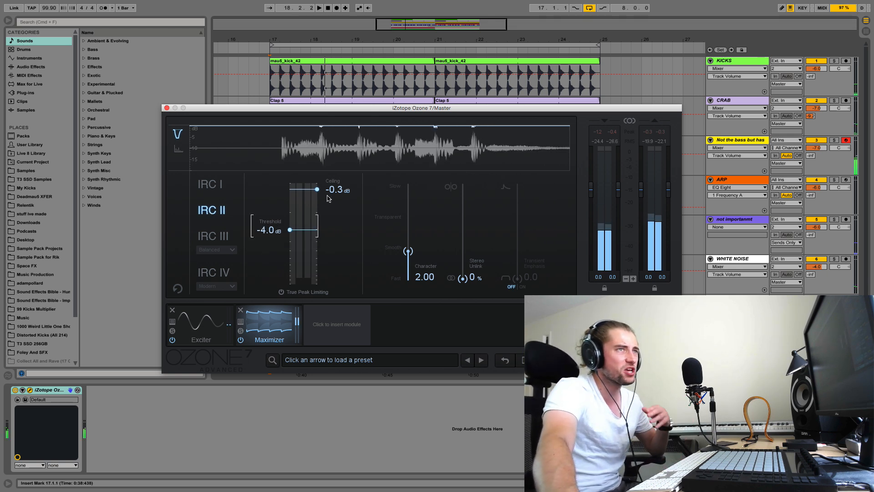
{"action": "left_click", "coordinate": [166, 108]}
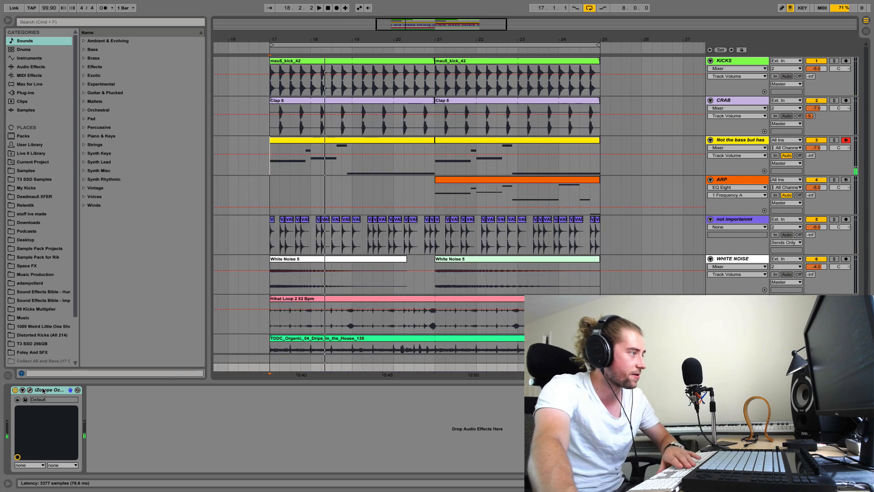
- Delete the Ozone 7 device from the master track
{"action": "key", "text": "Delete"}
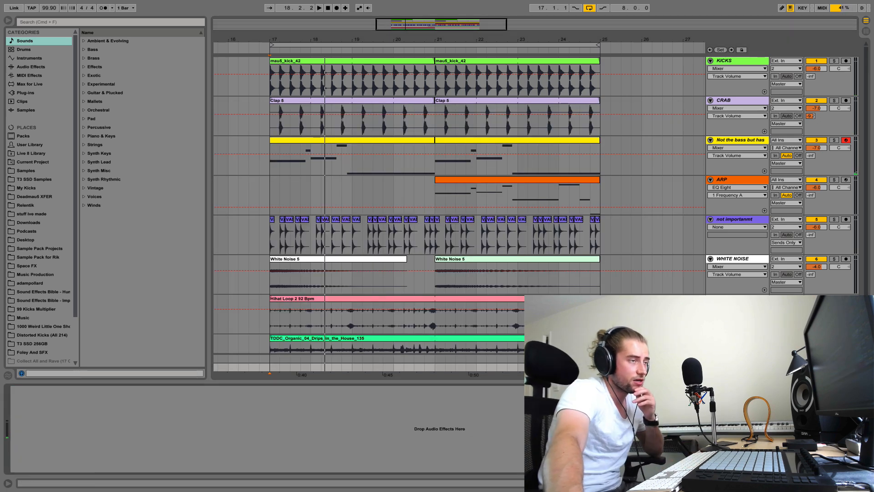
{"action": "key", "text": "super+z"}
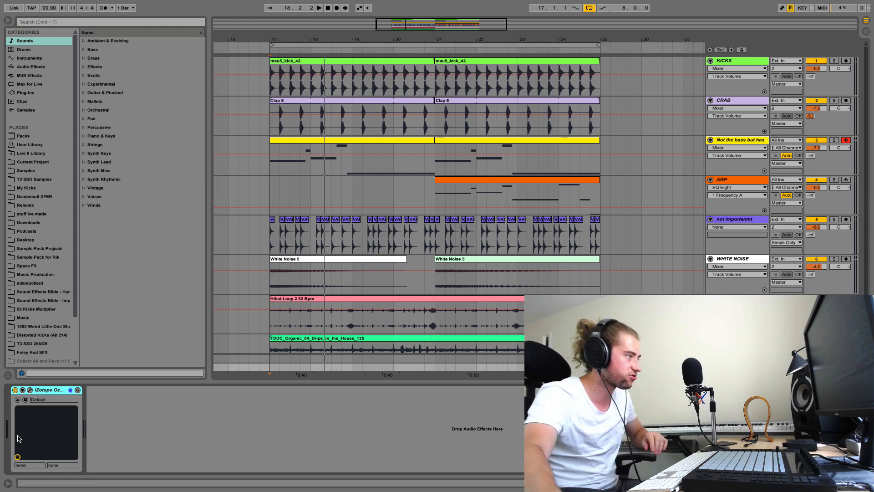
{"action": "left_click", "coordinate": [48, 390]}
{"action": "key", "text": "Delete"}
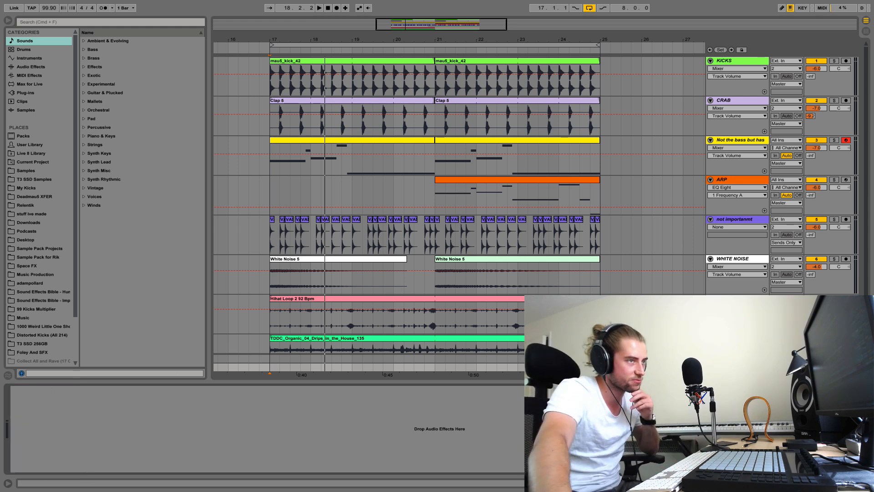
- Set the current and default quality of the Toraverb on return track A to Highest and close its window
{"action": "left_click", "coordinate": [738, 358]}
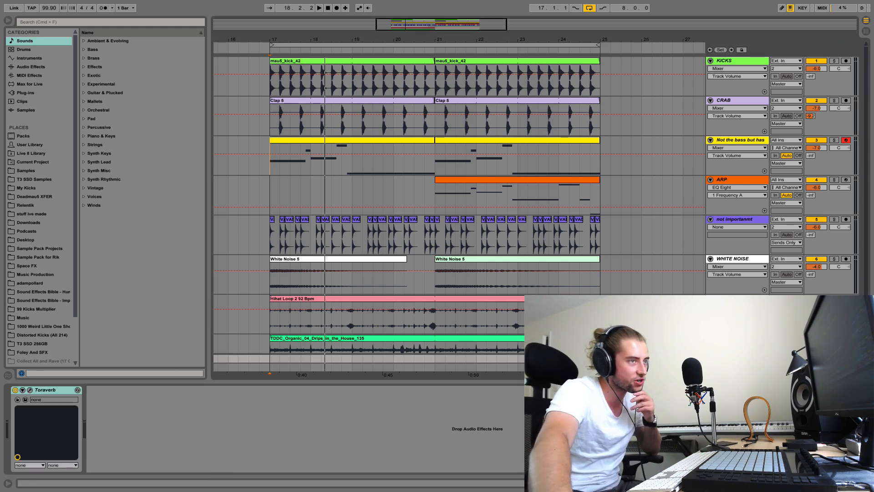
{"action": "left_click", "coordinate": [30, 391]}
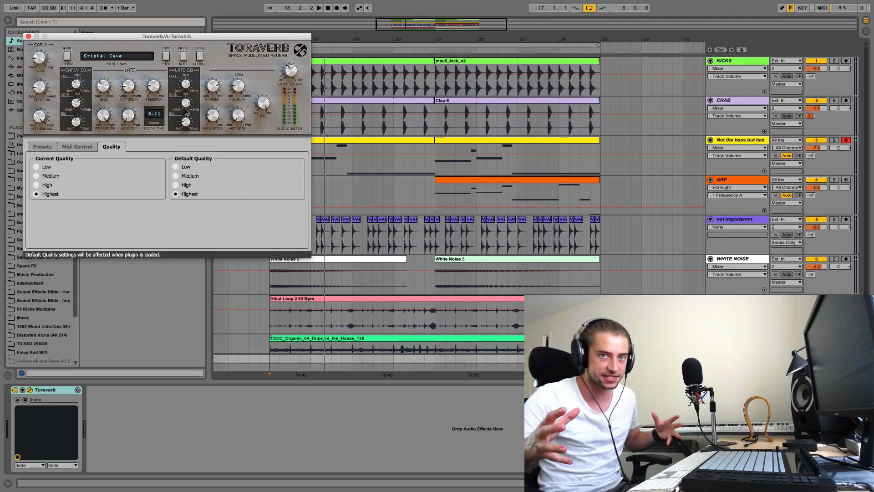
{"action": "left_click", "coordinate": [29, 37]}
- Open the LuSH-101 processing options inside Komplete Kontrol on the "Not the bass but has bass" track
{"action": "left_click", "coordinate": [752, 143]}
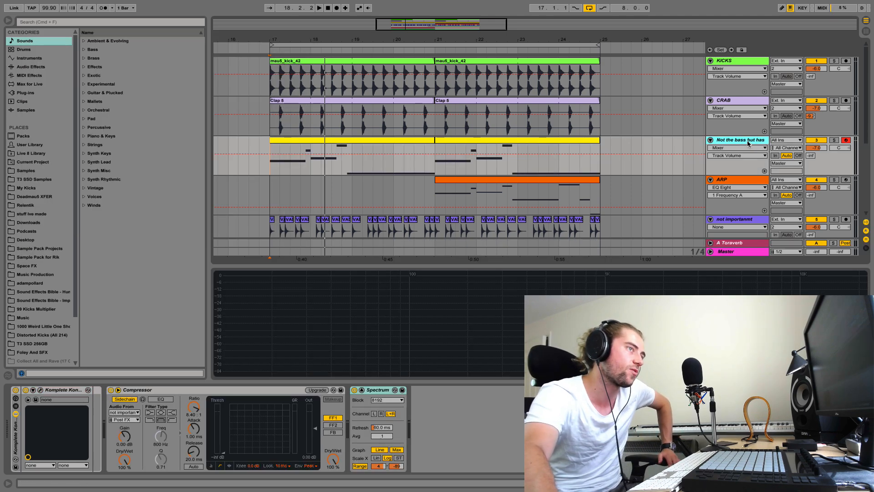
{"action": "left_click", "coordinate": [41, 390]}
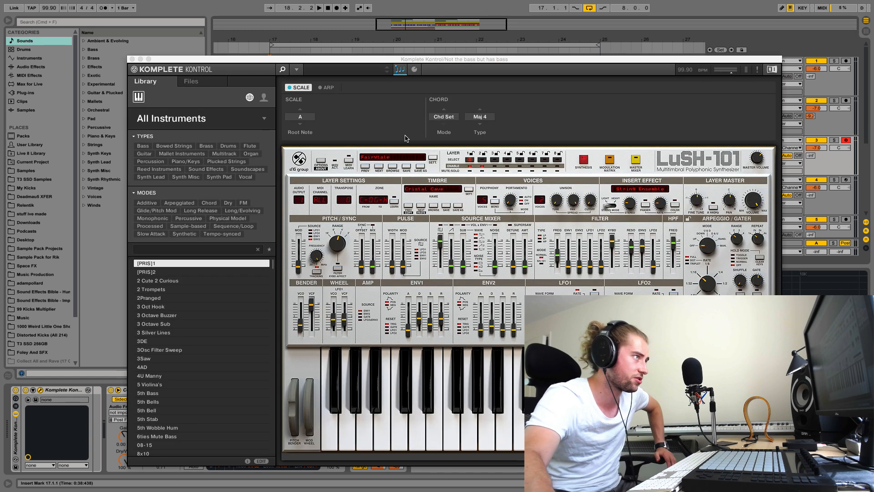
{"action": "left_click", "coordinate": [321, 164]}
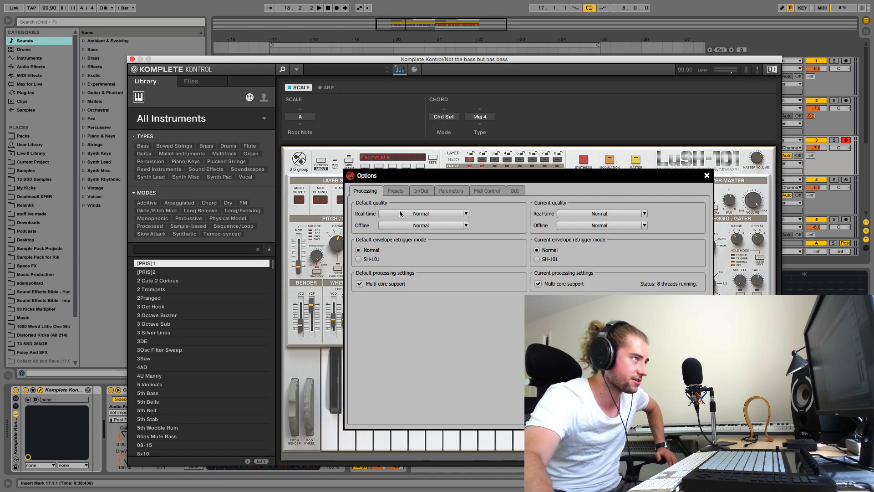
{"action": "left_click", "coordinate": [405, 216]}
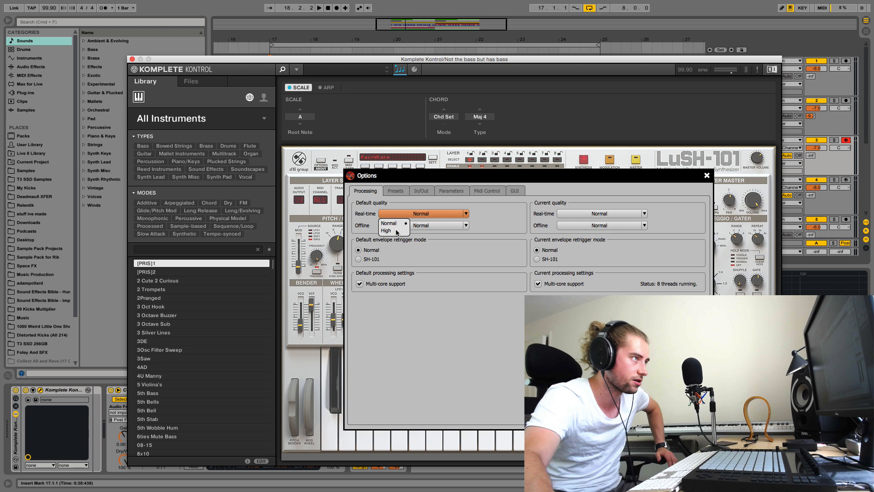
{"action": "left_click", "coordinate": [396, 231]}
{"action": "left_click", "coordinate": [417, 228]}
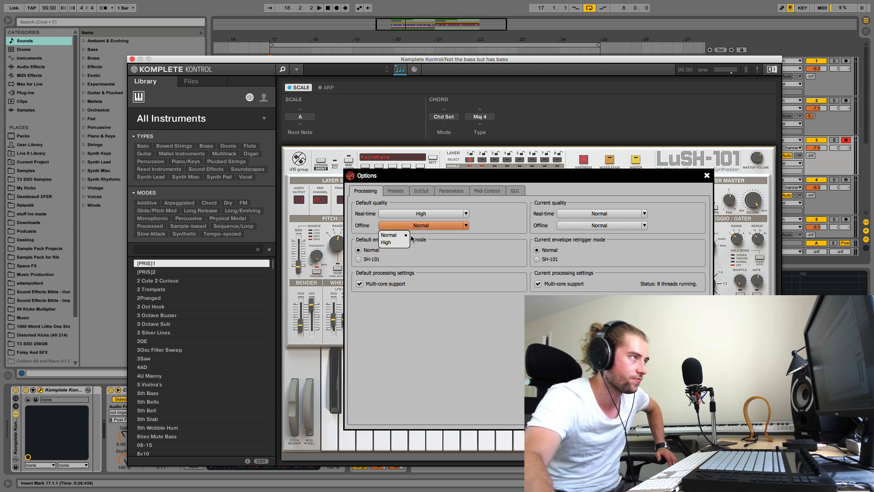
{"action": "left_click", "coordinate": [427, 218]}
{"action": "left_click", "coordinate": [407, 225]}
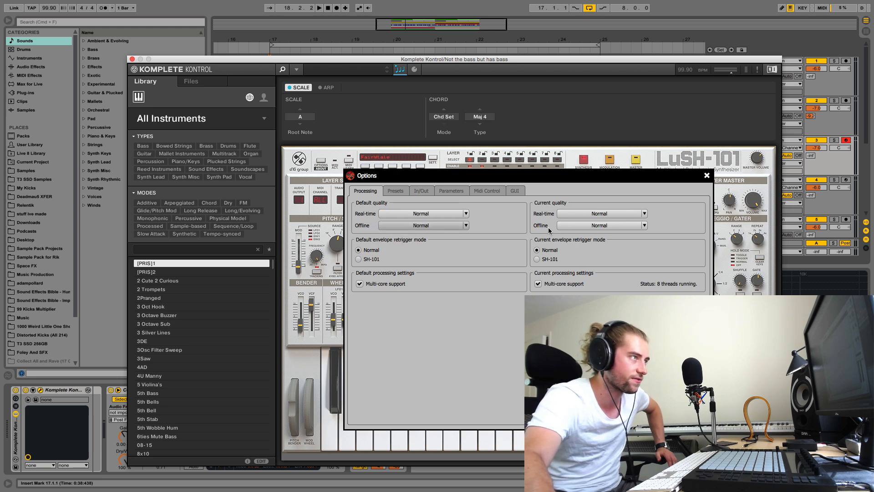
- Set LuSH-101's current real-time and offline quality to High and close the options and plugin window
{"action": "left_click", "coordinate": [607, 216]}
{"action": "left_click", "coordinate": [573, 235]}
{"action": "left_click", "coordinate": [575, 227]}
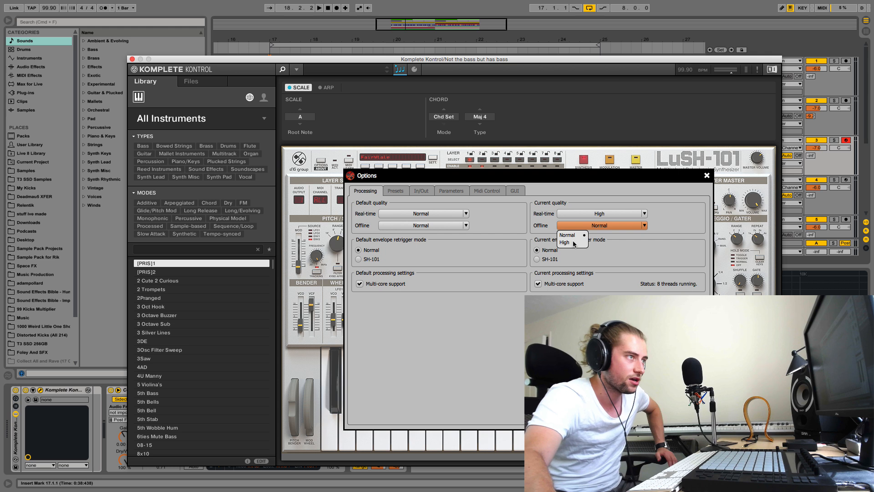
{"action": "left_click", "coordinate": [575, 245]}
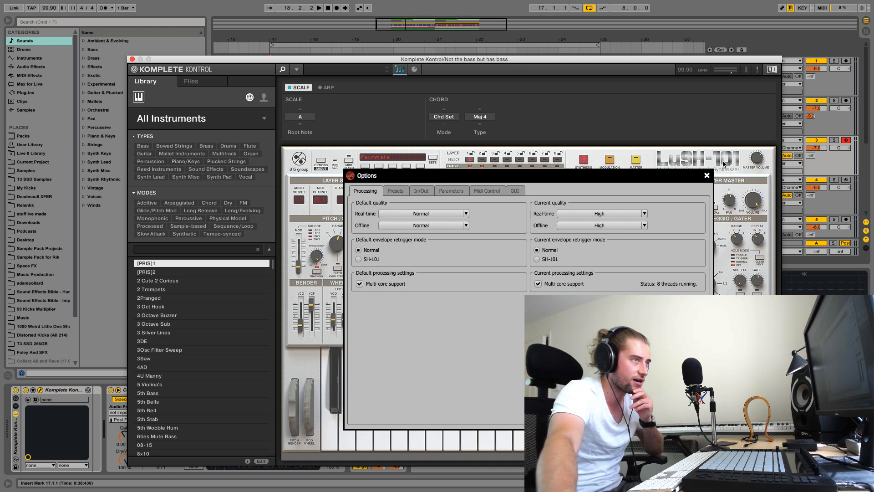
{"action": "left_click", "coordinate": [707, 176]}
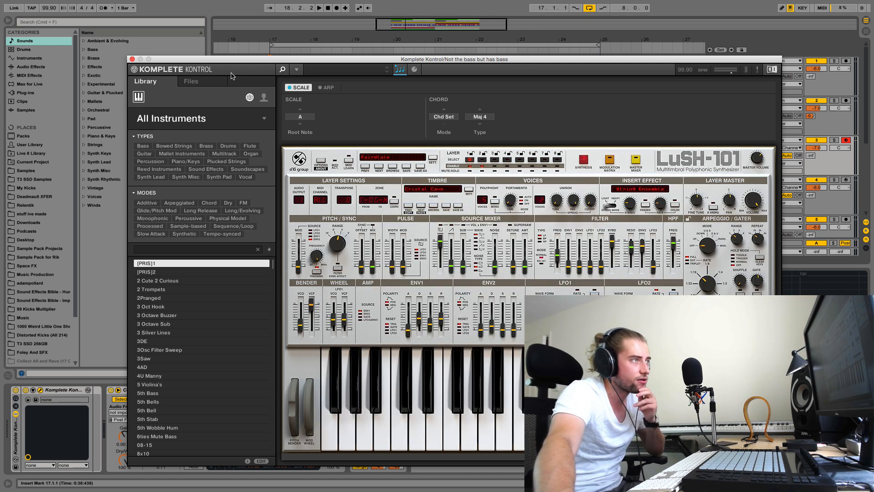
{"action": "left_click", "coordinate": [132, 58]}
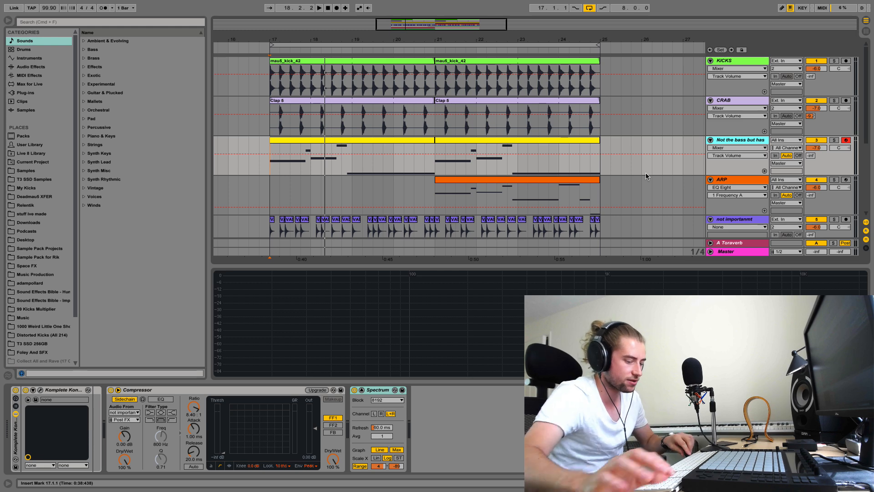
- Hide the detail view, add an audio track below WATER TING BRO with Resampling as its input, and arm it for recording
{"action": "key", "text": "super+alt+l"}
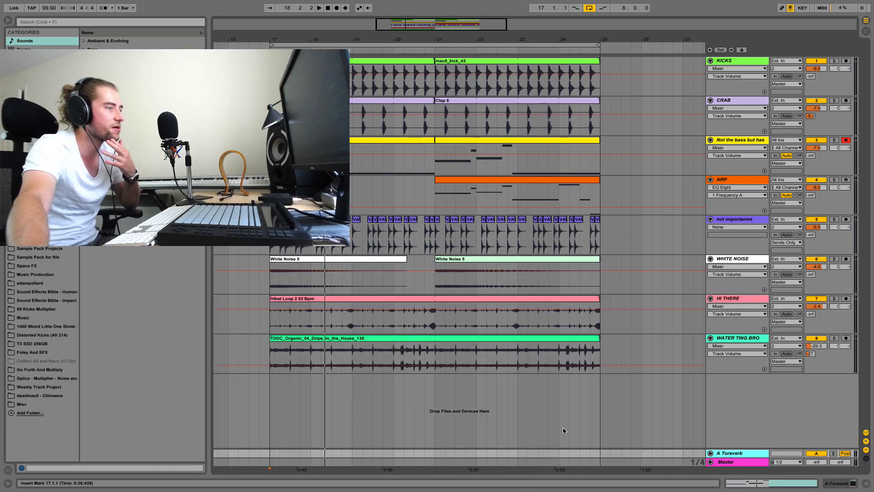
{"action": "left_click", "coordinate": [739, 338]}
{"action": "key", "text": "super+t"}
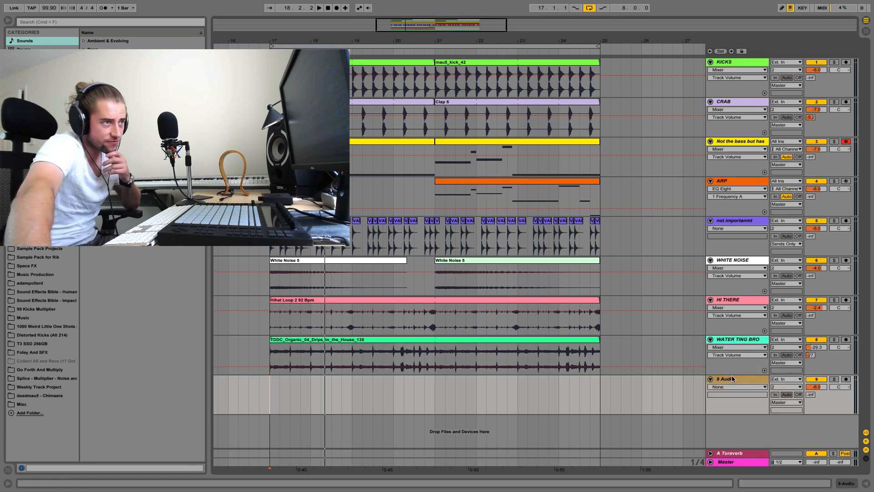
{"action": "left_click", "coordinate": [785, 378]}
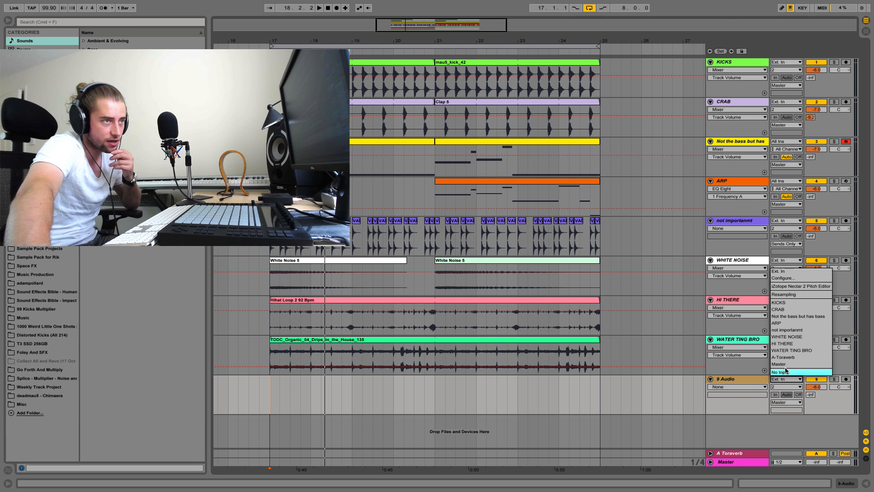
{"action": "left_click", "coordinate": [790, 294]}
{"action": "left_click", "coordinate": [846, 380]}
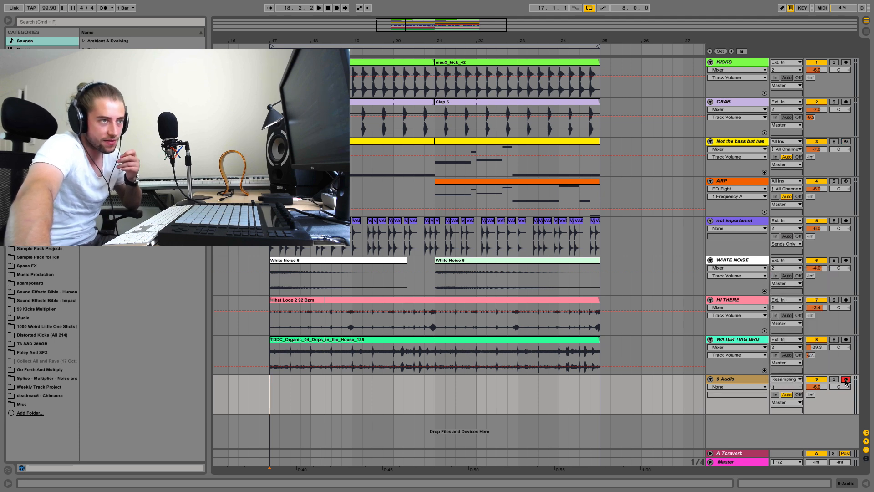
- Turn off looping and record a short resampling pass onto the 9 Audio track, starting just before bar 17
{"action": "left_click", "coordinate": [259, 384]}
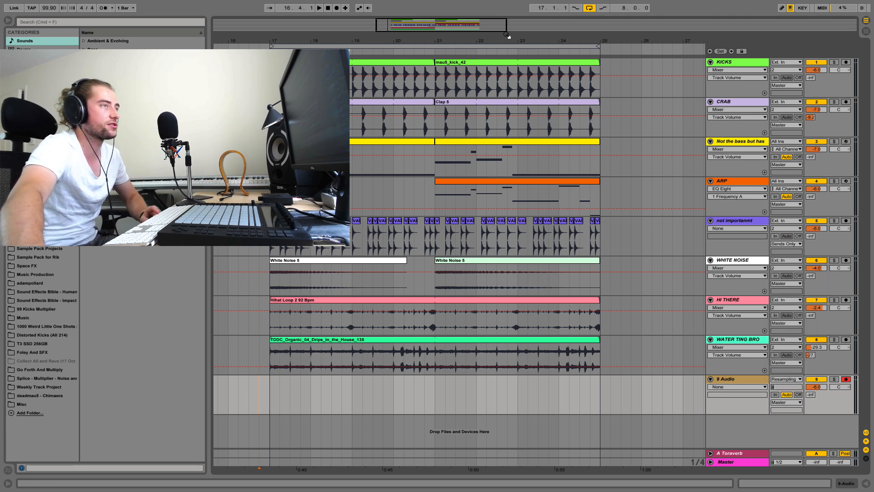
{"action": "left_click", "coordinate": [589, 8]}
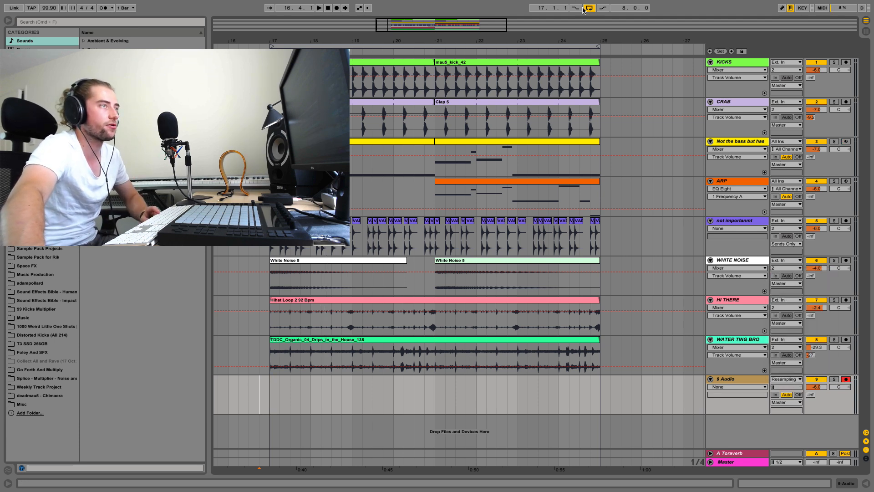
{"action": "left_click", "coordinate": [337, 9]}
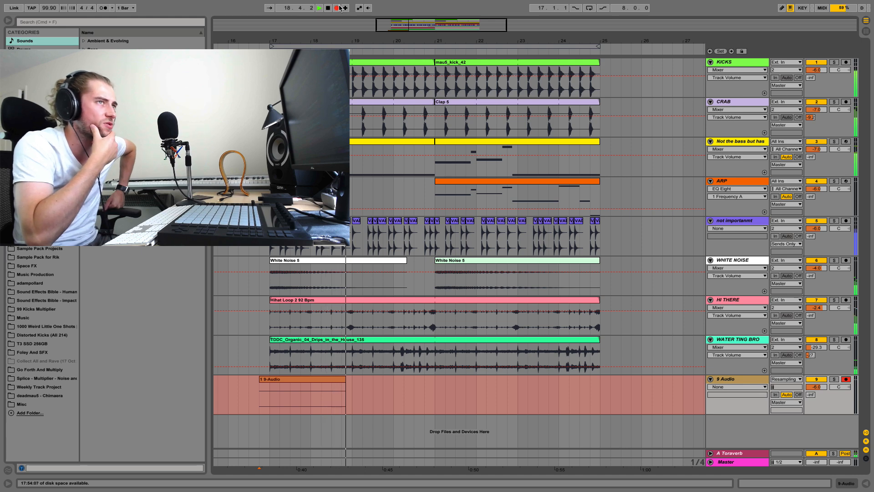
{"action": "key", "text": "space"}
- Check the recorded clip's waveform and delete the 9 Audio track
{"action": "left_click", "coordinate": [764, 482]}
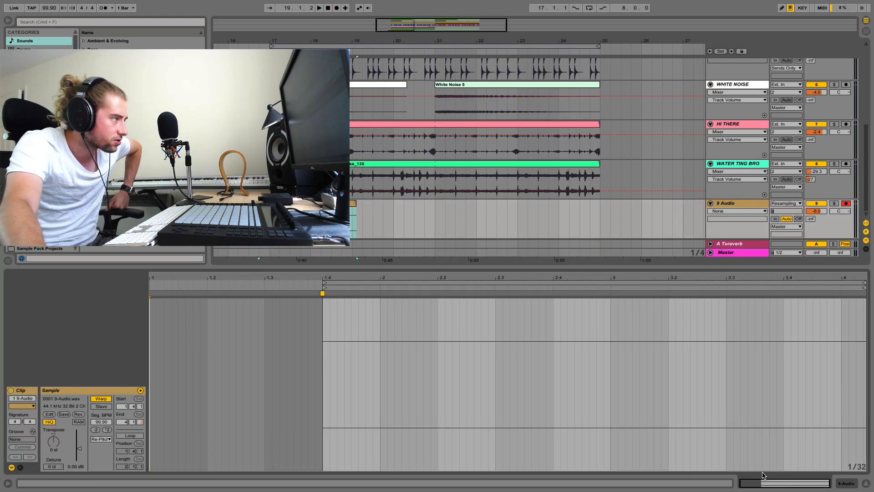
{"action": "double_click", "coordinate": [764, 481]}
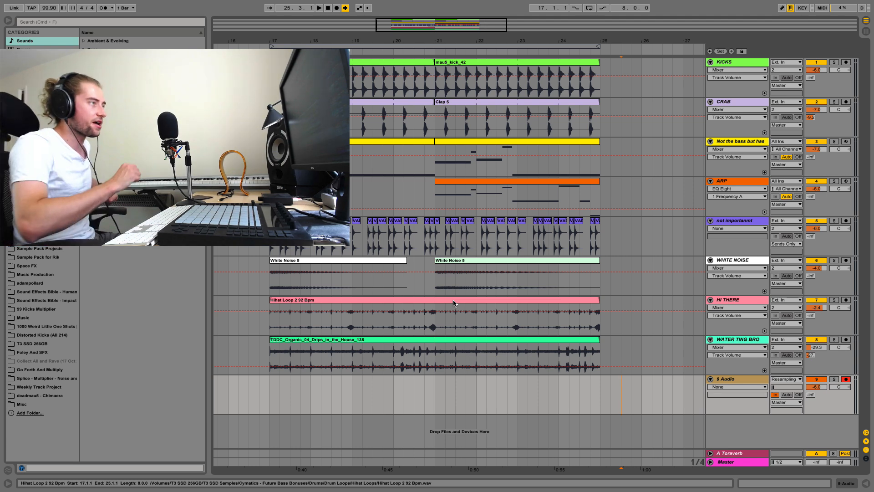
{"action": "left_click", "coordinate": [729, 381]}
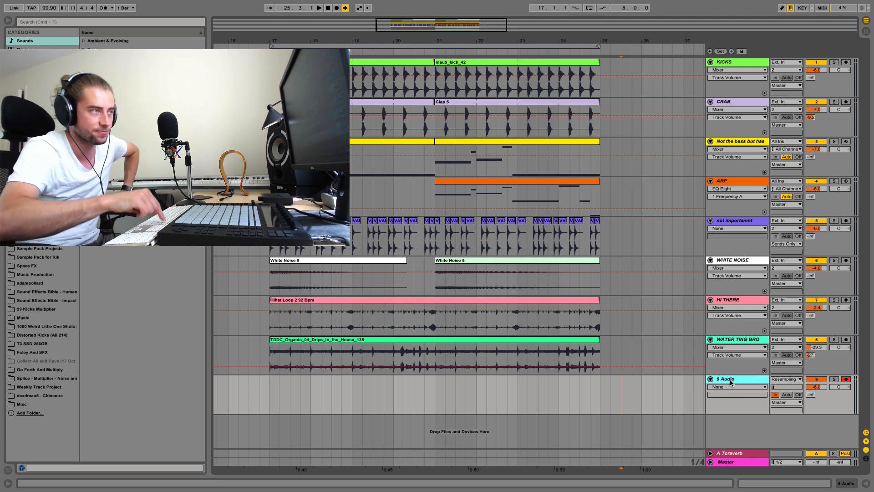
{"action": "key", "text": "Delete"}
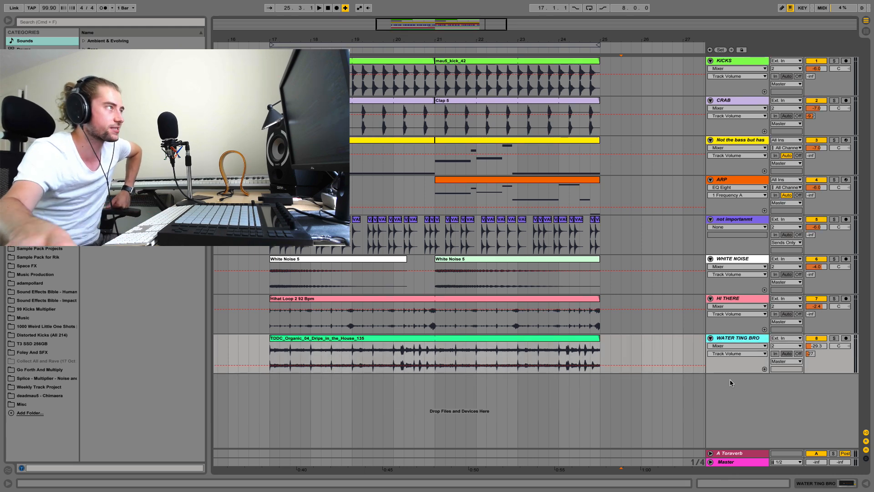
- Save the set to the Desktop as "PRIOJECT BRO ARTFX" and collect all used media files into the project
{"action": "type", "text": "PRIOJE"}
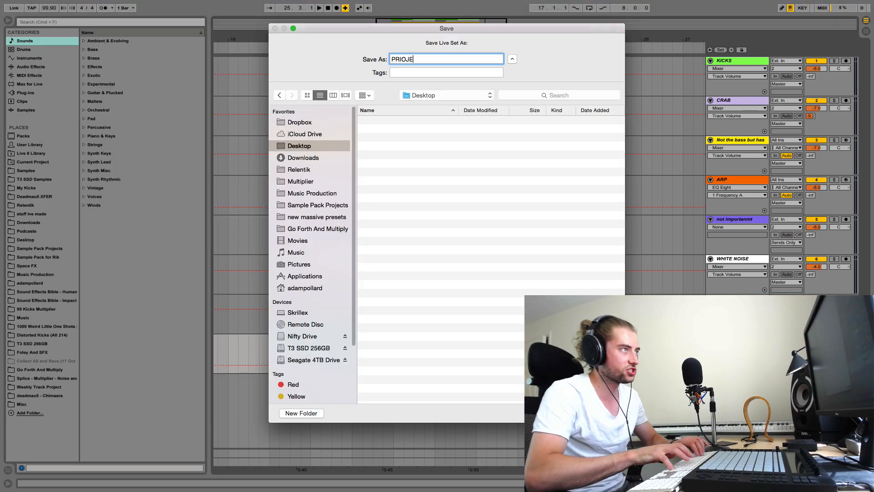
{"action": "type", "text": "CT BRO ARTFX"}
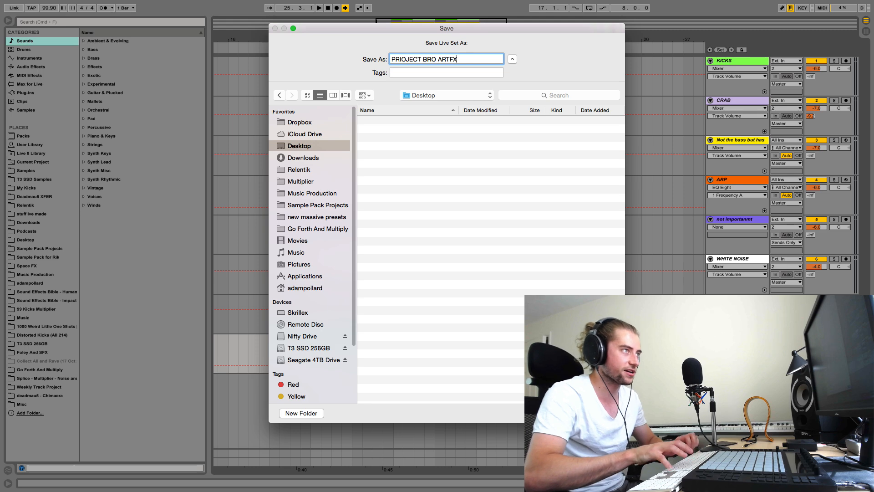
{"action": "key", "text": "Return"}
{"action": "left_click", "coordinate": [33, 2]}
{"action": "left_click", "coordinate": [73, 110]}
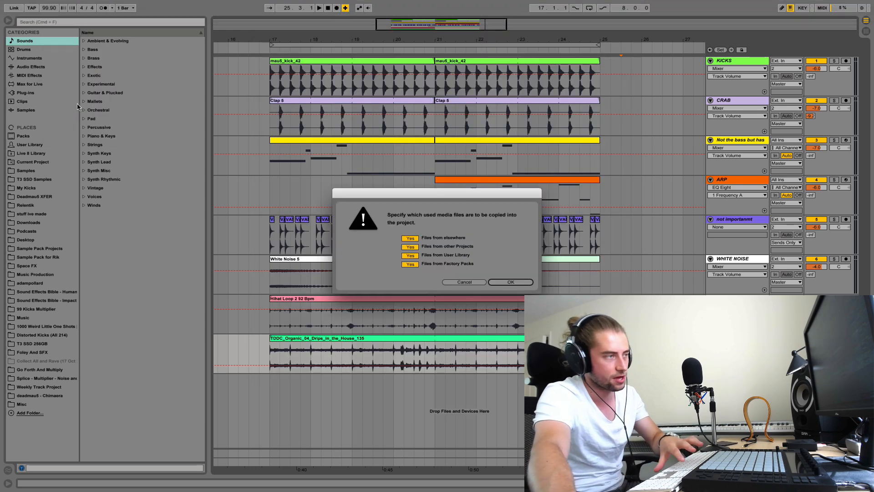
{"action": "key", "text": "Return"}
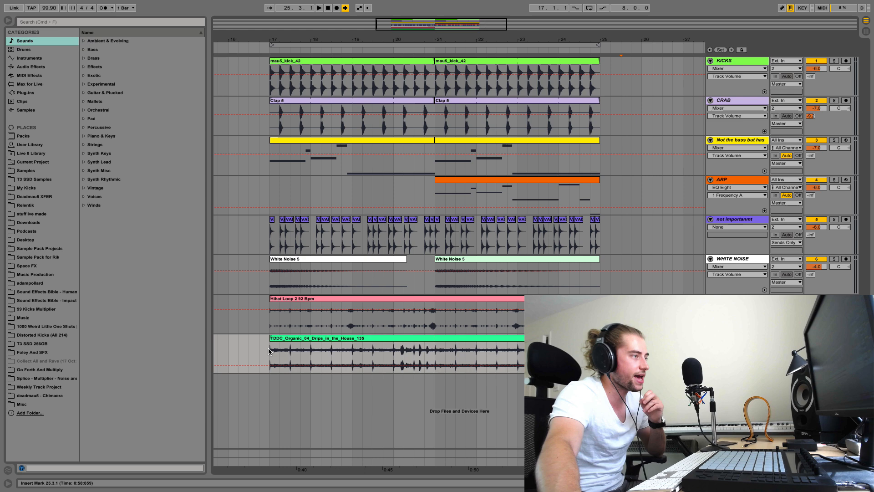
- Export bars 17 to 25 of the Master as a 32-bit, 44100 Hz WAV named "PRIOJECT BRO ARTFX premaster BRO"
{"action": "left_click", "coordinate": [309, 339]}
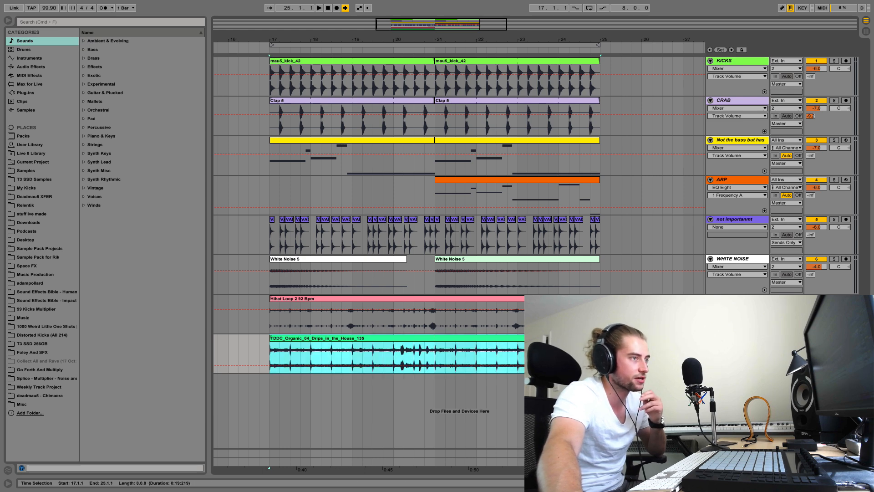
{"action": "left_click", "coordinate": [51, 5]}
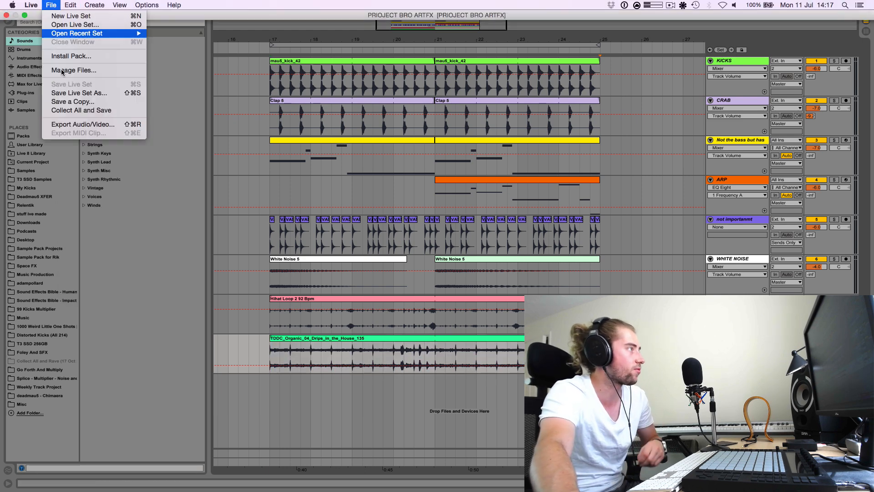
{"action": "left_click", "coordinate": [91, 129]}
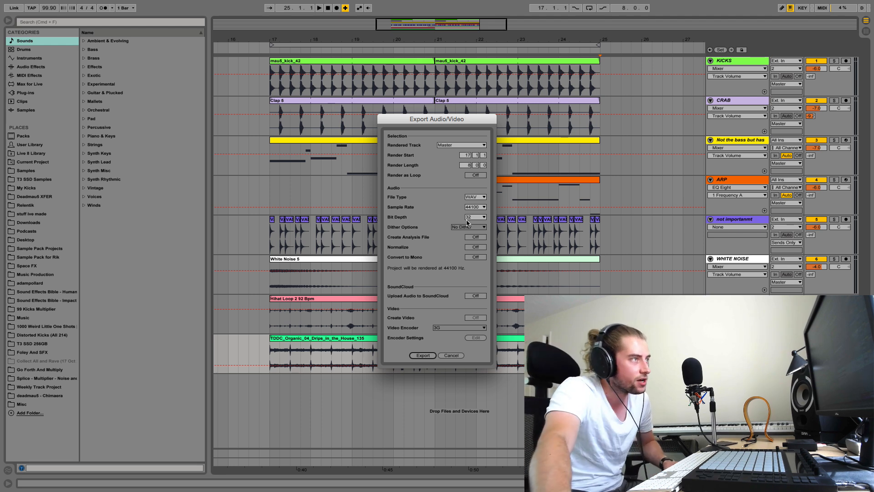
{"action": "left_click", "coordinate": [429, 356]}
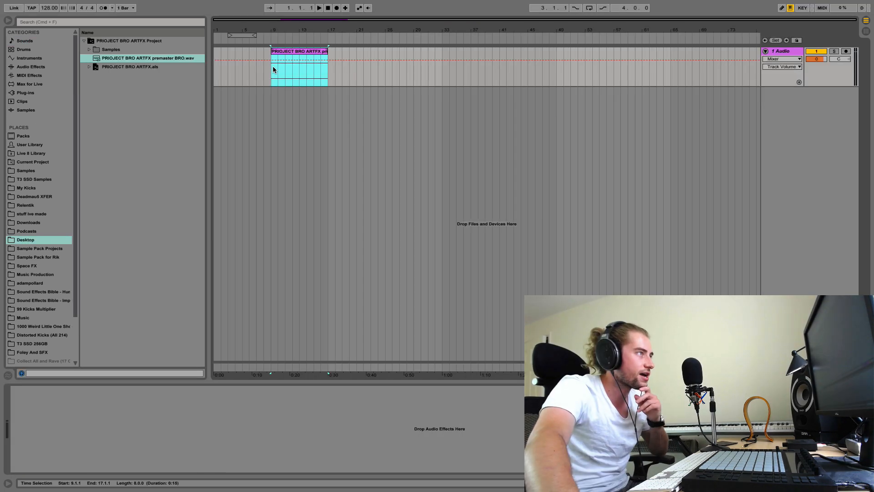
- Inspect the waveform of the imported premaster clip up close in the new set
{"action": "left_click", "coordinate": [274, 73]}
{"action": "mouse_move", "coordinate": [282, 28]}
{"action": "left_mouse_down"}
{"action": "mouse_move", "coordinate": [282, 75]}
{"action": "mouse_move", "coordinate": [282, 63]}
{"action": "left_mouse_up"}
{"action": "left_click", "coordinate": [340, 72]}
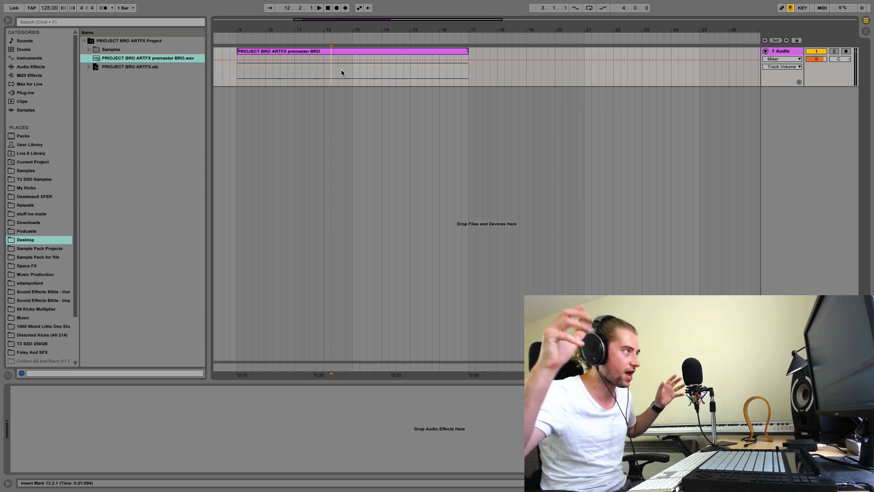
- Reopen the set PRIOJECT BRO ARTFX.als and set the master track volume to 0 dB
{"action": "left_click", "coordinate": [85, 67]}
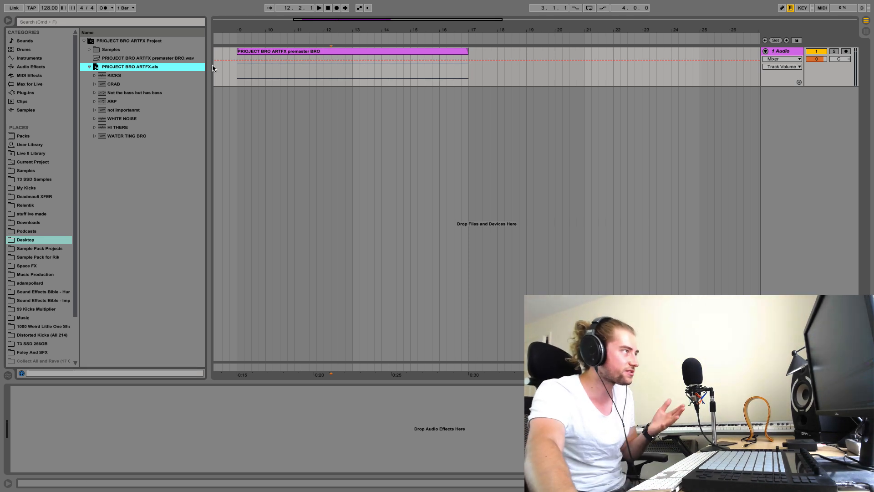
{"action": "left_click", "coordinate": [260, 50]}
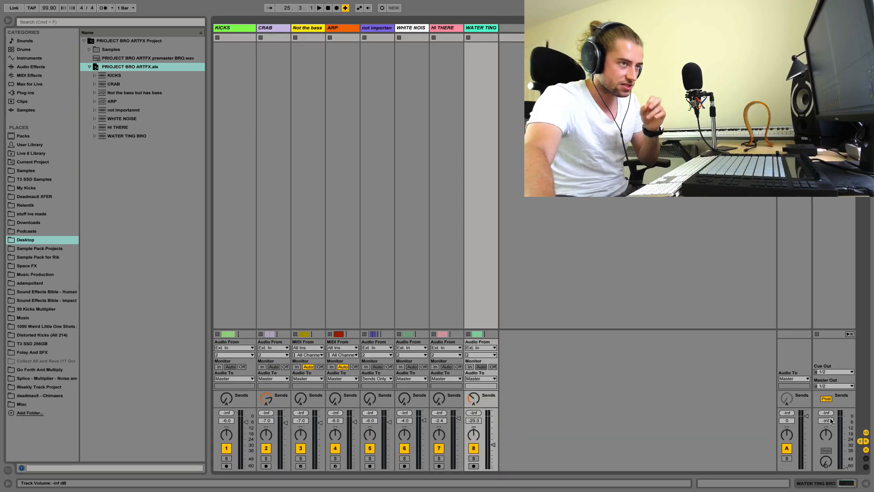
{"action": "type", "text": "0"}
{"action": "key", "text": "Return"}
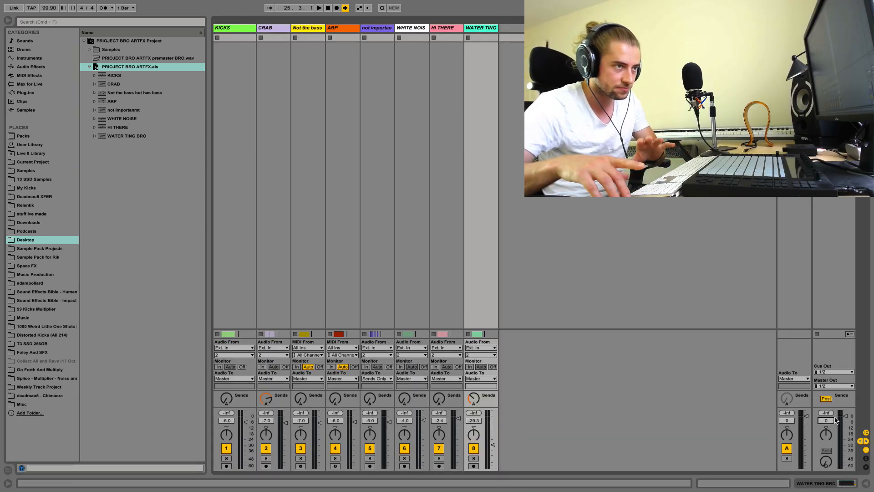
- Export the arrangement again as a WAV named "PRIOJECT BRO ARTFX premaster BRO dun right"
{"action": "key", "text": "Tab"}
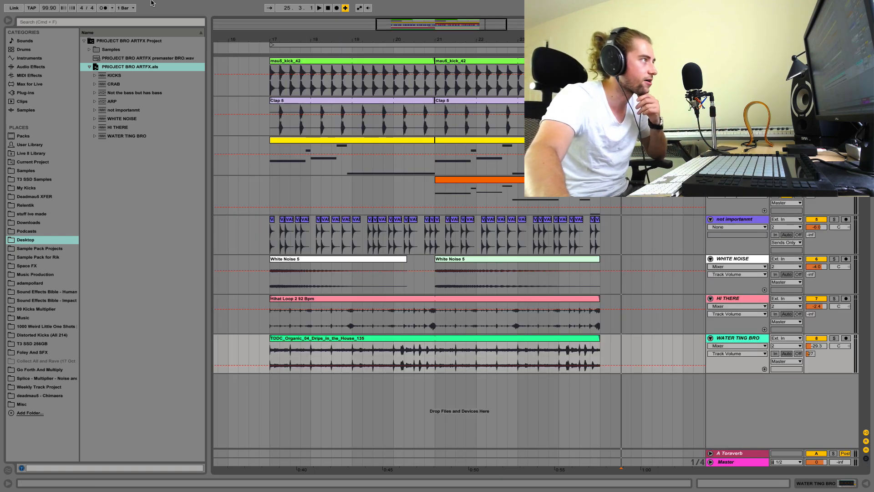
{"action": "mouse_move", "coordinate": [86, 3]}
{"action": "left_click", "coordinate": [51, 5]}
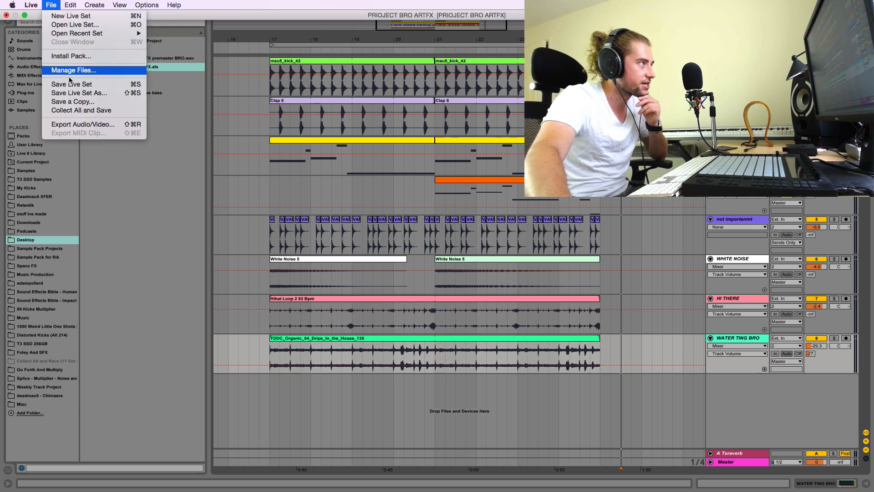
{"action": "left_click", "coordinate": [73, 124]}
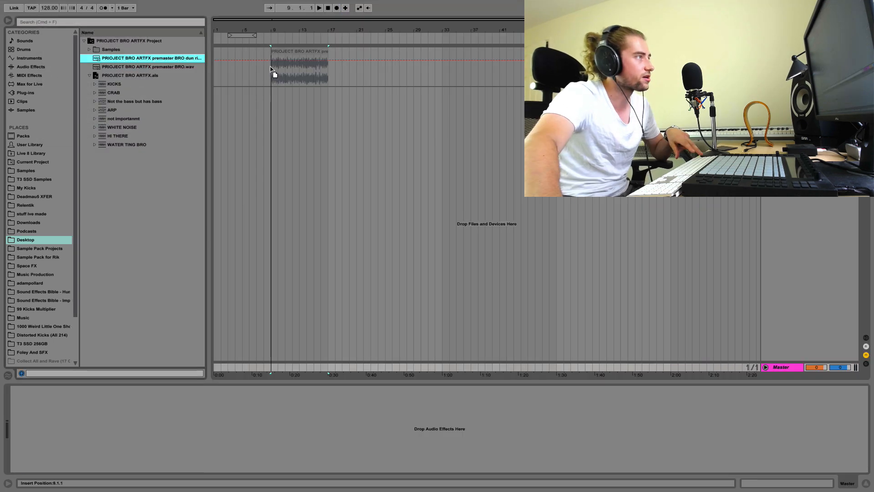
- Place the "PRIOJECT BRO ARTFX premaster BRO dun right" WAV at bar 9 in the new set's arrangement
{"action": "left_click_drag", "start_coordinate": [271, 68], "coordinate": [270, 68]}
{"action": "key", "text": "Tab"}
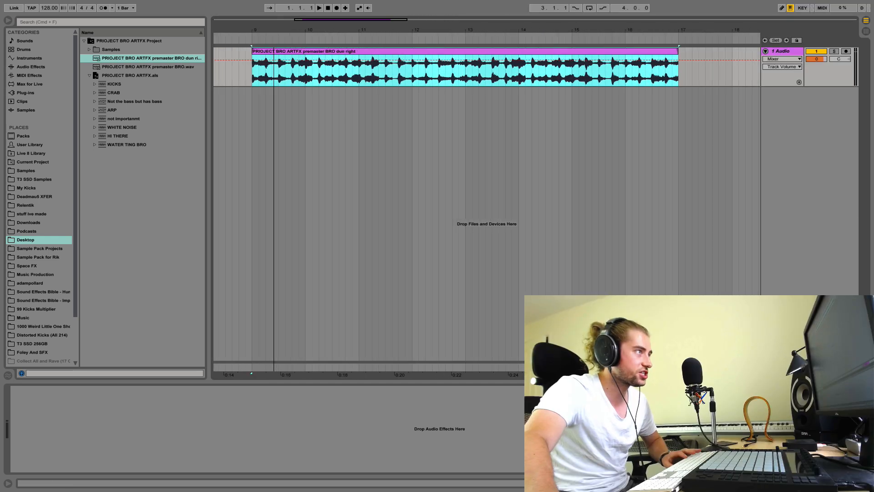
{"action": "left_click_drag", "start_coordinate": [274, 30], "coordinate": [272, 11]}
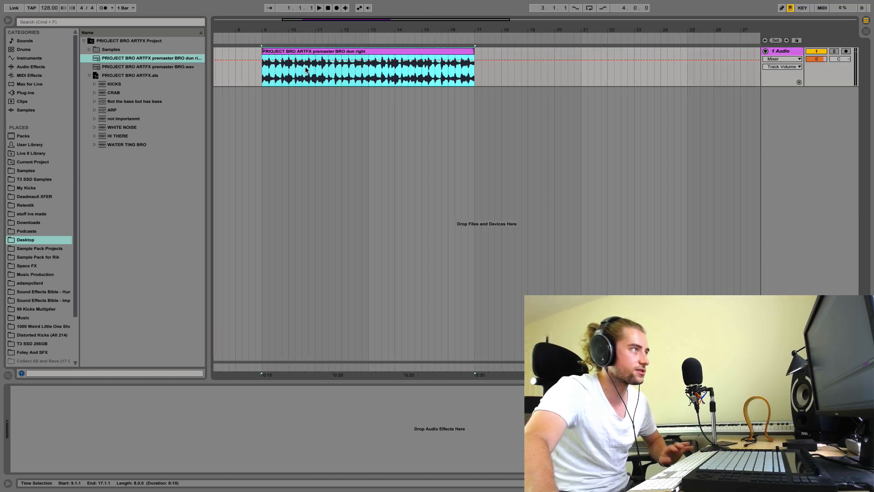
{"action": "left_click", "coordinate": [266, 81]}
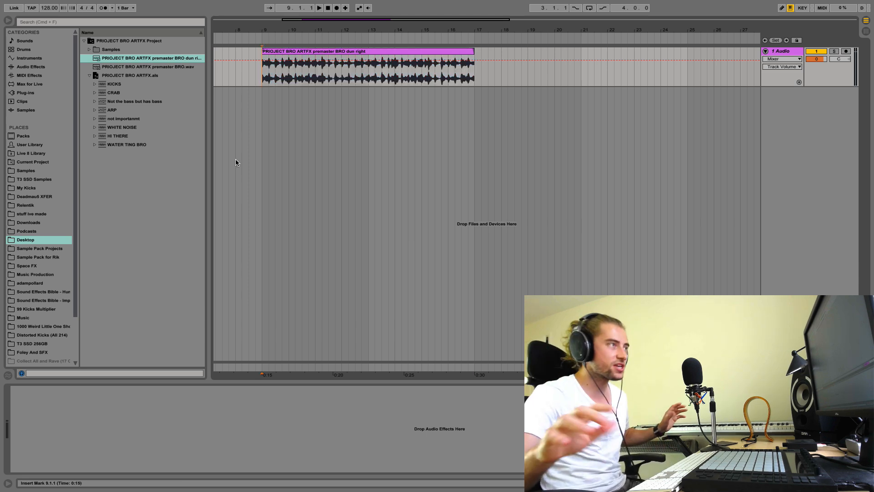
- Set the new set's tempo to 99.90 BPM and loop the 8 bars of the premaster clip
{"action": "left_click", "coordinate": [277, 51]}
{"action": "double_click", "coordinate": [277, 51]}
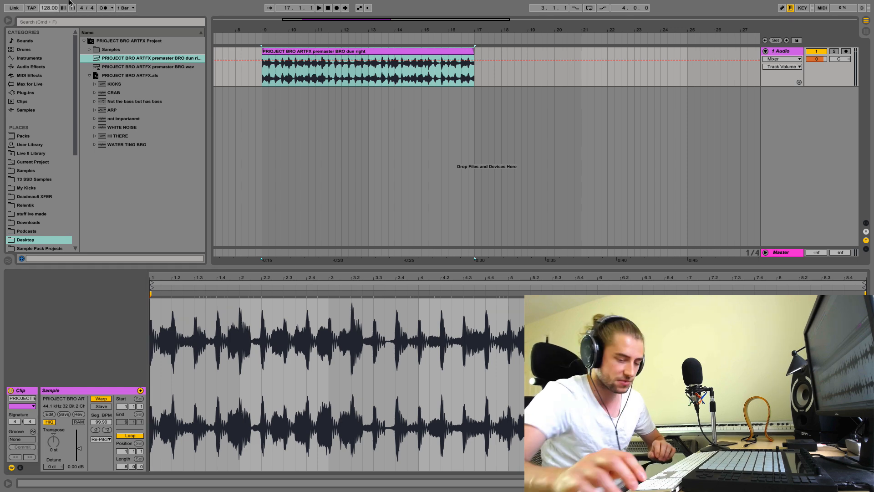
{"action": "mouse_move", "coordinate": [70, 3]}
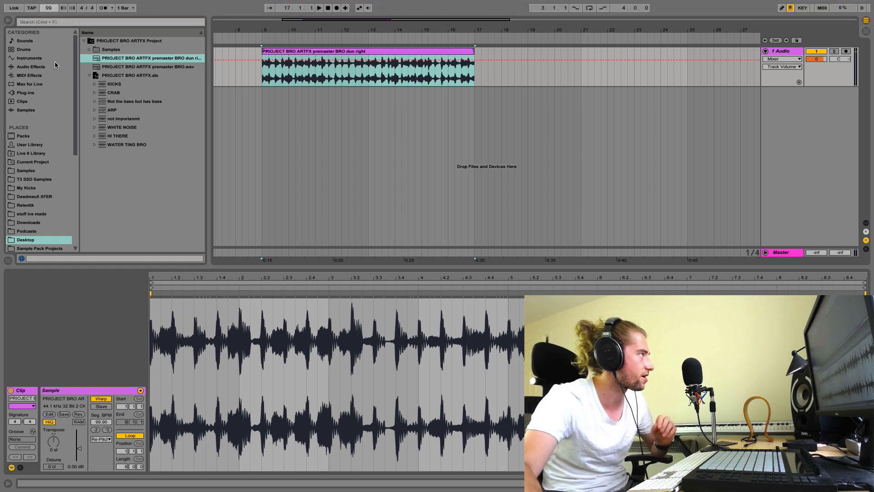
{"action": "key", "text": "Return"}
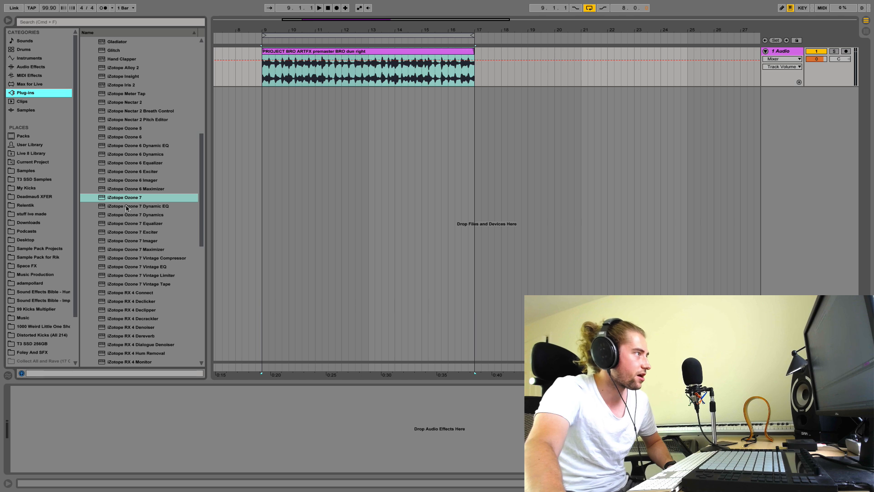
- Load iZotope Ozone 7 on the audio track and reduce its module chain to Exciter and Maximizer
{"action": "left_click", "coordinate": [132, 199]}
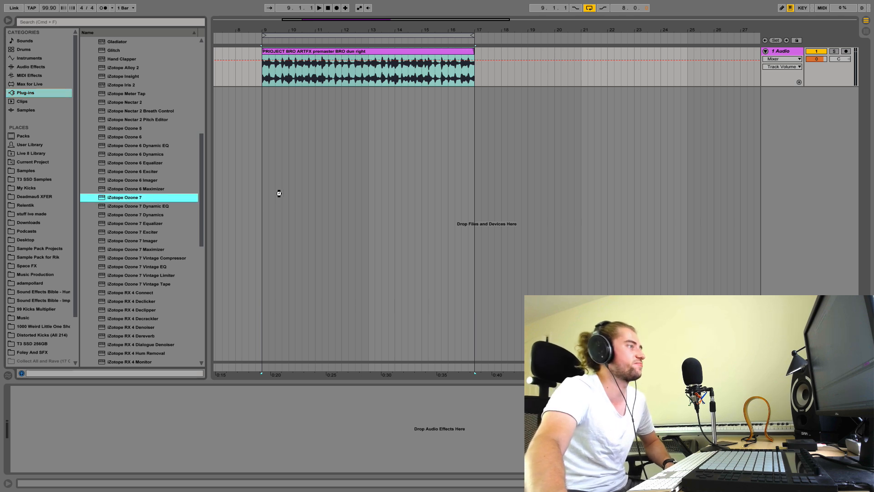
{"action": "key", "text": "Return"}
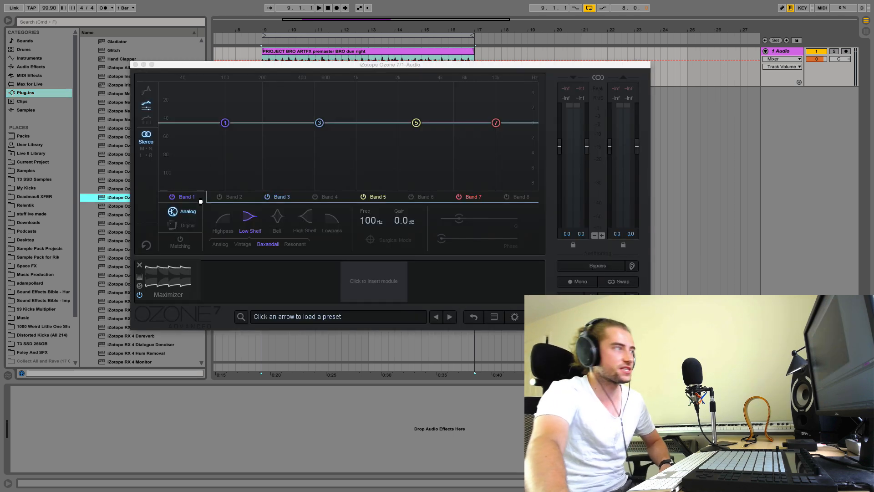
{"action": "left_click", "coordinate": [141, 267]}
{"action": "left_click", "coordinate": [141, 267]}
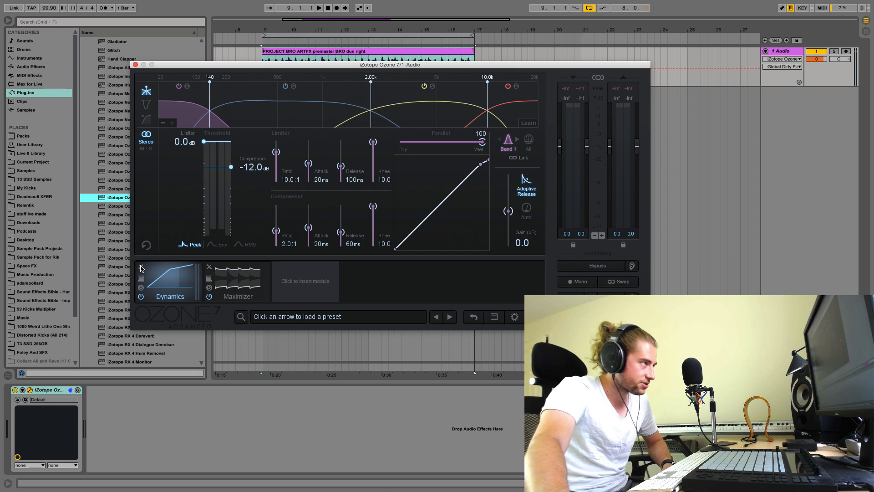
{"action": "left_click", "coordinate": [234, 280]}
{"action": "left_click", "coordinate": [474, 110]}
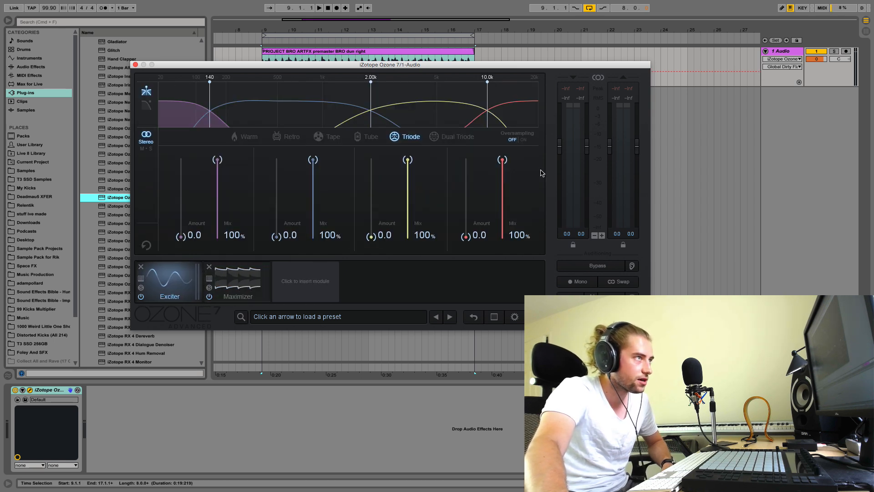
- Load the Tape Presence preset into Ozone's Exciter module
{"action": "left_click", "coordinate": [141, 278]}
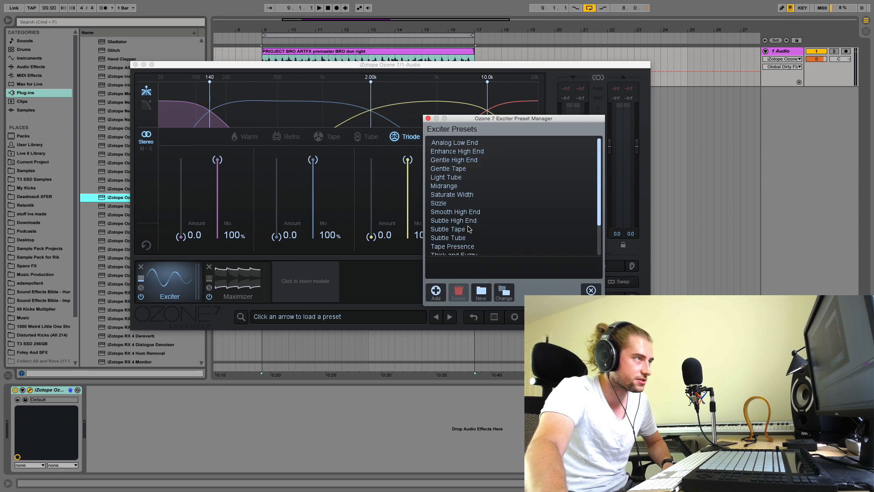
{"action": "scroll", "coordinate": [470, 230], "scroll_direction": "down", "scroll_amount": 3}
{"action": "left_click", "coordinate": [467, 204]}
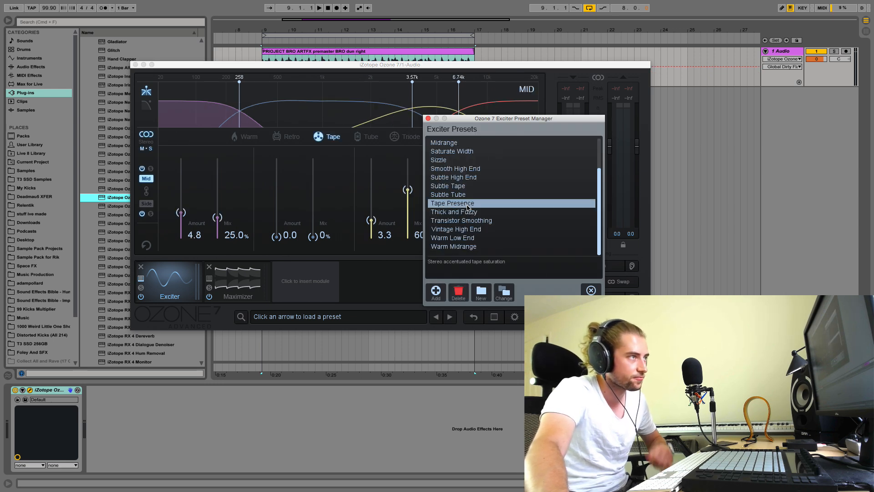
{"action": "left_click", "coordinate": [591, 290]}
- Set the Maximizer to IRC III Balanced mode with a ceiling of -0.3 dB
{"action": "left_click", "coordinate": [250, 280]}
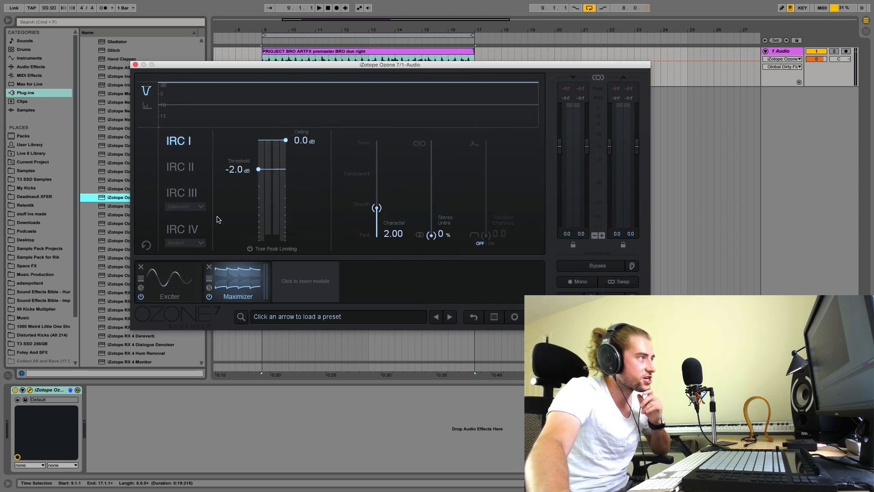
{"action": "left_click", "coordinate": [191, 194]}
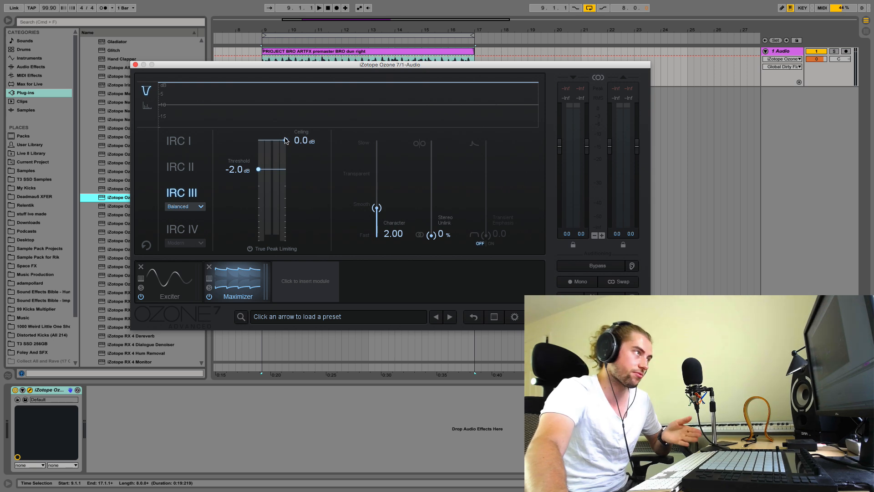
{"action": "left_click_drag", "start_coordinate": [285, 140], "coordinate": [286, 150]}
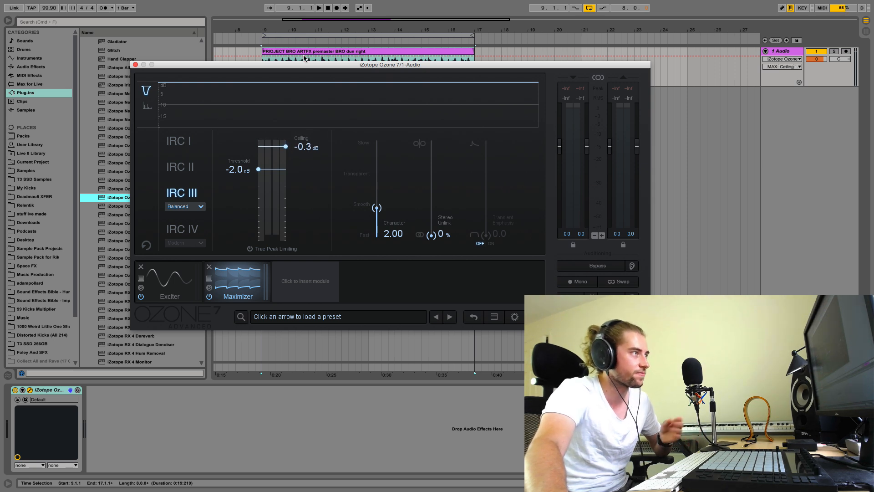
- Play the premaster clip from bar 9 through the Ozone chain with the waveform uncovered
{"action": "left_click_drag", "start_coordinate": [306, 65], "coordinate": [313, 121]}
{"action": "left_click", "coordinate": [263, 81]}
{"action": "key", "text": "space"}
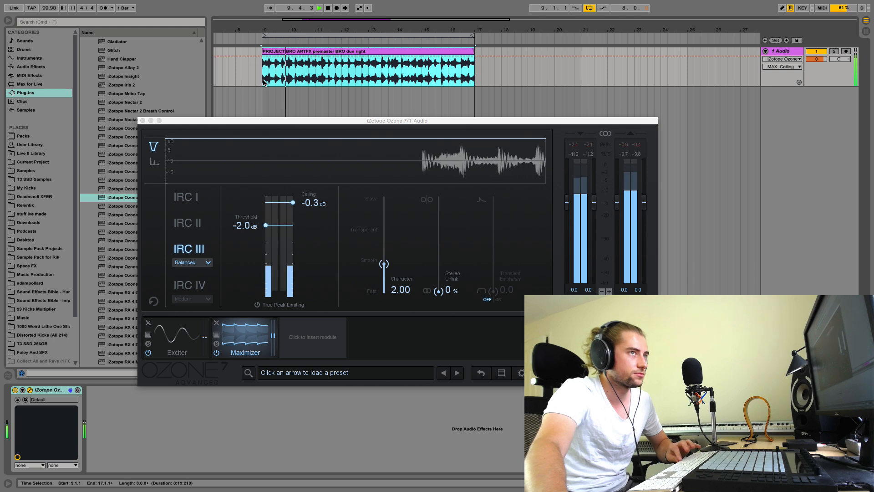
{"action": "key", "text": "space"}
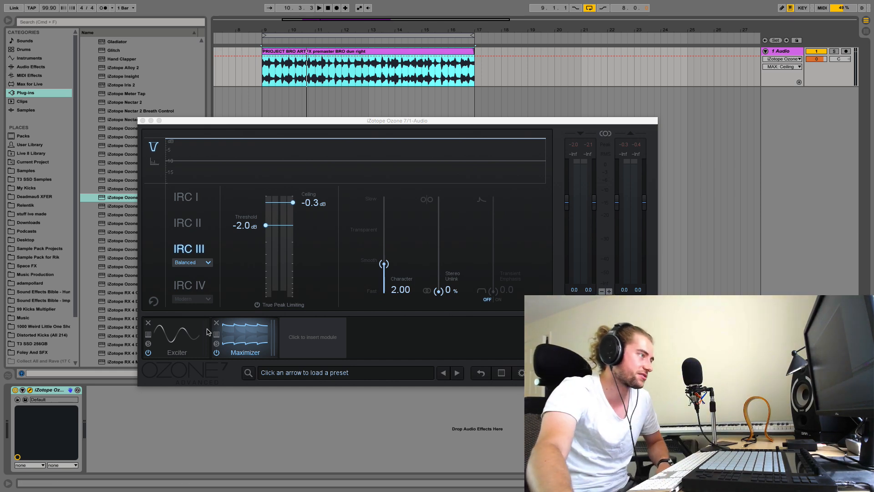
- Audition the Exciter on the loop, try its oversampling on and off, and leave it off
{"action": "left_click", "coordinate": [185, 346]}
{"action": "left_click", "coordinate": [526, 196]}
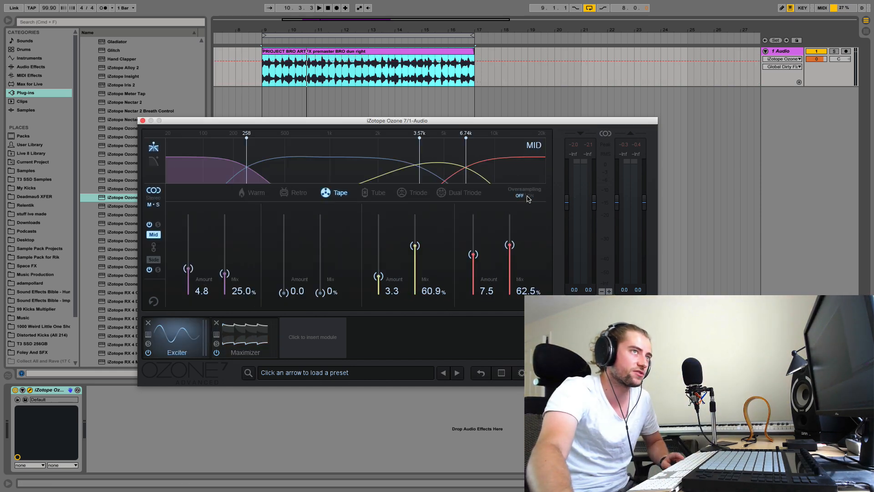
{"action": "key", "text": "space"}
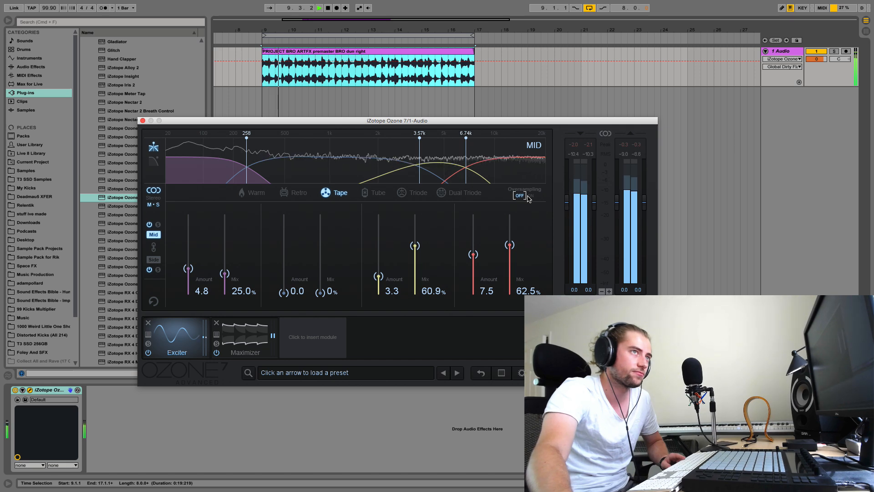
{"action": "key", "text": "space"}
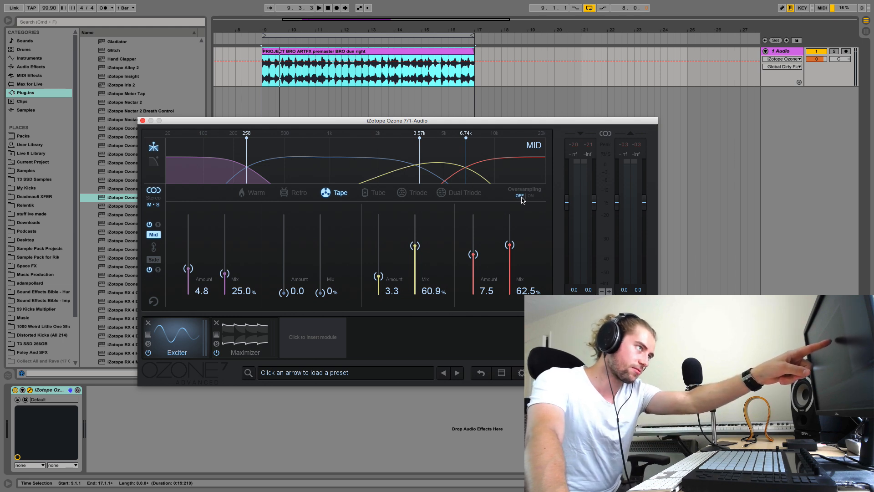
{"action": "left_click", "coordinate": [531, 196]}
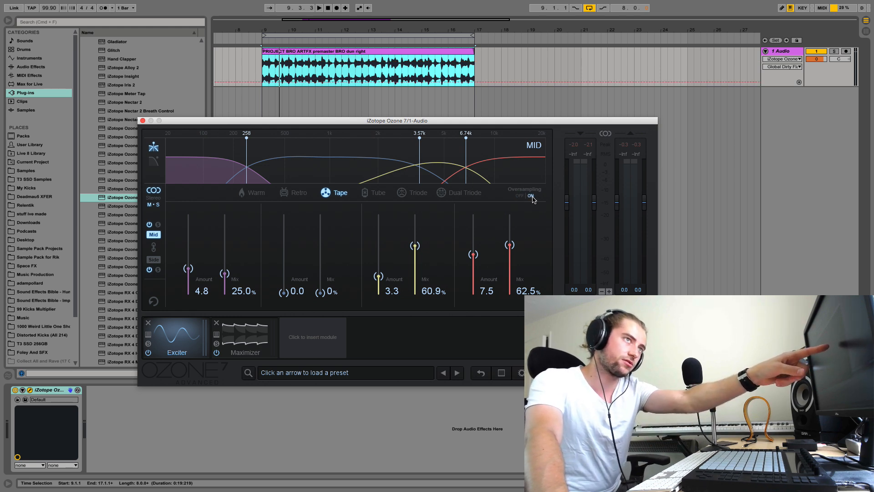
{"action": "left_click", "coordinate": [532, 197]}
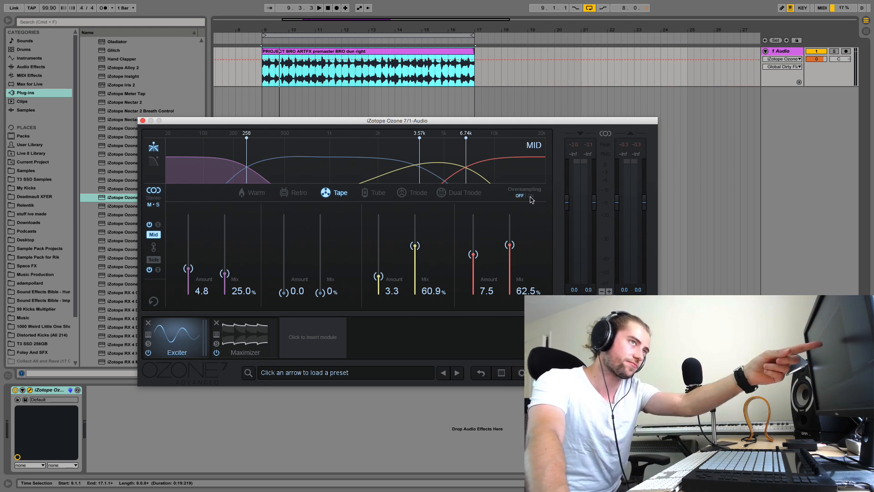
{"action": "left_click", "coordinate": [530, 197]}
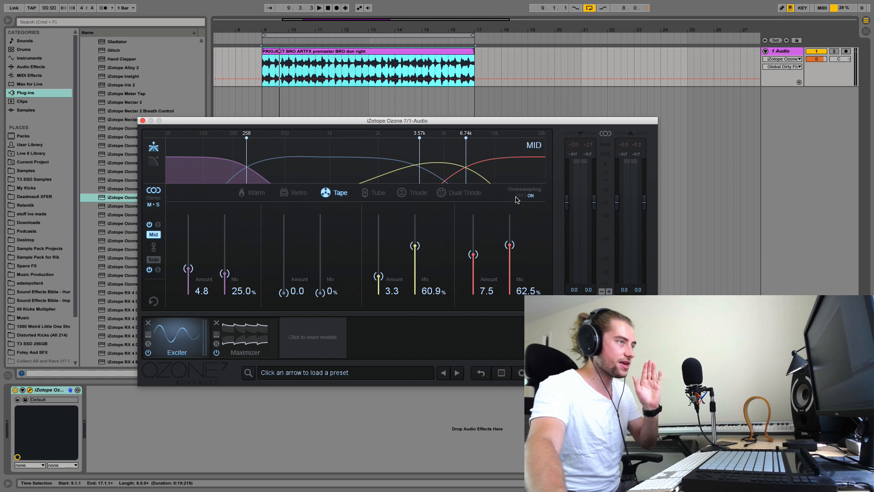
{"action": "left_click", "coordinate": [518, 195]}
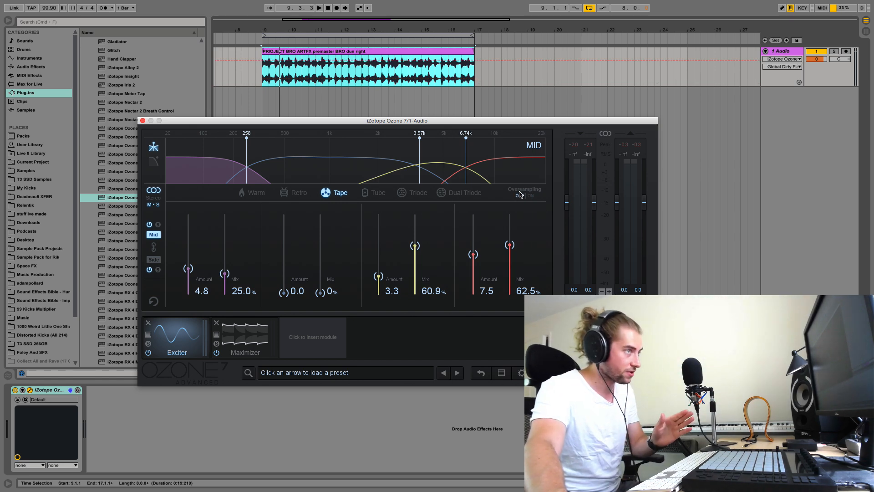
- Bypass the Exciter and lower the Maximizer threshold to -6.5 dB while playing the clip from bar 9
{"action": "left_click", "coordinate": [148, 353]}
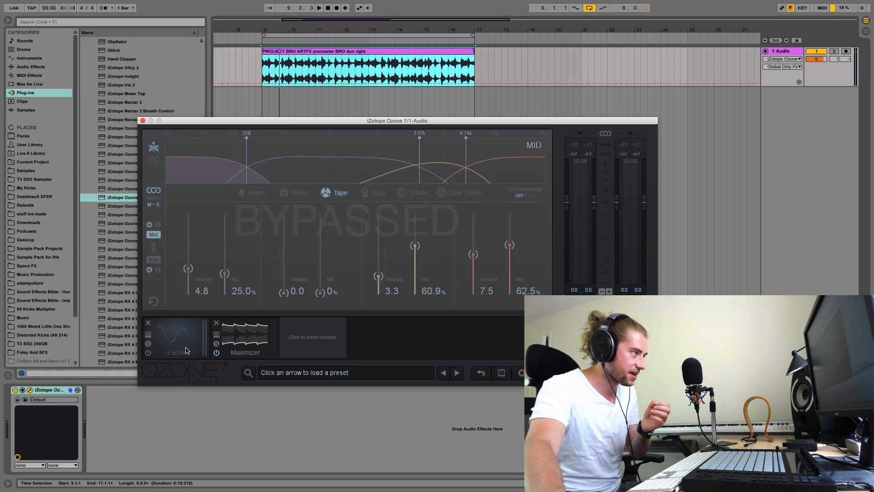
{"action": "left_click", "coordinate": [237, 343]}
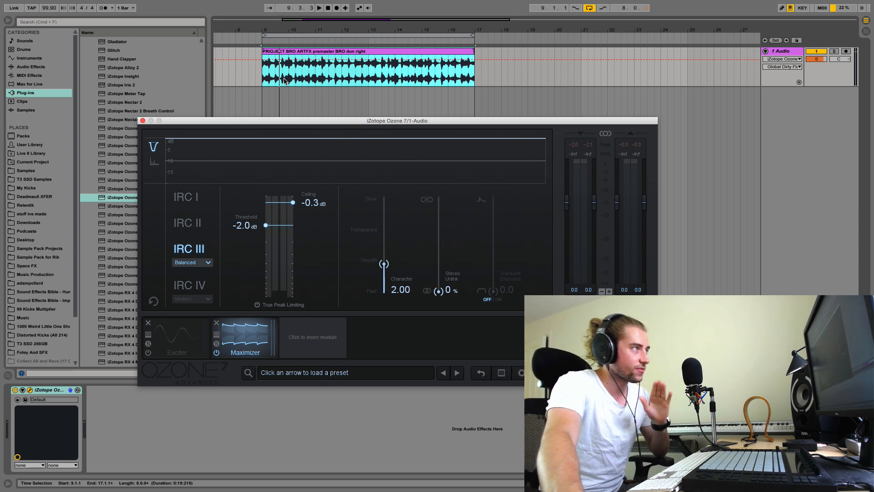
{"action": "left_click", "coordinate": [262, 79]}
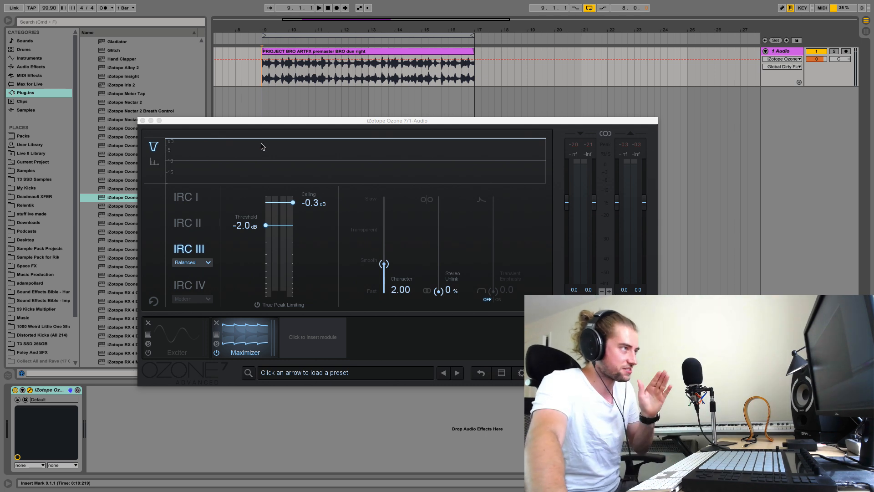
{"action": "key", "text": "space"}
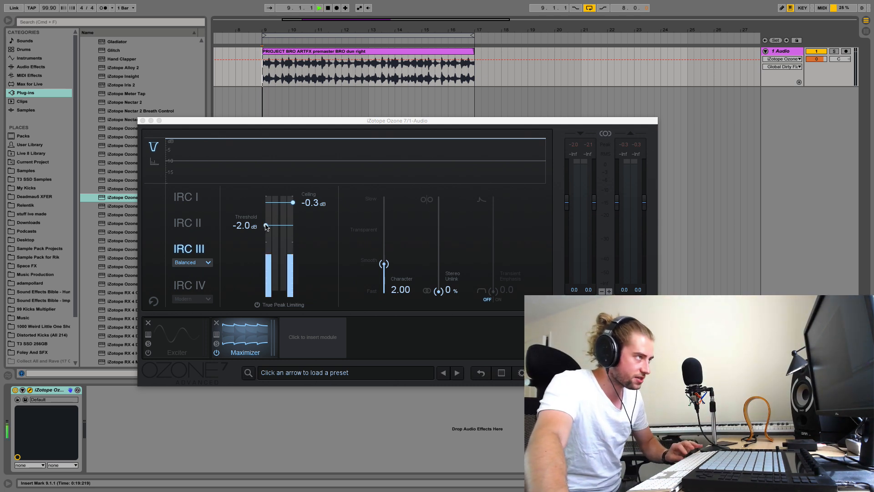
{"action": "left_click_drag", "start_coordinate": [266, 227], "coordinate": [266, 249]}
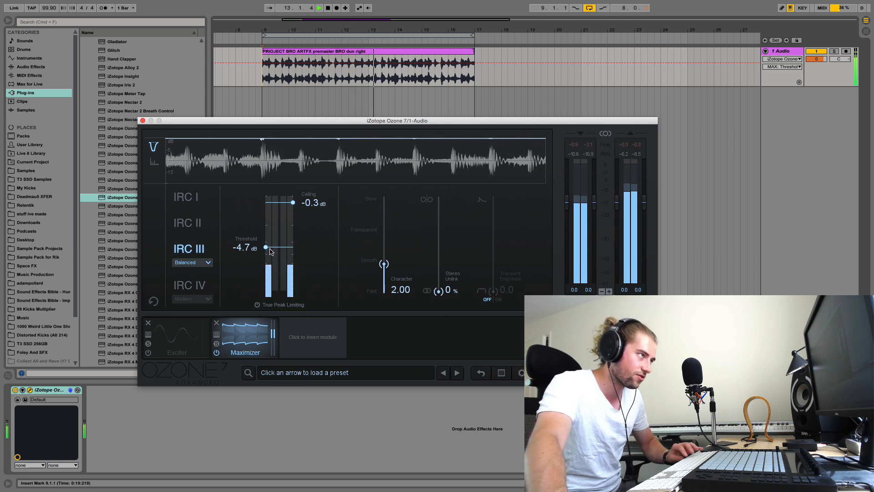
{"action": "left_click_drag", "start_coordinate": [265, 247], "coordinate": [265, 255]}
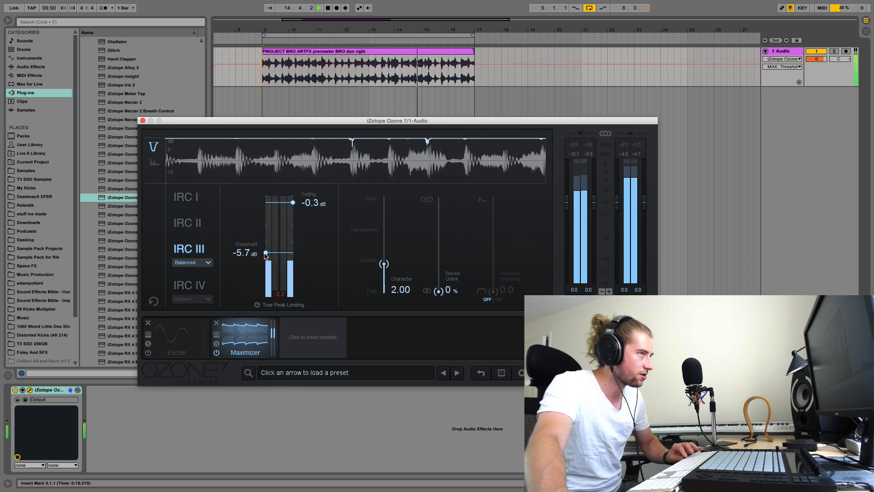
{"action": "left_click_drag", "start_coordinate": [265, 256], "coordinate": [266, 259]}
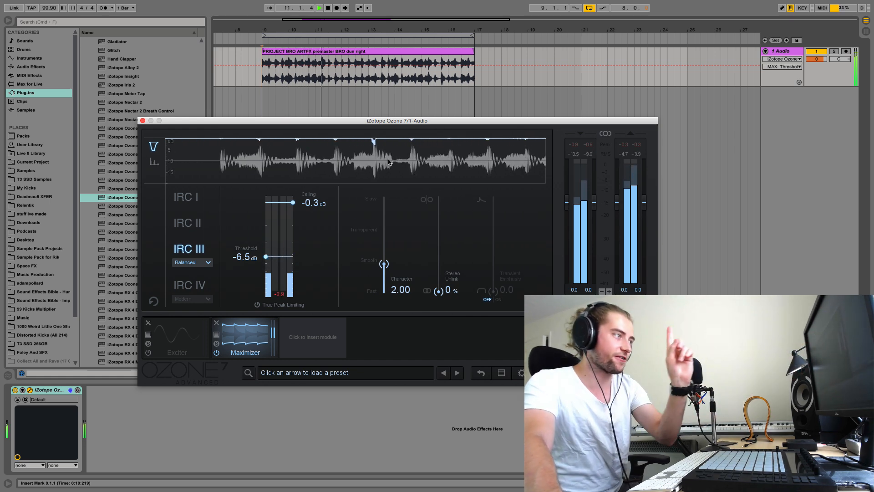
{"action": "key", "text": "space"}
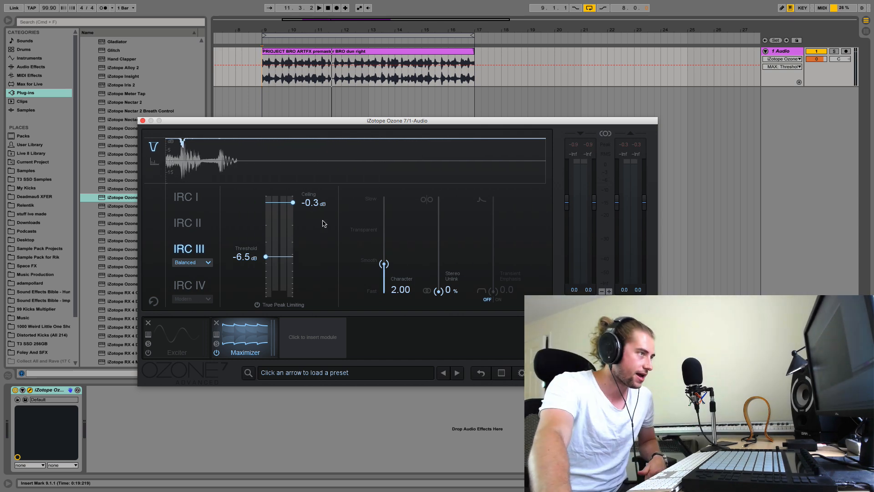
- Enable True Peak Limiting on the Maximizer, and re-enable the Exciter with its oversampling turned on
{"action": "left_click", "coordinate": [281, 305]}
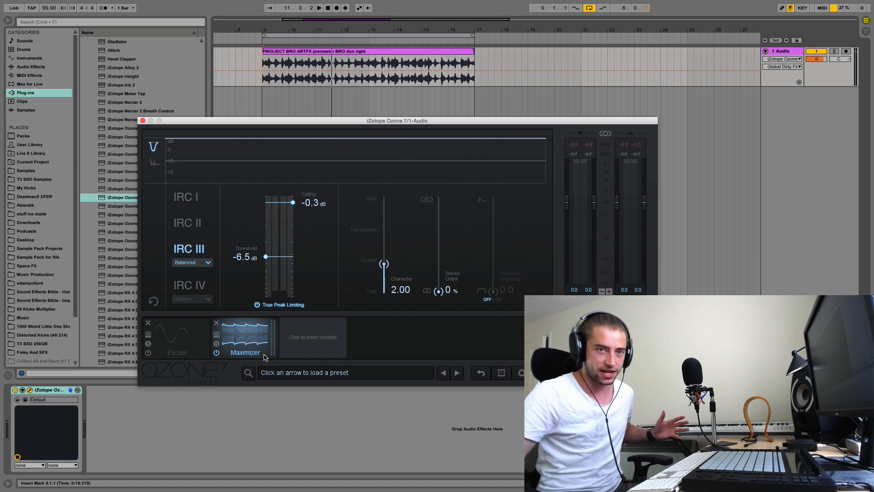
{"action": "left_click", "coordinate": [179, 345]}
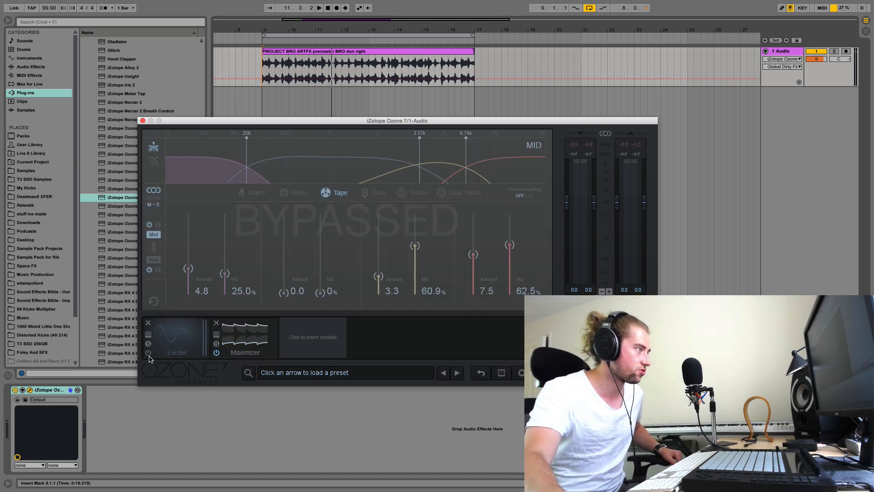
{"action": "left_click", "coordinate": [148, 352]}
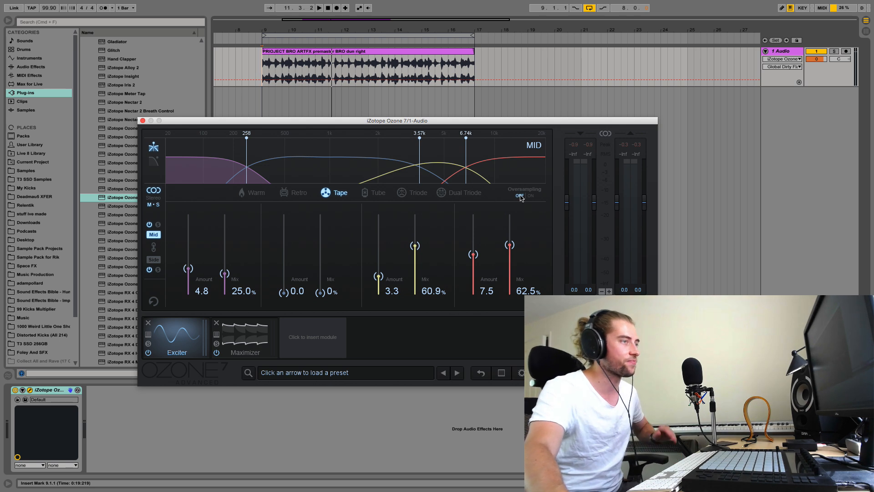
{"action": "left_click", "coordinate": [528, 197]}
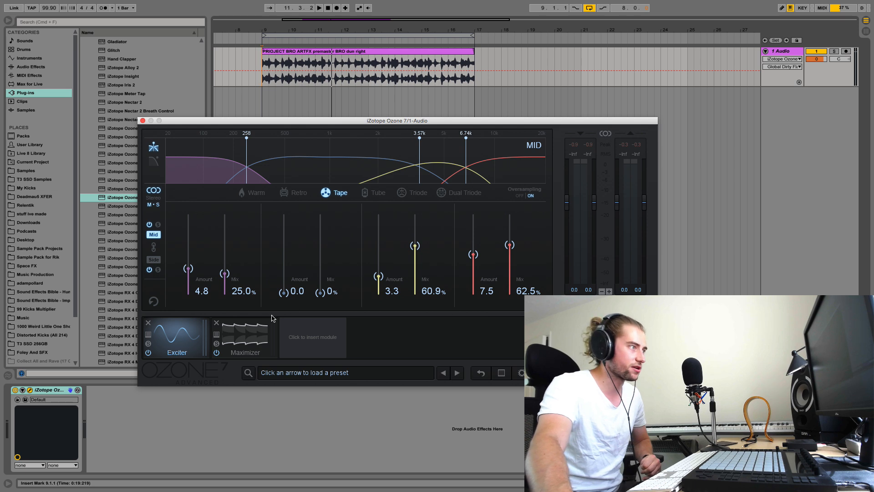
{"action": "left_click", "coordinate": [258, 332]}
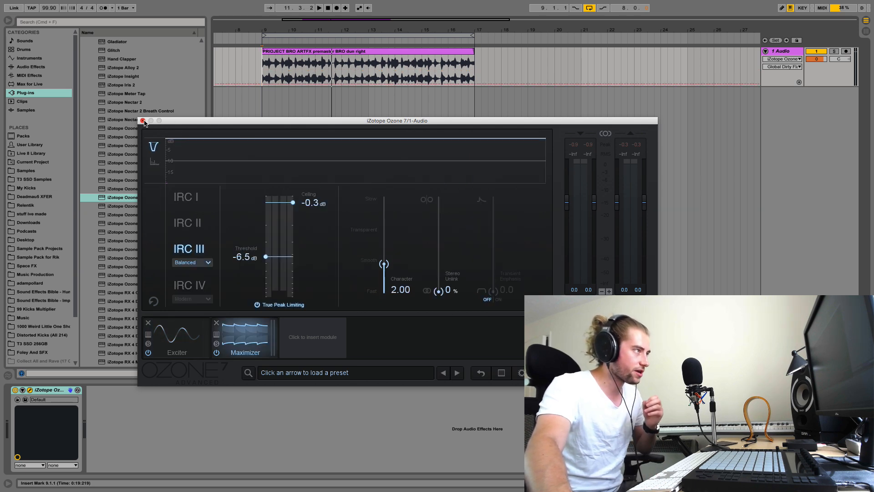
- Freeze the 1 Audio track with its Ozone chain and flatten it to audio
{"action": "right_click", "coordinate": [784, 51]}
{"action": "left_click", "coordinate": [746, 94]}
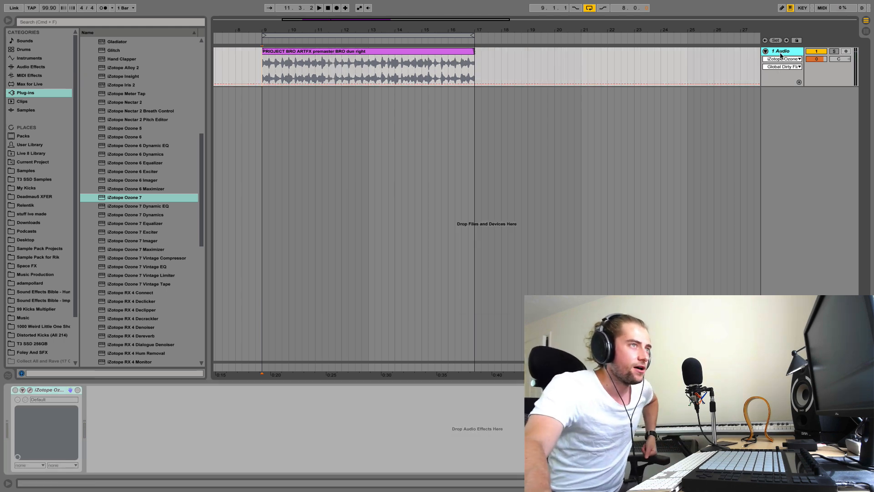
{"action": "right_click", "coordinate": [777, 55]}
{"action": "left_click", "coordinate": [719, 99]}
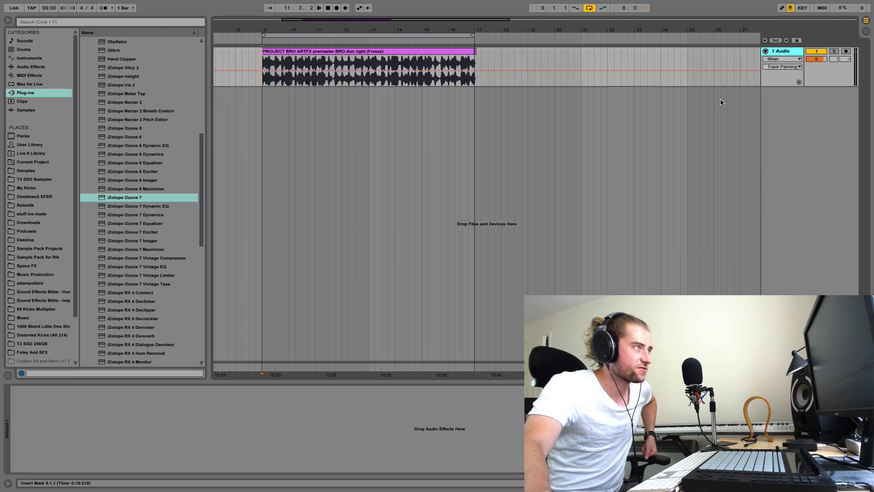
{"action": "left_click", "coordinate": [671, 6]}
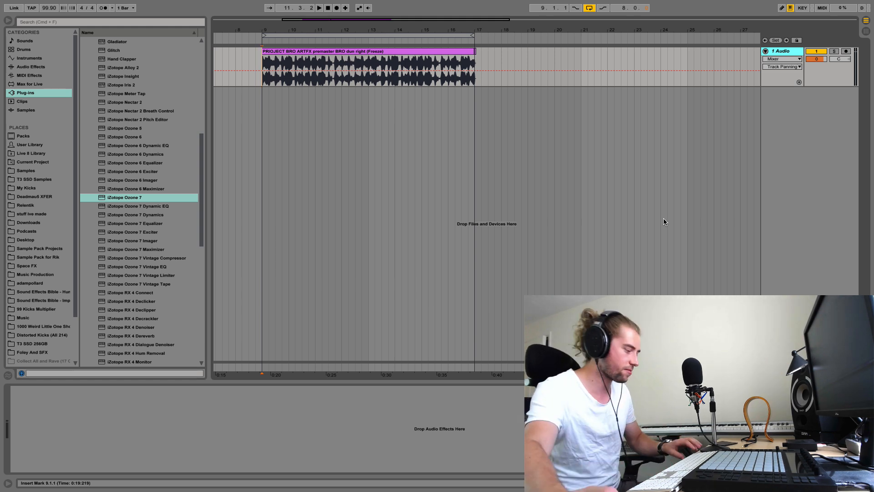
- Check the track's peak level in the Session mixer and play the flattened clip repeatedly from bar 9 in the Arrangement
{"action": "key", "text": "Tab"}
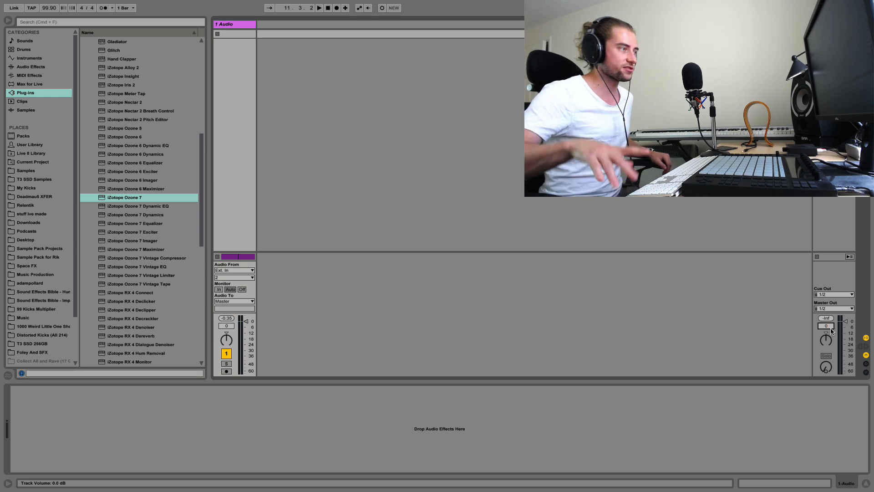
{"action": "key", "text": "Tab"}
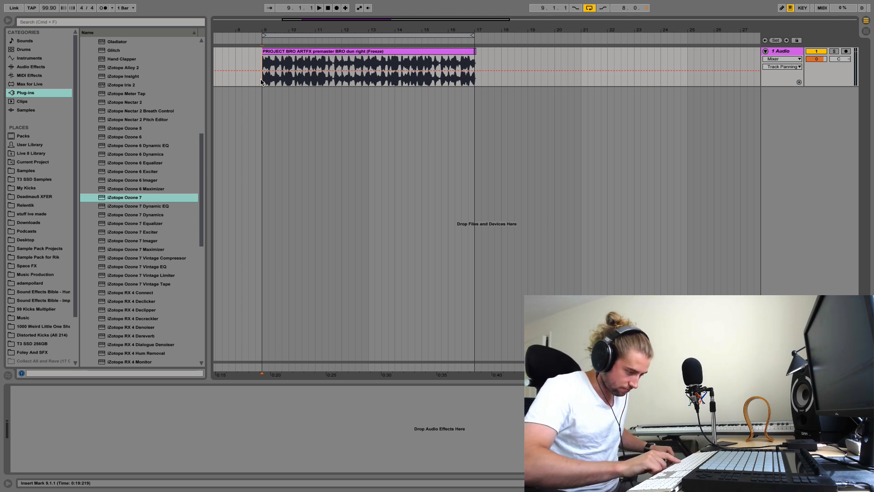
{"action": "key", "text": "space"}
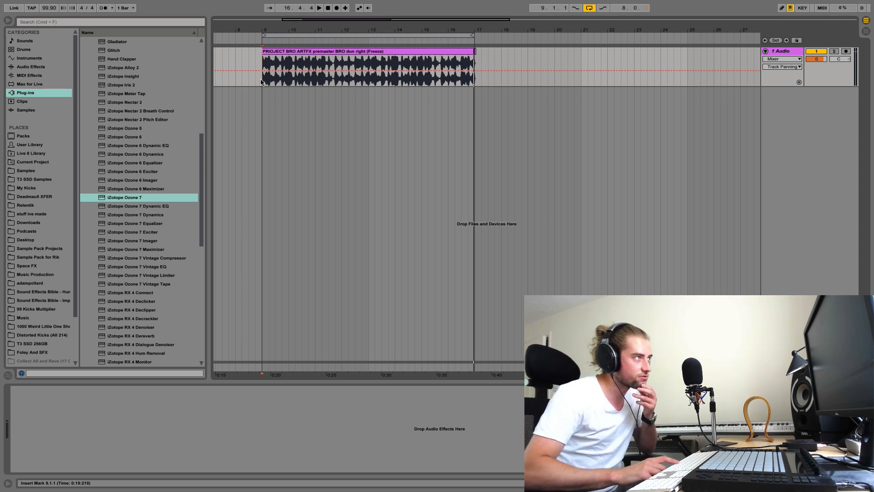
{"action": "key", "text": "space"}
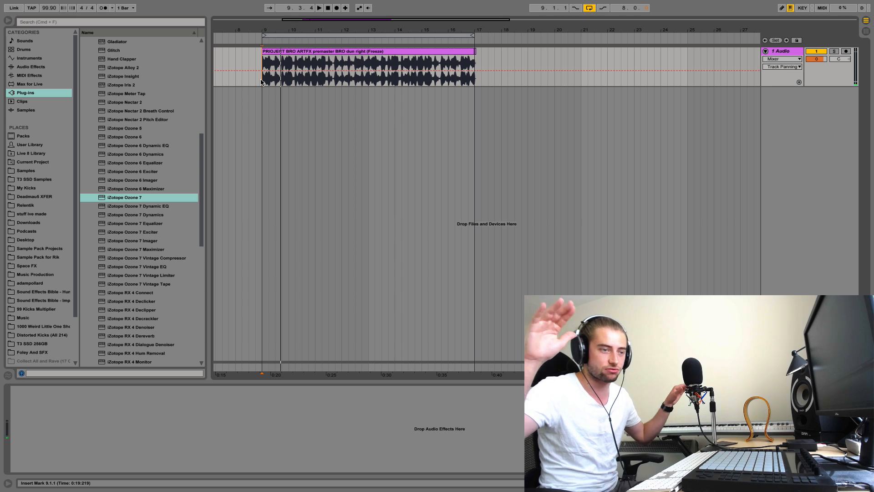
{"action": "key", "text": "space"}
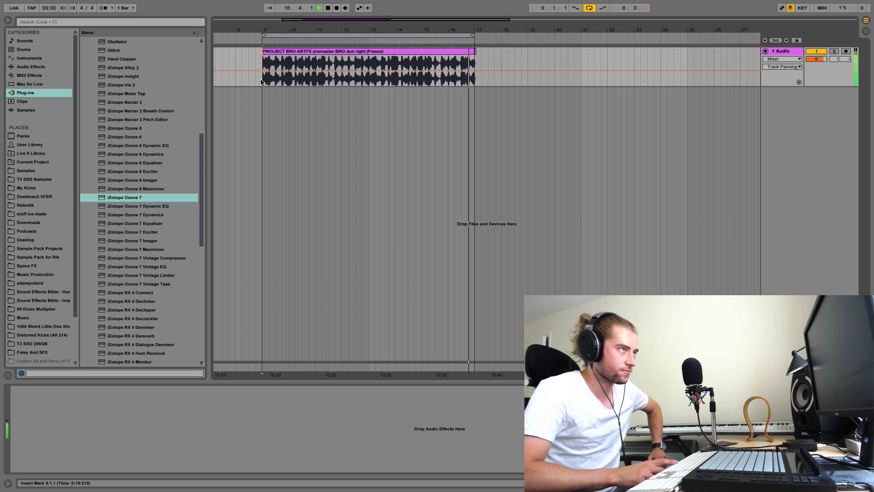
{"action": "key", "text": "space"}
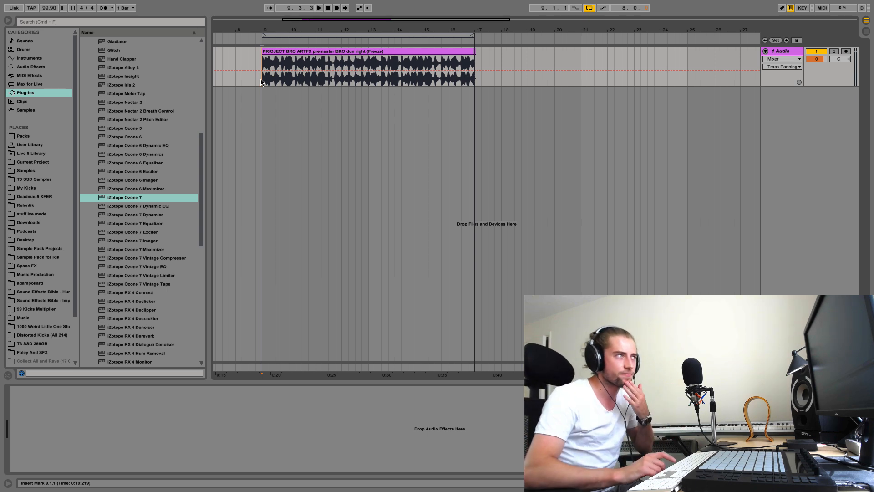
{"action": "key", "text": "space"}
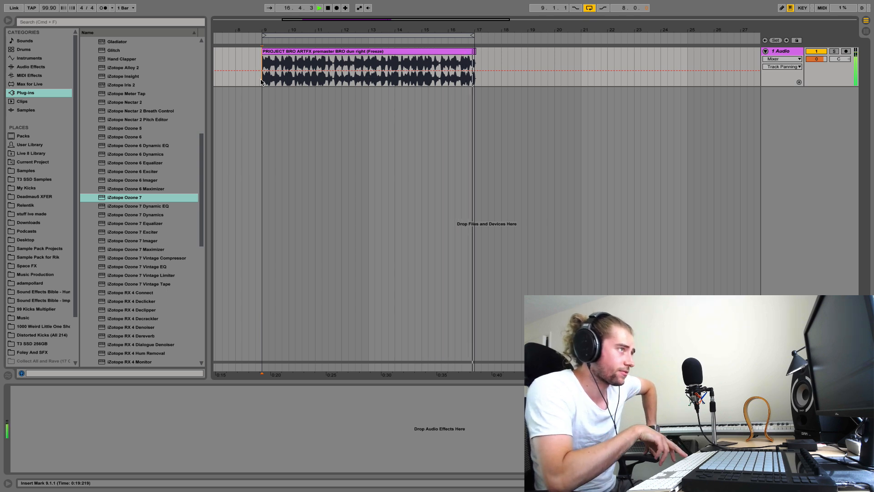
{"action": "key", "text": "space"}
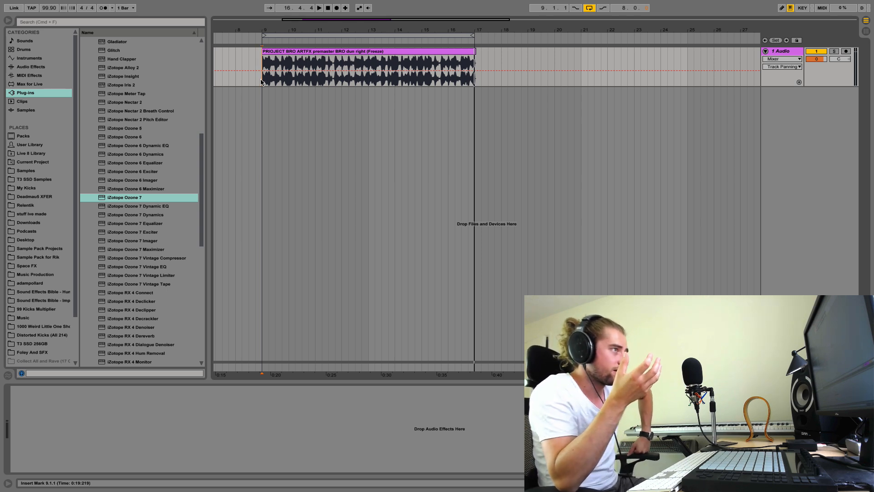
{"action": "left_click", "coordinate": [49, 8]}
{"action": "type", "text": "102"}
{"action": "key", "text": "Return"}
{"action": "key", "text": "super+z"}
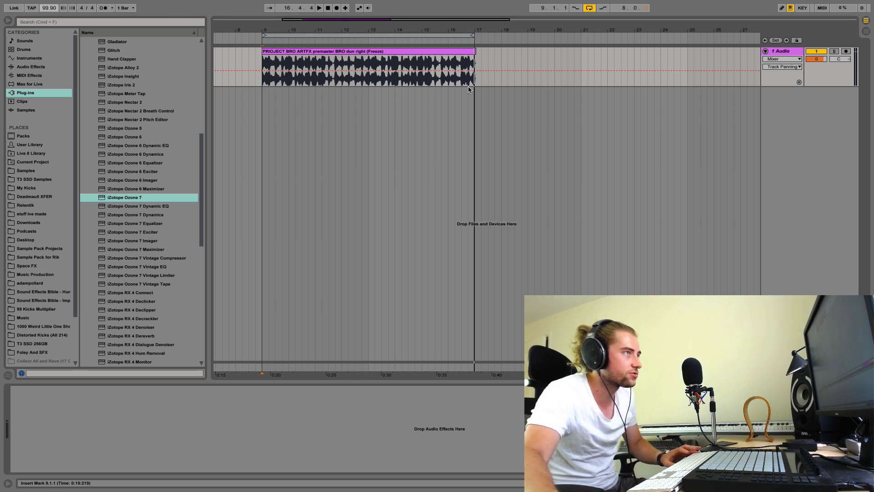
- Open the flattened clip's sample settings and set its warp mode to Re-Pitch
{"action": "left_click", "coordinate": [461, 51]}
{"action": "key", "text": "shift+Tab"}
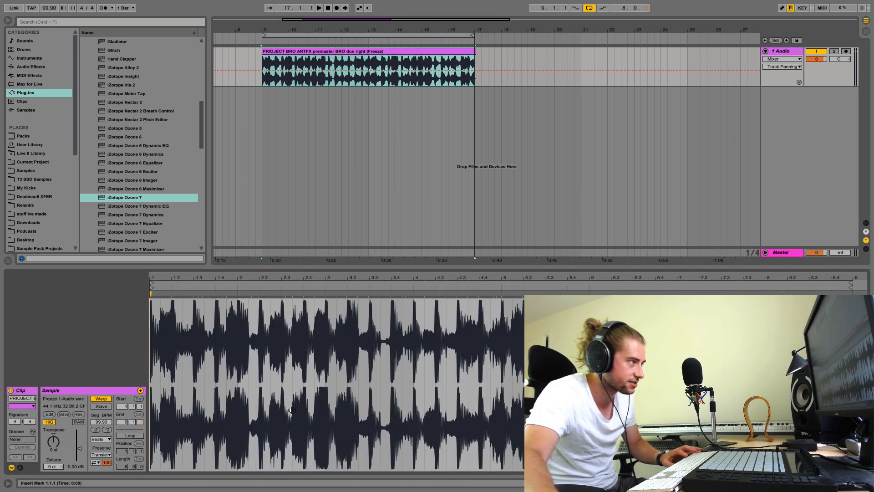
{"action": "left_click", "coordinate": [105, 438]}
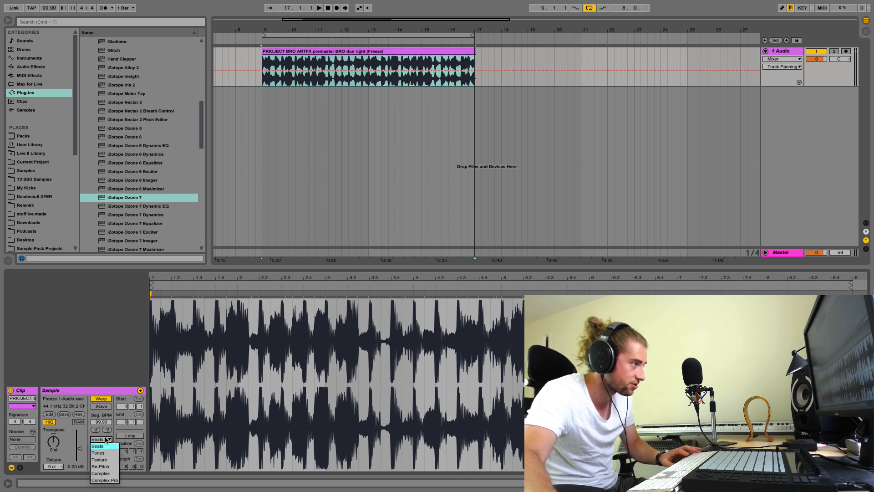
{"action": "left_click", "coordinate": [109, 465]}
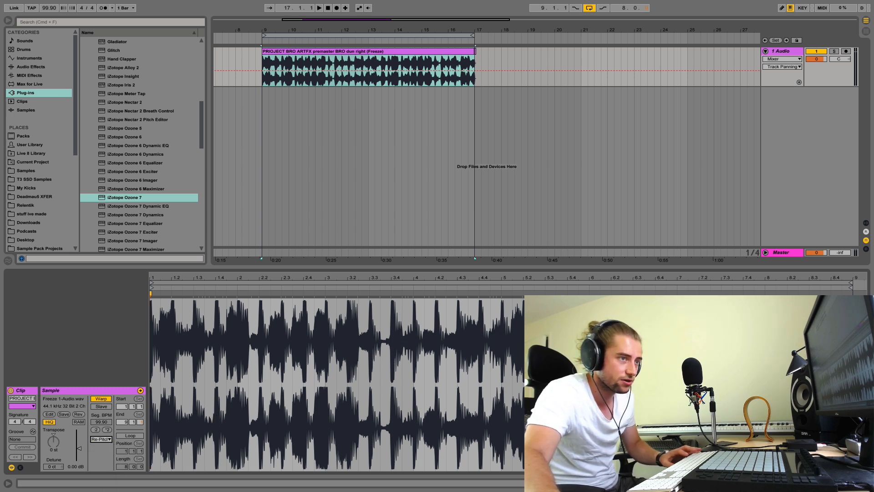
- Audition the clip from bar 9 at a project tempo of 160 BPM and undo the tempo change
{"action": "left_click", "coordinate": [46, 8]}
{"action": "type", "text": "140"}
{"action": "key", "text": "Return"}
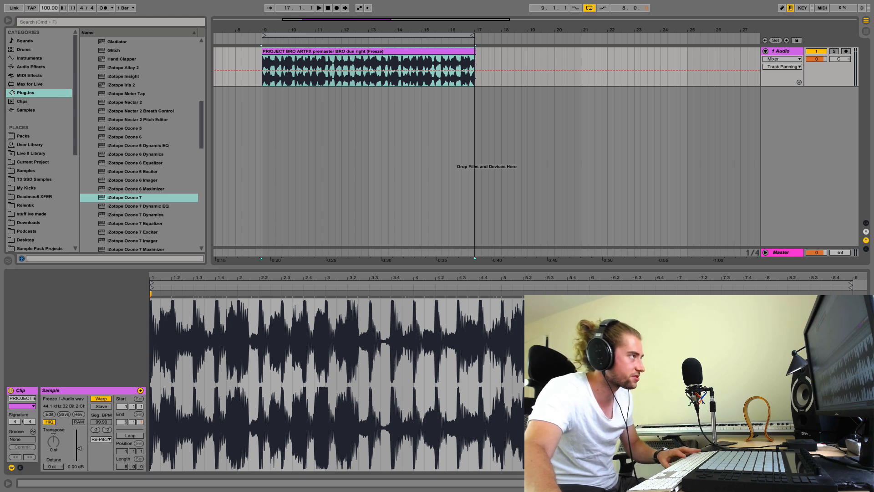
{"action": "left_click_drag", "start_coordinate": [47, 7], "coordinate": [47, 9]}
{"action": "left_click", "coordinate": [259, 86]}
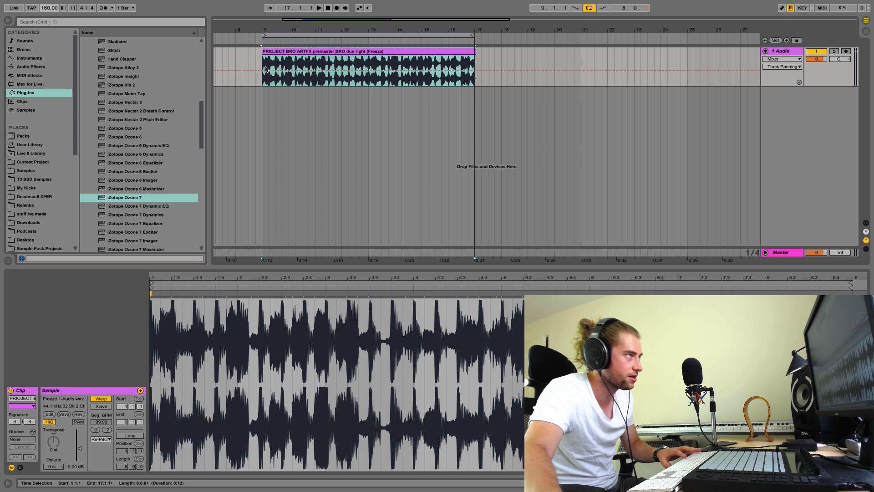
{"action": "key", "text": "space"}
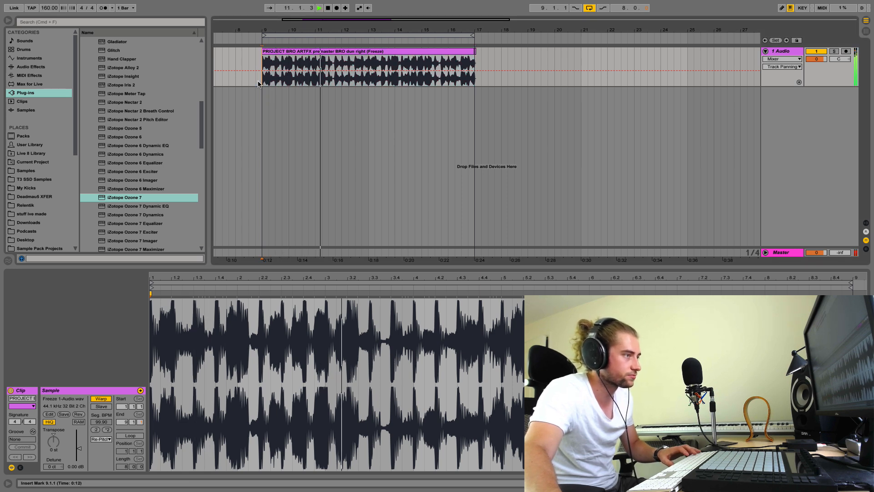
{"action": "key", "text": "space"}
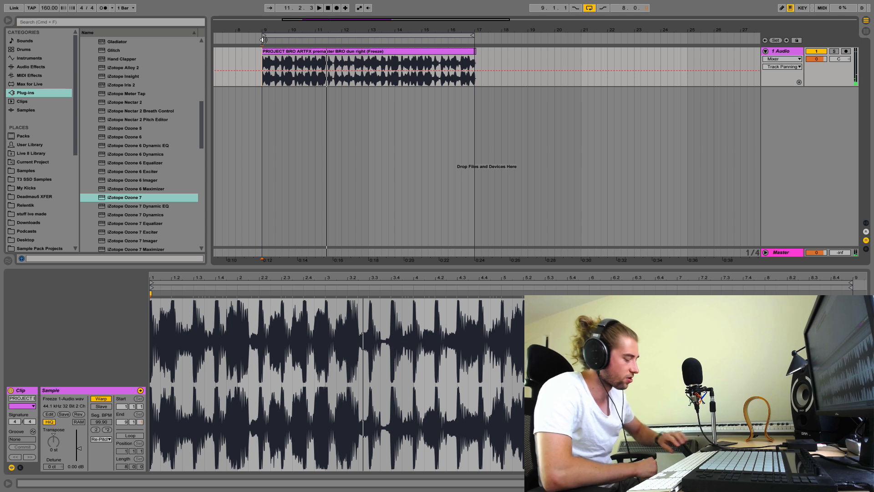
{"action": "key", "text": "Down"}
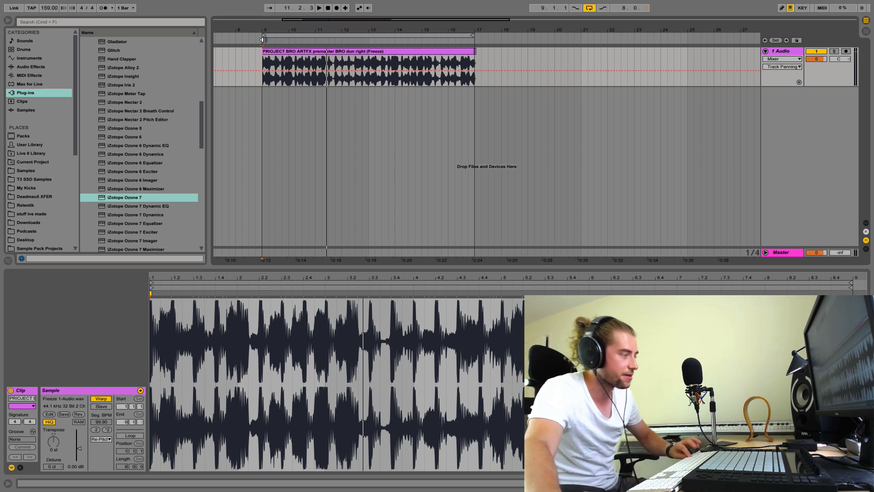
{"action": "key", "text": "super+z"}
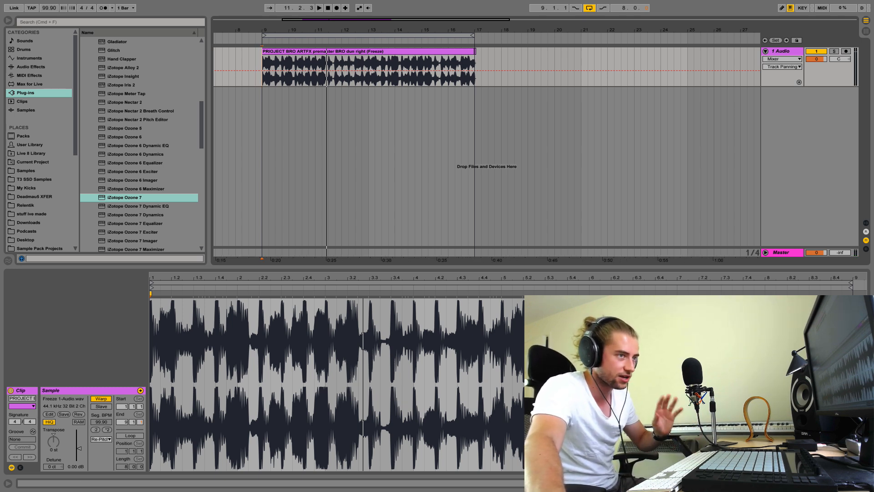
- Play the whole flattened clip and its last half bar from 16.3.1, with the sample settings hidden
{"action": "key", "text": "shift+Tab"}
{"action": "left_click", "coordinate": [309, 52]}
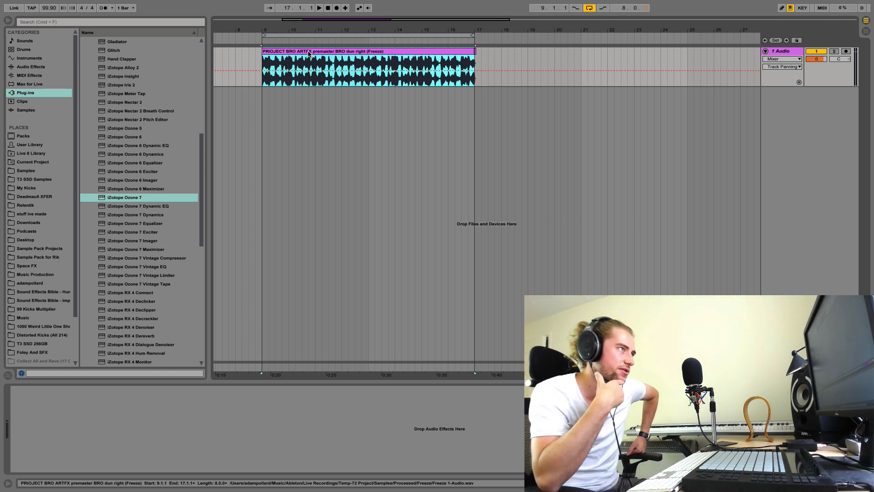
{"action": "key", "text": "space"}
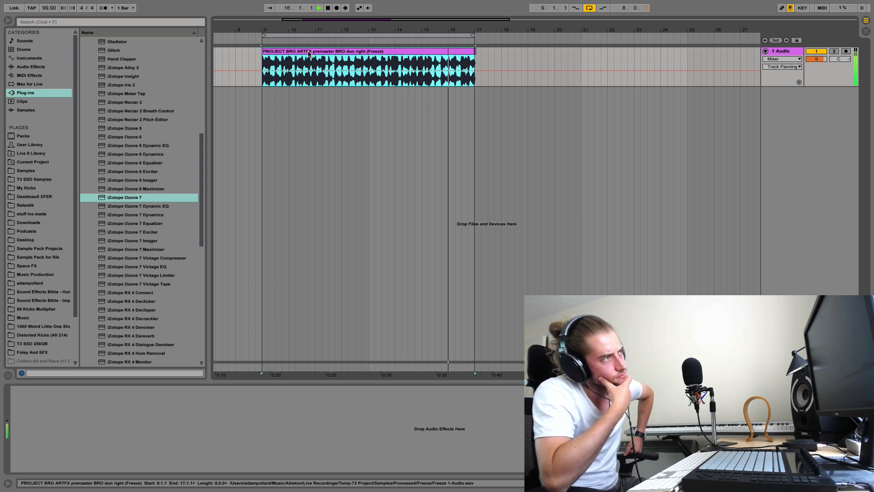
{"action": "key", "text": "space"}
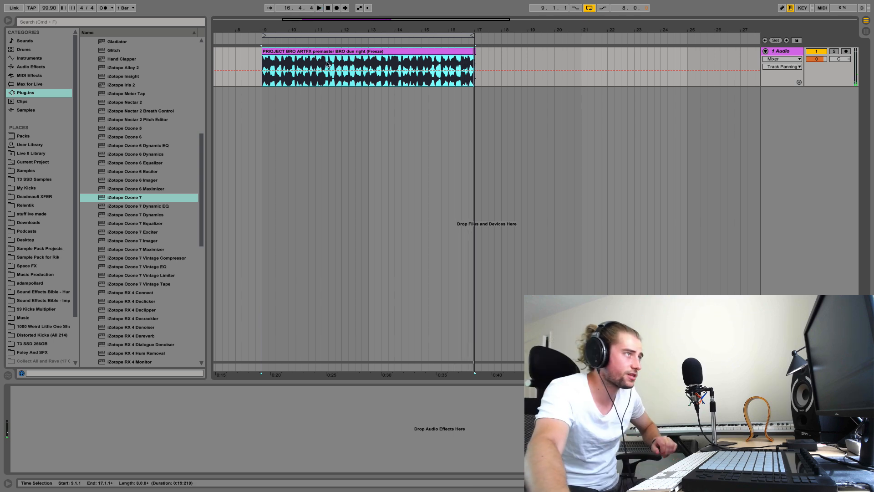
{"action": "left_click", "coordinate": [462, 85]}
{"action": "key", "text": "space"}
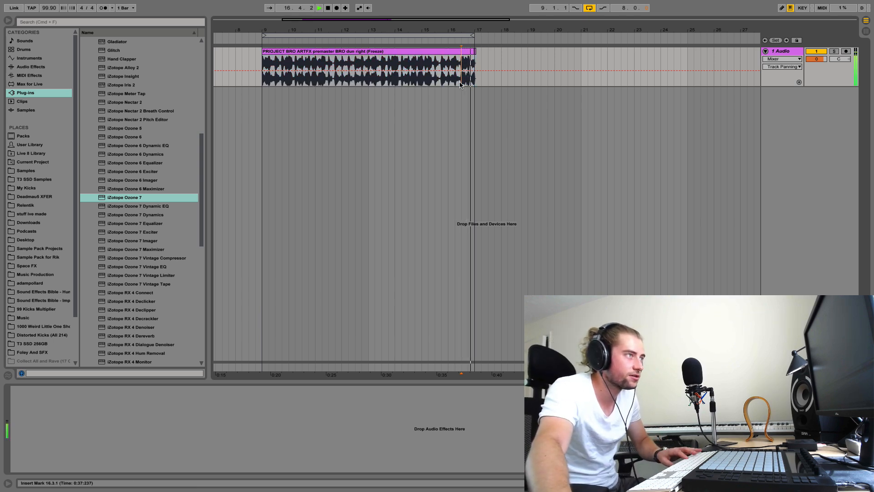
{"action": "key", "text": "space"}
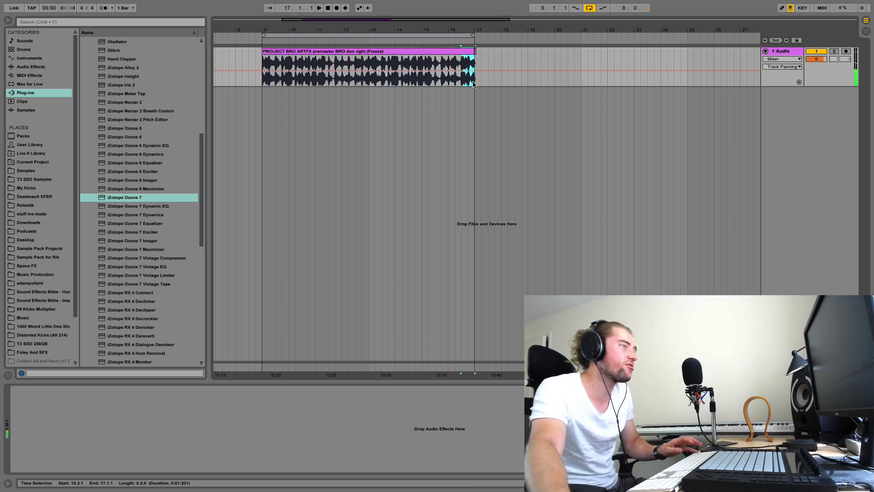
- Copy the clip's last half bar to bar 9 and duplicate it repeatedly until it fills the loop up to bar 17
{"action": "left_click_drag", "start_coordinate": [461, 85], "coordinate": [265, 85]}
{"action": "key", "text": "super+d"}
{"action": "key", "text": "super+d"}
{"action": "key", "text": "super+d"}
{"action": "key", "text": "super+d"}
{"action": "key", "text": "super+d"}
{"action": "key", "text": "super+d"}
{"action": "key", "text": "super+d"}
{"action": "key", "text": "super+d"}
{"action": "key", "text": "super+d"}
{"action": "key", "text": "super+d"}
{"action": "key", "text": "super+d"}
{"action": "key", "text": "super+d"}
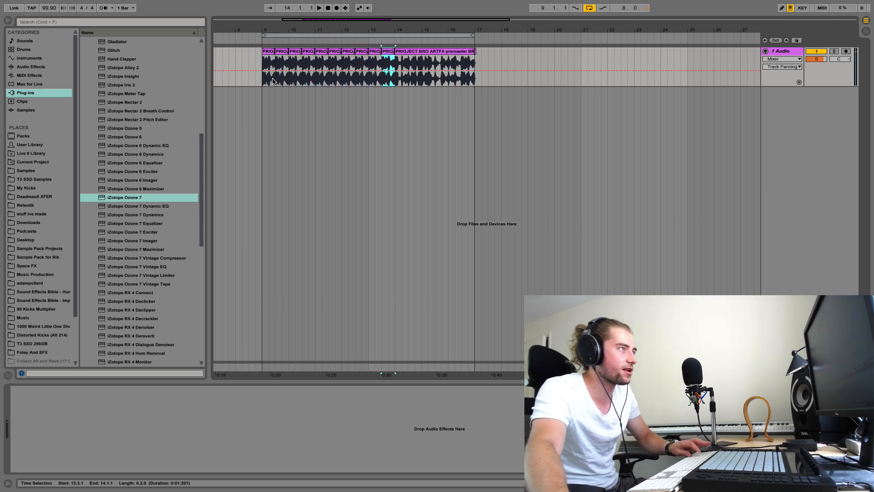
{"action": "key", "text": "super+d"}
{"action": "key", "text": "super+d"}
{"action": "key", "text": "super+d"}
- Play the repeated half-bar pattern from bar 9
{"action": "left_click", "coordinate": [258, 83]}
{"action": "key", "text": "space"}
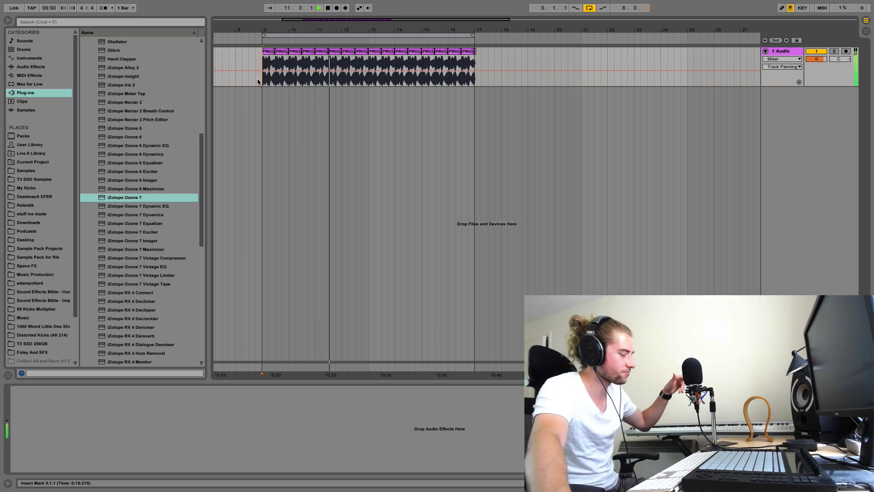
{"action": "key", "text": "space"}
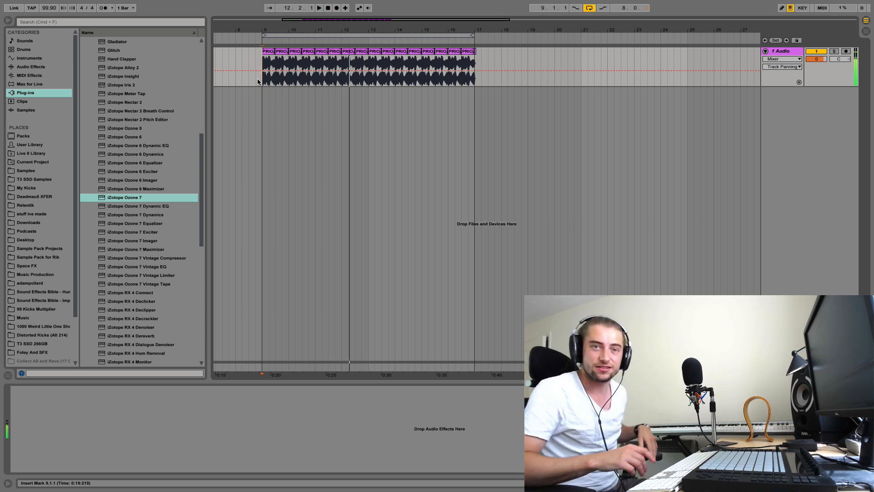
- Undo all the half-bar duplicates back to the single full-length clip and play it from bar 9
{"action": "key", "text": "super+z"}
{"action": "key", "text": "super+z"}
{"action": "key", "text": "super+z"}
{"action": "key", "text": "super+z"}
{"action": "key", "text": "super+z"}
{"action": "key", "text": "super+z"}
{"action": "key", "text": "super+z"}
{"action": "key", "text": "super+z"}
{"action": "key", "text": "super+z"}
{"action": "key", "text": "super+z"}
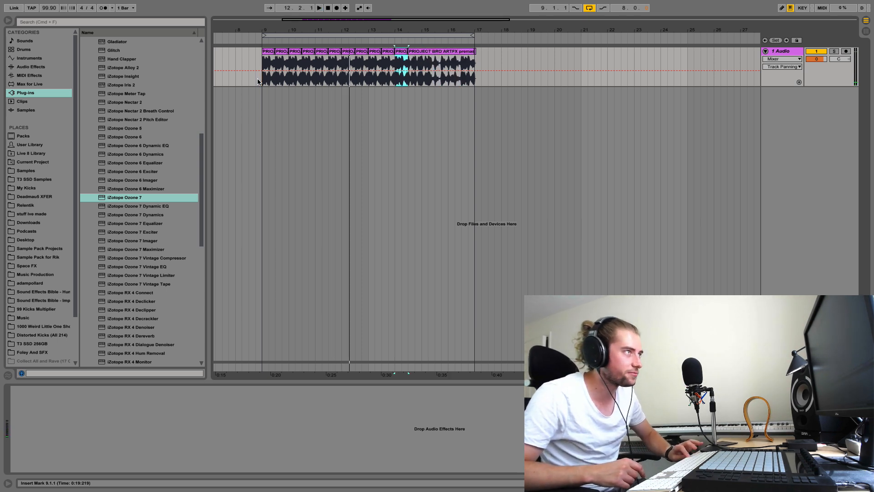
{"action": "key", "text": "super+z"}
{"action": "key", "text": "super+z"}
{"action": "key", "text": "super+z"}
{"action": "key", "text": "super+z"}
{"action": "key", "text": "super+z"}
{"action": "key", "text": "super+z"}
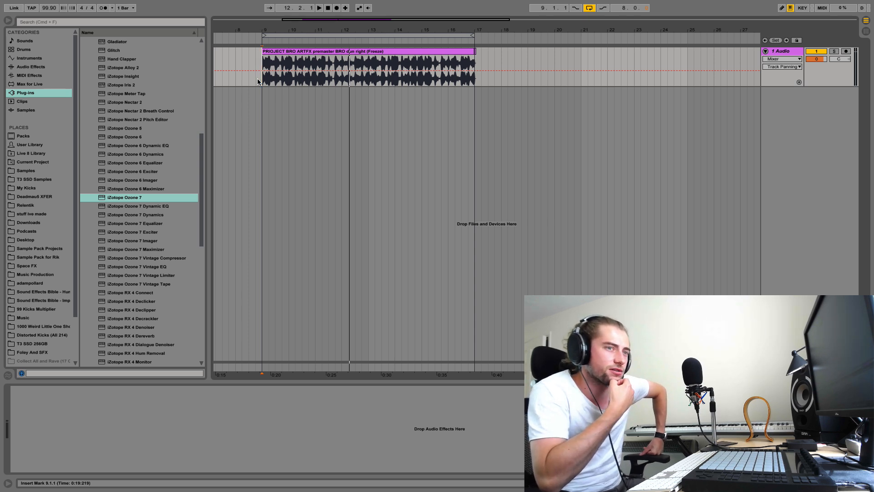
{"action": "key", "text": "space"}
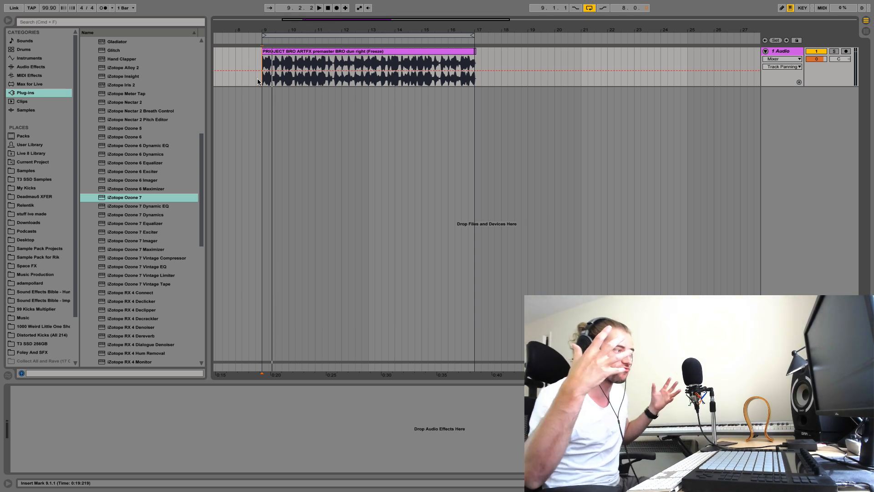